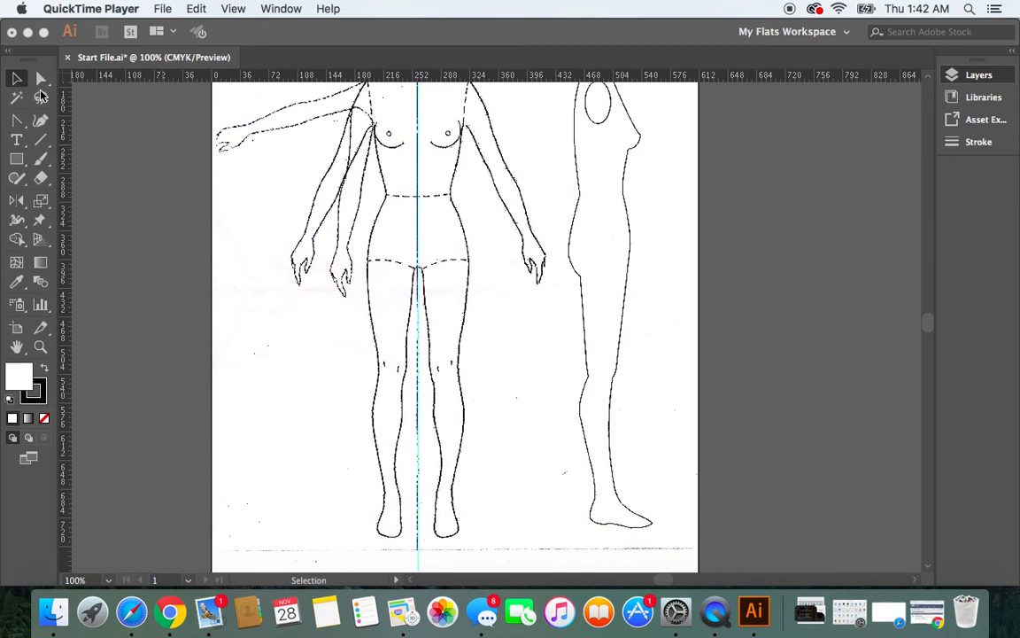
Step: Draw an unfilled Pen path from the waist's side about 385 pt down to the ankle, then about 40 pt inward for the hem
click(19, 123)
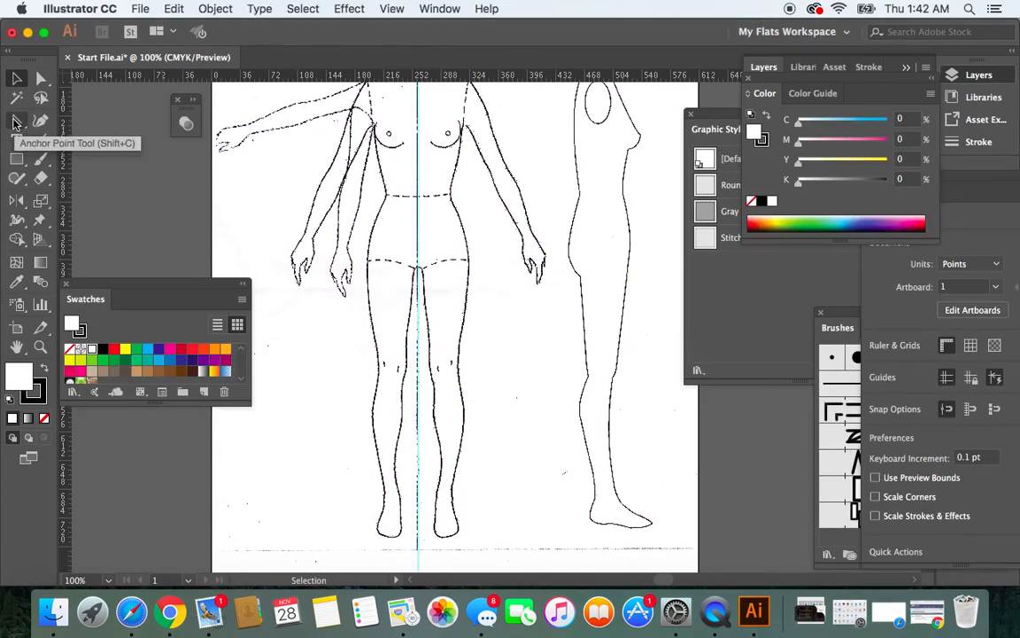
click(16, 123)
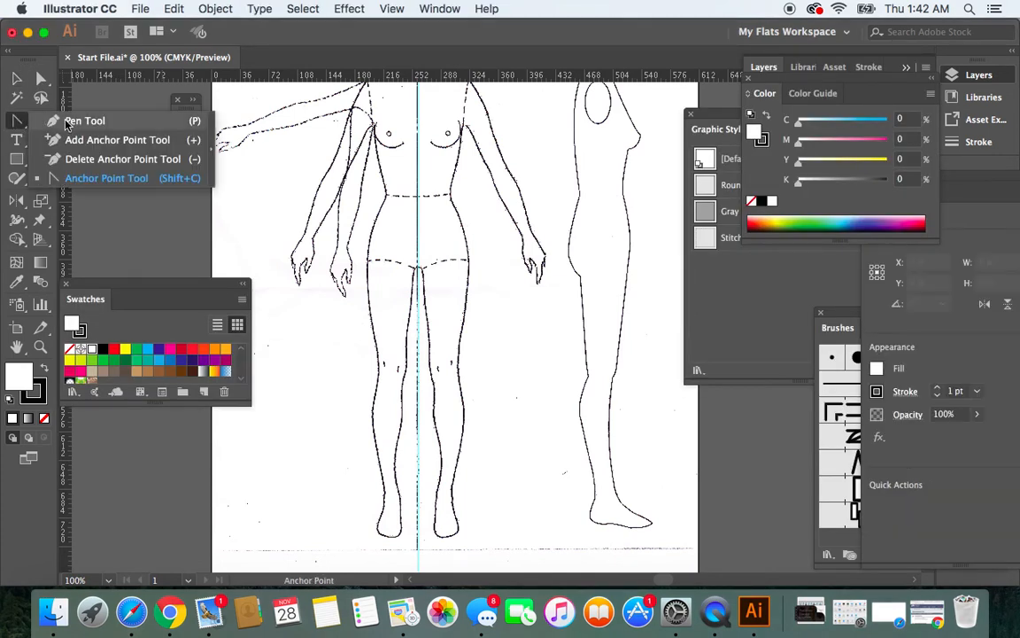
click(65, 123)
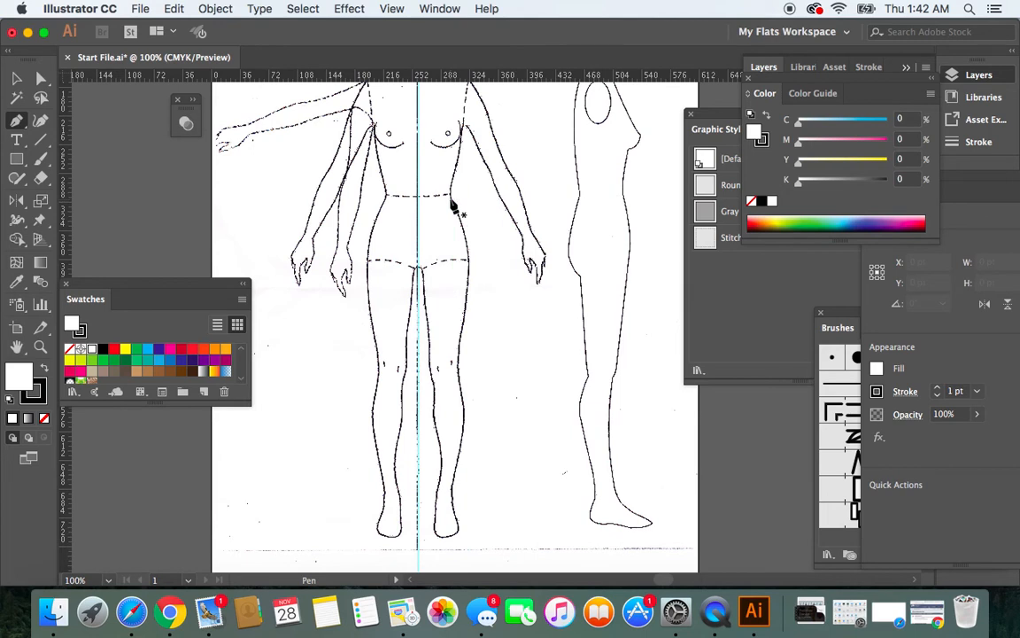
click(450, 200)
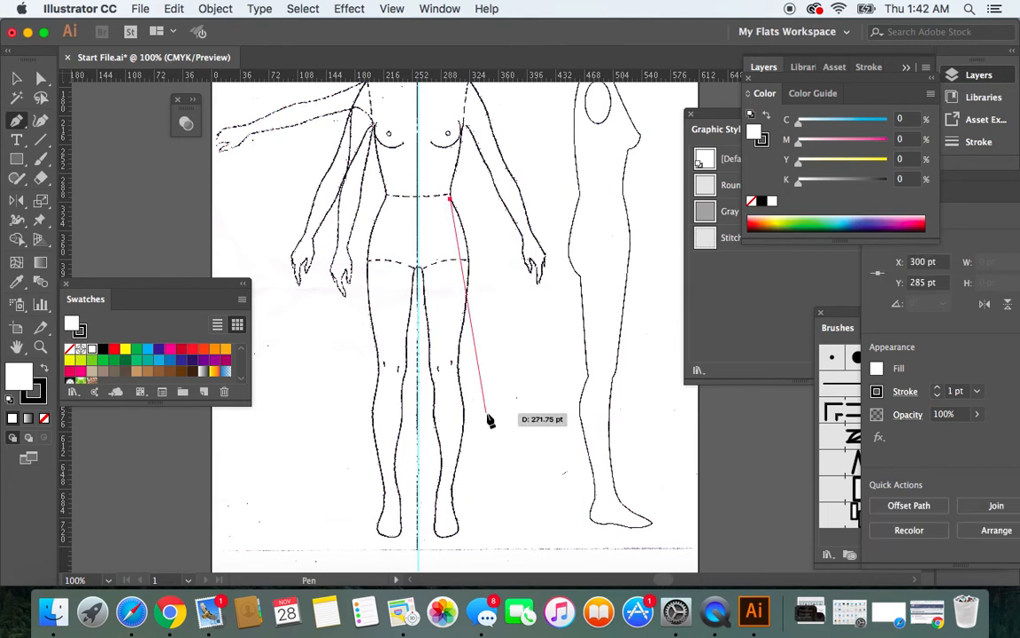
click(459, 507)
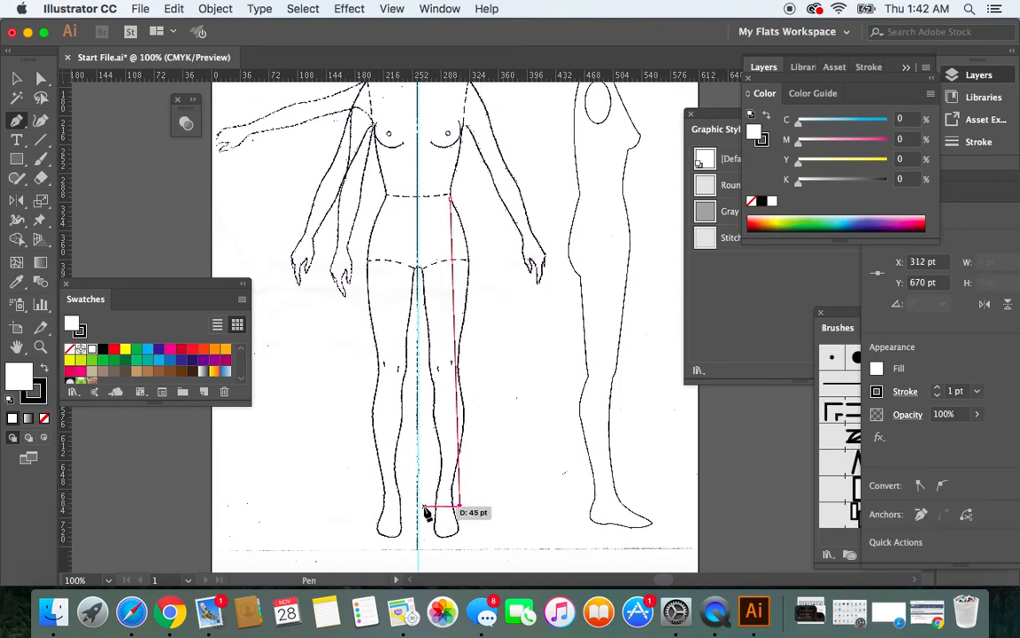
click(427, 509)
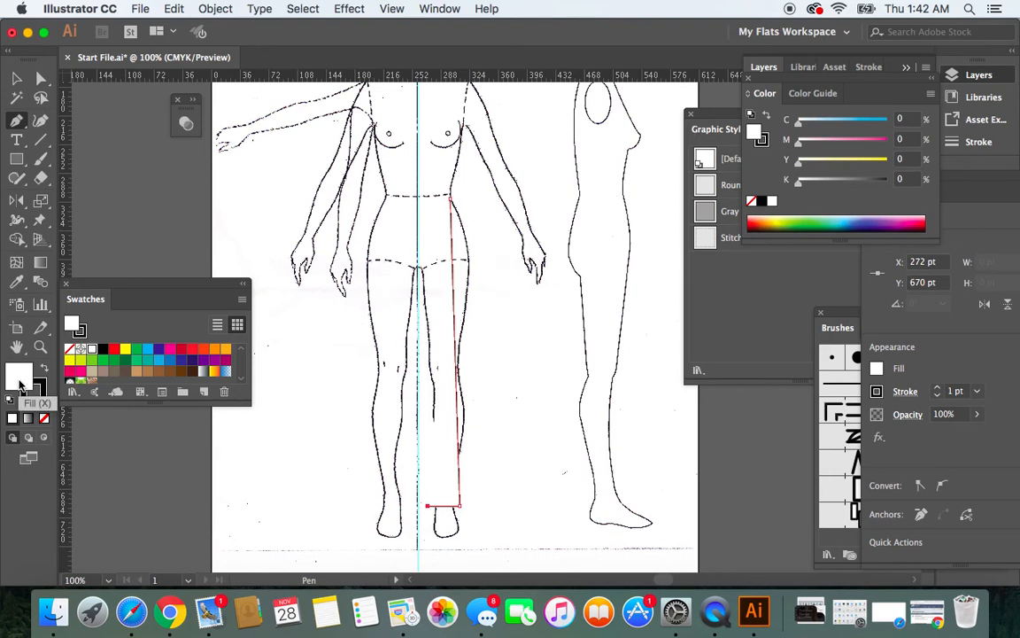
click(44, 419)
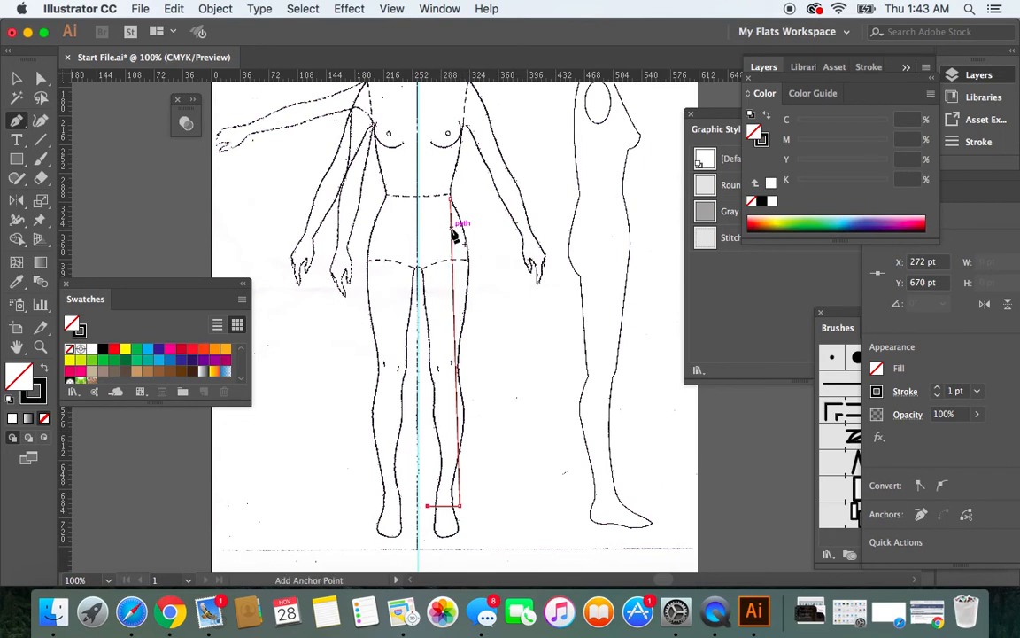
Step: Bend the straight outer side seam outward with the Anchor Point tool so it follows the figure's hip and thigh
drag(19, 120, 95, 186)
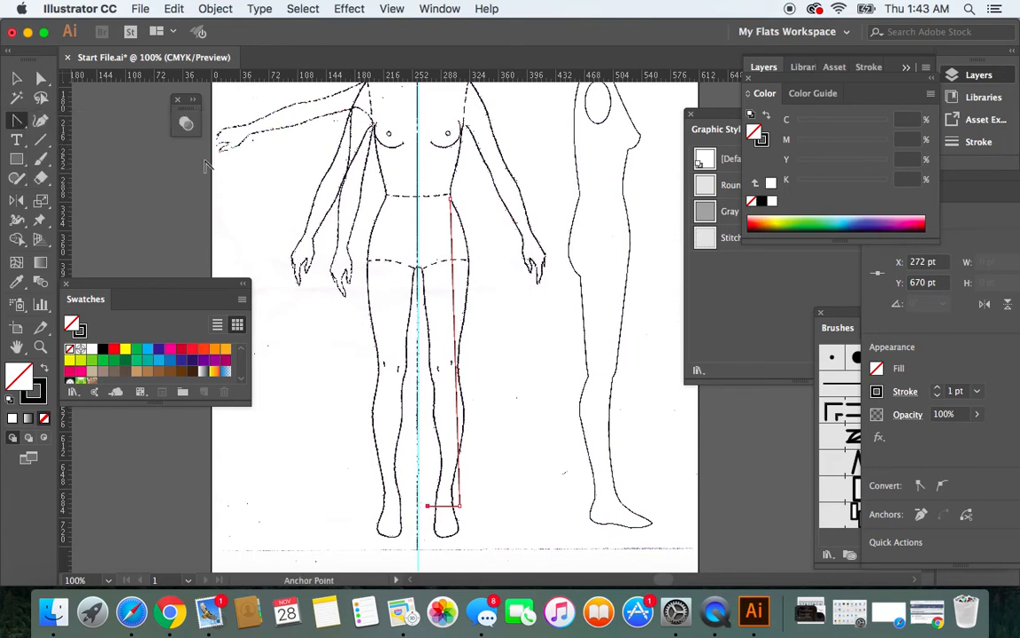
mouse_move(453, 257)
mouse_down()
mouse_move(481, 264)
mouse_move(468, 253)
mouse_up()
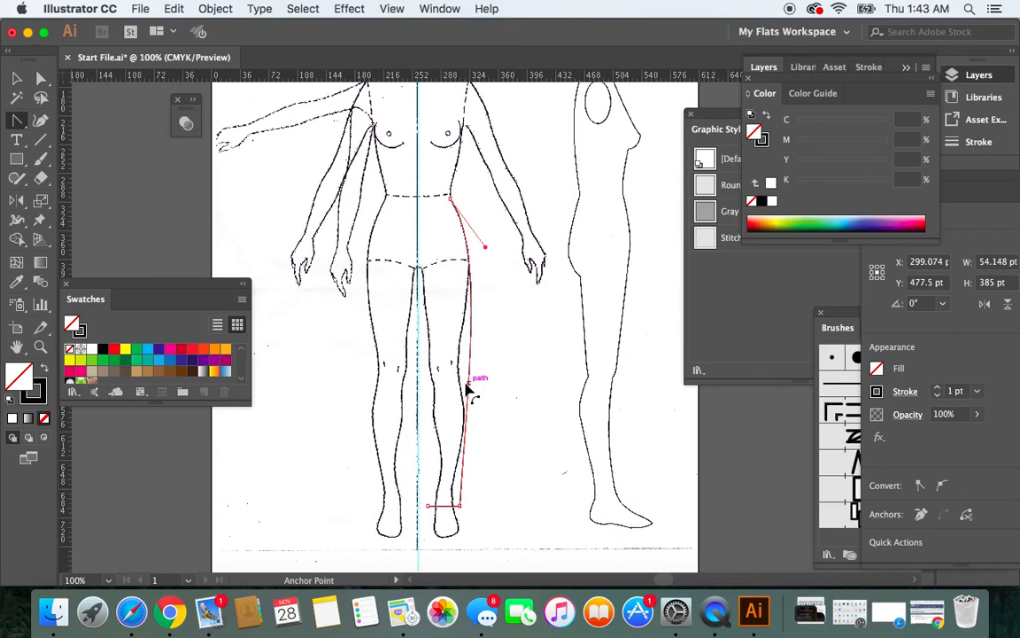
drag(465, 431, 465, 432)
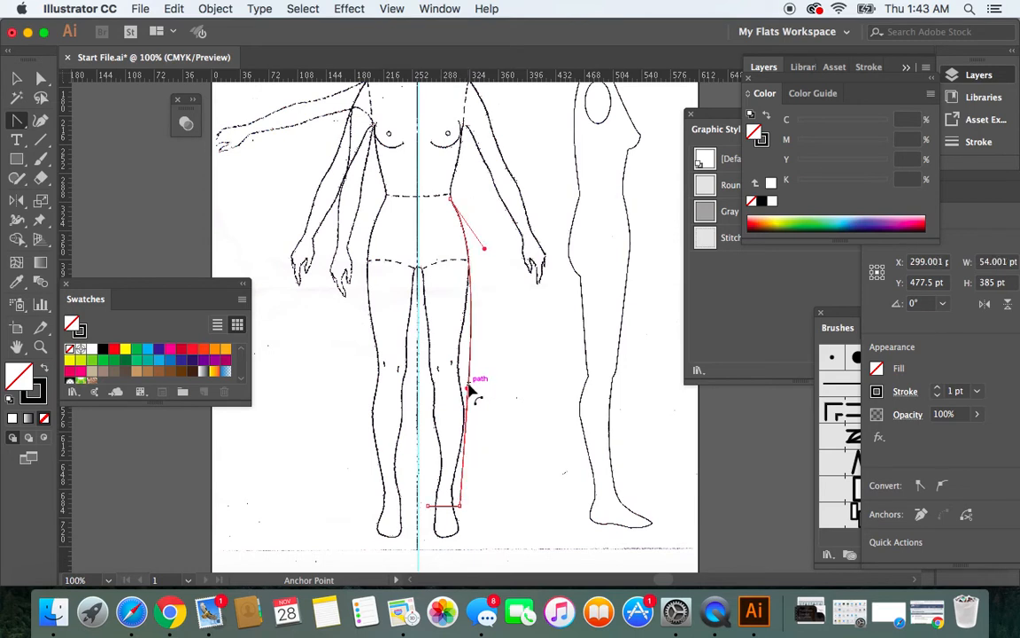
drag(467, 389, 475, 394)
click(467, 479)
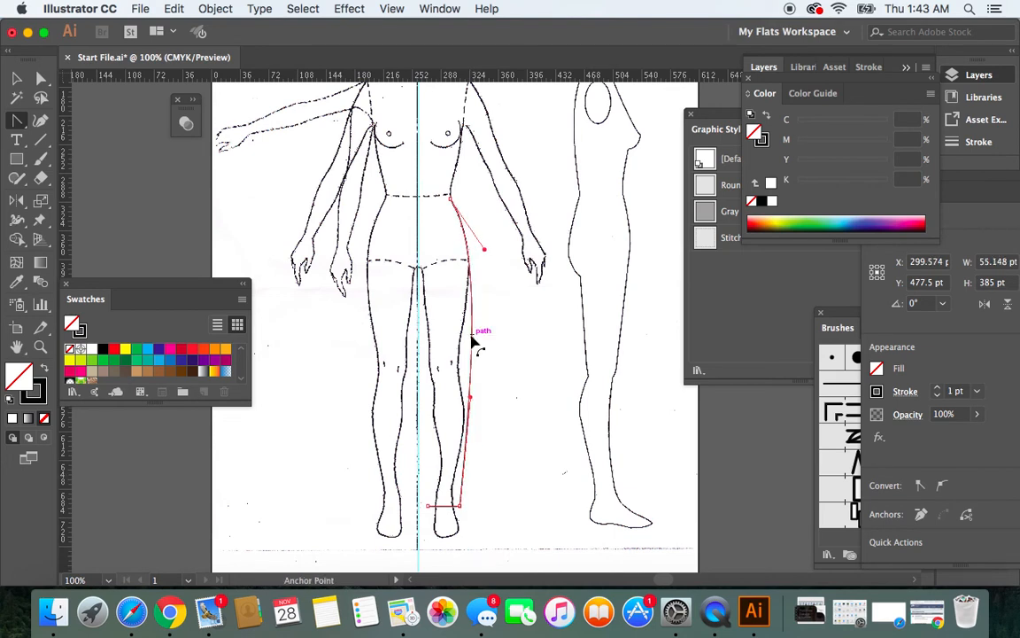
drag(474, 341, 468, 338)
drag(465, 398, 476, 406)
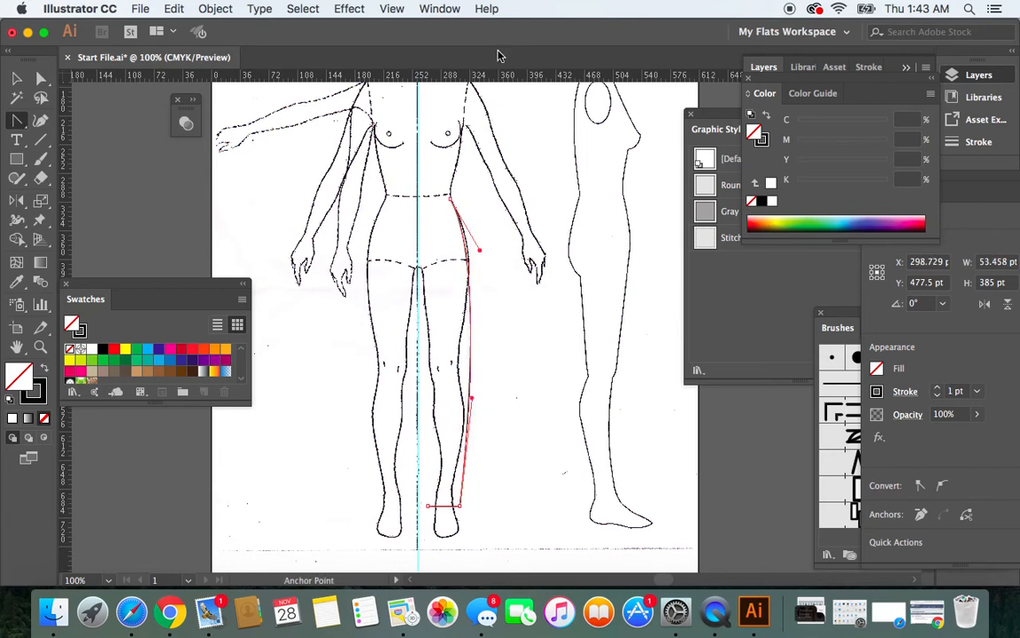
Step: Reset the curve handle at the waist anchor and re-bend the outer seam around the hip, pulling the lower handle slightly inward
click(451, 200)
mouse_move(451, 199)
mouse_down()
mouse_move(459, 205)
mouse_move(452, 200)
mouse_up()
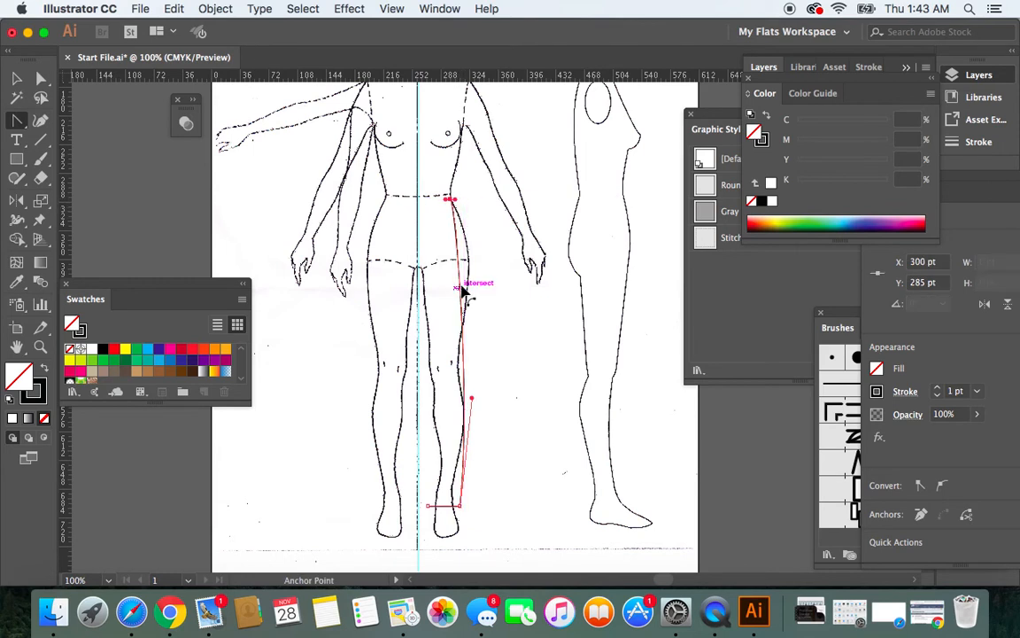
drag(459, 293, 472, 297)
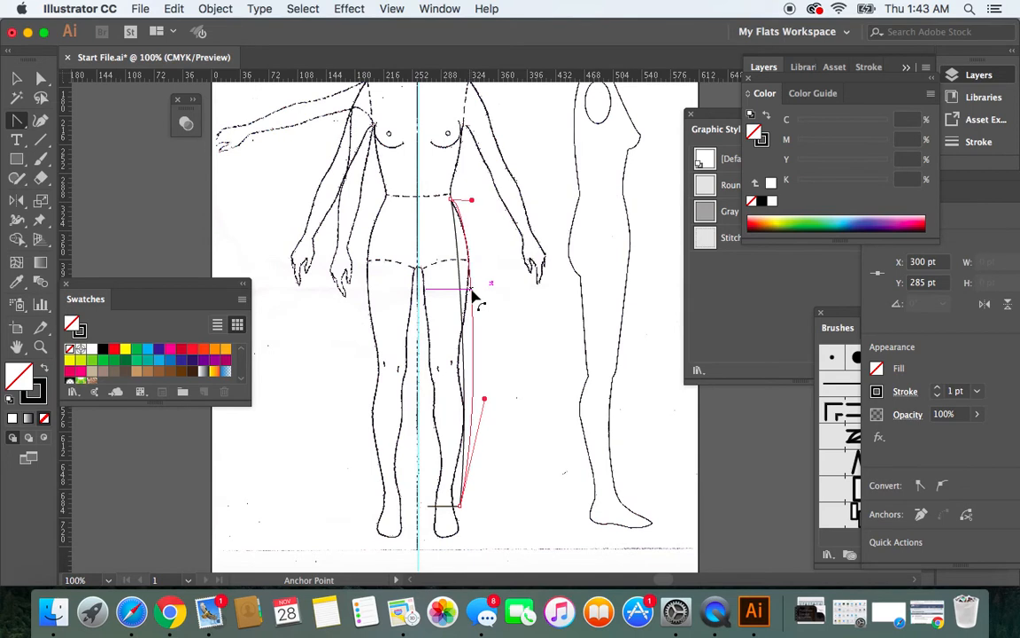
drag(472, 295, 472, 292)
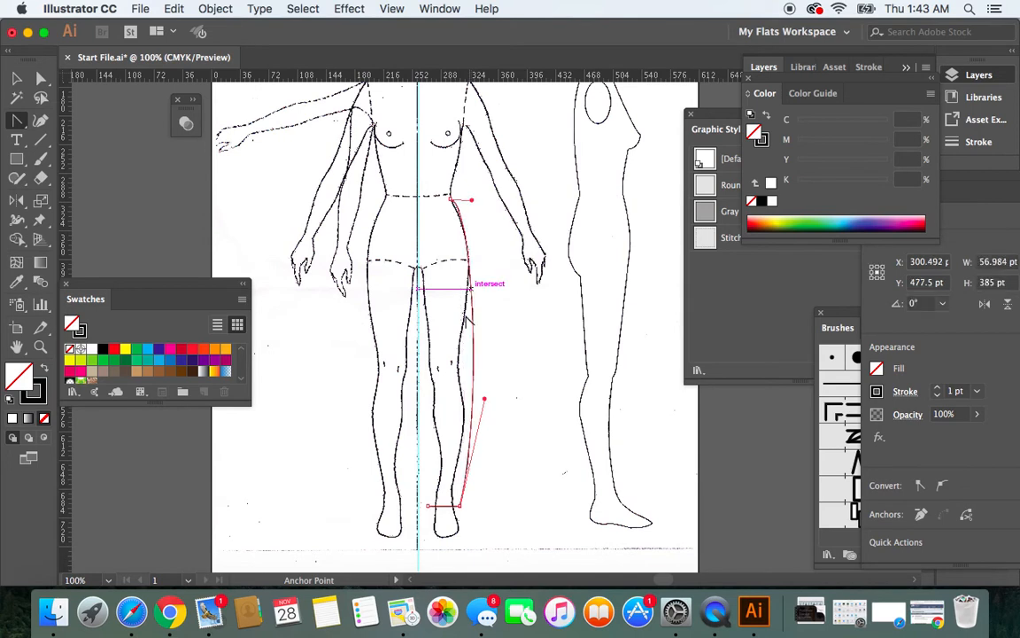
drag(483, 403, 476, 403)
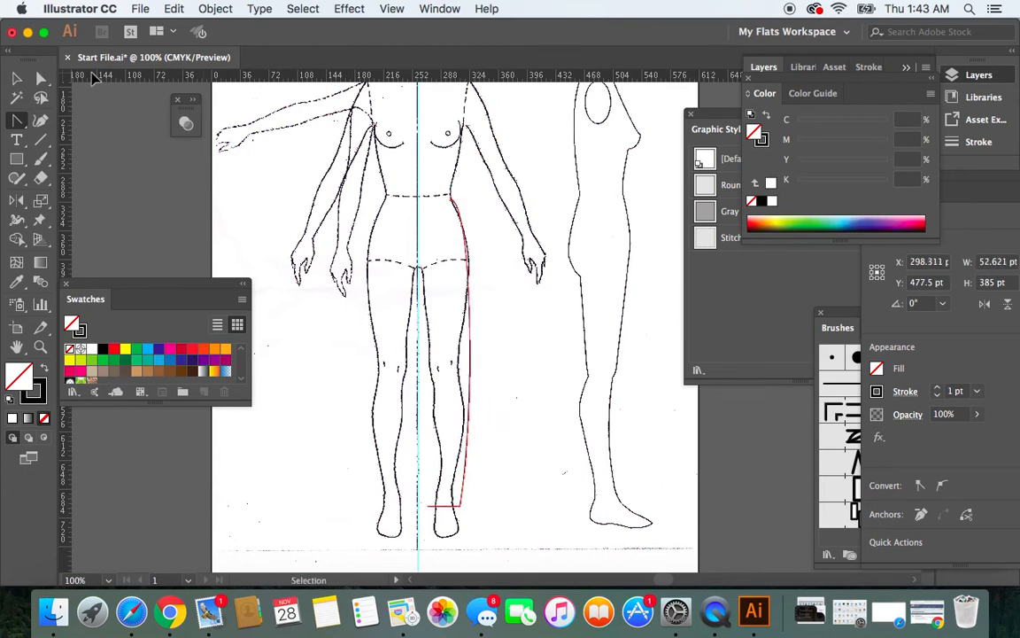
Step: Refine the outer seam's hip curve by lowering the waist anchor's direction handle, and deselect the path
click(470, 265)
drag(472, 259, 472, 261)
drag(480, 204, 480, 223)
click(17, 82)
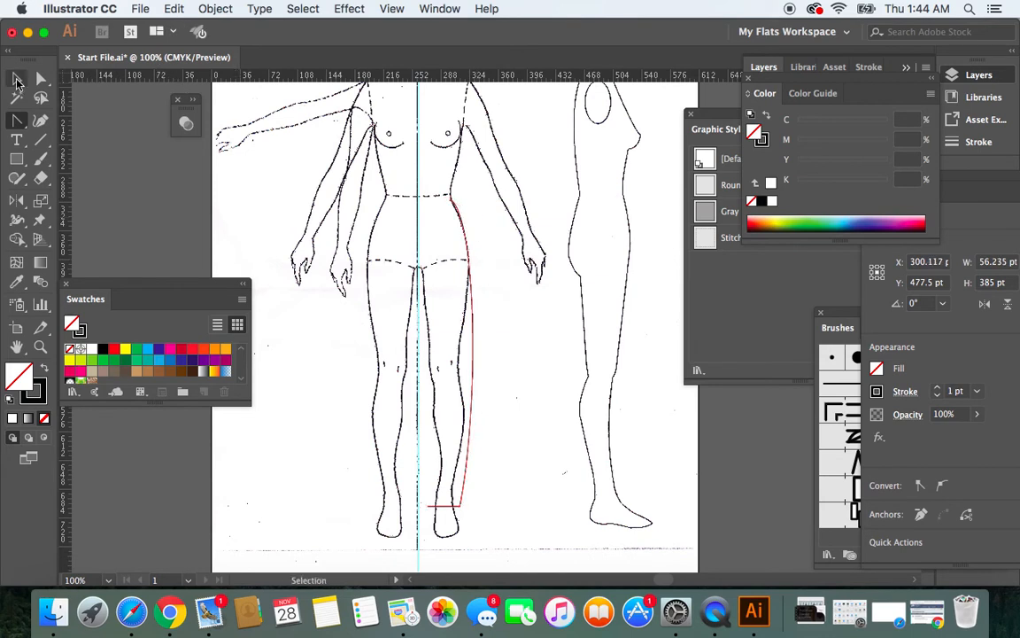
click(155, 228)
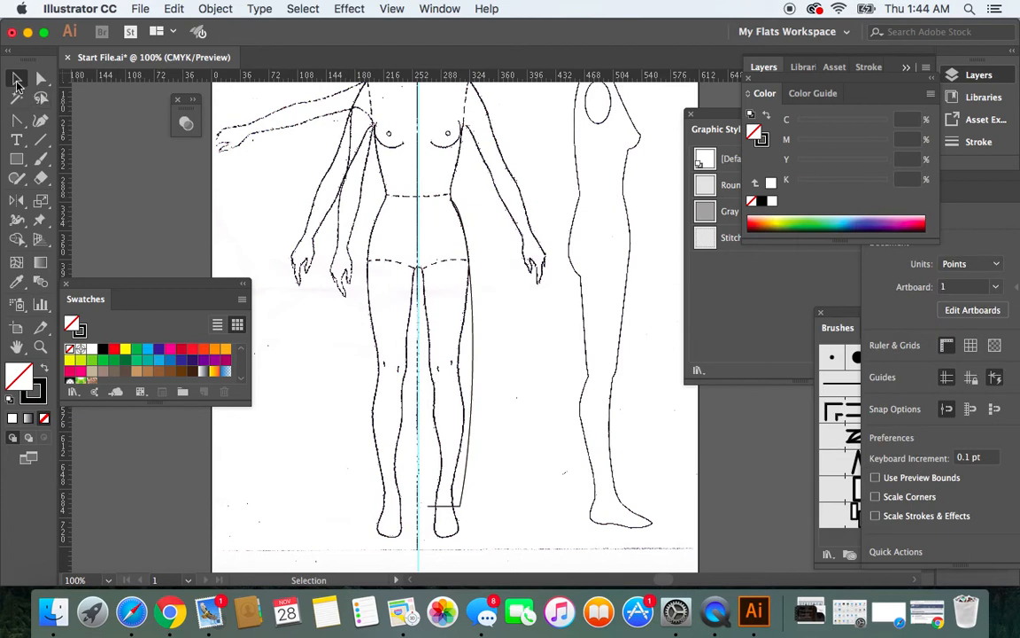
Step: Pull the direction handle of the outer hem corner inward to slim the lower side seam, and deselect the path
click(41, 78)
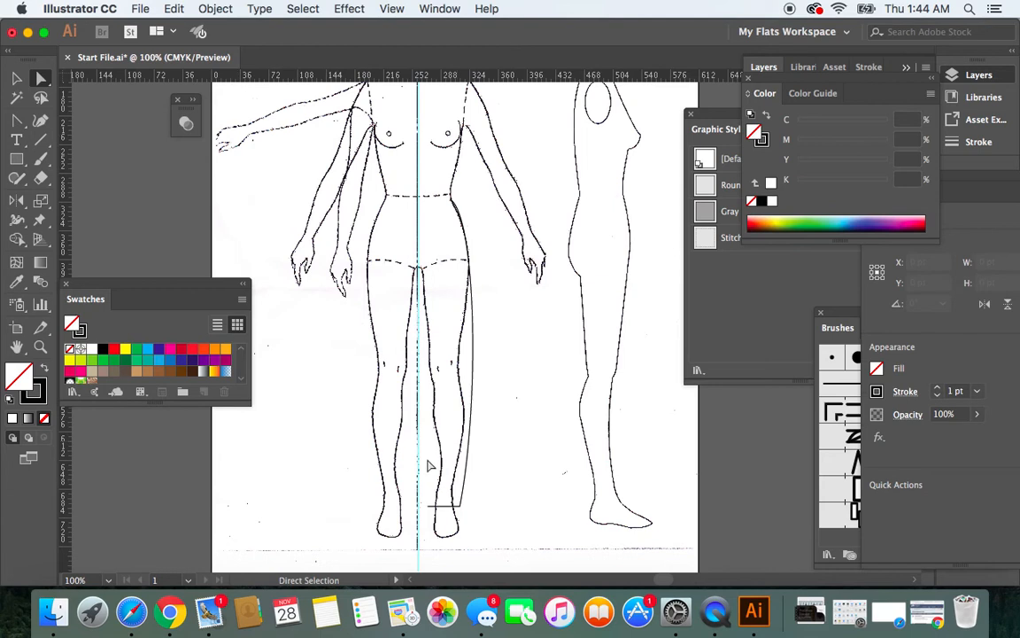
click(468, 479)
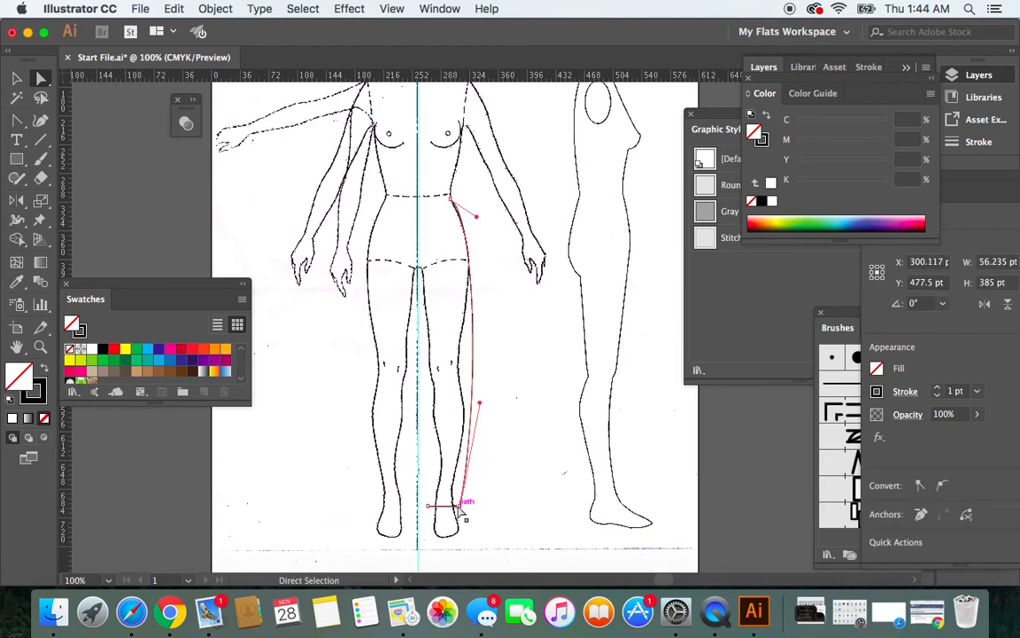
mouse_move(459, 507)
mouse_down()
mouse_move(470, 514)
mouse_move(460, 508)
mouse_up()
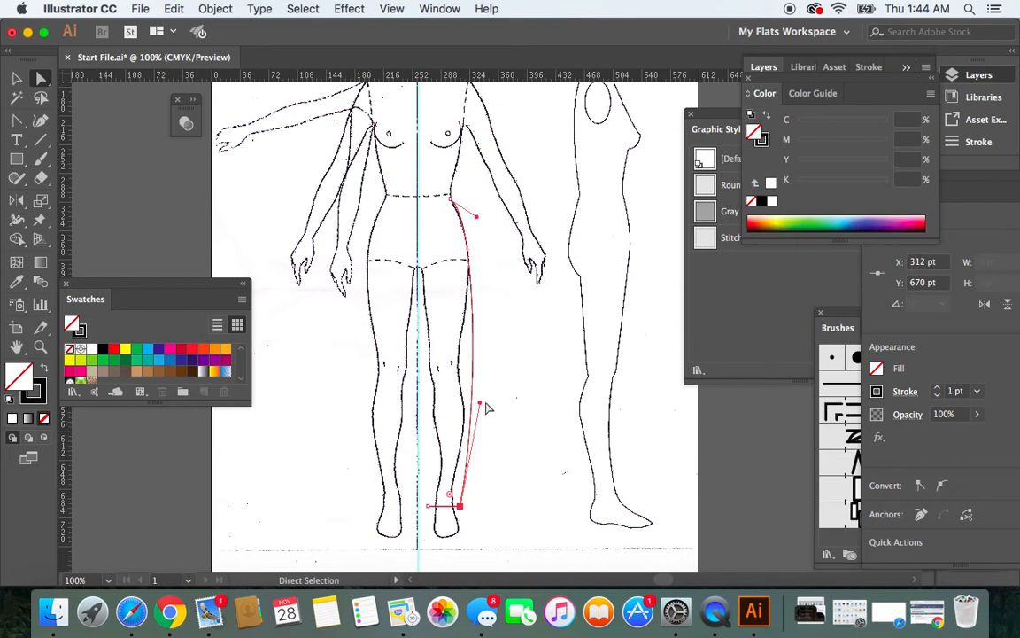
drag(479, 408, 475, 408)
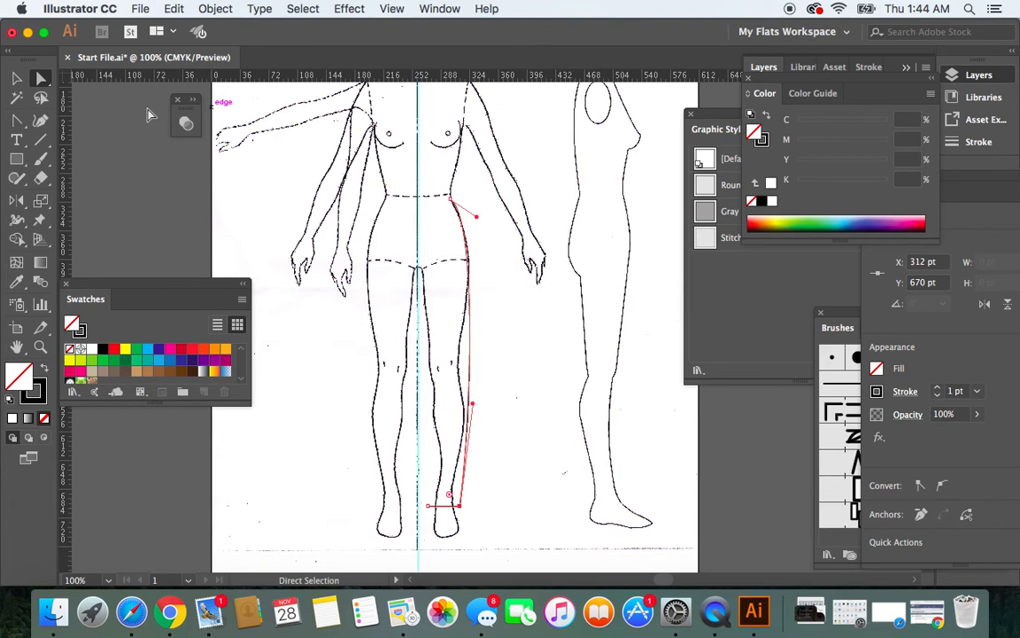
click(17, 79)
click(168, 205)
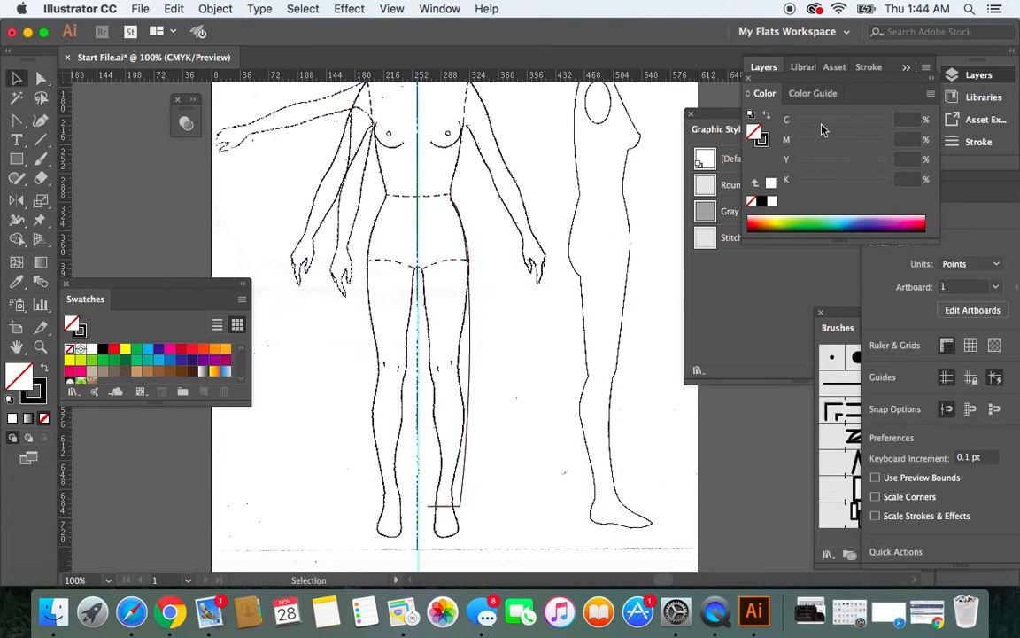
Step: Hide the croquis on Layer 1 to check the pants outline alone, and show the layer again
click(974, 76)
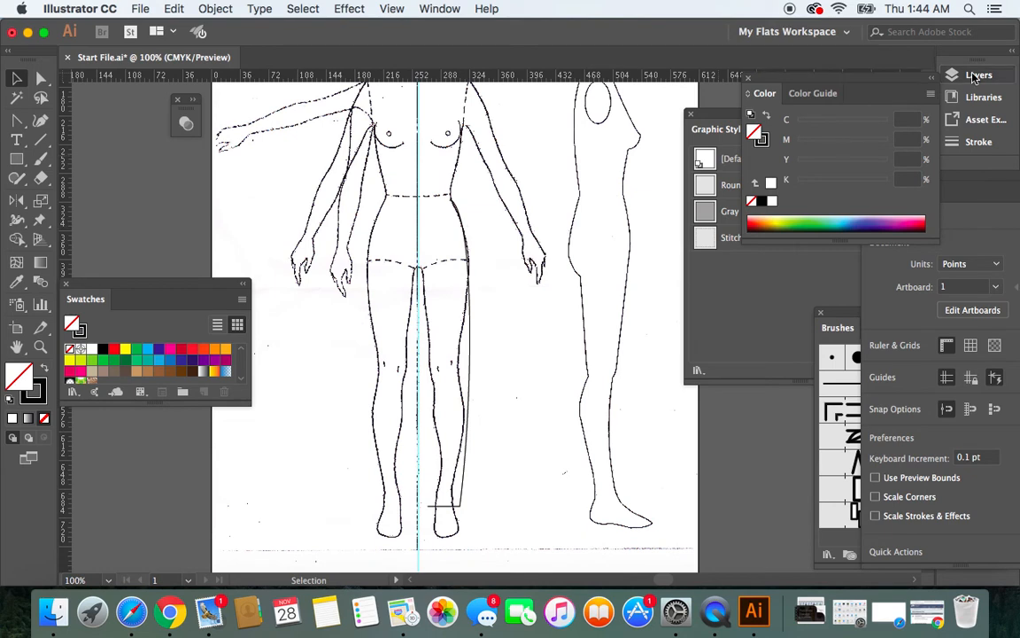
click(974, 77)
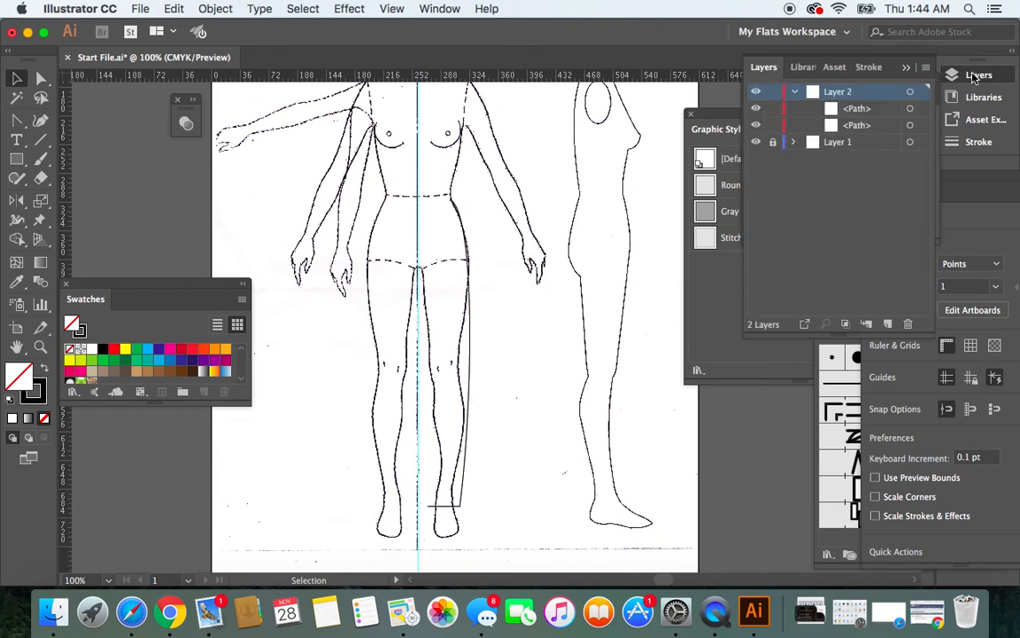
click(756, 142)
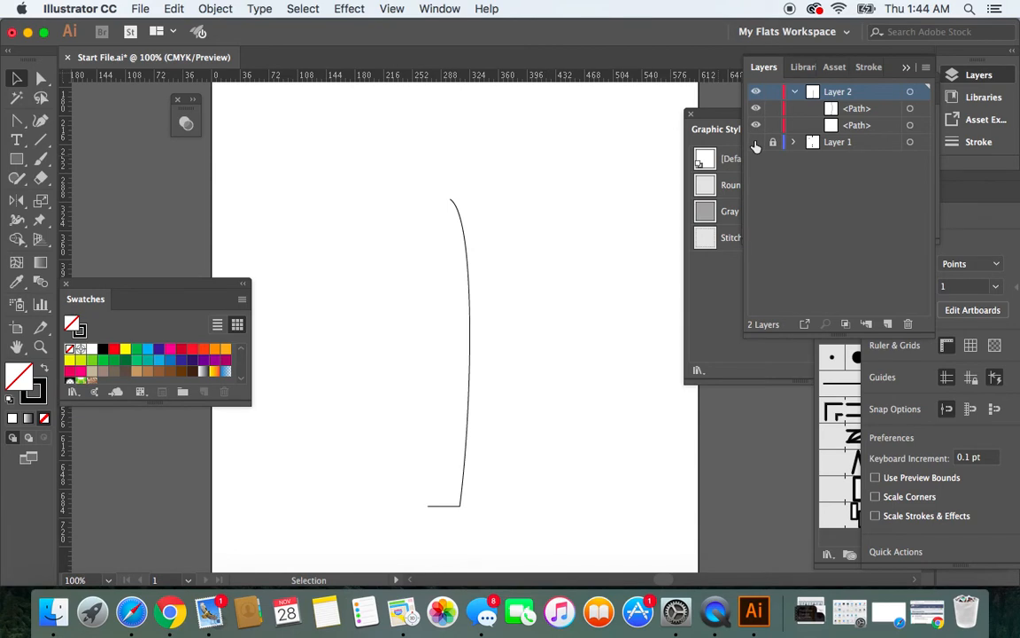
click(755, 143)
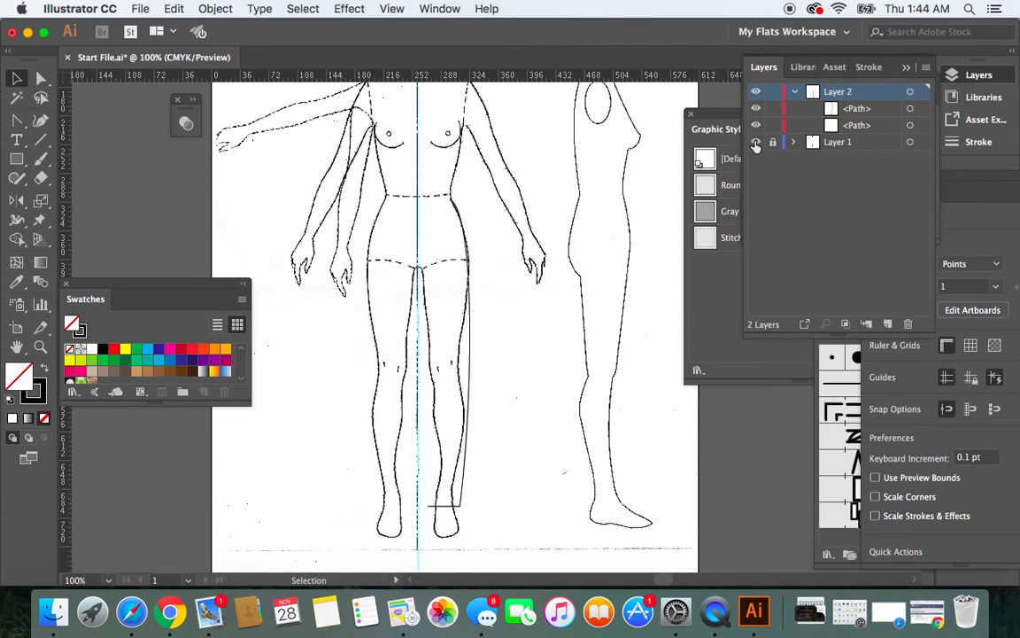
Step: Continue the pants path with the Pen tool from the hem's inner end up to the crotch point on the center guide
click(17, 79)
click(429, 508)
click(18, 123)
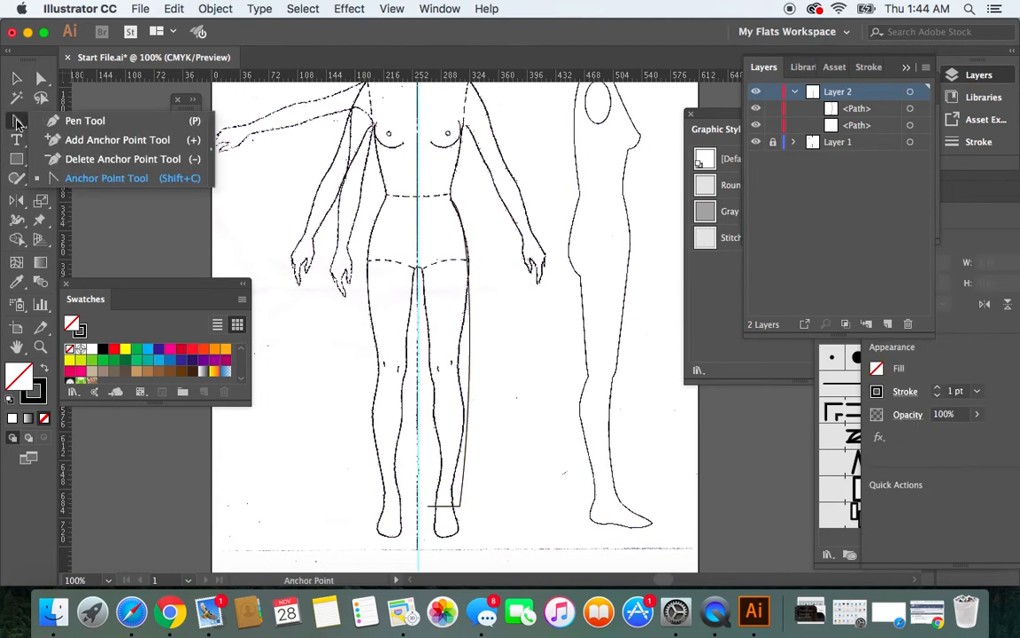
click(113, 126)
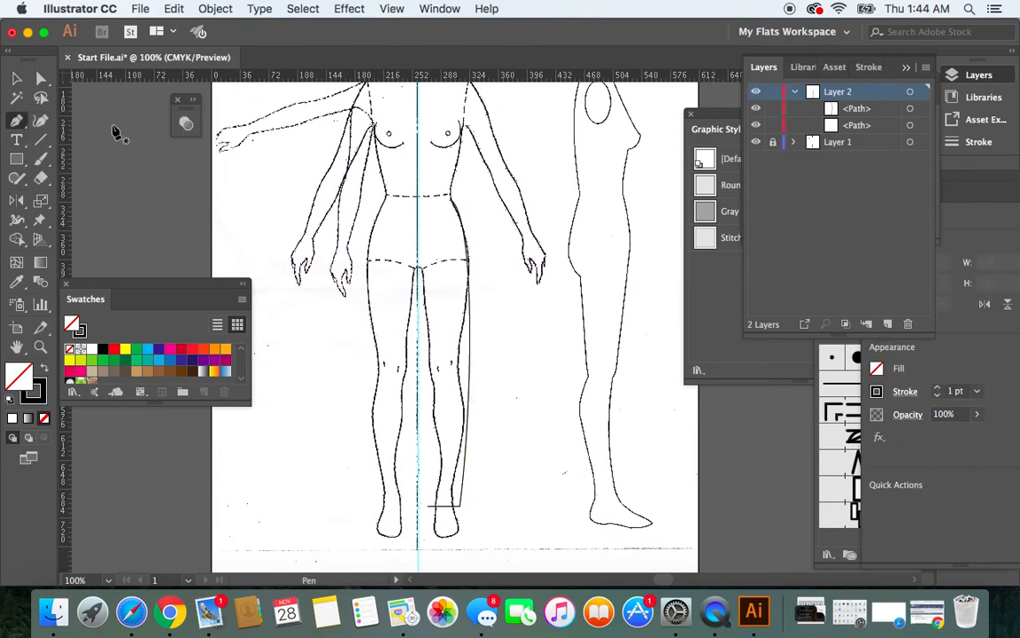
click(429, 506)
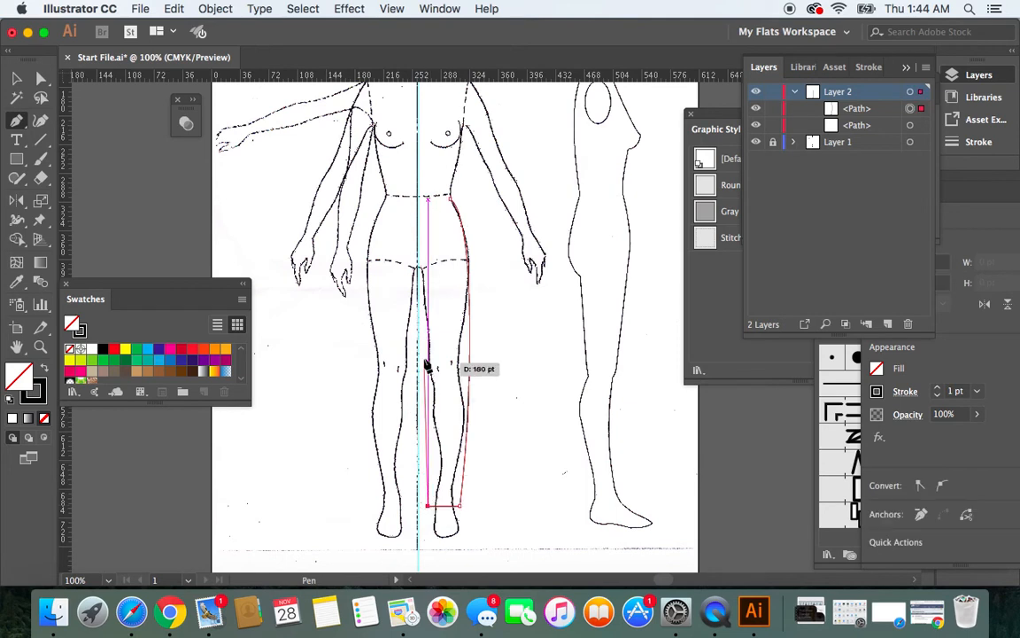
click(418, 267)
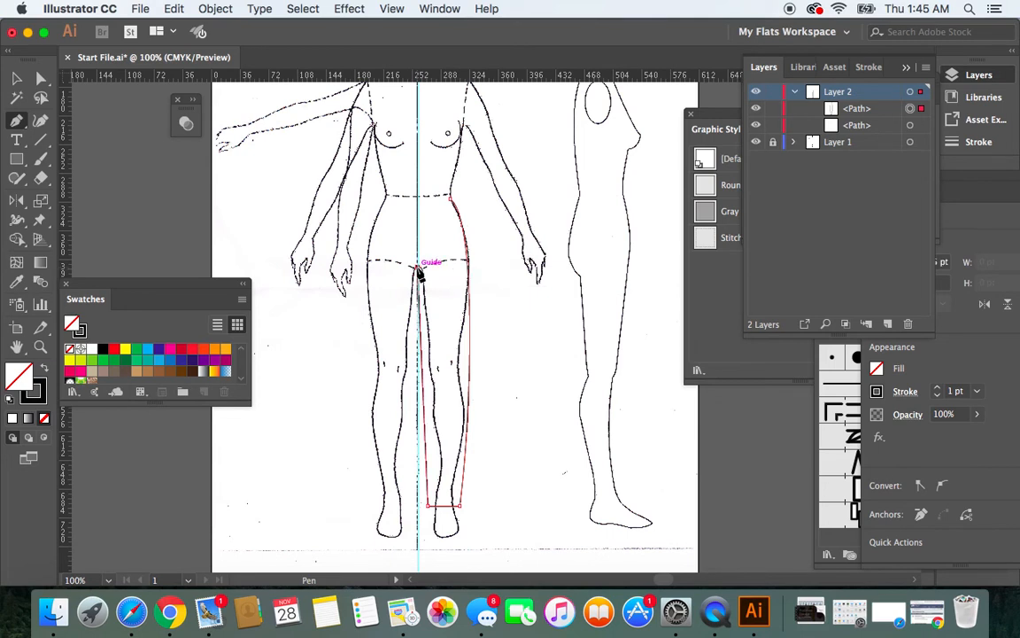
key(a)
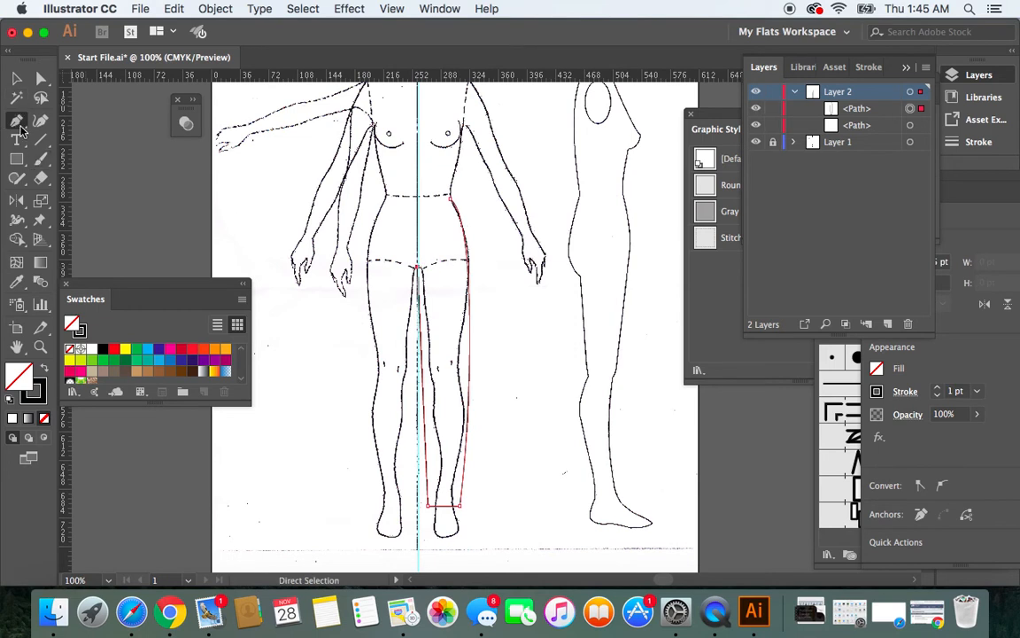
Step: Curve the inseam slightly toward the leg with the Anchor Point tool and select the whole path
click(18, 124)
click(78, 180)
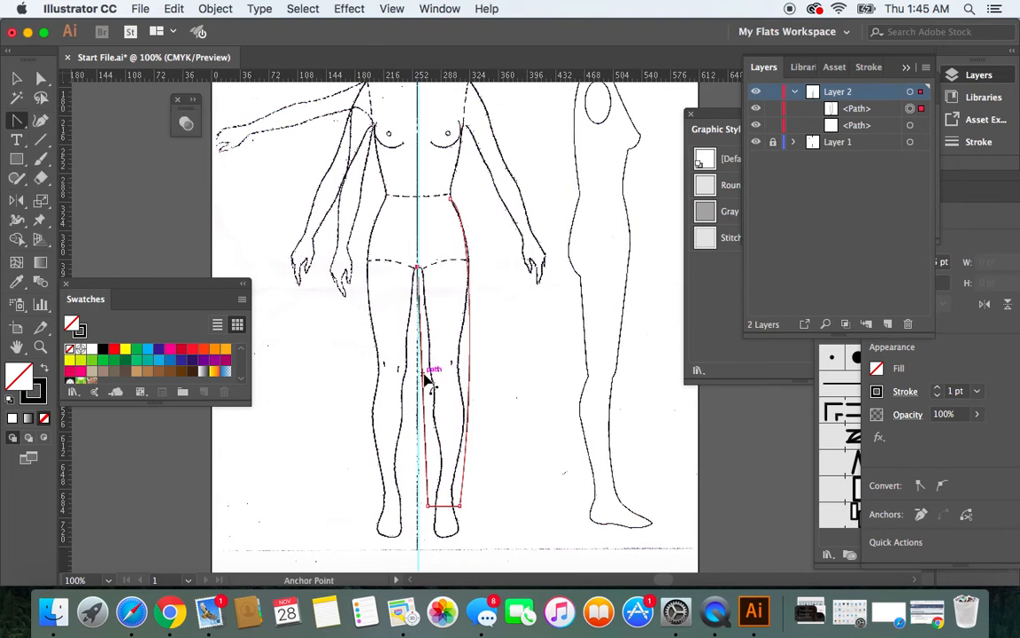
drag(426, 376, 426, 383)
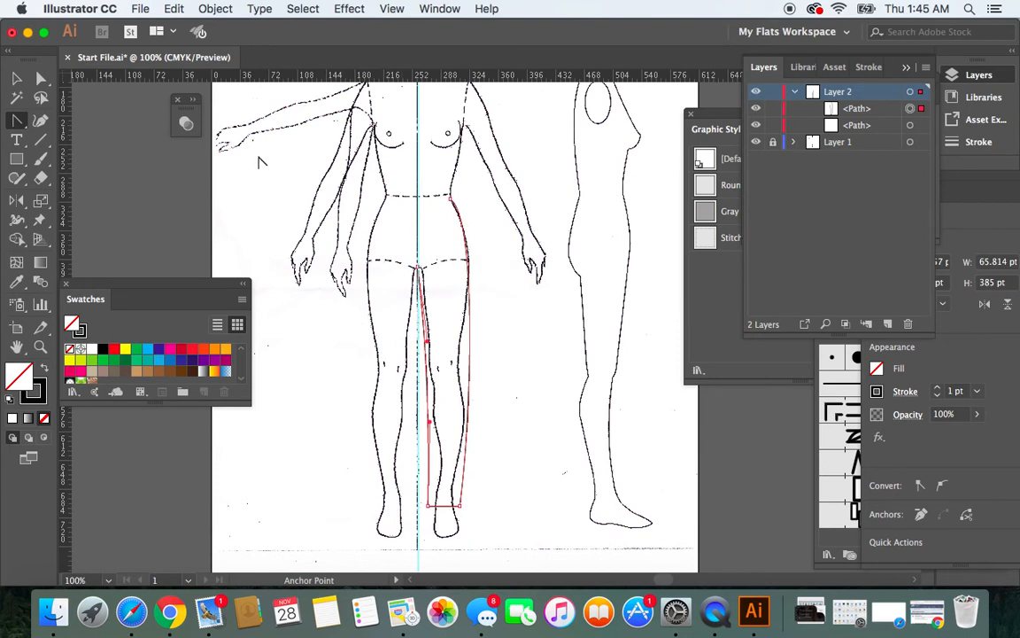
click(19, 82)
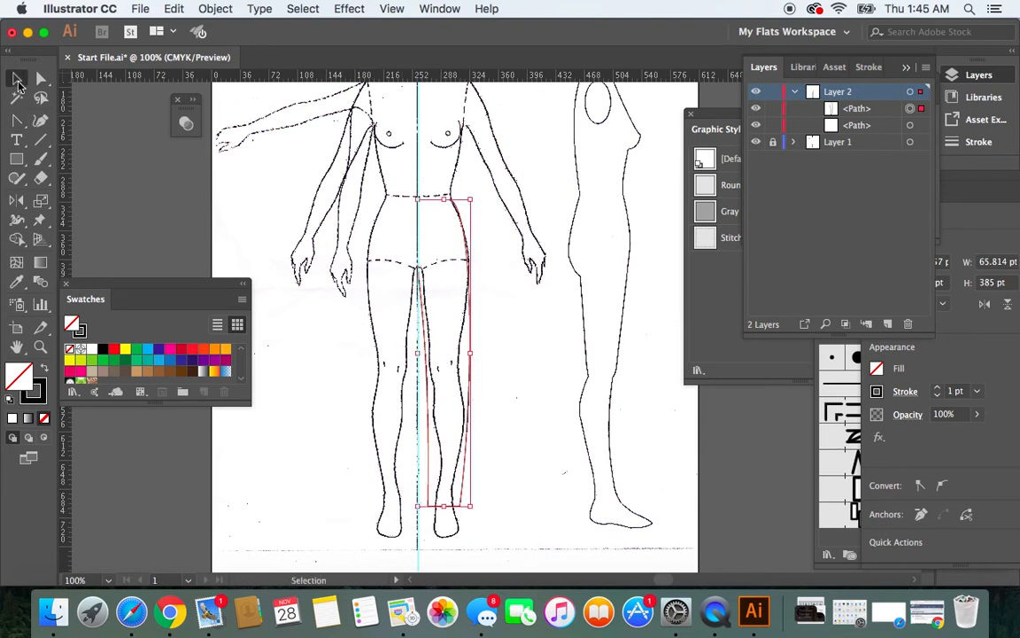
Step: Deselect the path, hide the croquis on Layer 1 to check the half pants outline with its inseam, and show the layer again
click(544, 475)
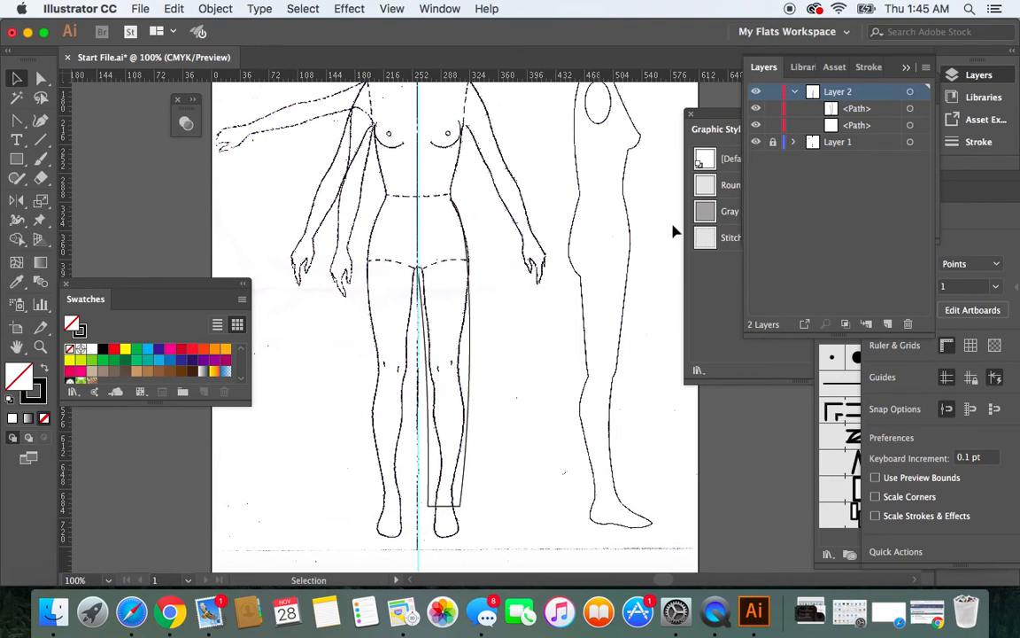
click(756, 143)
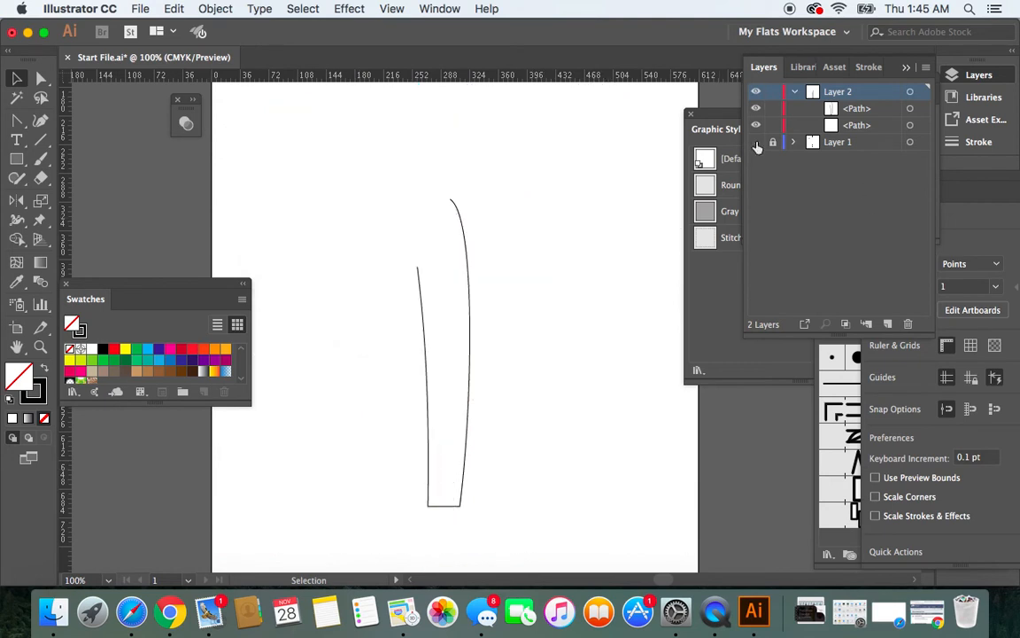
click(755, 142)
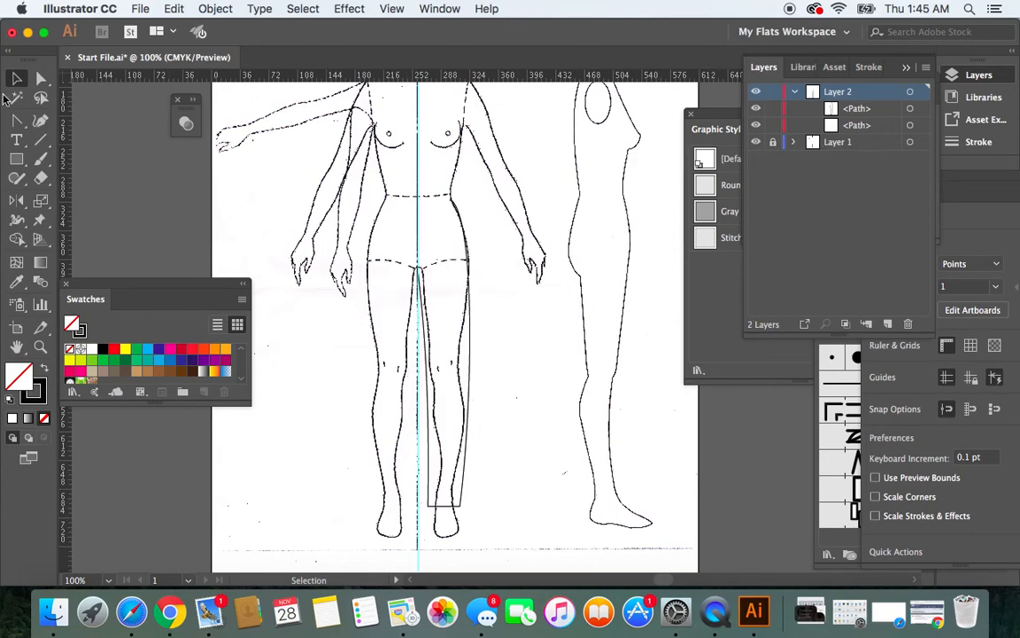
Step: Add an anchor point in the middle of the hem, lower it slightly to give the hem a shallow downward point, and deselect
click(14, 124)
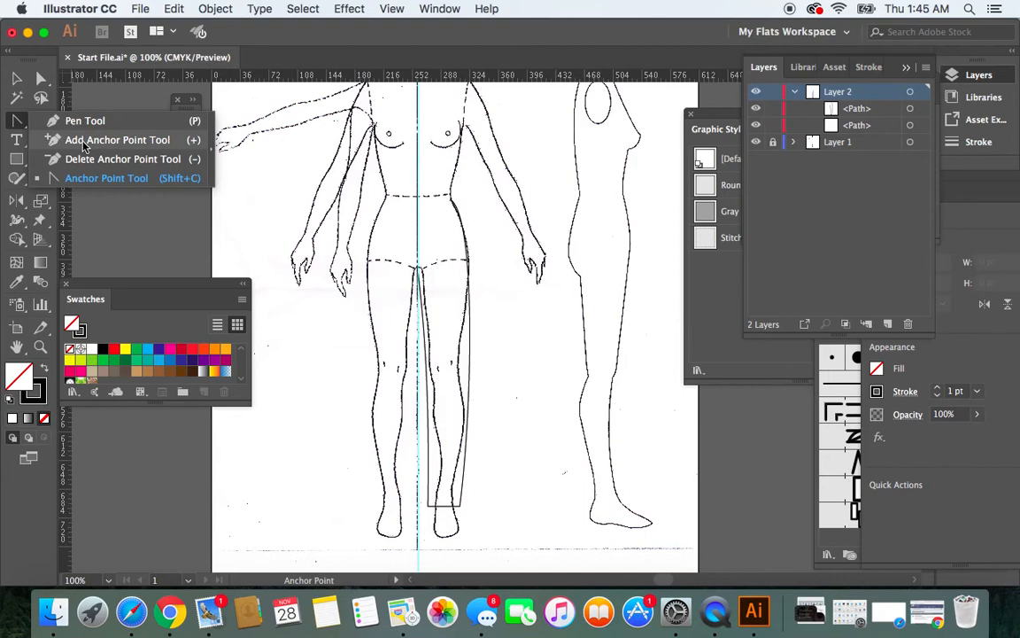
click(84, 142)
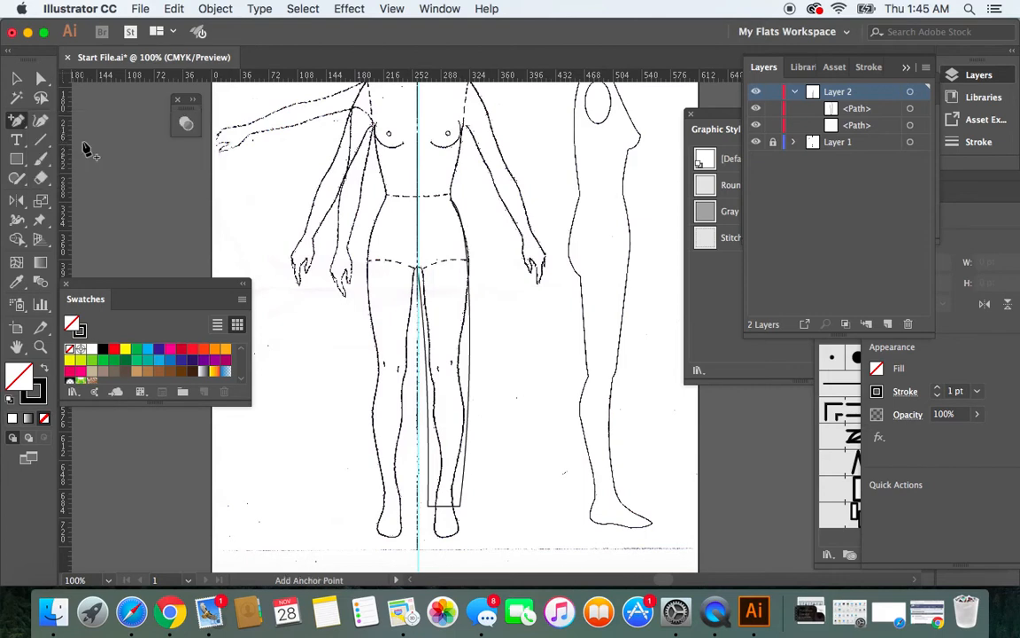
click(442, 506)
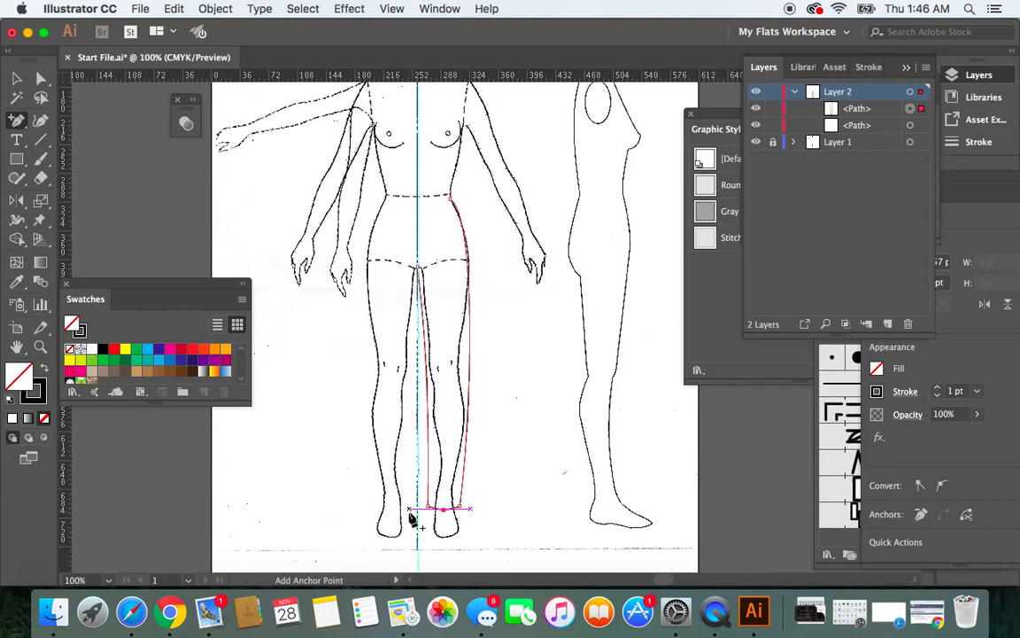
key(v)
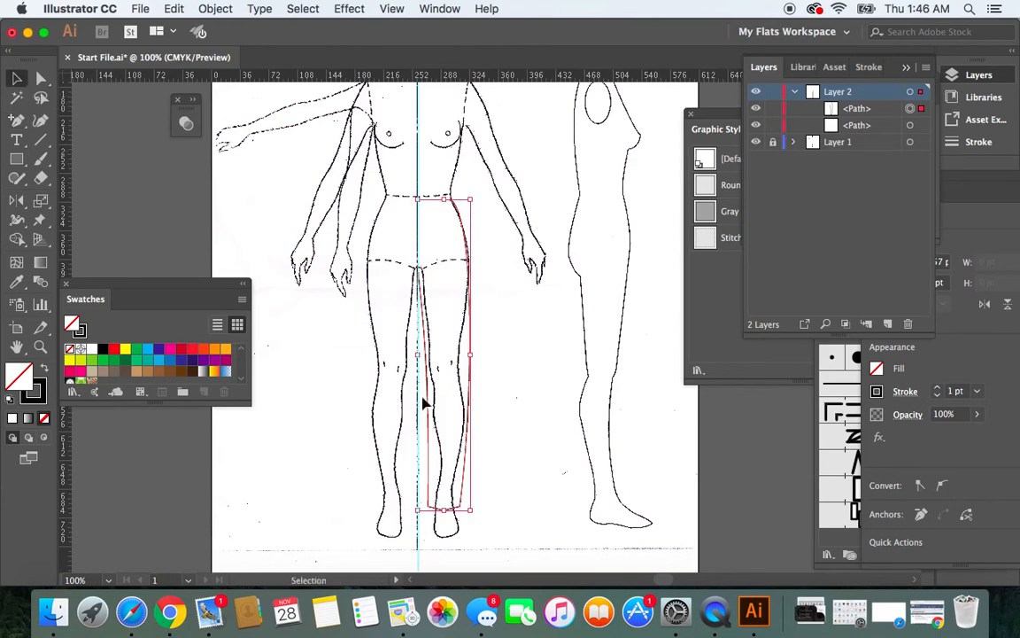
click(530, 474)
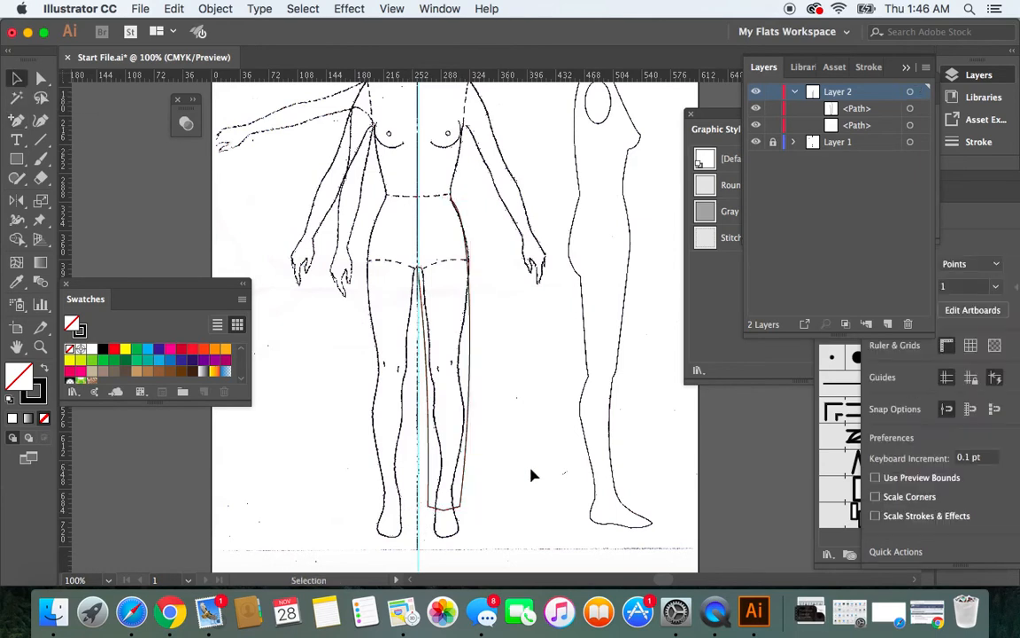
Step: Check the reshaped hem with the croquis on Layer 1 hidden, and bring the layer back
click(467, 475)
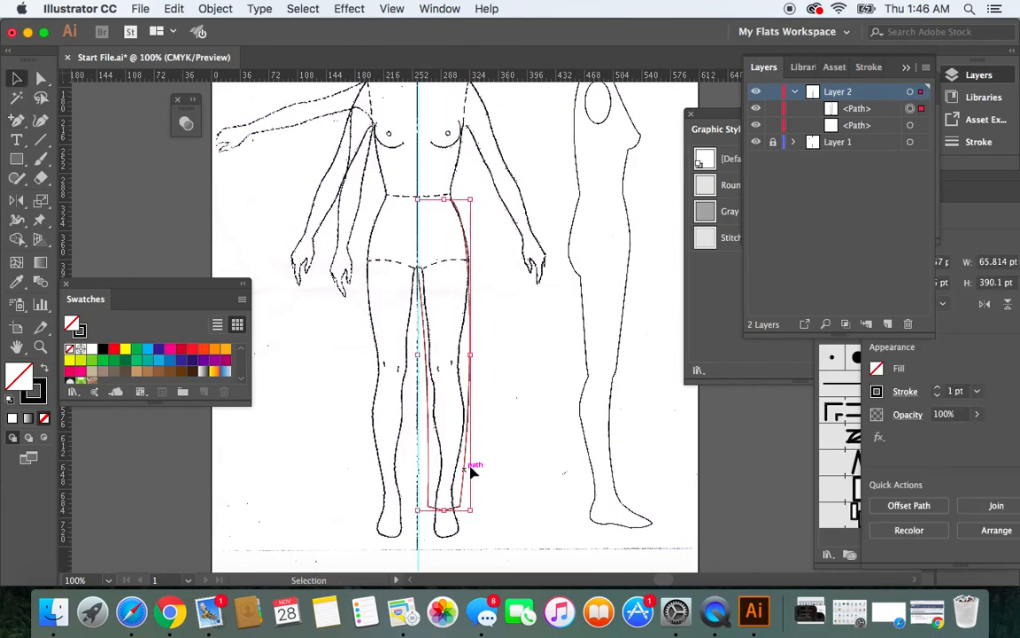
click(757, 145)
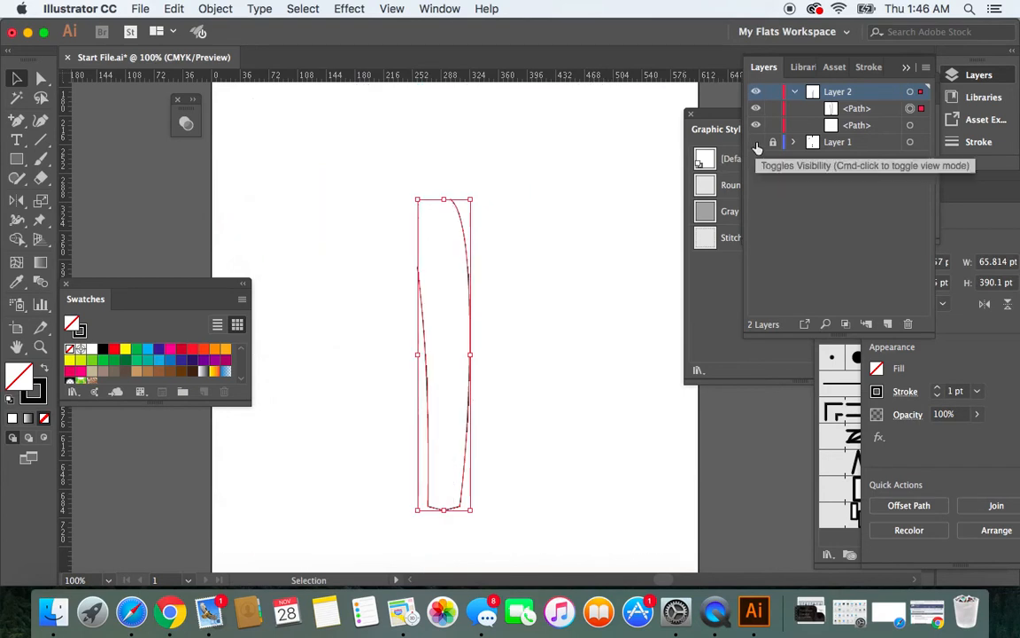
click(557, 245)
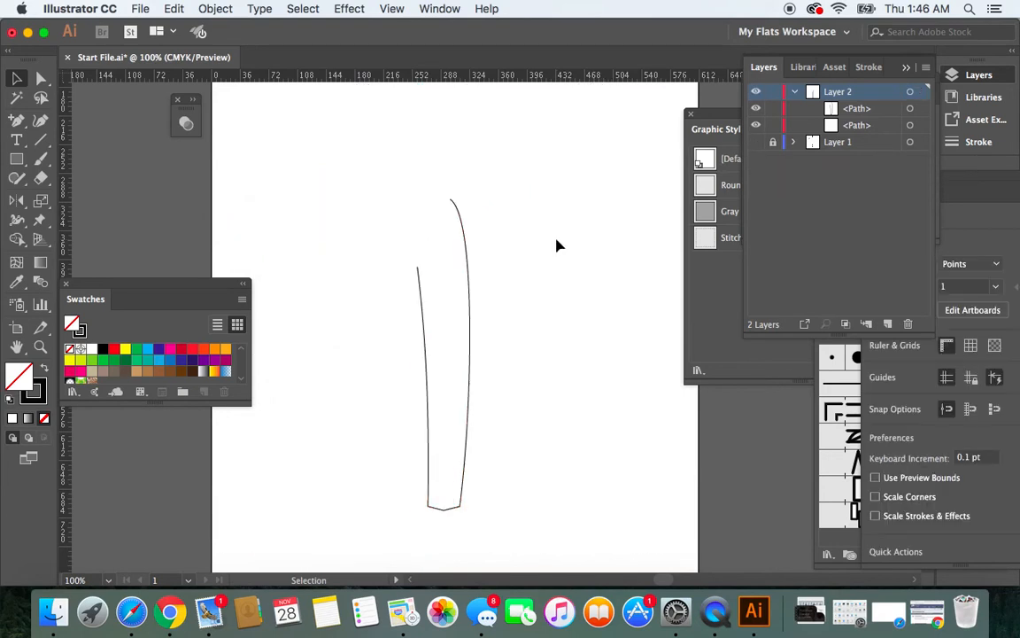
click(756, 145)
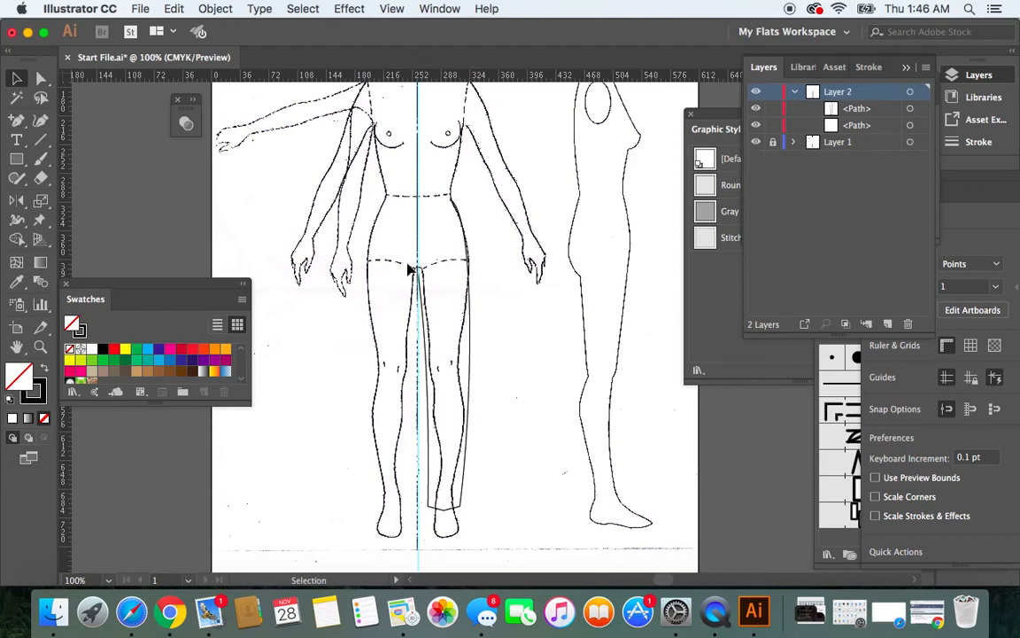
Step: Reflect a copy of the half pants path across the vertical center guide at an angle of -90°
click(18, 81)
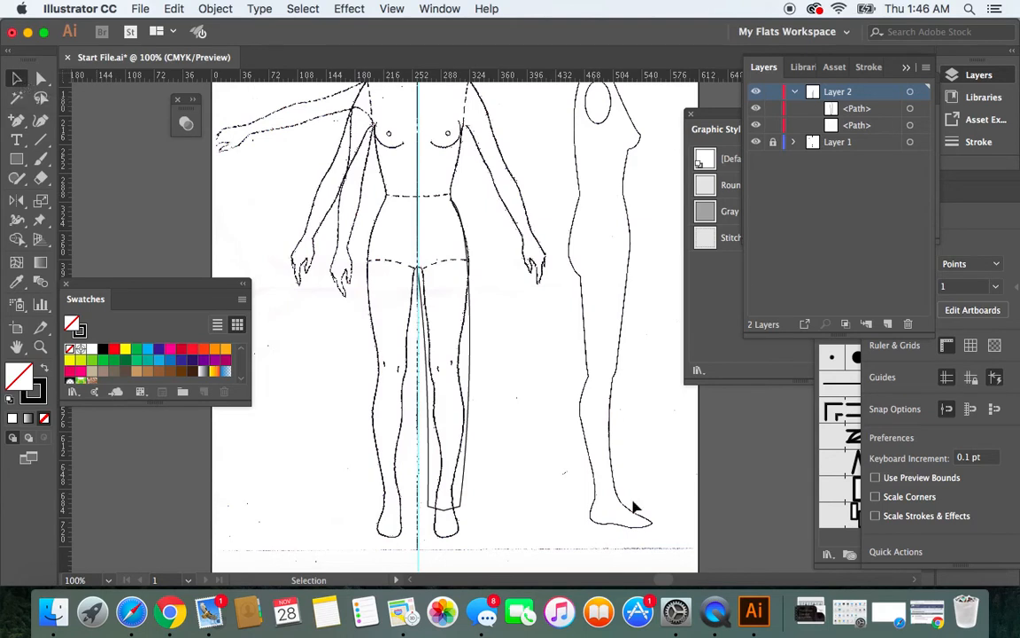
drag(404, 311, 549, 532)
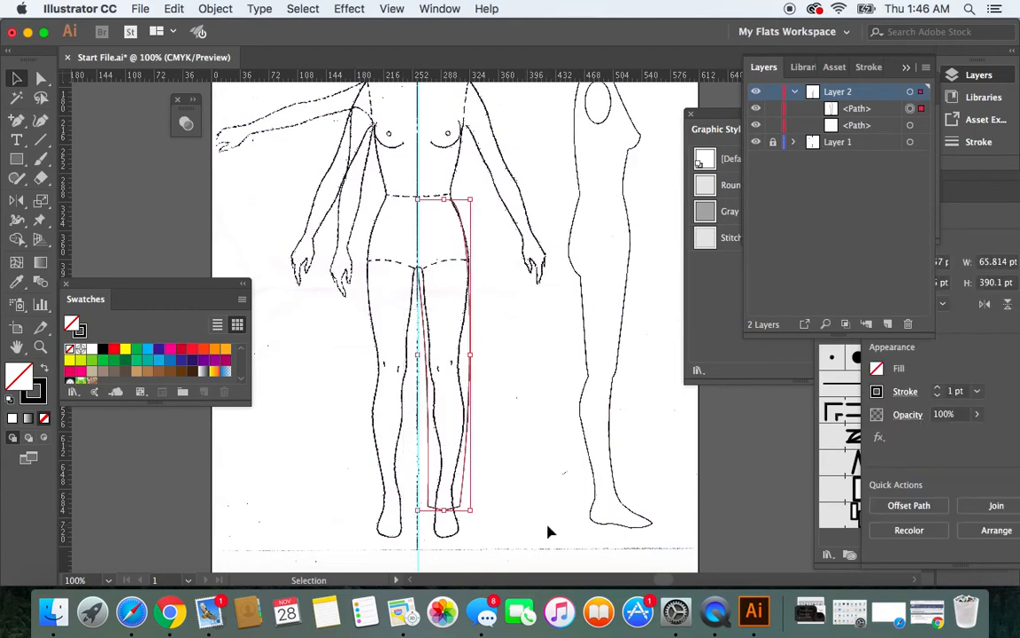
key(o)
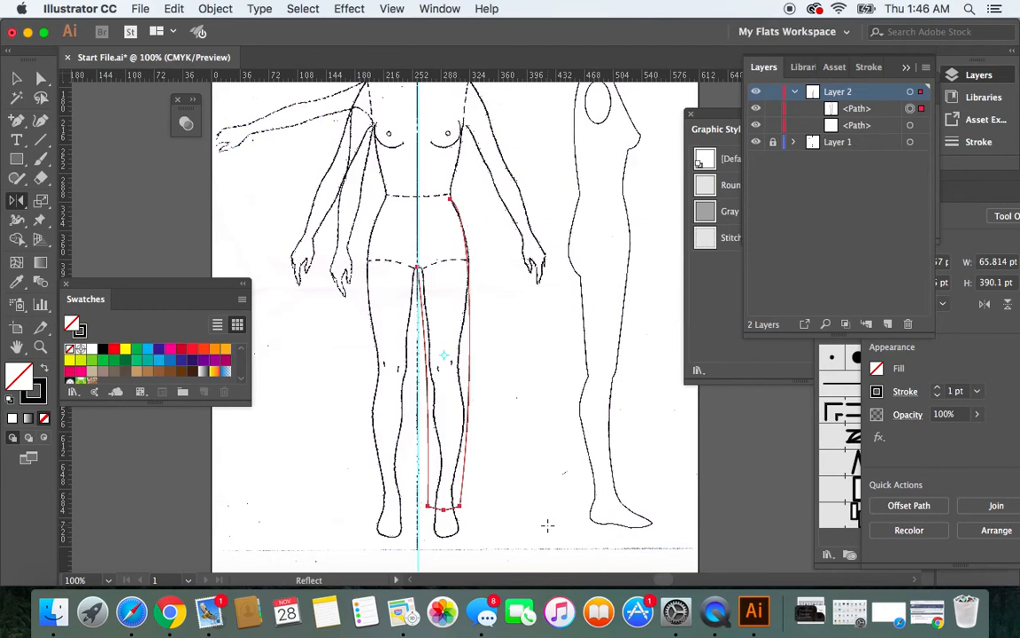
alt+click(418, 467)
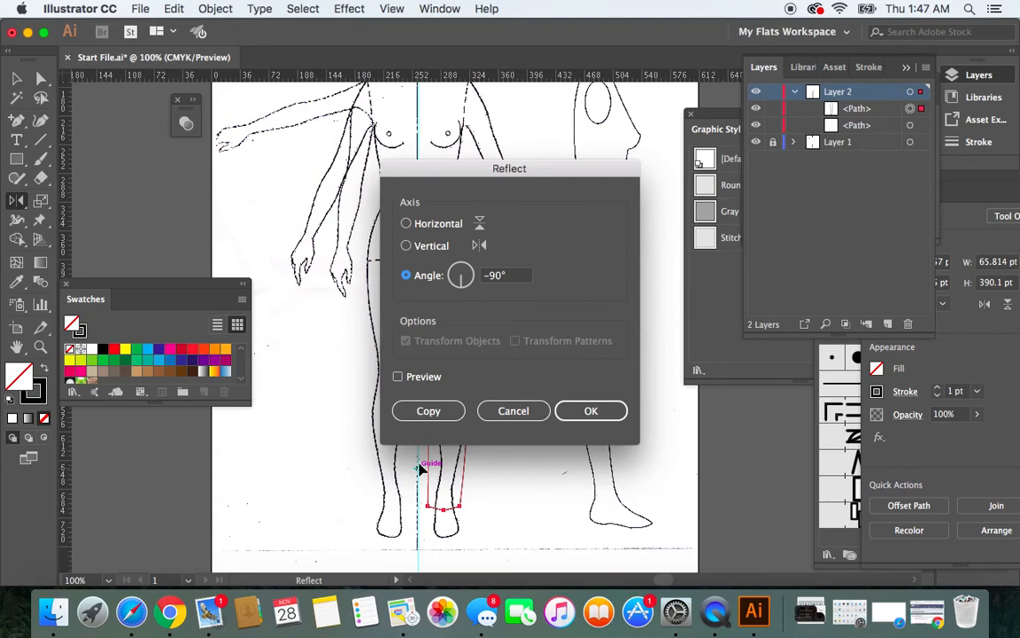
click(443, 411)
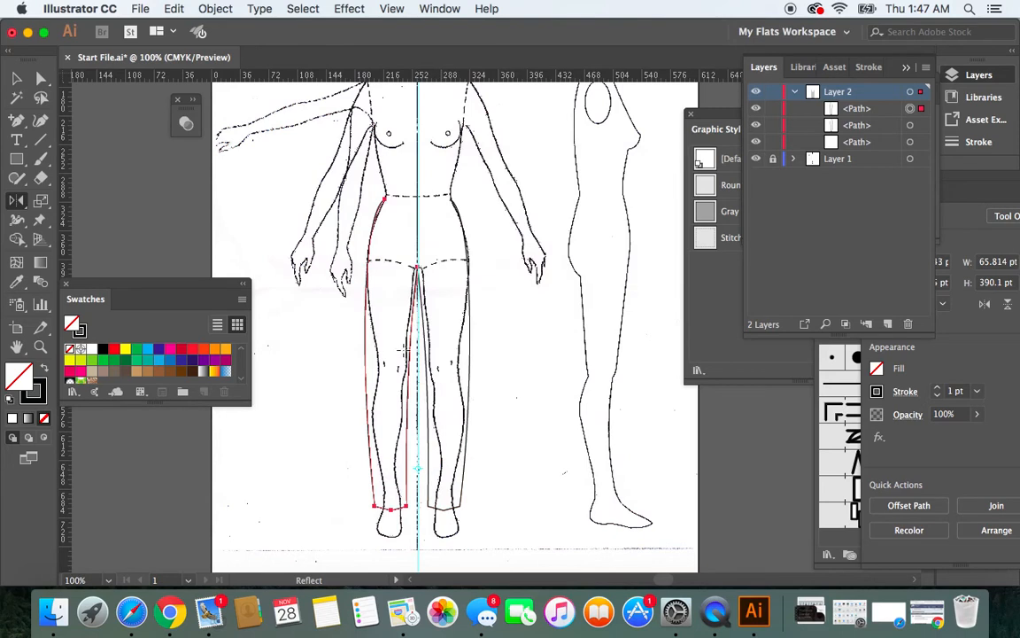
Step: Deselect the mirrored half and check both pants halves with Layer 1 hidden, restoring the croquis
click(16, 78)
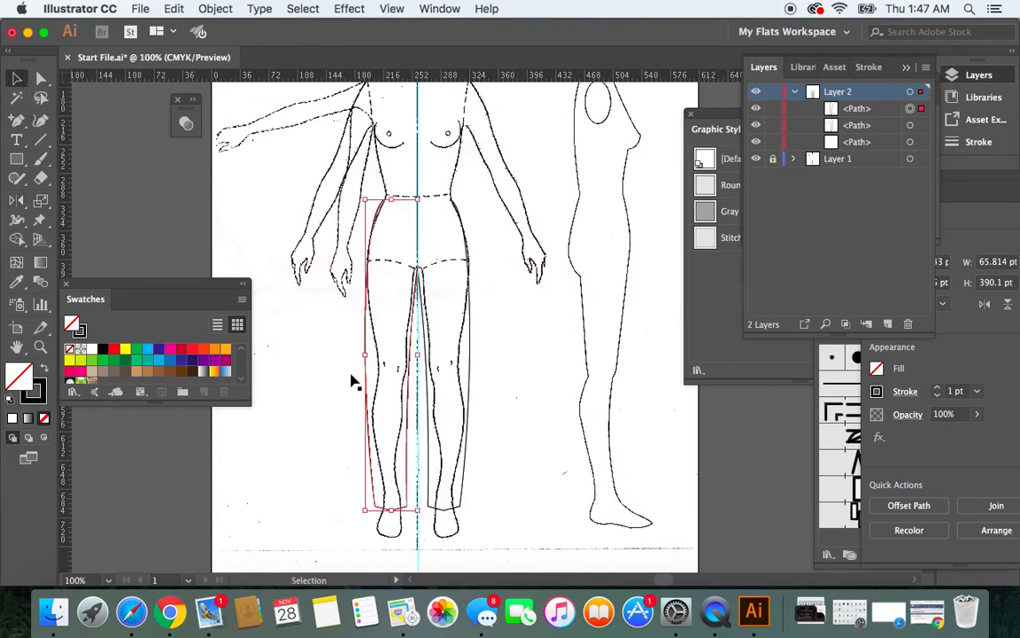
click(488, 486)
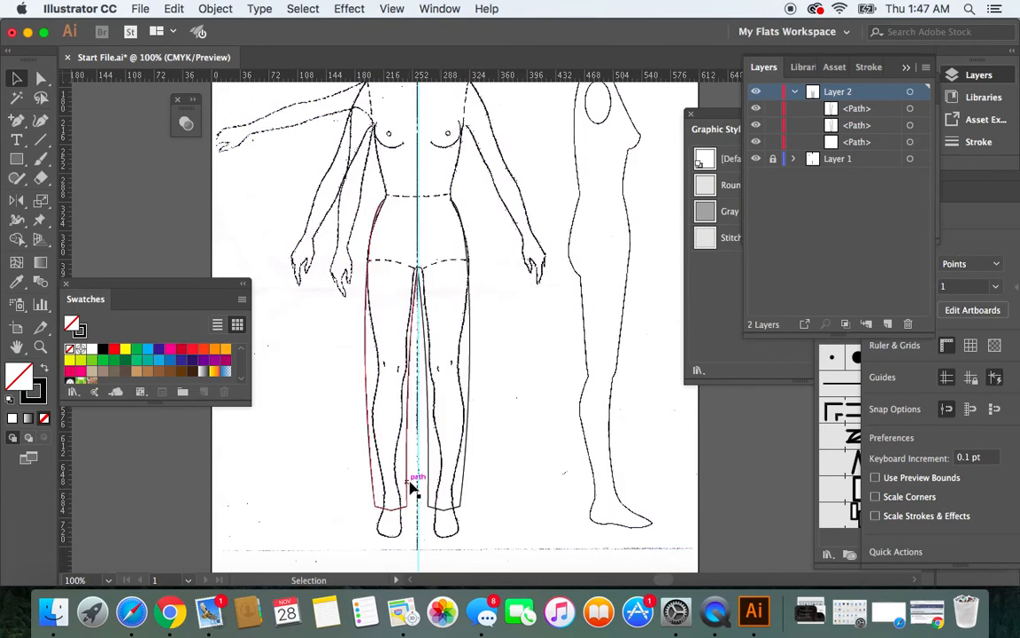
click(756, 161)
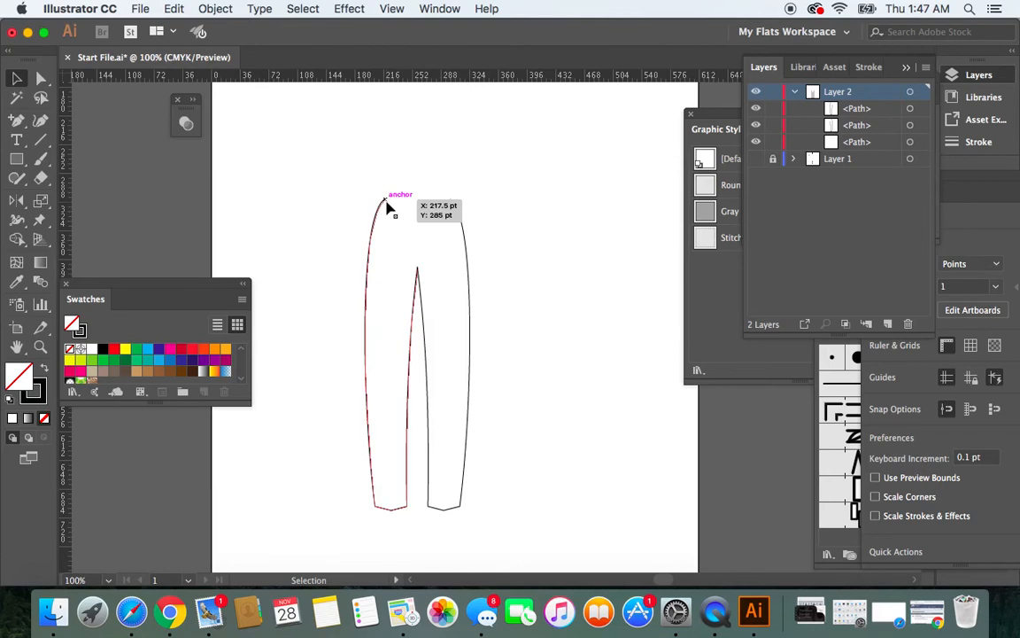
click(755, 161)
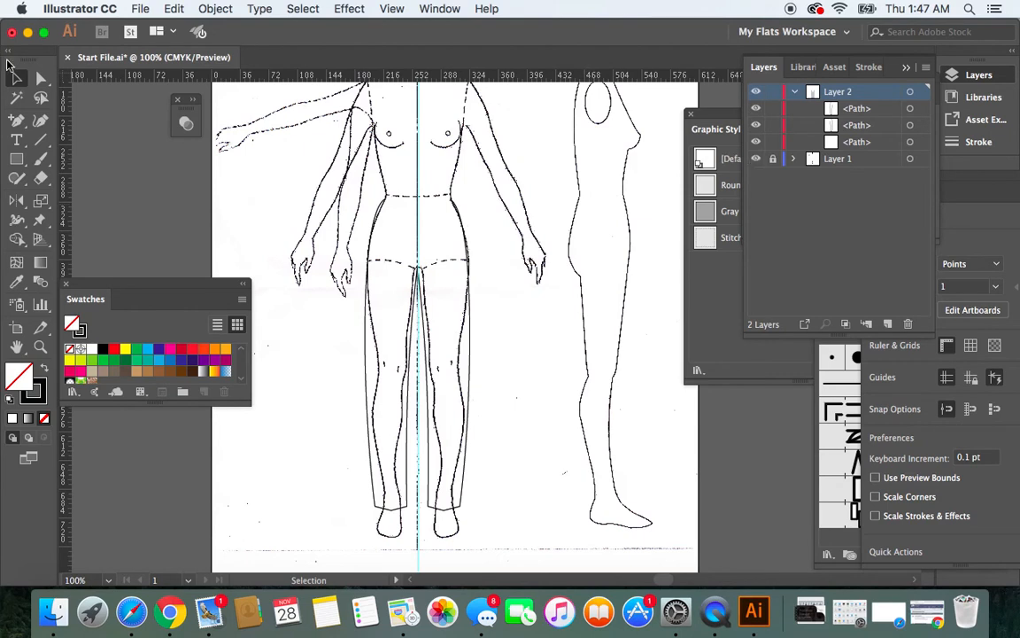
Step: Select both pants halves and apply Join twice to connect them at the crotch and close the waistline
click(19, 81)
drag(320, 188, 527, 527)
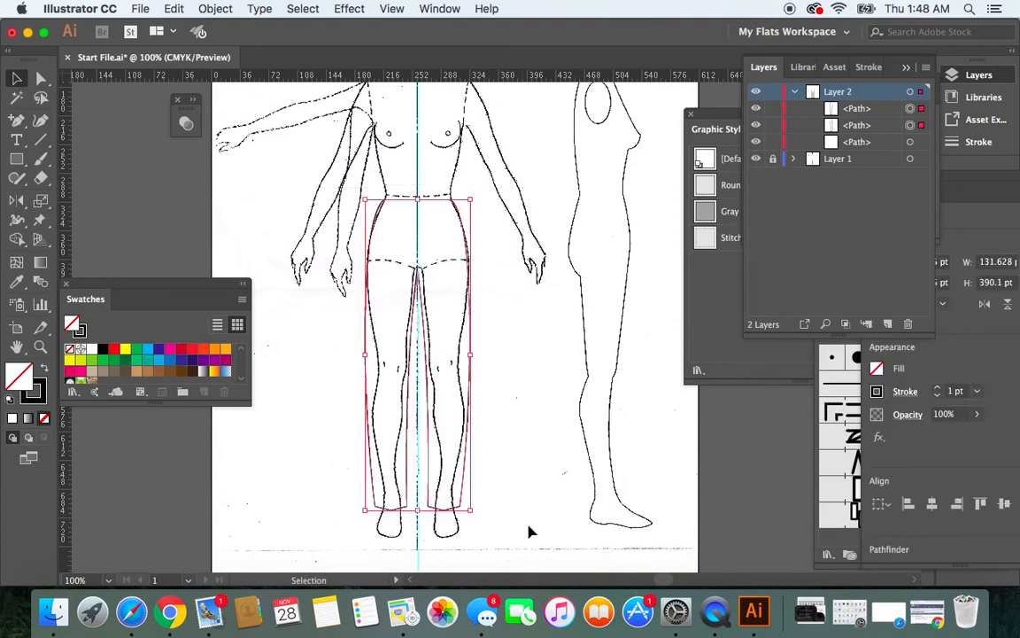
right_click(473, 310)
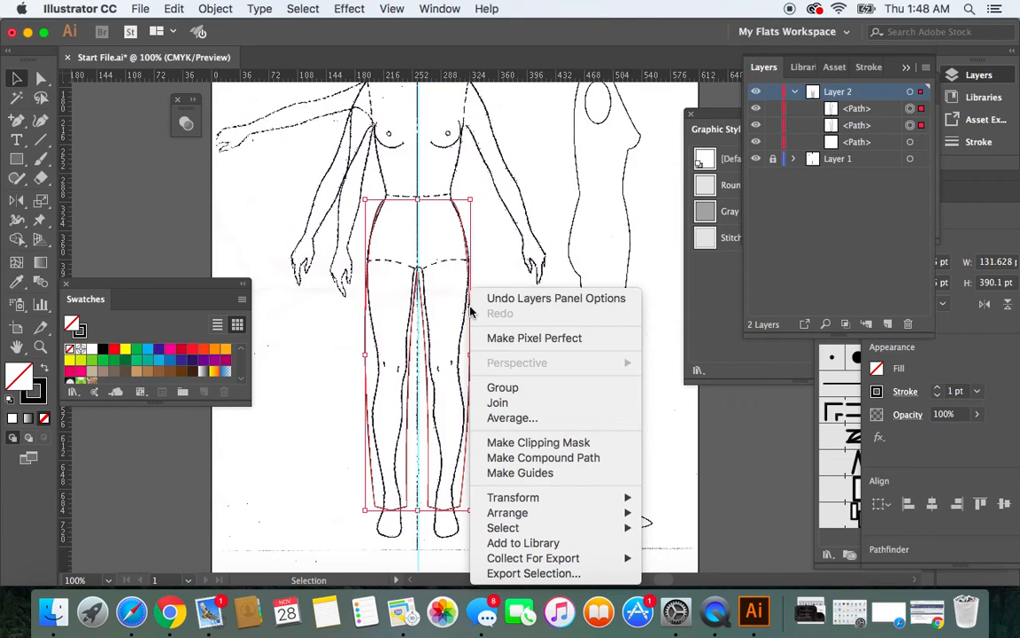
click(496, 403)
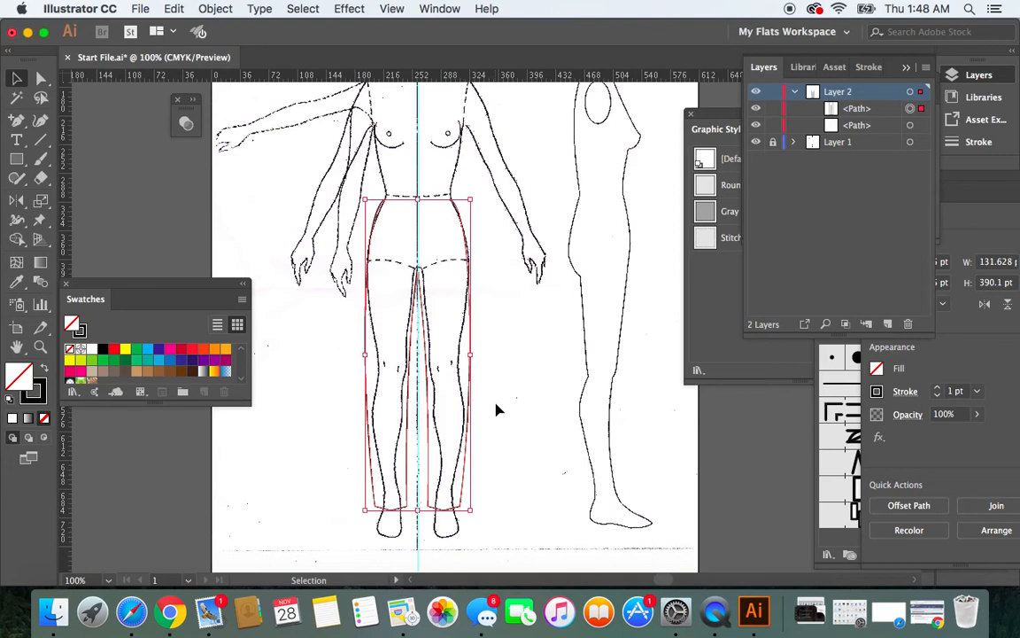
right_click(476, 344)
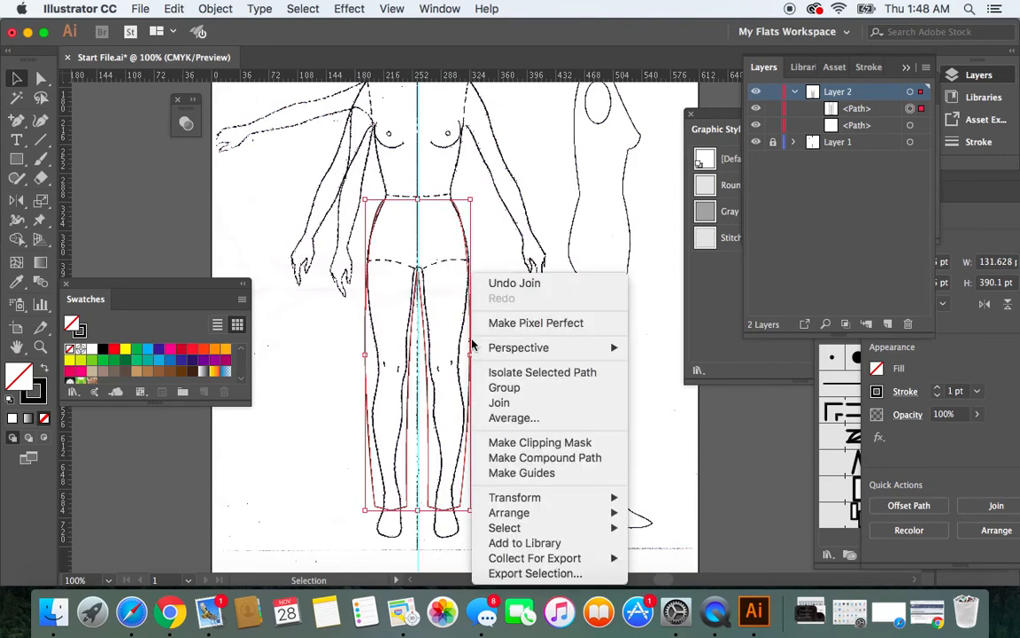
click(513, 403)
Step: Deselect the joined pants path and examine the closed outline with the croquis layer hidden, restoring the layer
click(512, 401)
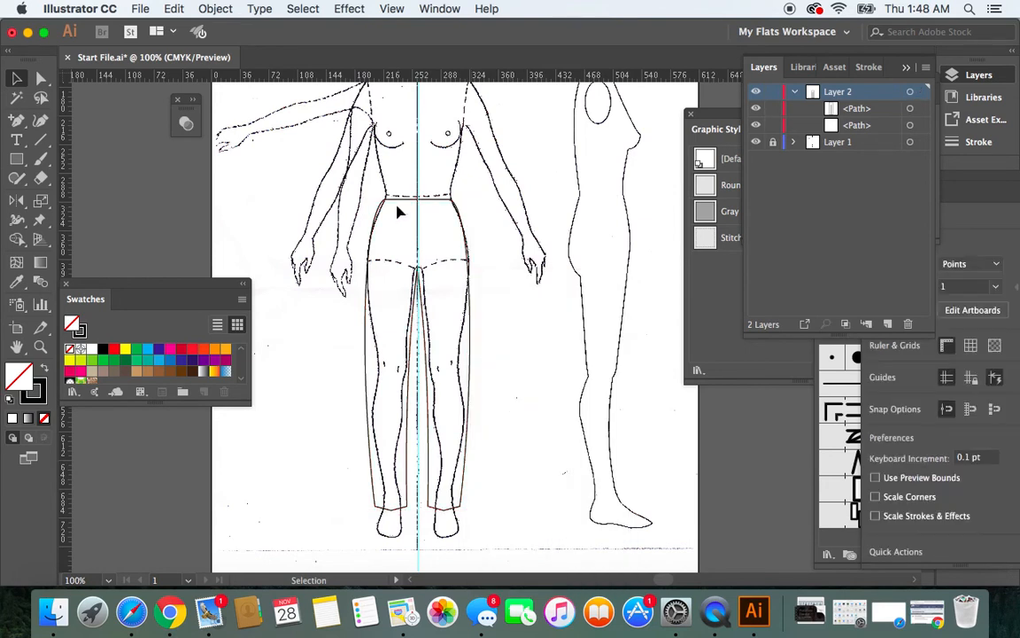
click(755, 142)
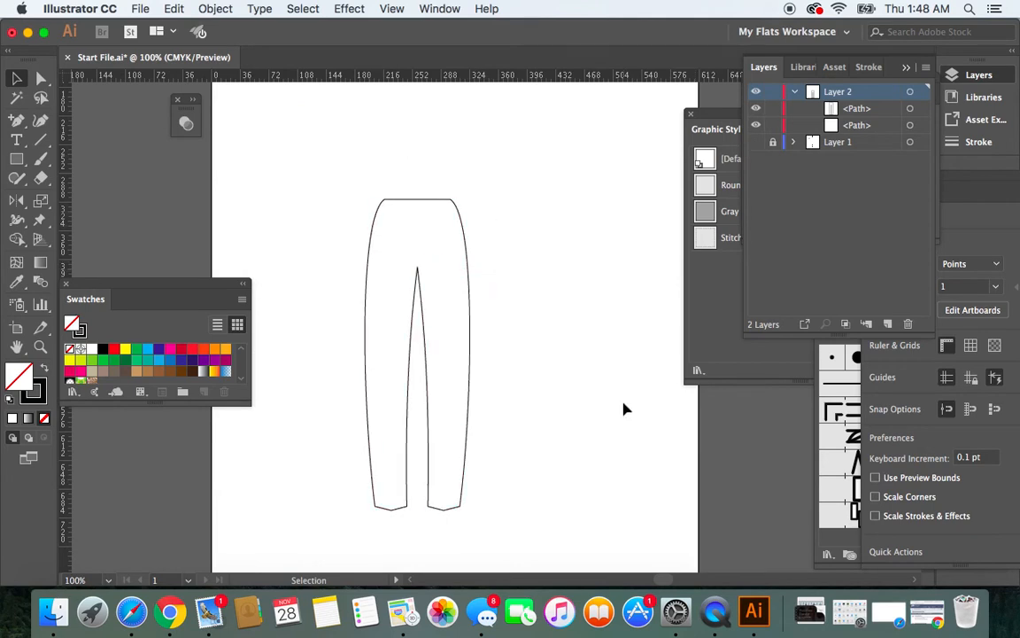
click(757, 144)
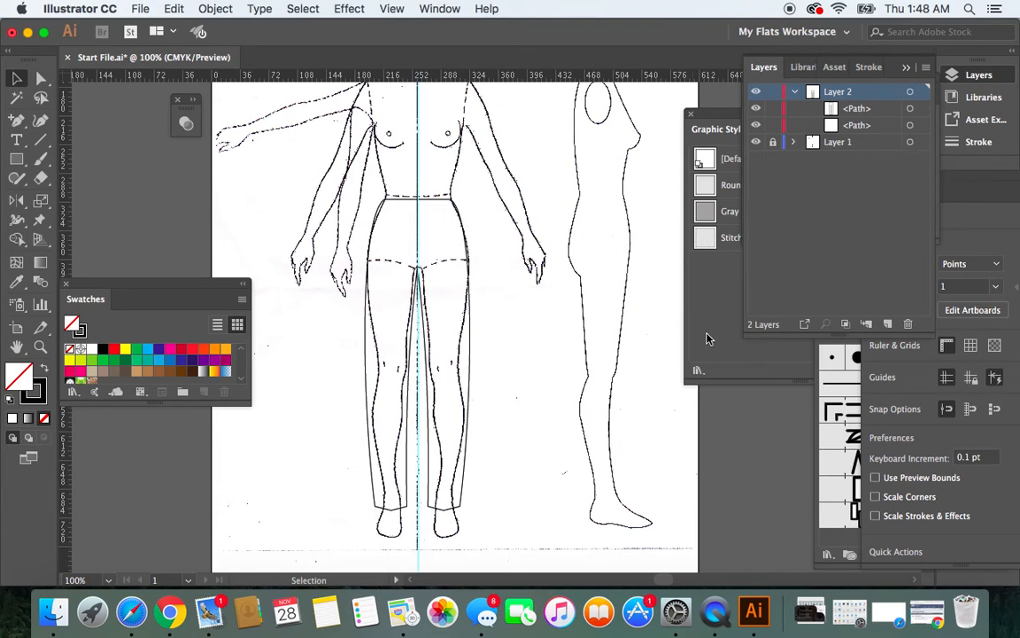
Step: Curve the waistline slightly downward at the center guide with the Anchor Point tool, and deselect the path
key(super+equal)
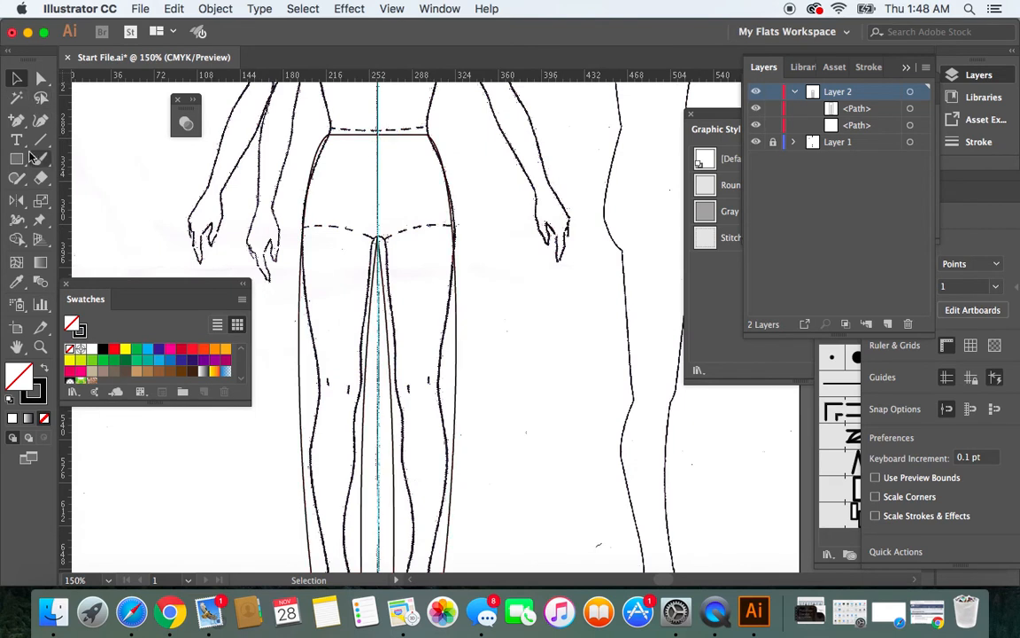
drag(16, 120, 108, 180)
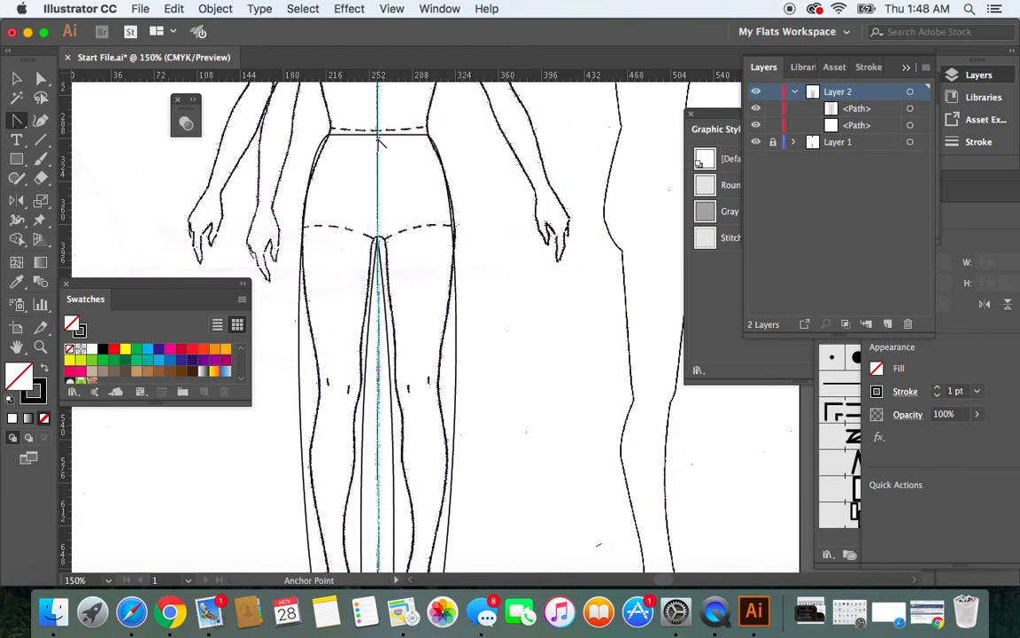
drag(380, 139, 381, 144)
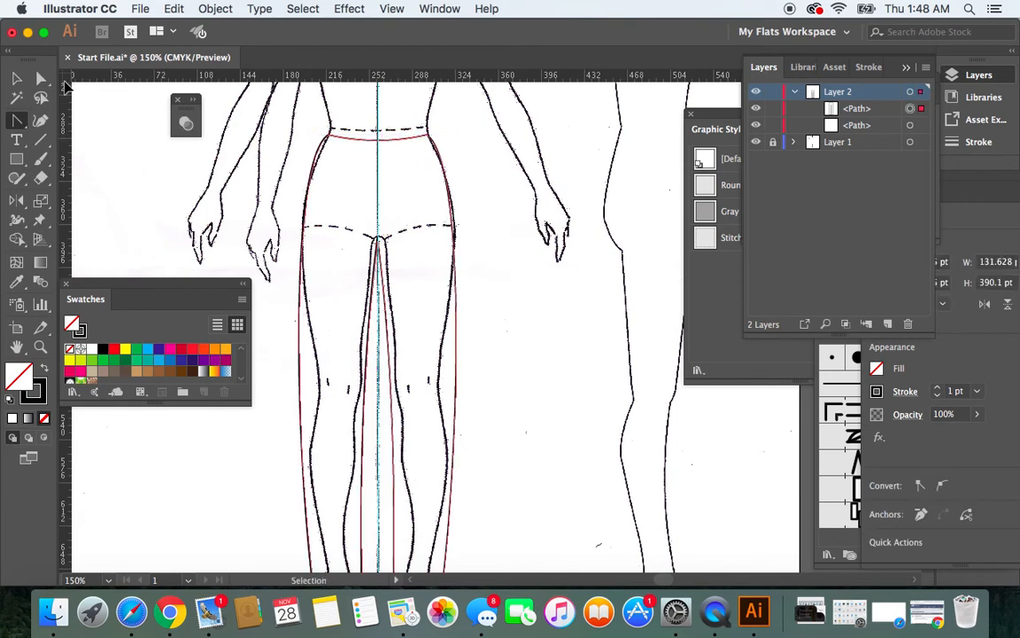
click(20, 80)
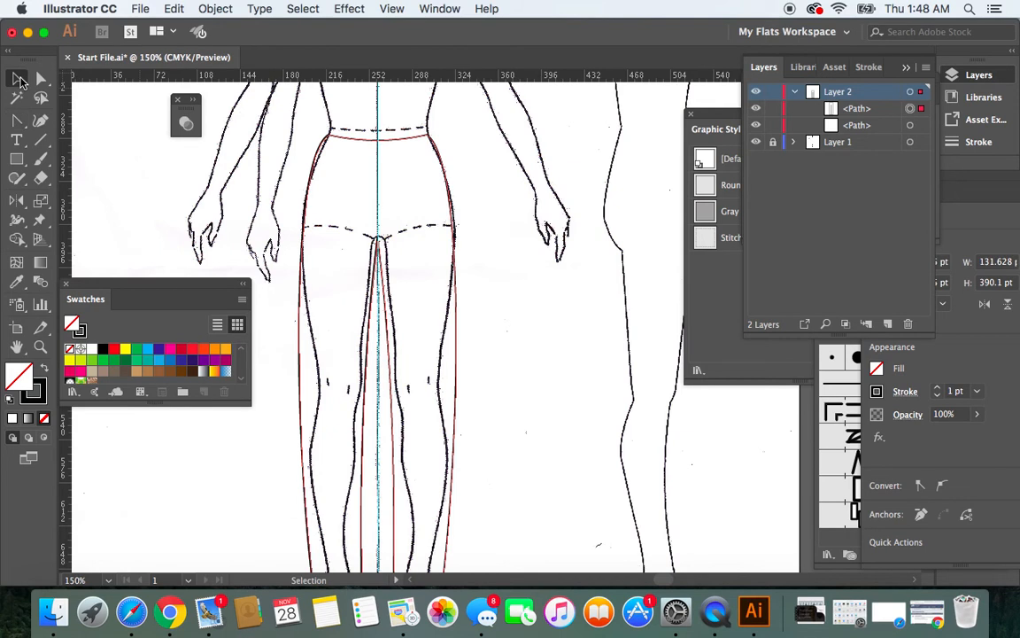
click(122, 185)
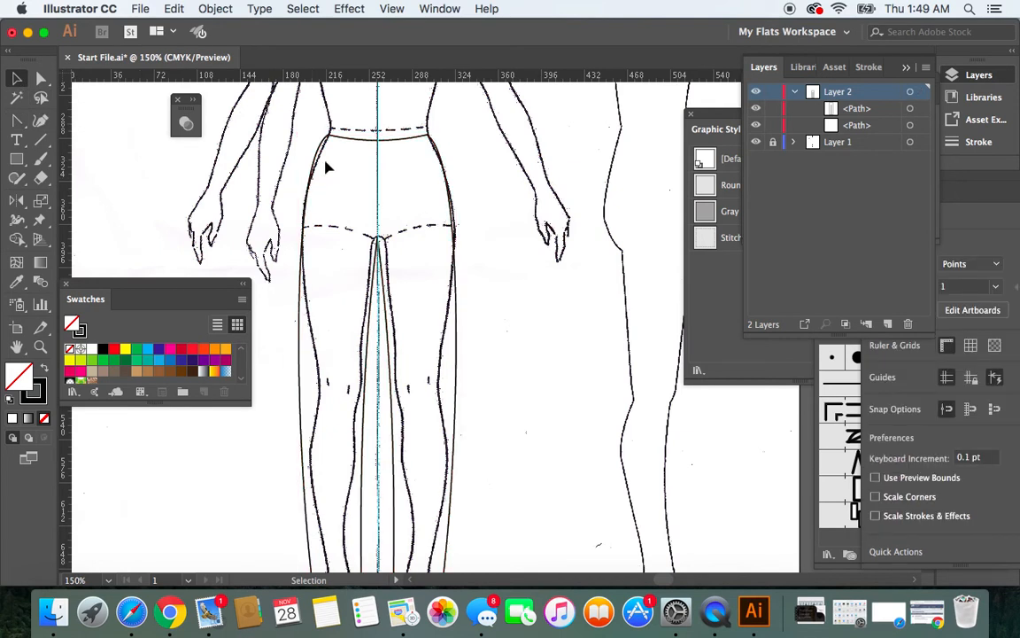
Step: Draw a straight horizontal waistband seam about 104 pt wide below the waistline with the Pen tool, from side seam to side seam, and deselect it
click(16, 121)
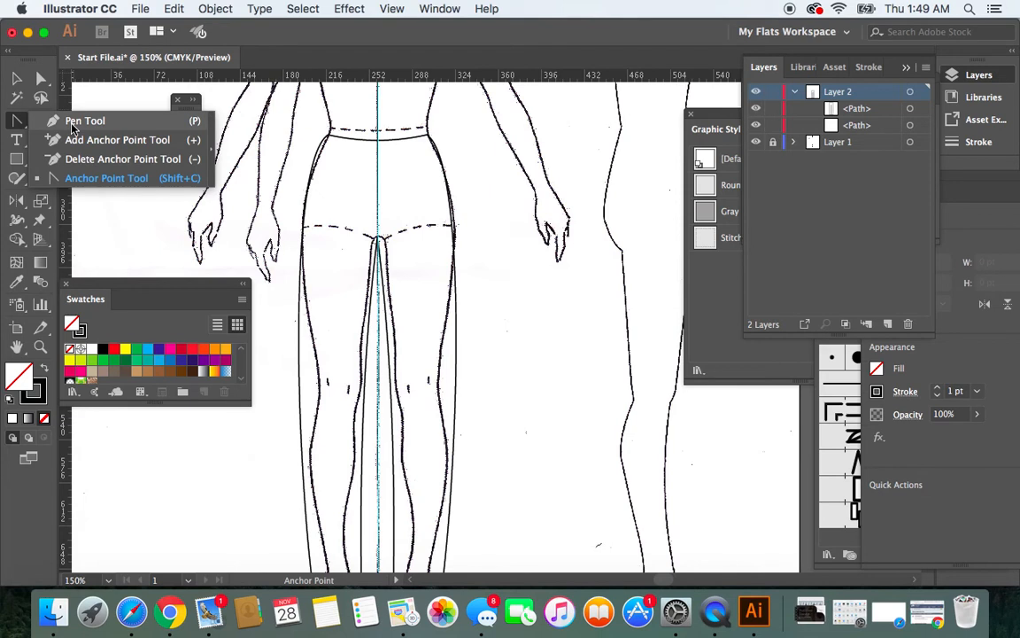
click(74, 124)
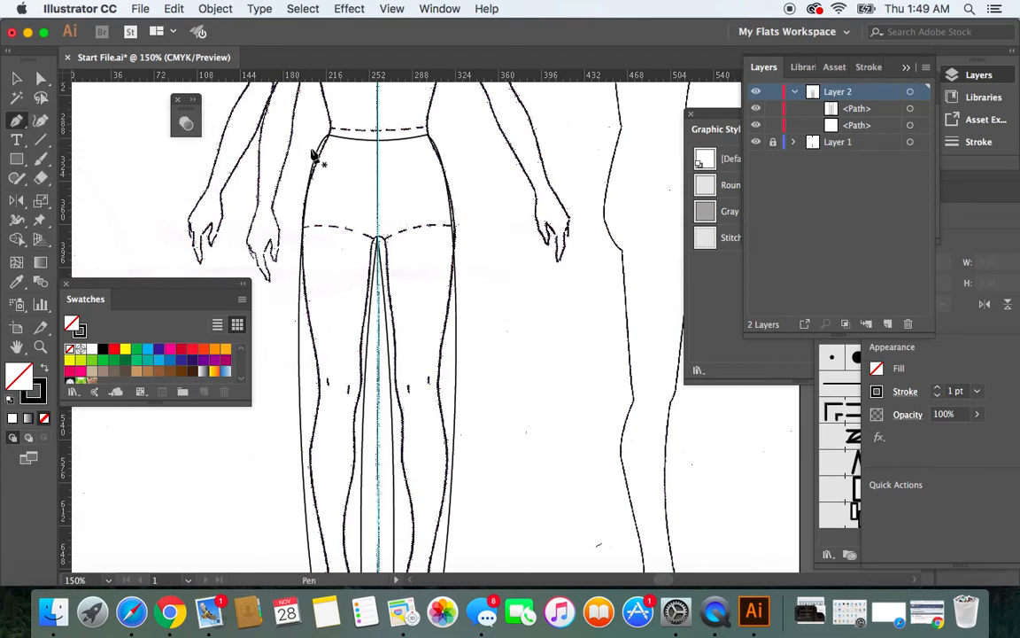
click(317, 158)
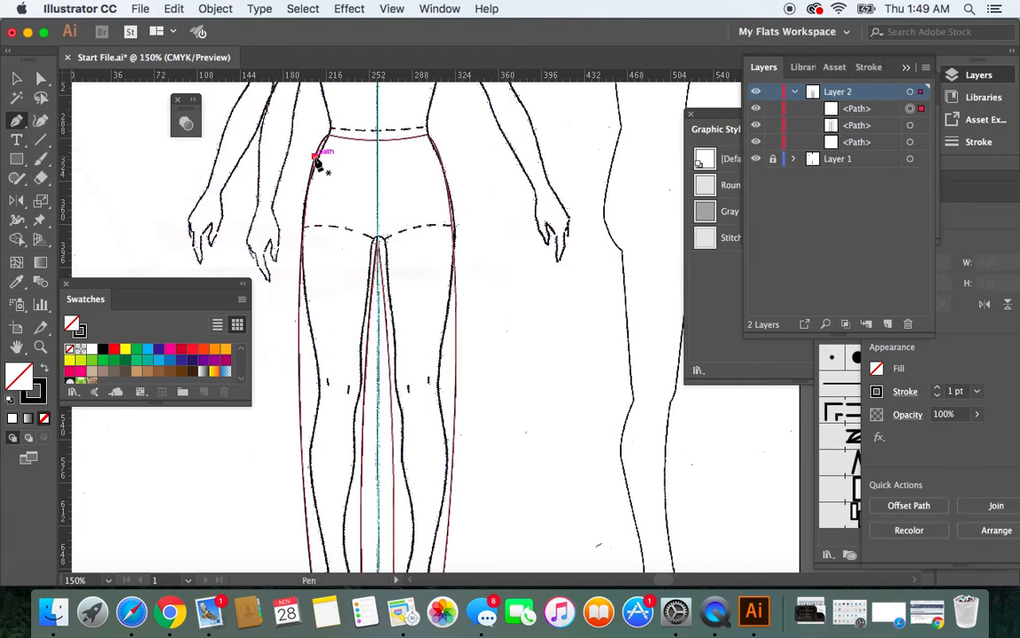
drag(326, 163, 423, 181)
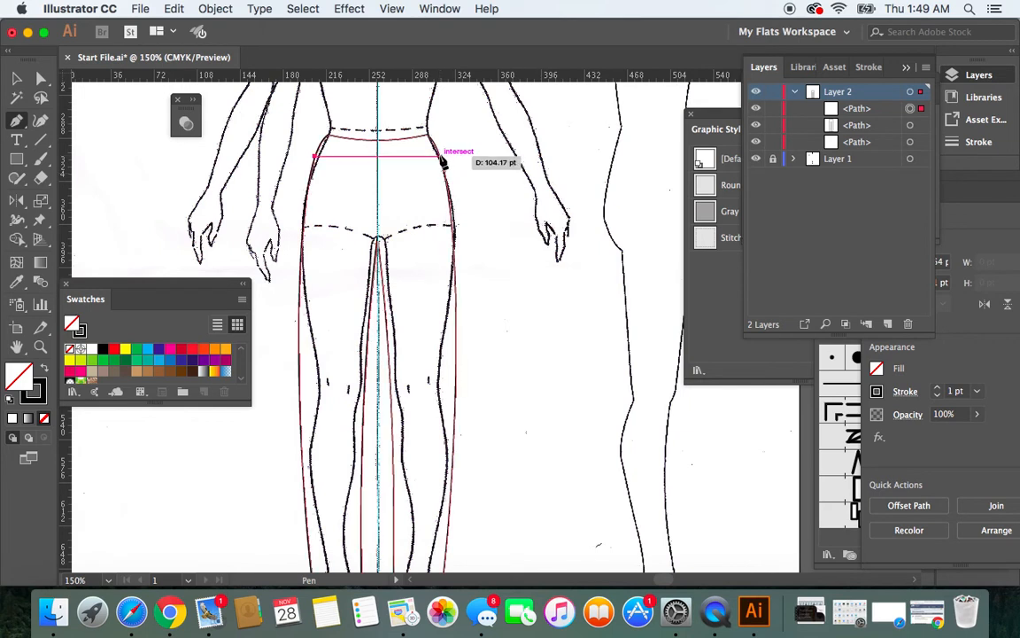
click(442, 156)
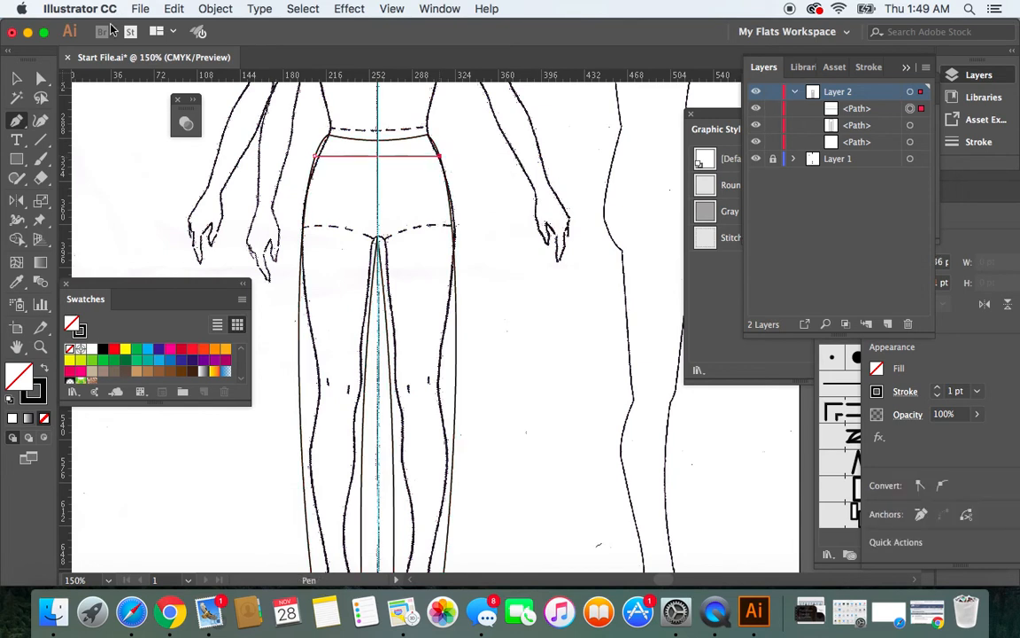
click(15, 78)
click(146, 184)
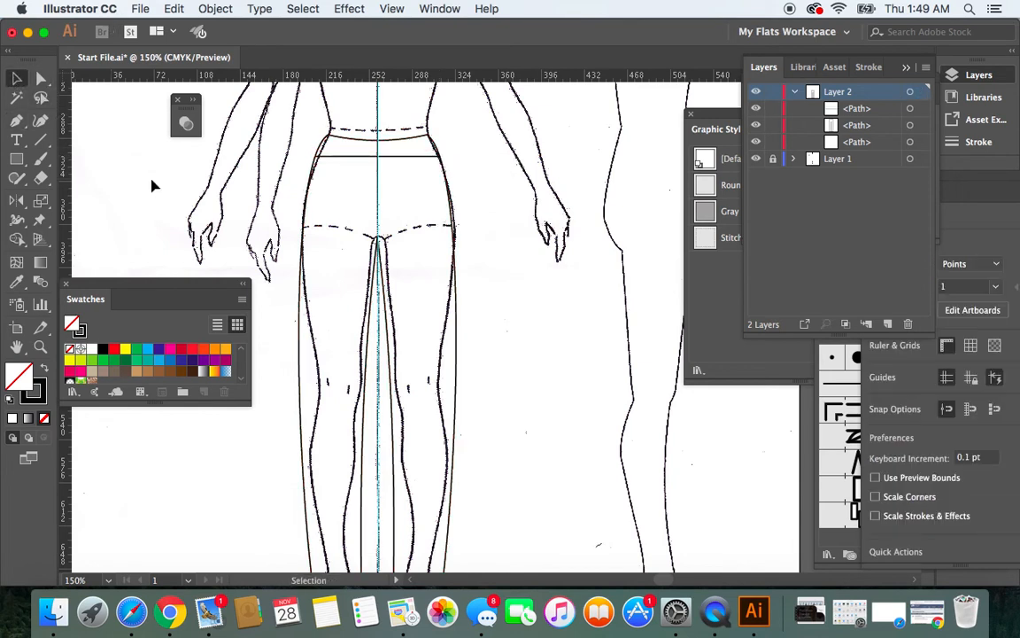
Step: Curve the waistband seam slightly downward at the center guide with the Anchor Point tool, and deselect it
click(15, 124)
drag(15, 124, 72, 169)
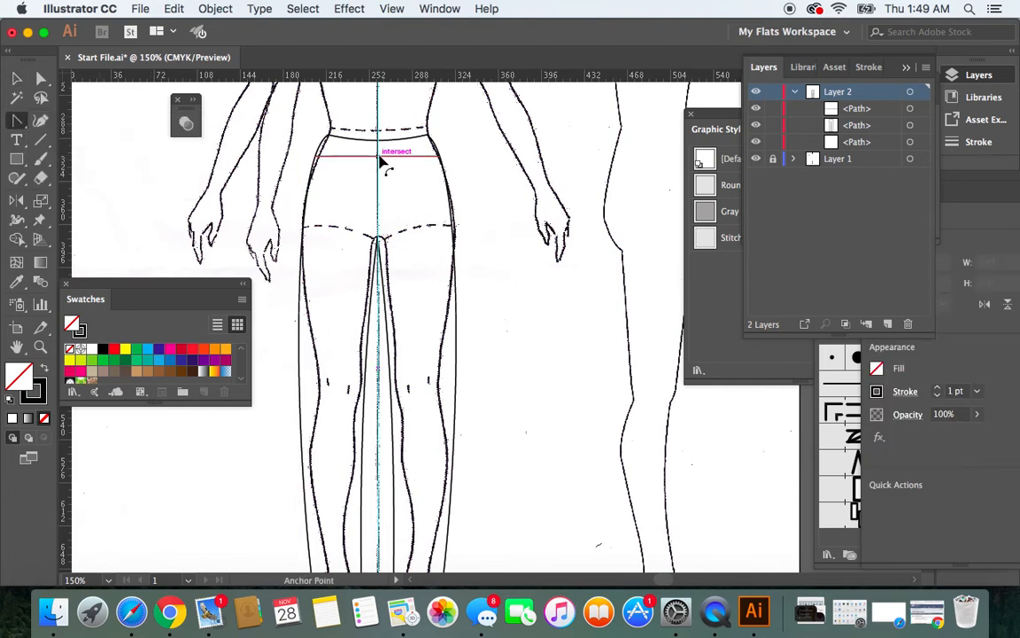
drag(380, 163, 386, 165)
click(16, 79)
click(127, 189)
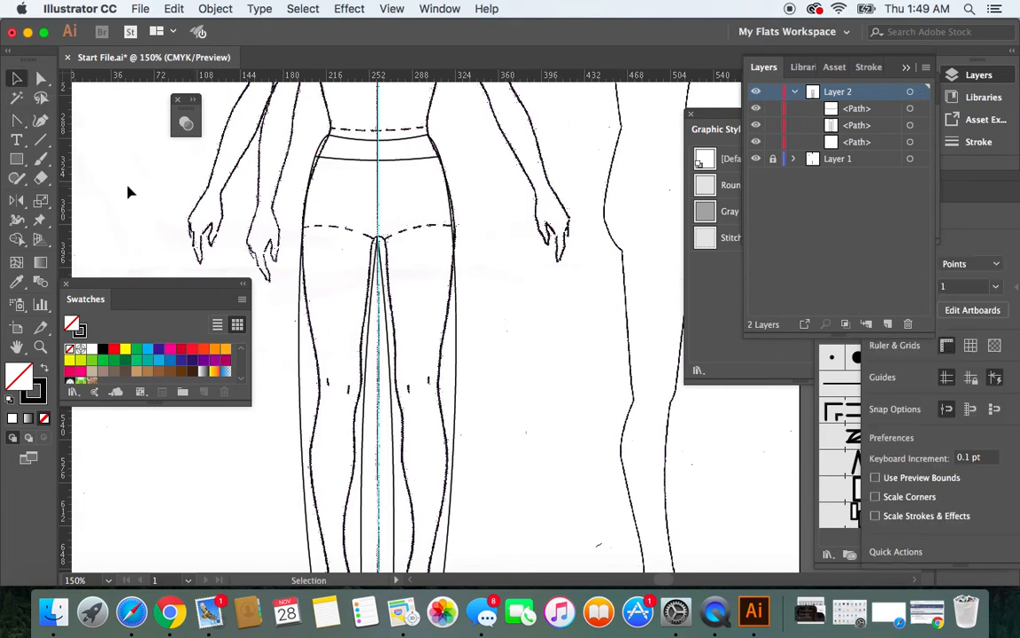
Step: Hide Layer 1 and deepen the waistband seam's downward curve at the center to about 7 pt, then deselect it
click(757, 161)
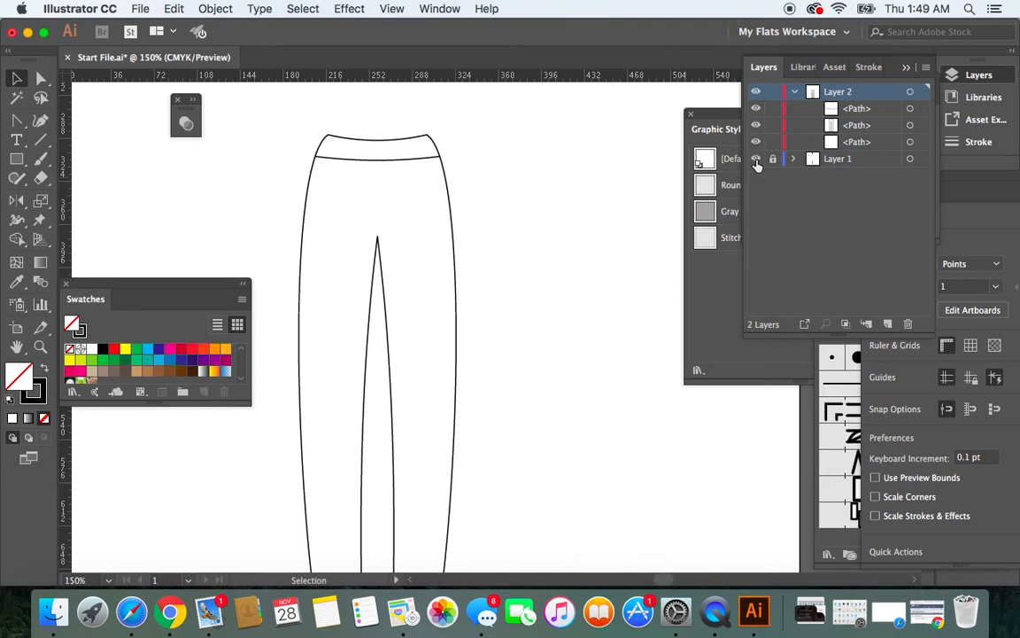
click(757, 162)
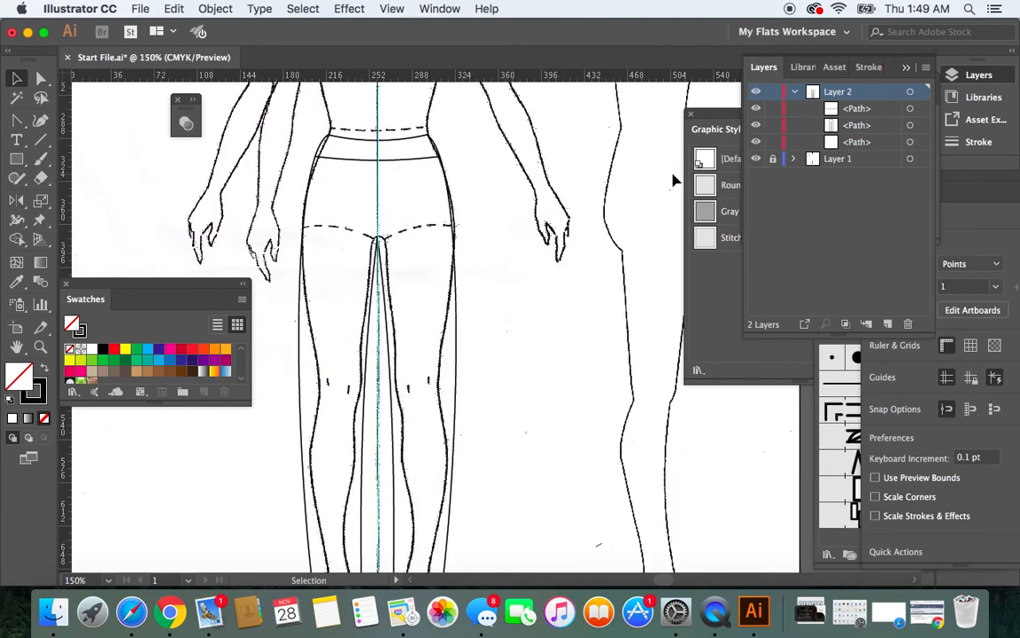
click(757, 161)
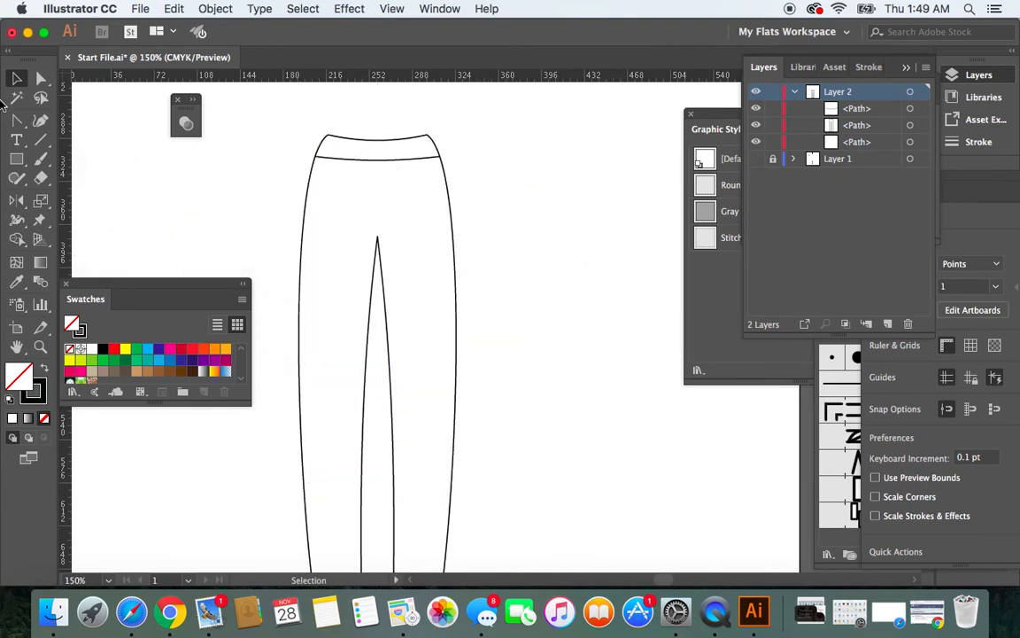
click(19, 124)
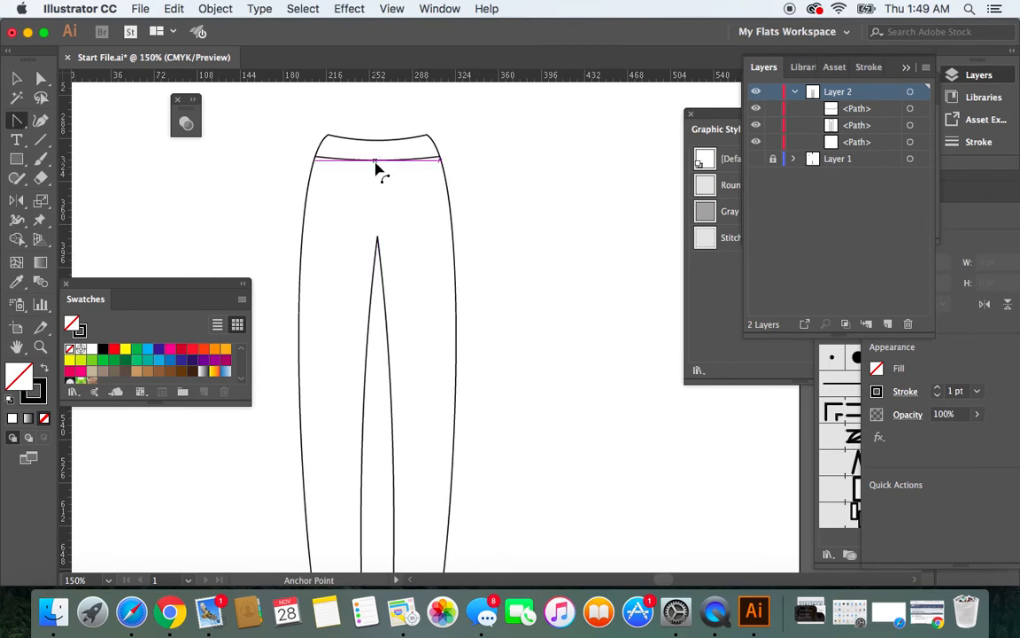
drag(378, 162, 380, 171)
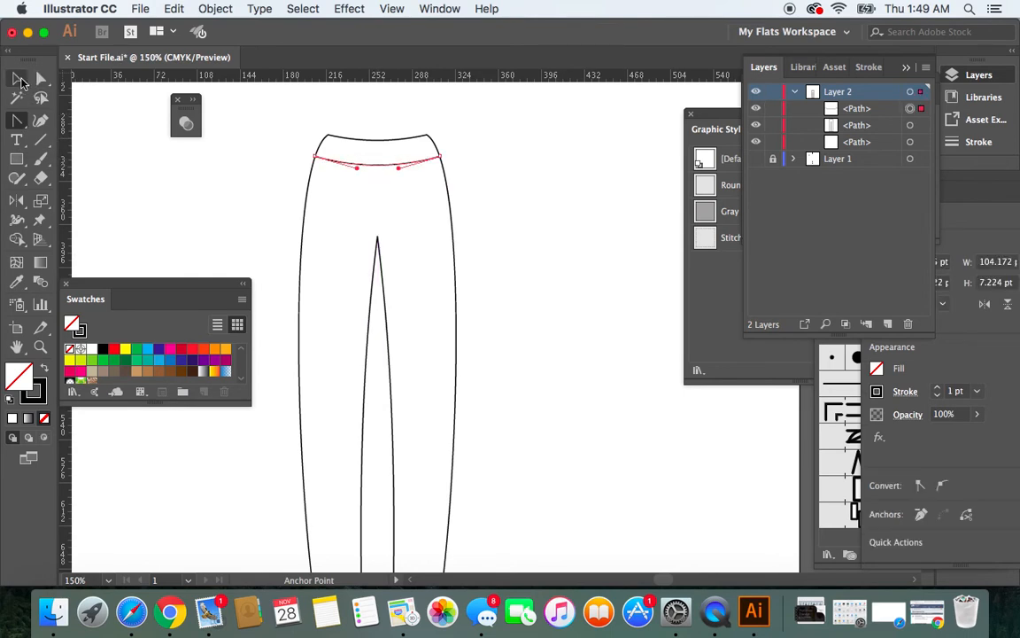
click(18, 79)
click(153, 157)
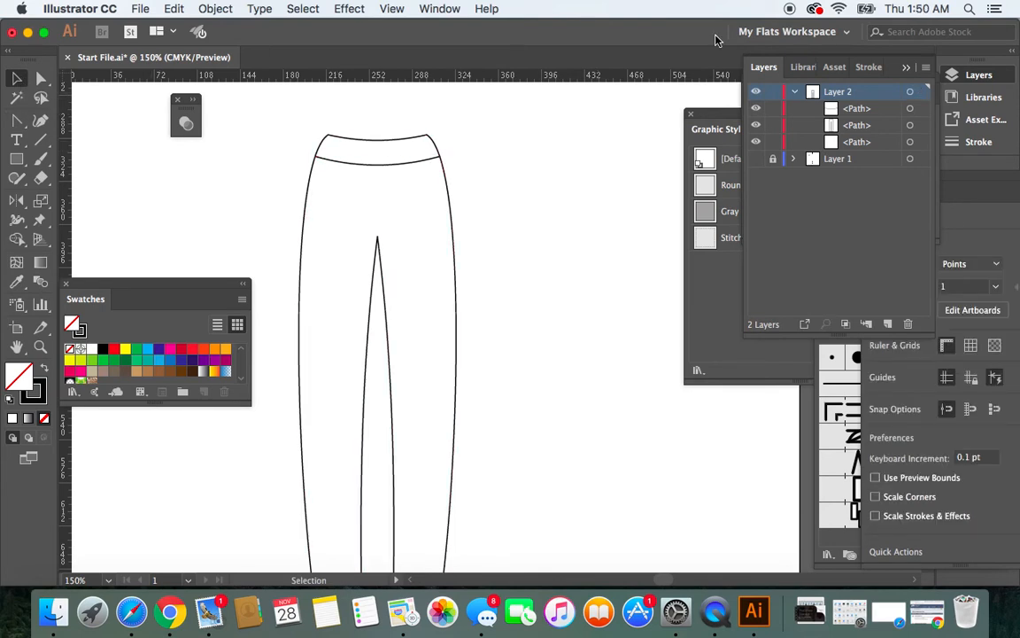
Step: Show Layer 1 and draw a straight diagonal pocket line about 46 pt long from the waistband seam to the right-hand side seam
click(756, 159)
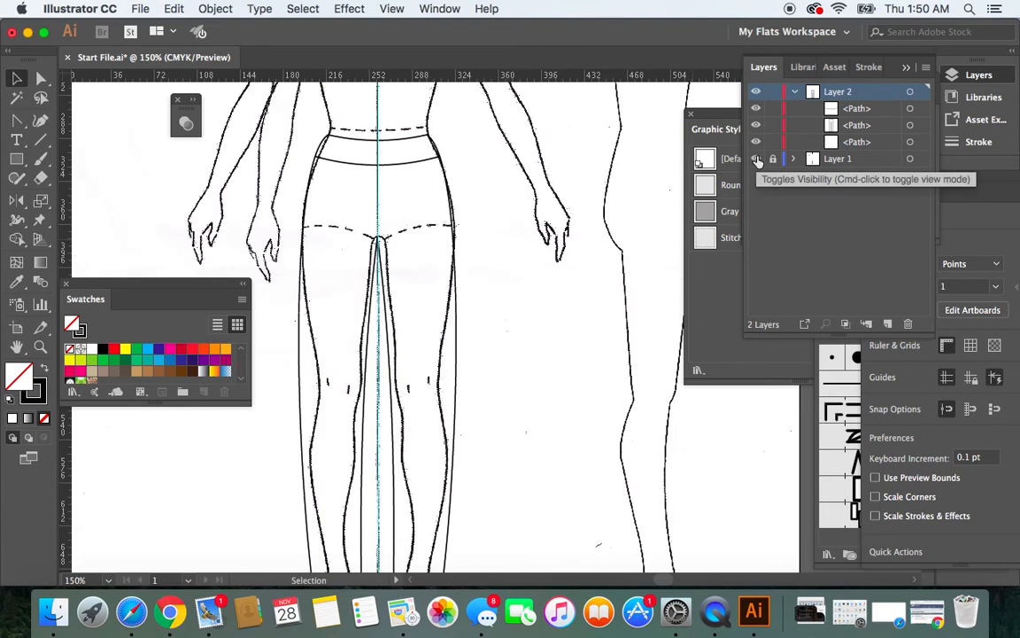
drag(19, 124, 91, 130)
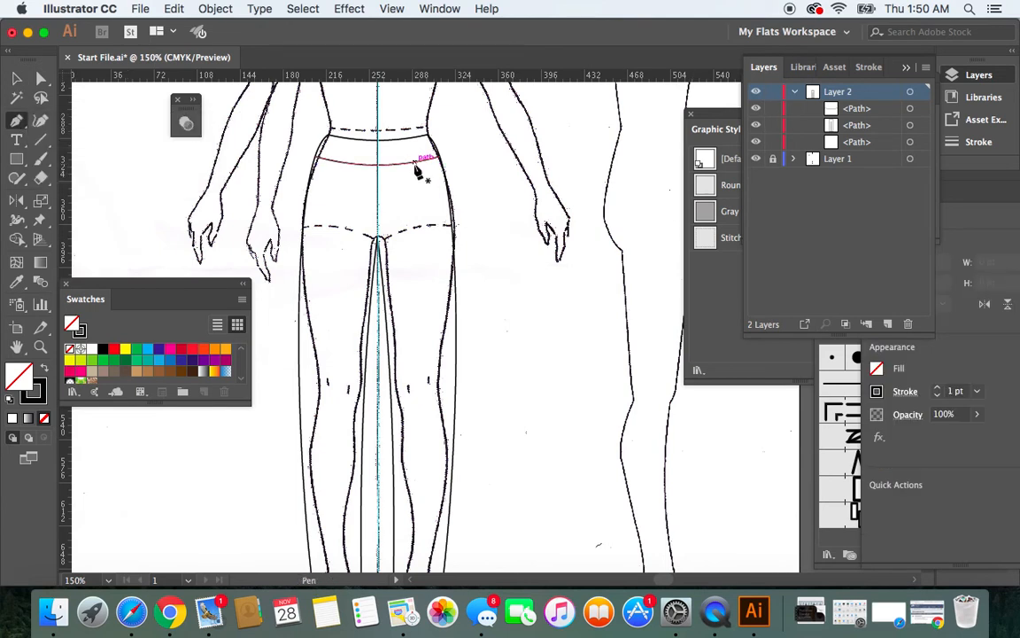
click(414, 162)
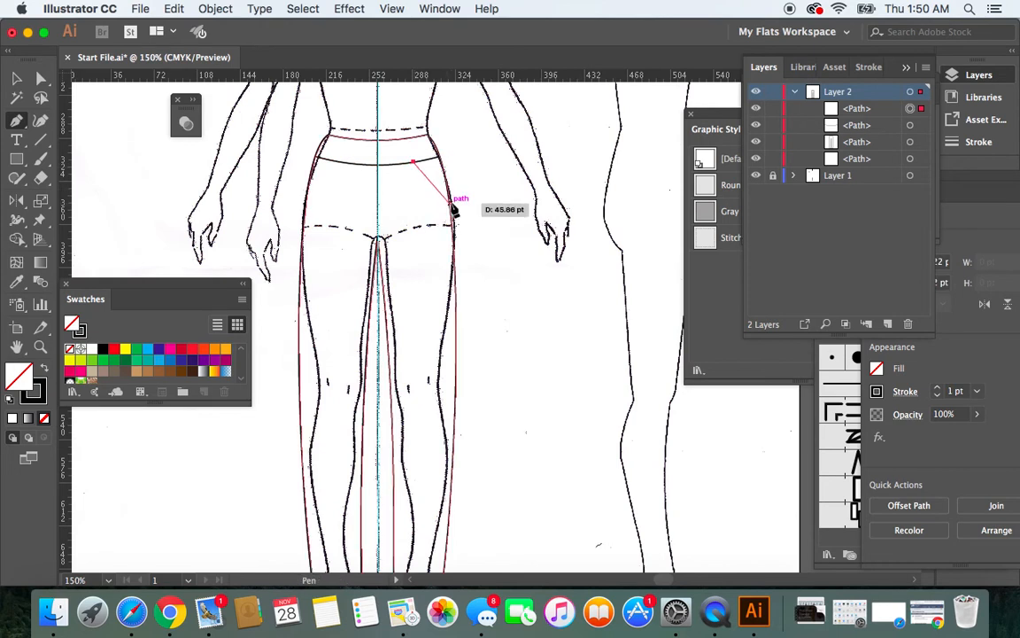
click(450, 203)
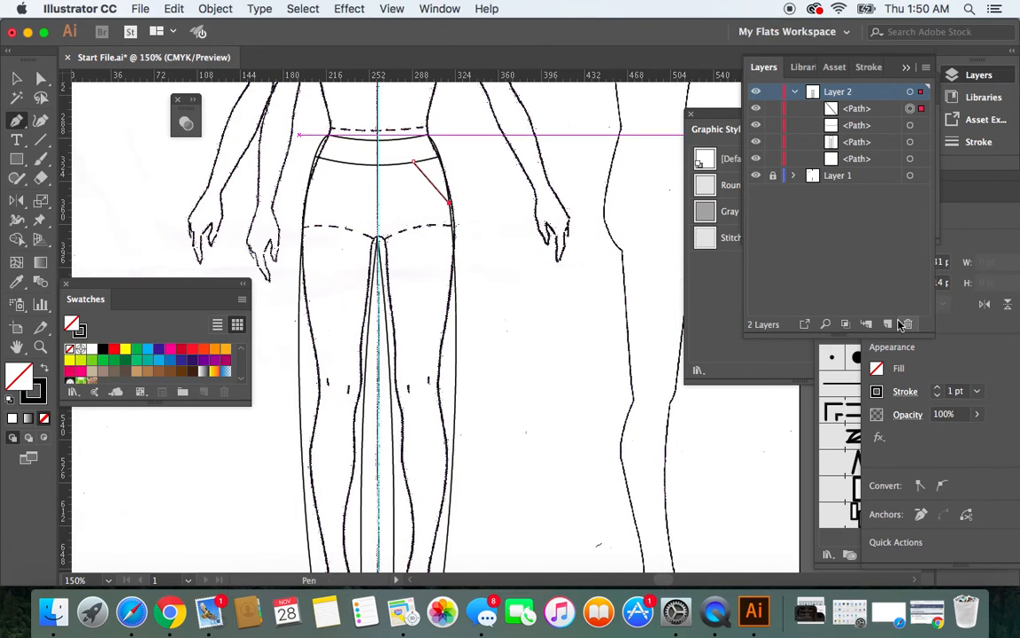
Step: Hide Layer 1, bow the diagonal pocket line slightly inward toward the crotch with the Anchor Point tool, and deselect it
click(757, 176)
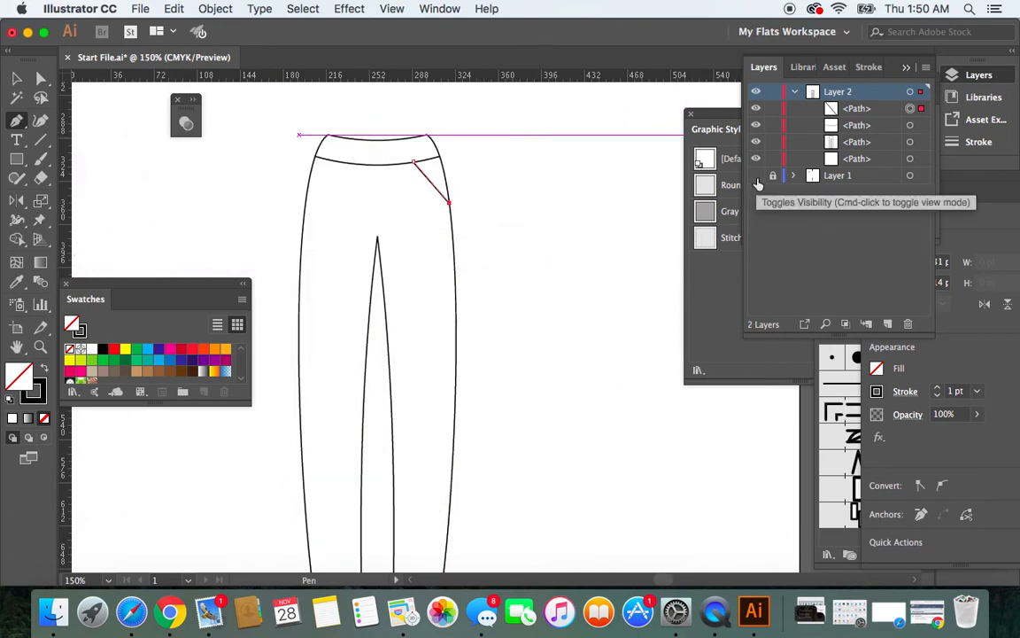
click(17, 80)
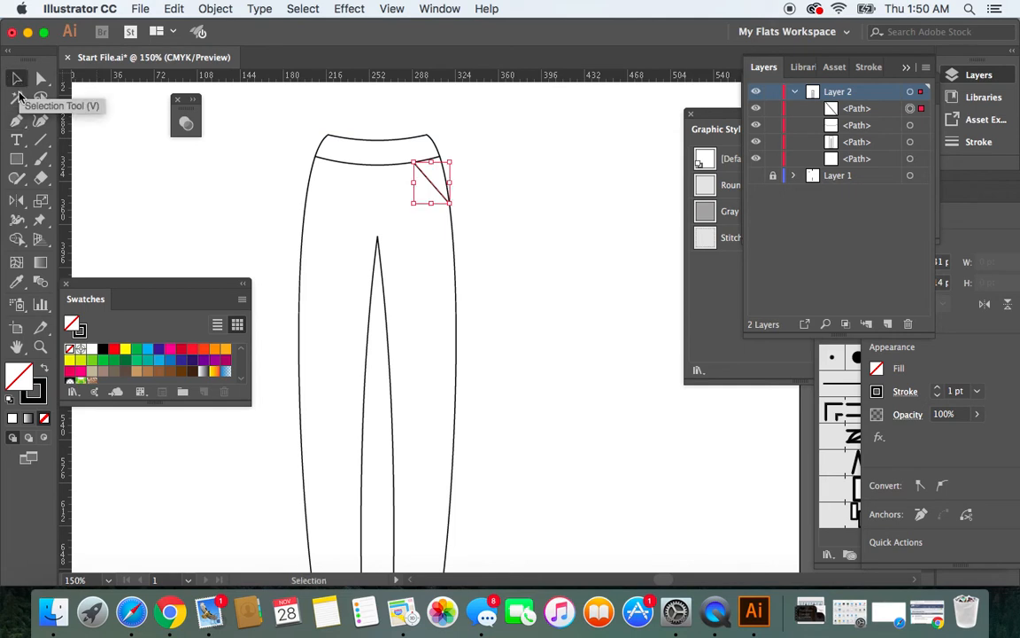
click(17, 122)
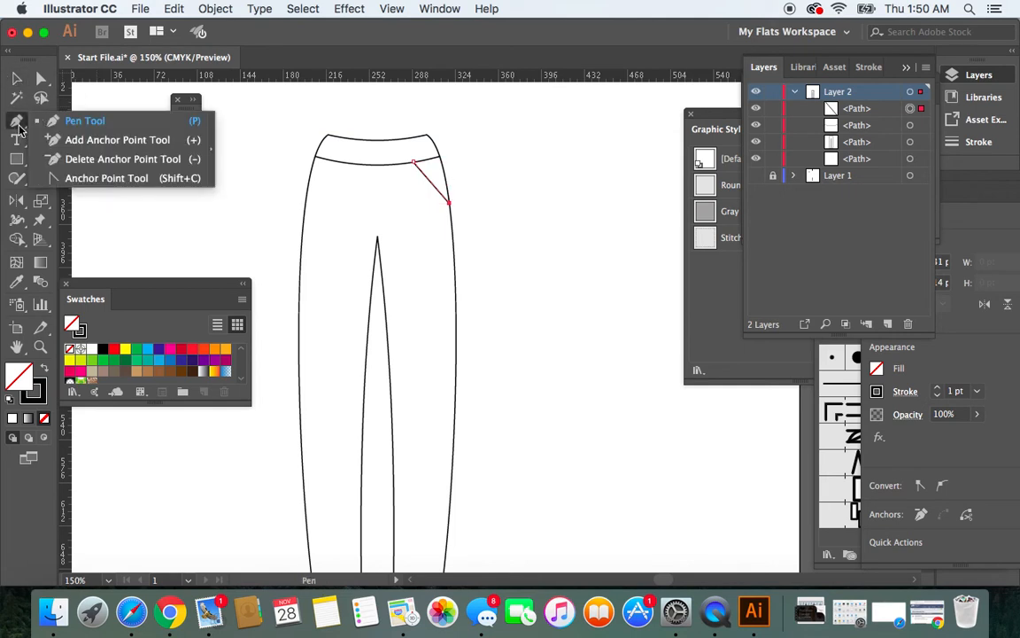
click(73, 177)
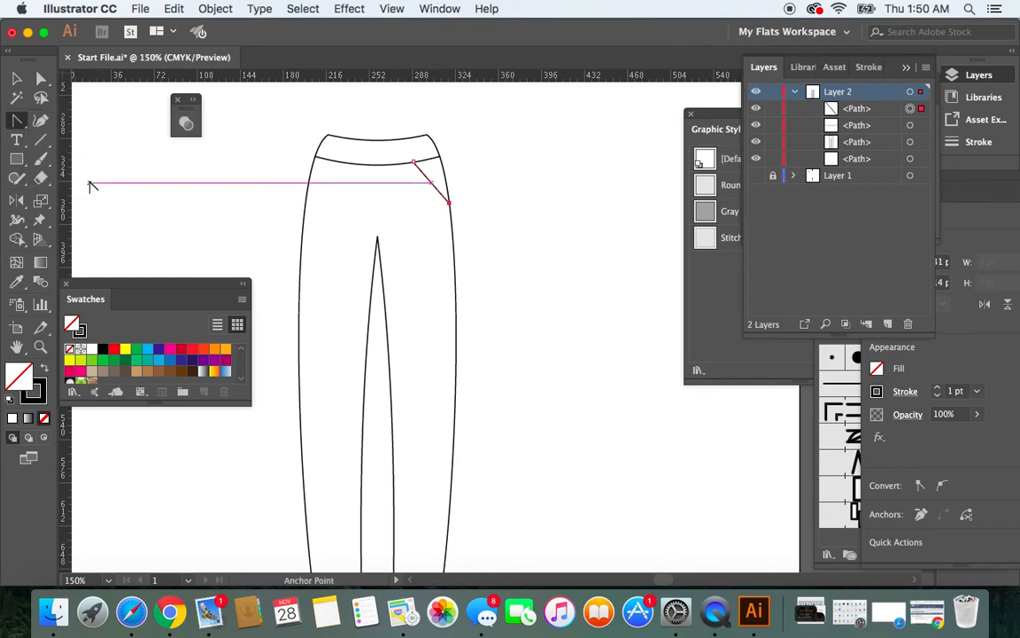
click(429, 187)
drag(429, 189, 433, 194)
click(18, 79)
click(132, 216)
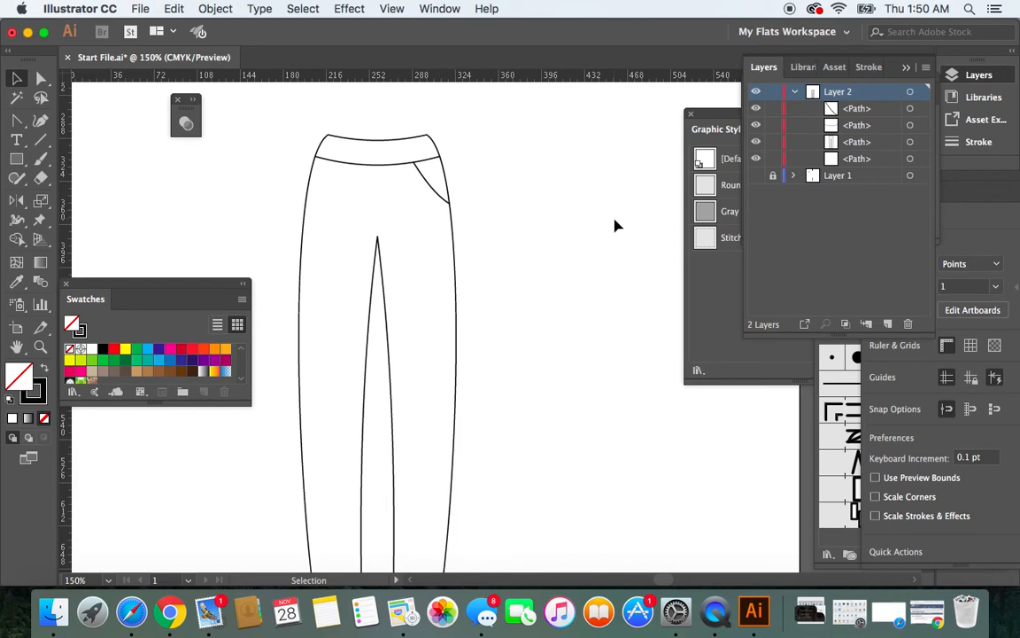
Step: Try to make a parallel stitch line by pasting a copy of the pocket curve in front and nudging it slightly toward the center
click(437, 198)
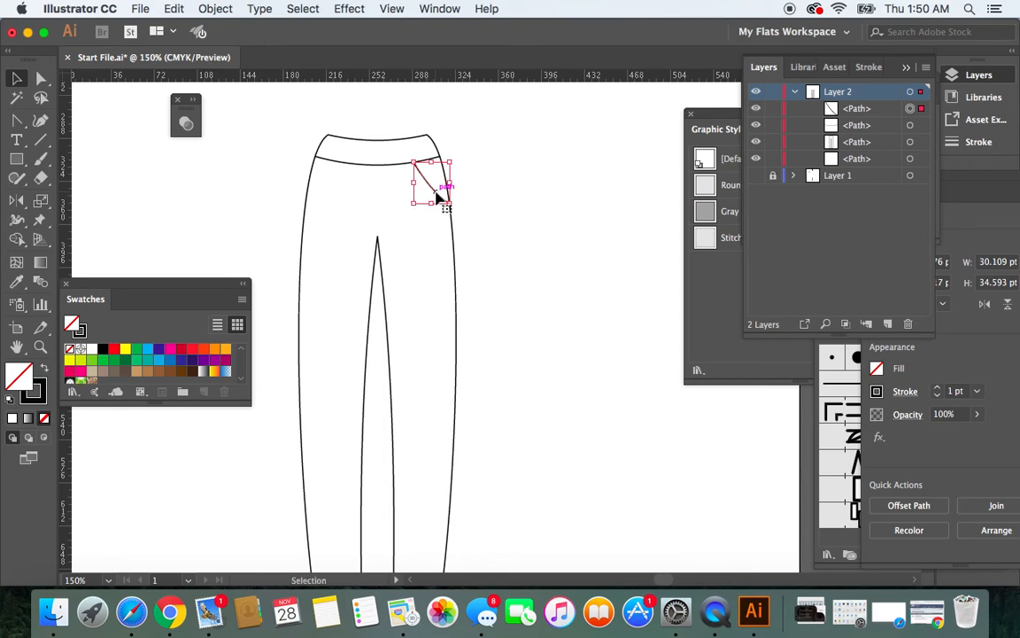
key(super+f)
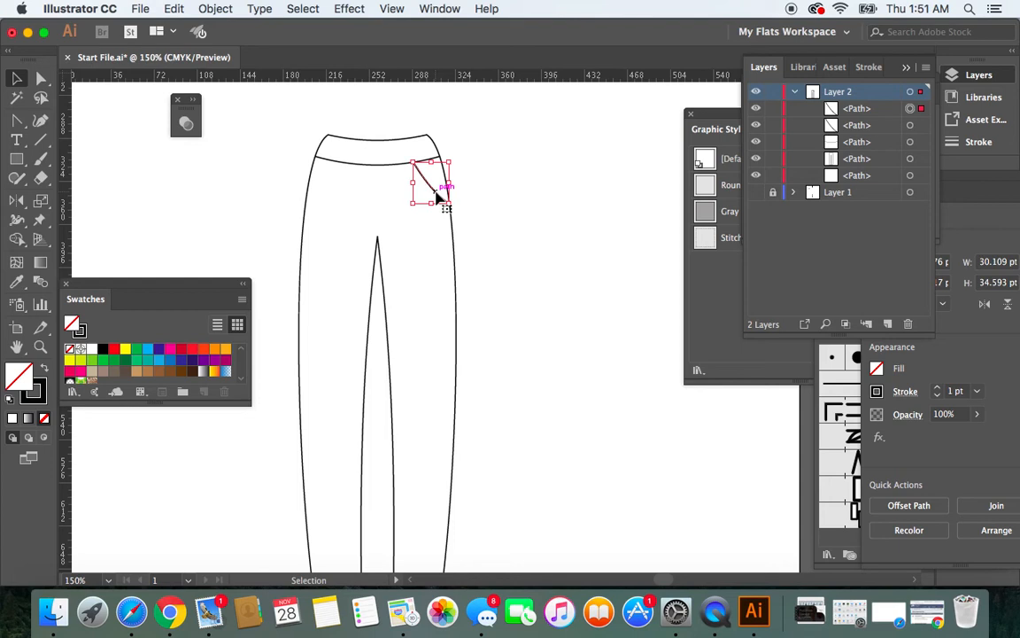
key(Left)
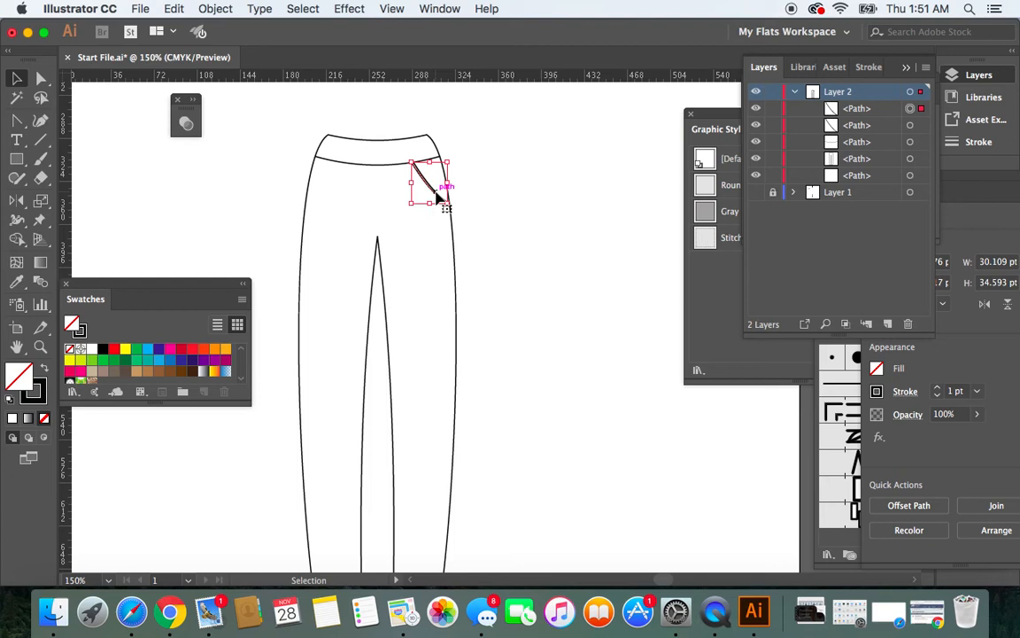
key(a)
key(super+equal)
key(super+equal)
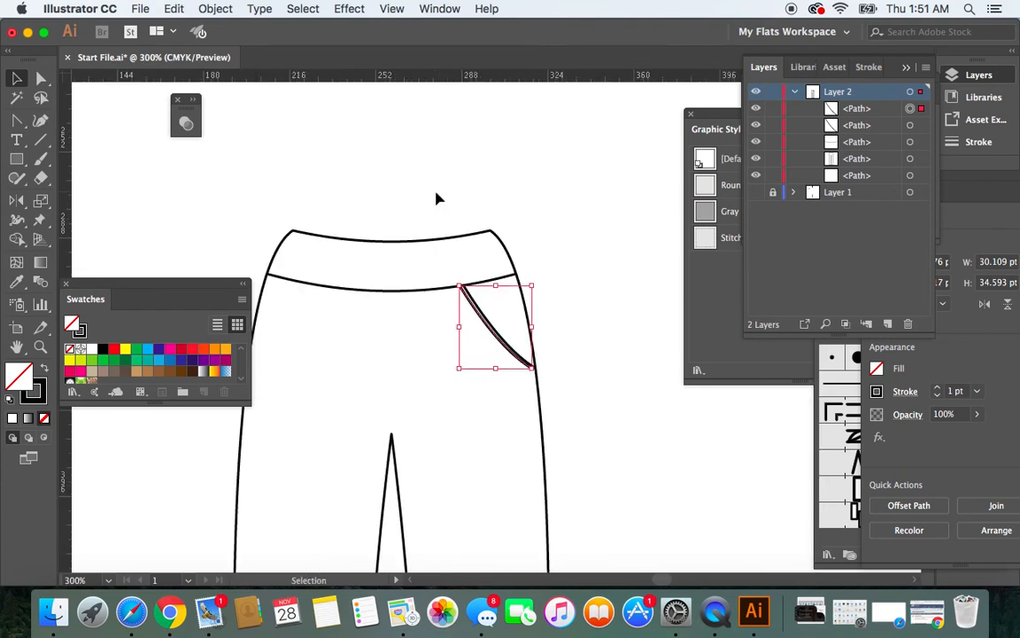
key(super+equal)
key(v)
key(super+equal)
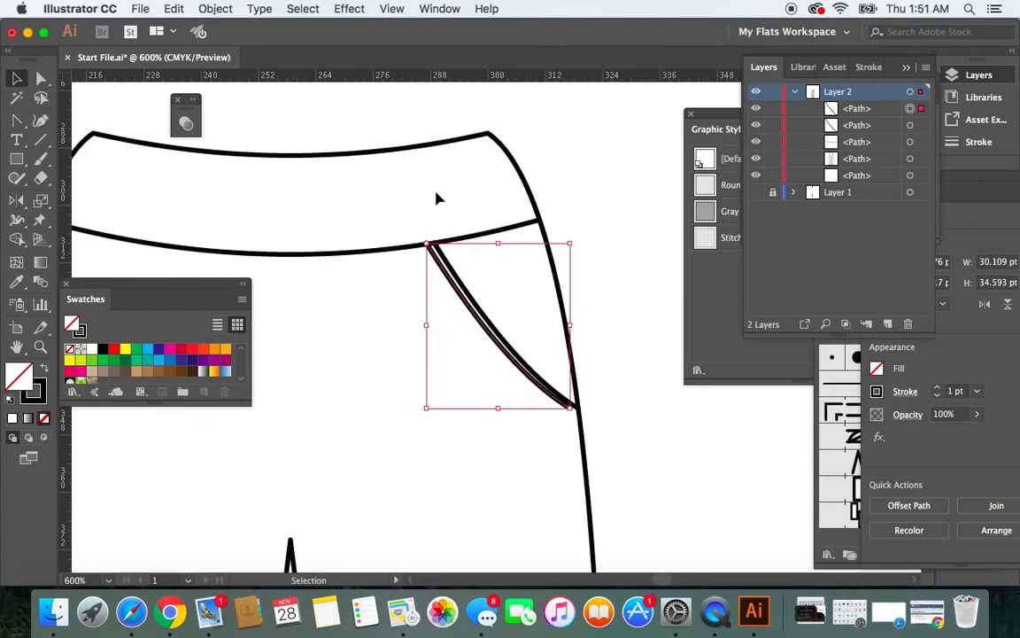
key(Left)
key(Left)
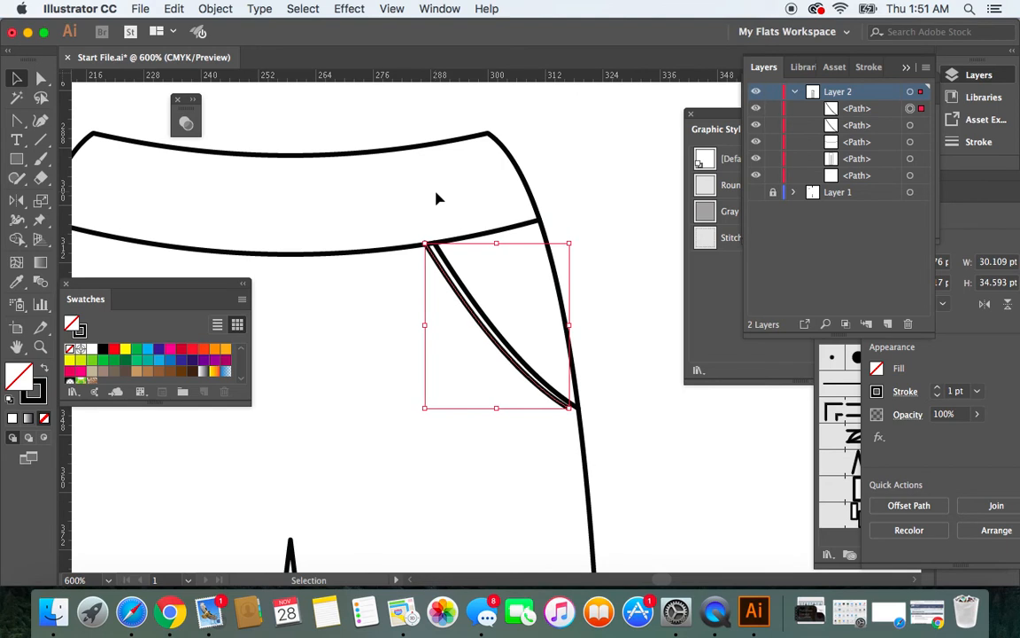
key(Left)
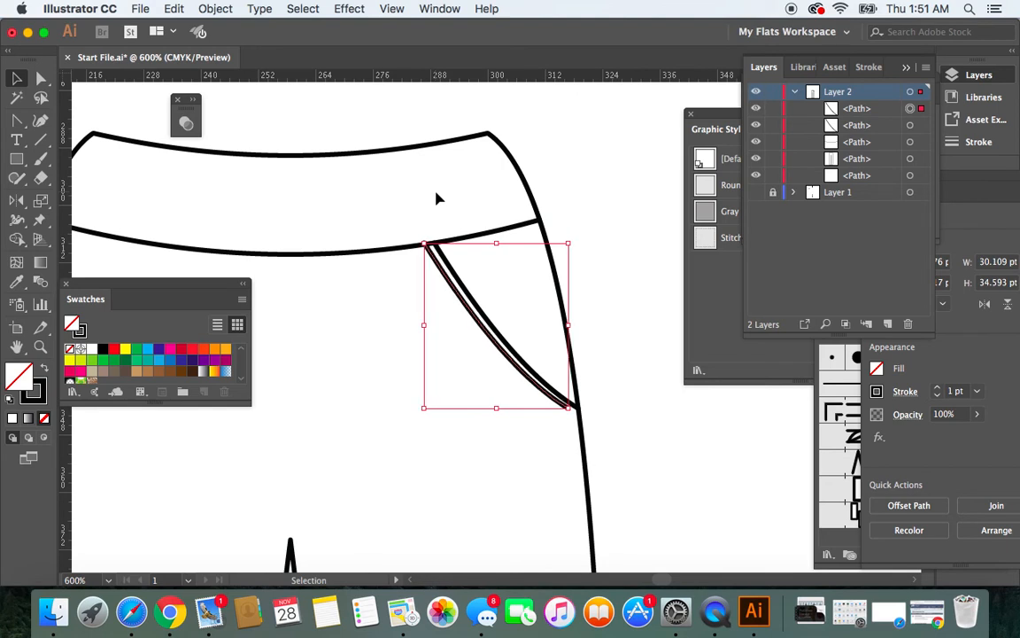
Step: Try scaling the copied pocket curve to about 31 by 36 pt to meet the side seam and waistband, and delete the copy
drag(569, 408, 577, 416)
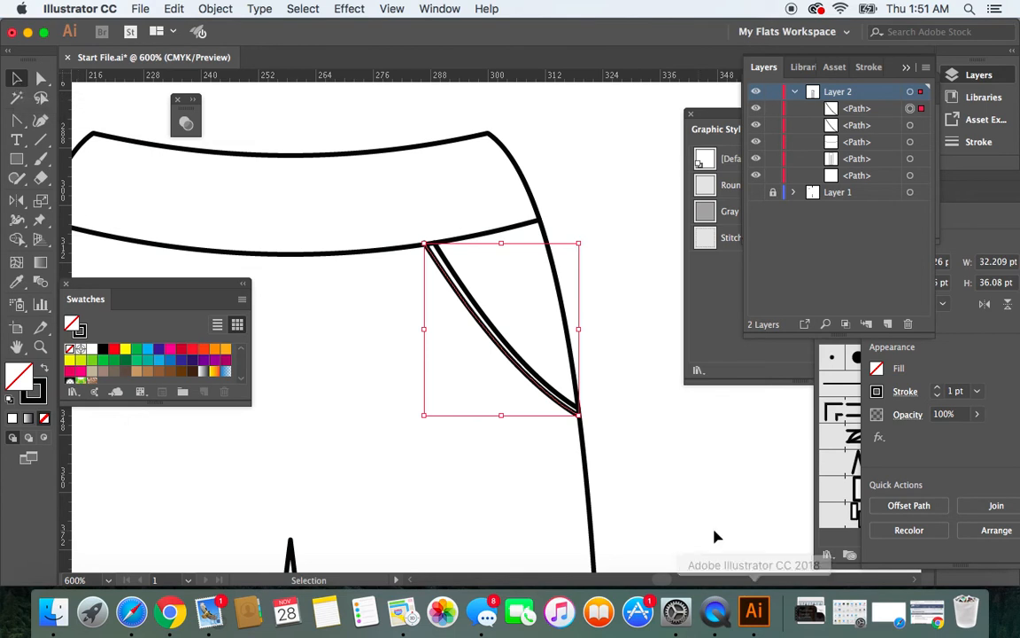
click(683, 505)
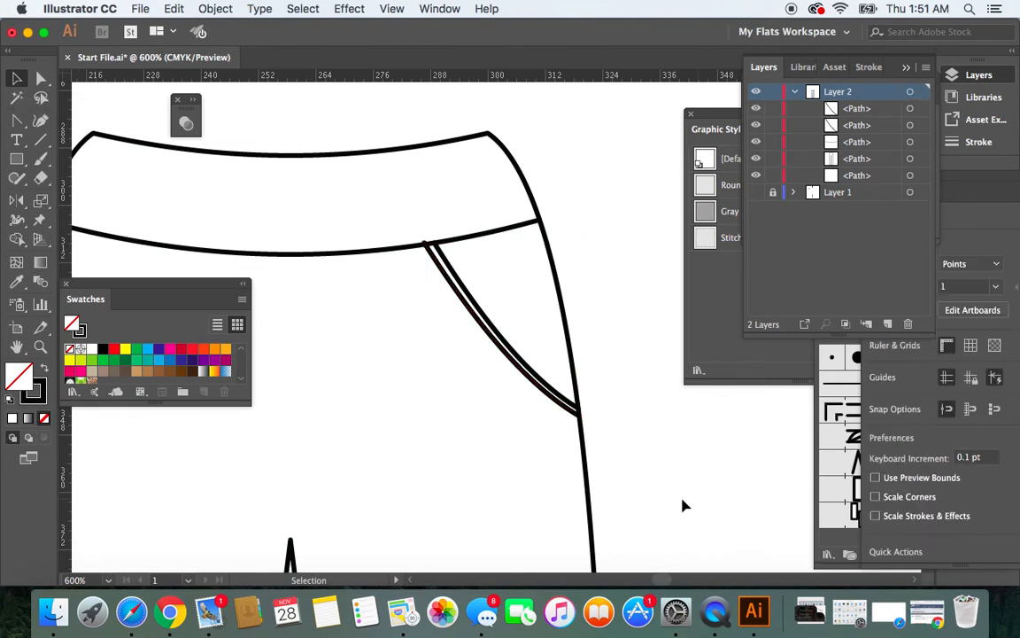
click(432, 248)
mouse_move(424, 244)
mouse_down()
mouse_move(431, 251)
mouse_move(430, 242)
mouse_up()
click(634, 417)
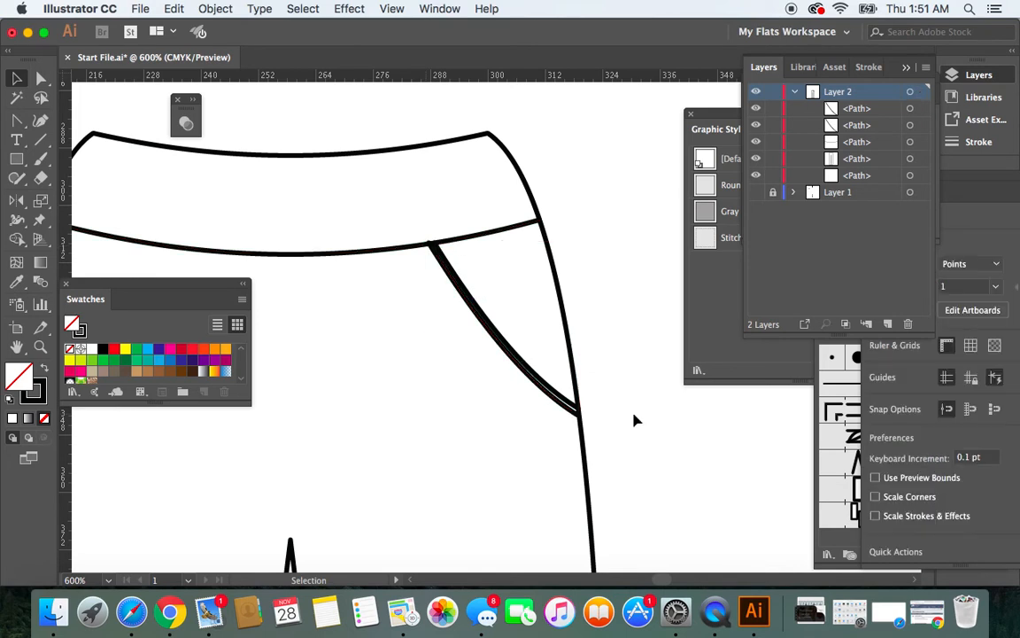
click(535, 382)
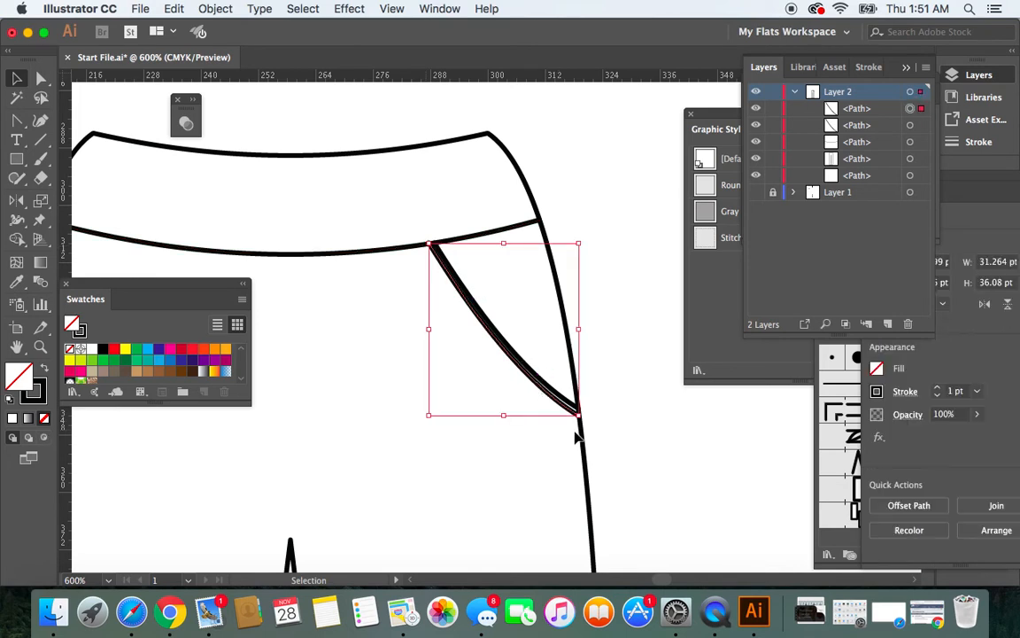
key(Delete)
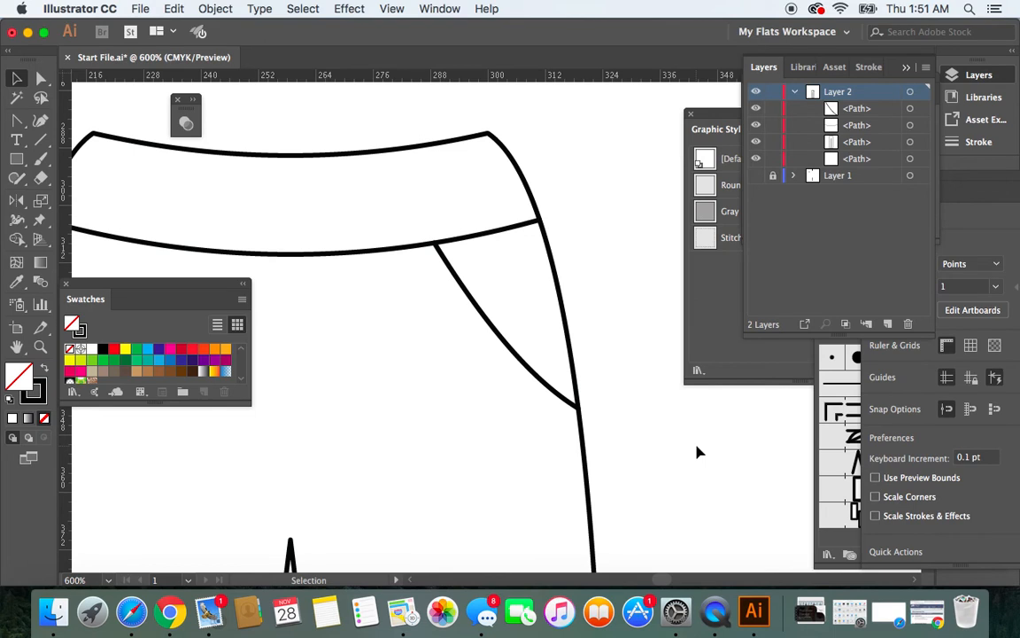
Step: Paste a copy of the right-hand pocket curve in front and nudge it straight down to leave a narrow gap for a stitch line
click(494, 336)
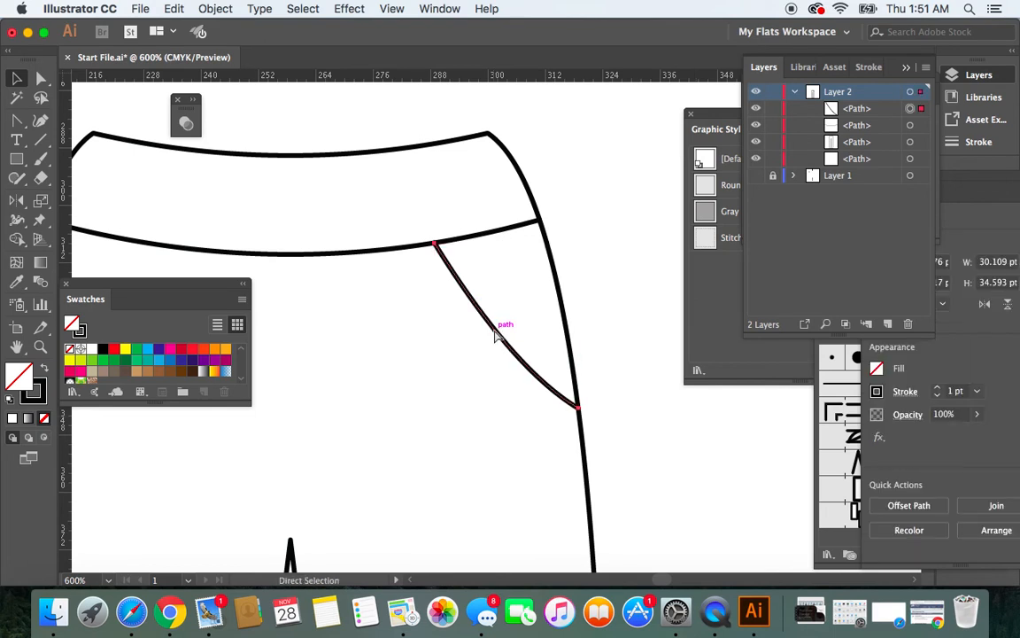
key(super+c)
key(super+f)
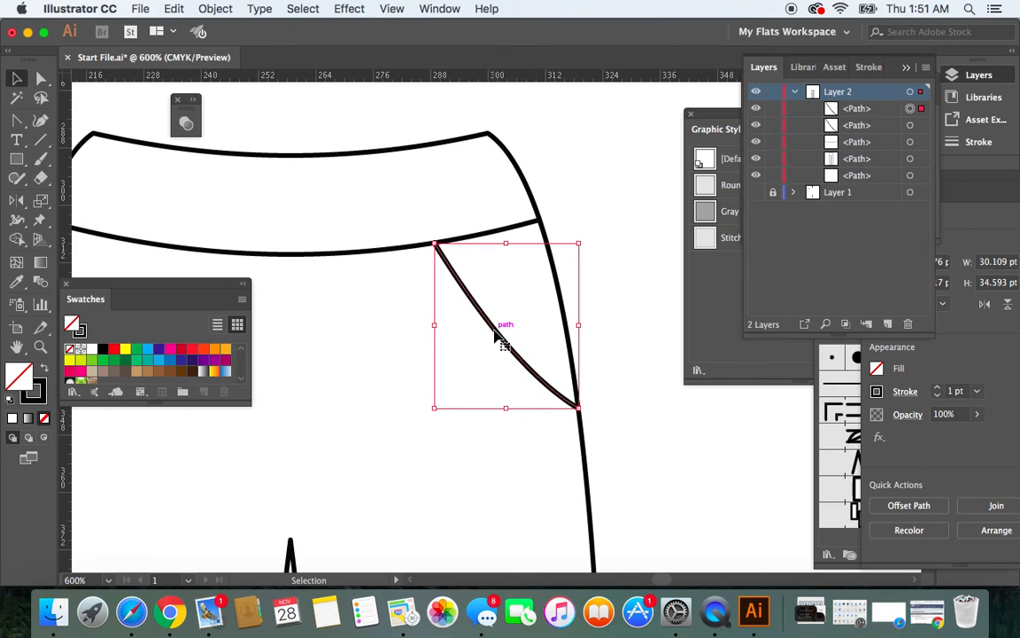
key(Down)
key(Down)
key(Down)
key(Down)
key(Down)
key(Down)
key(Down)
key(Down)
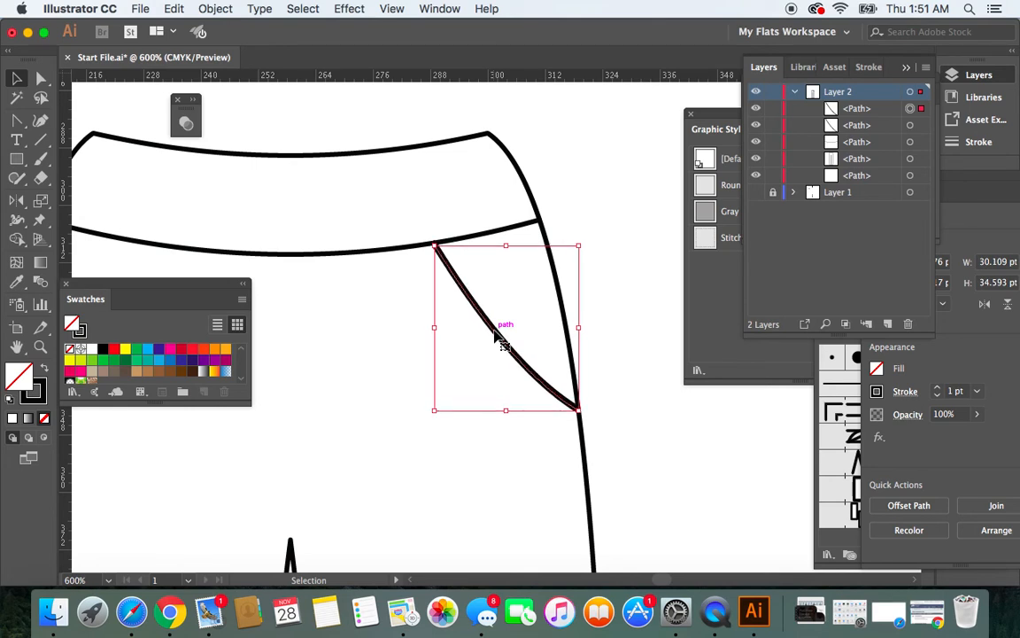
key(Down)
key(Down)
key(Down)
key(Down)
key(Down)
key(Down)
key(Down)
key(Down)
key(Down)
key(Down)
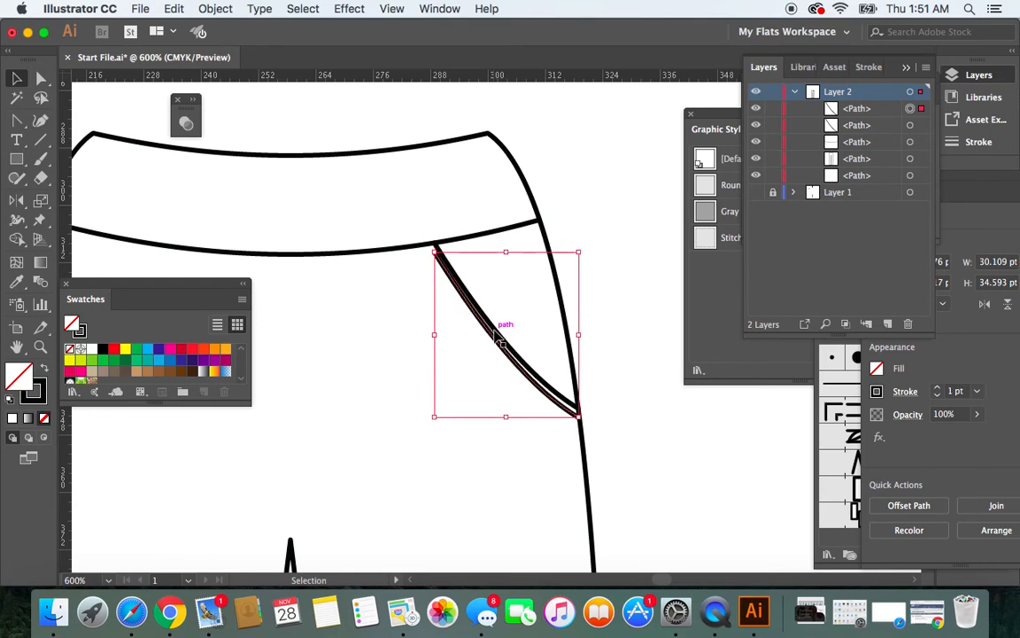
key(Down)
key(Down)
key(Down)
key(Down)
key(Down)
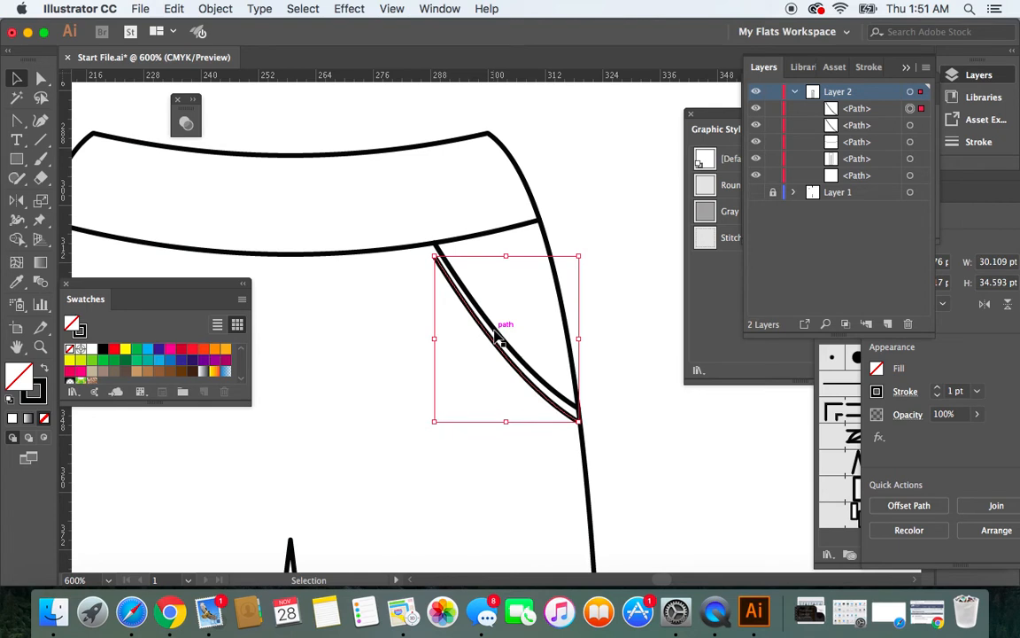
Step: Stretch the copied pocket curve to about 32 by 37 pt to reach the waistband seam and apply the Stitches graphic style
drag(434, 256, 426, 243)
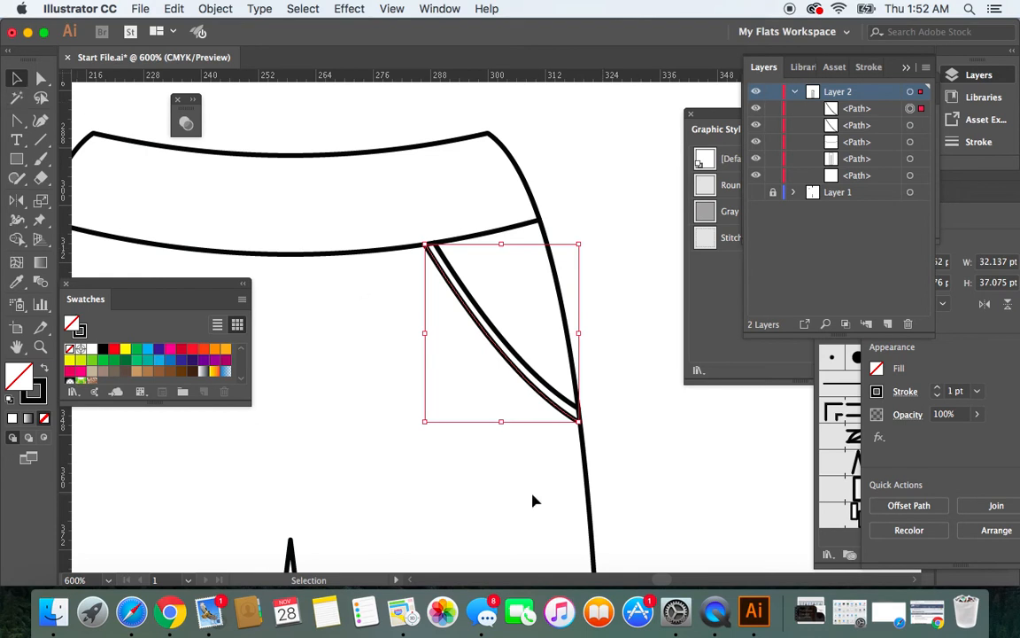
click(610, 467)
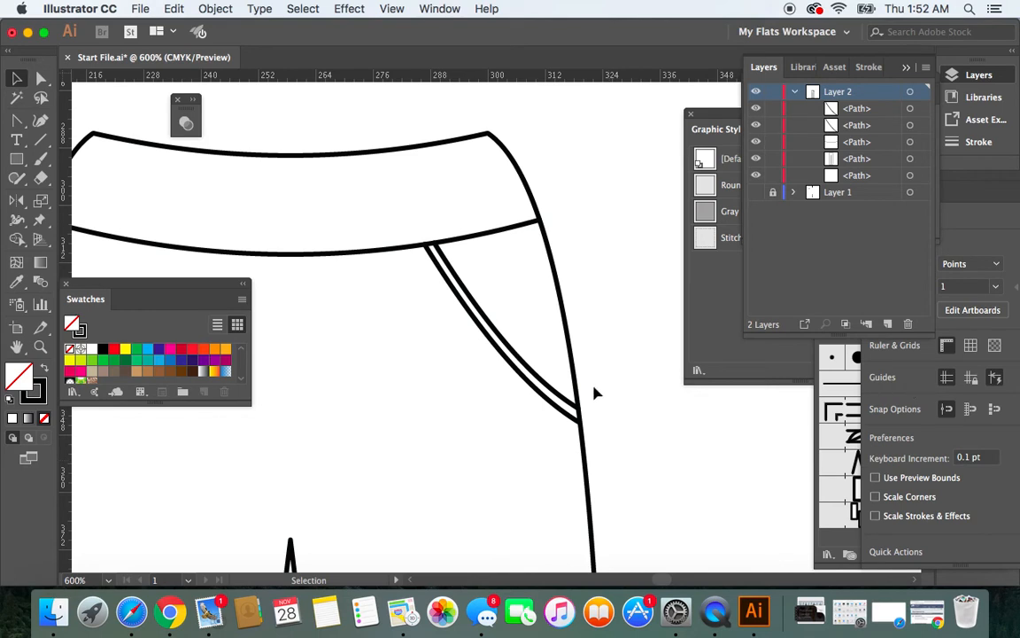
click(515, 374)
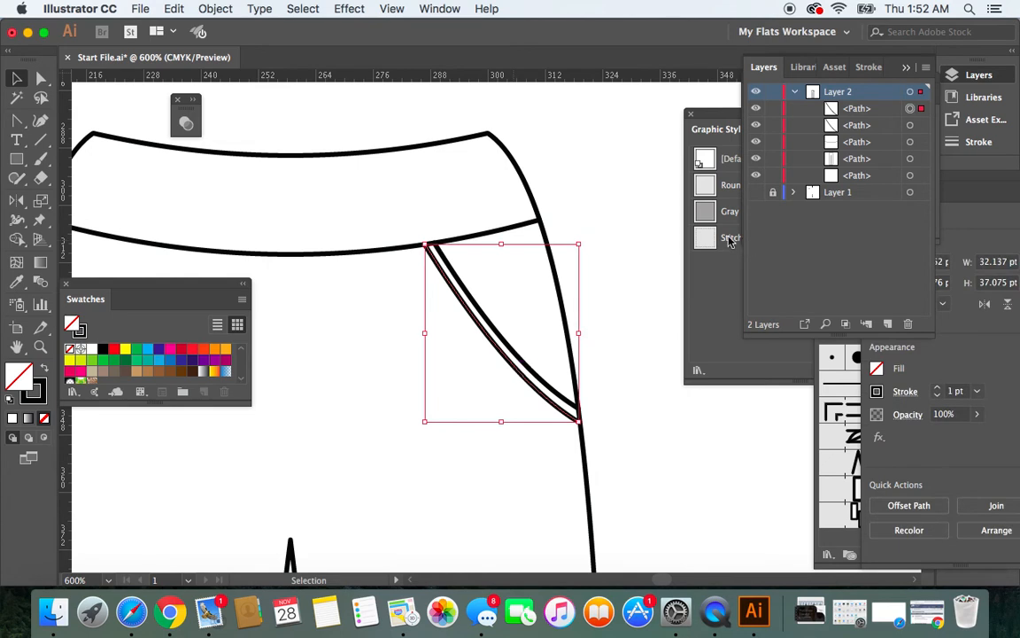
click(726, 120)
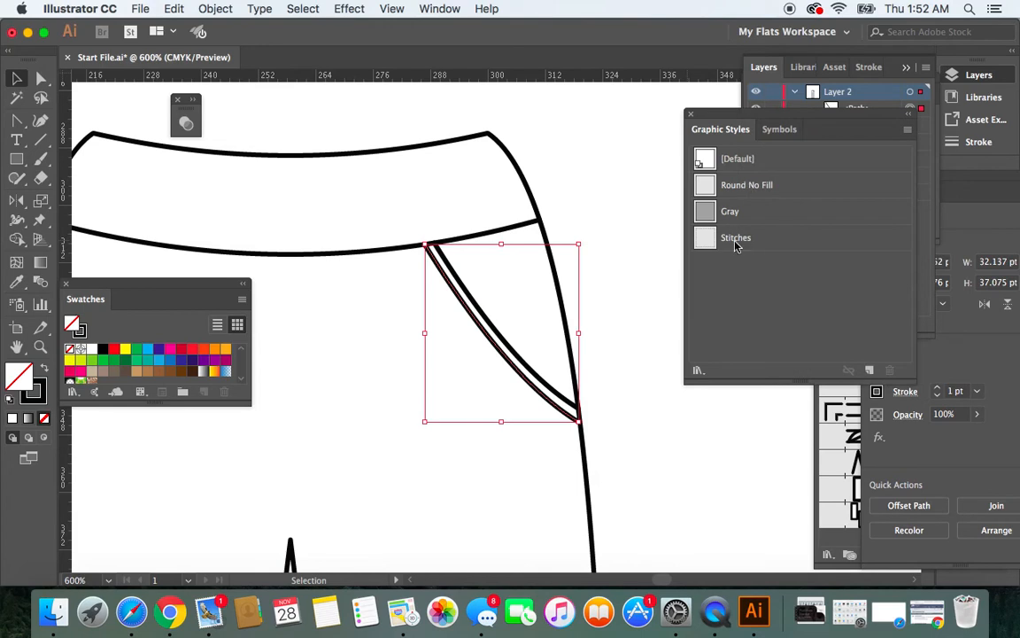
click(736, 245)
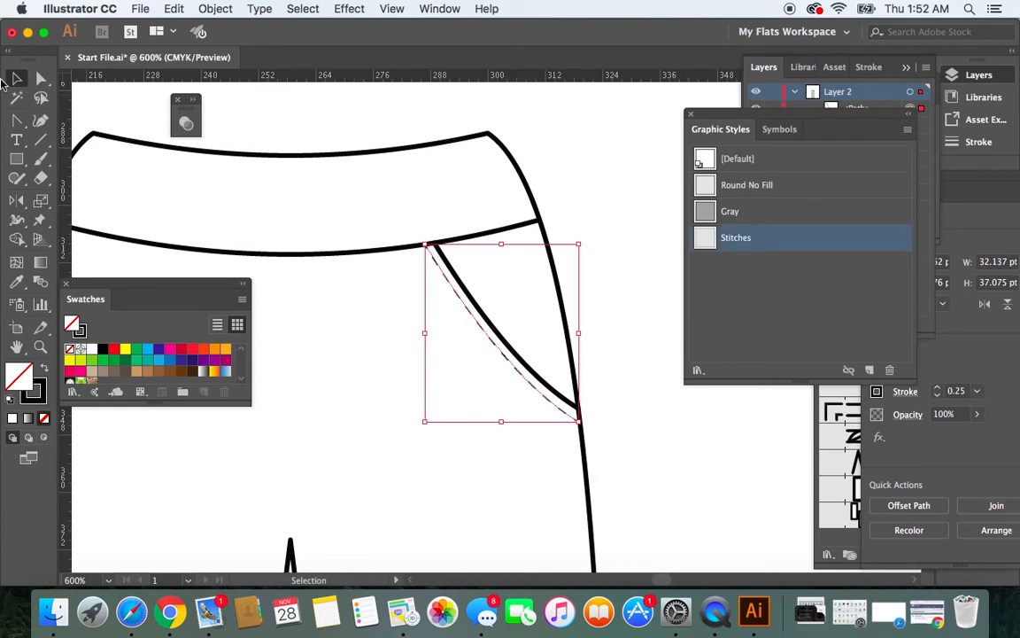
click(668, 512)
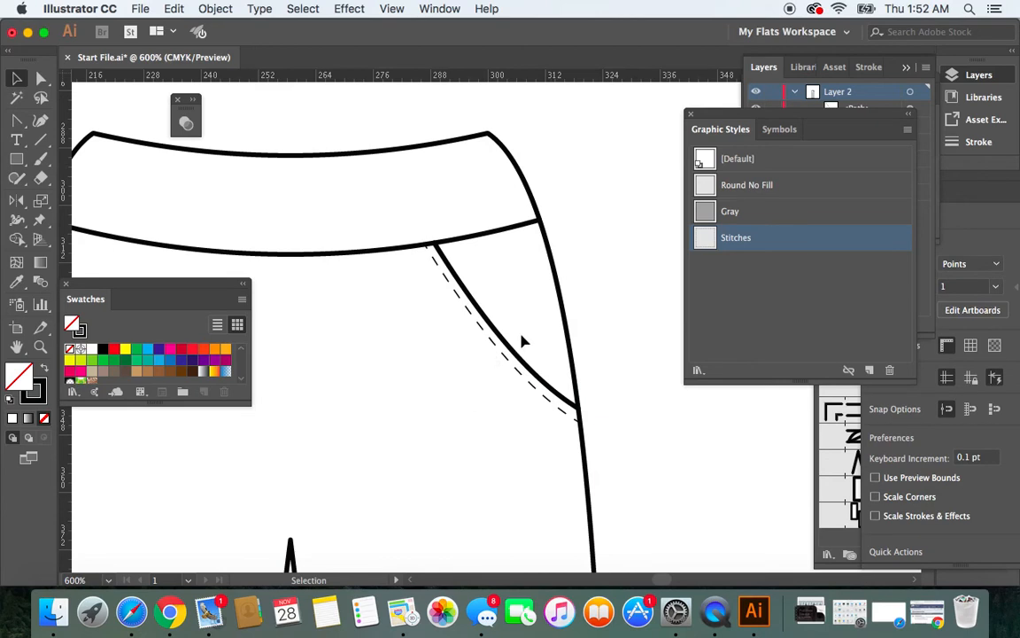
Step: Group the solid pocket curve with its dashed stitch line
key(shift)
shift+click(517, 354)
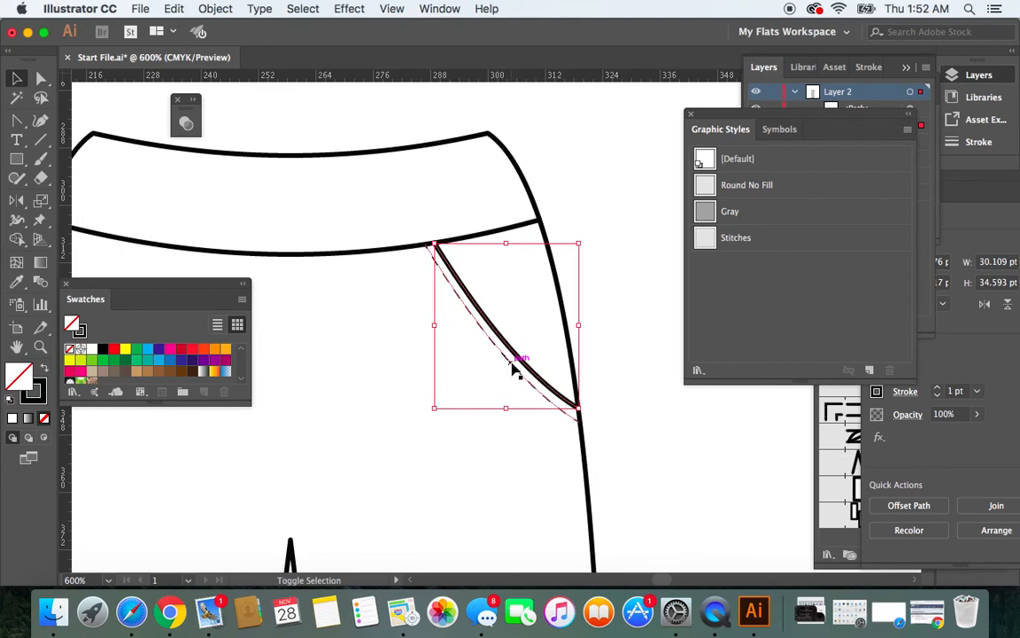
shift+click(513, 368)
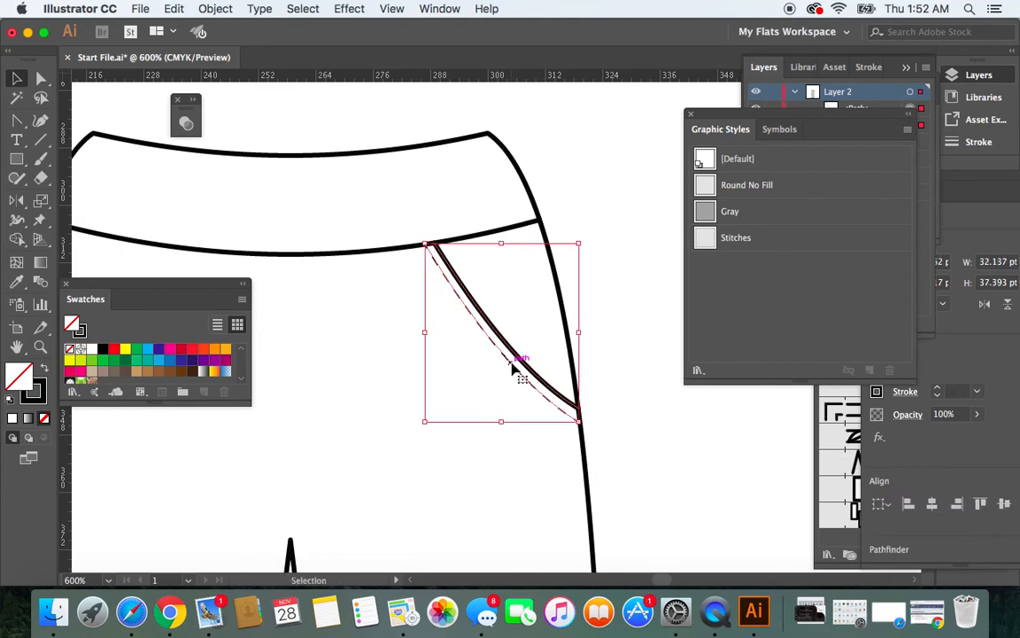
click(219, 11)
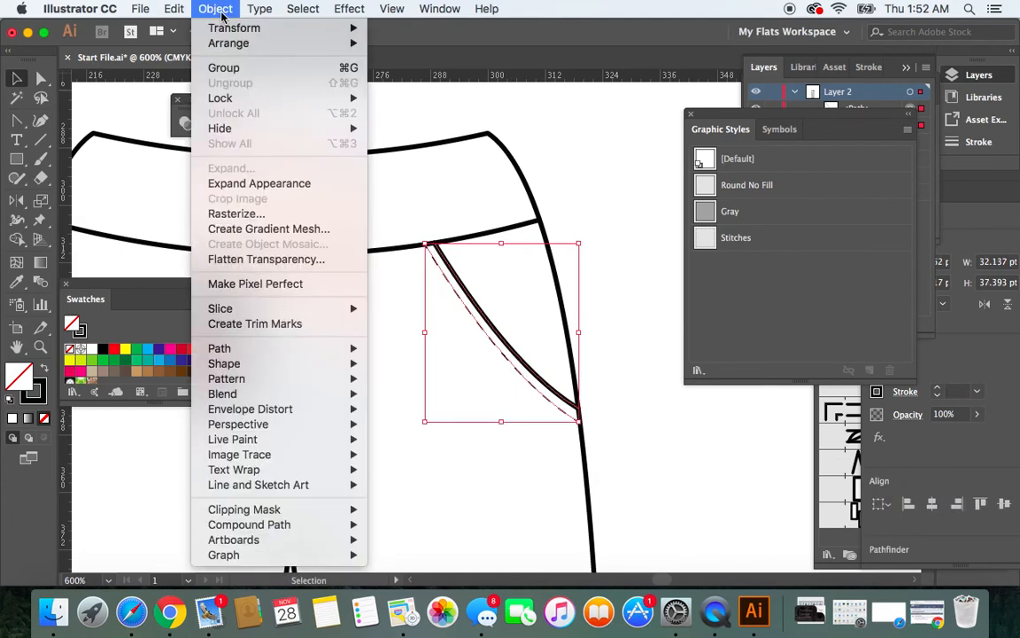
click(221, 69)
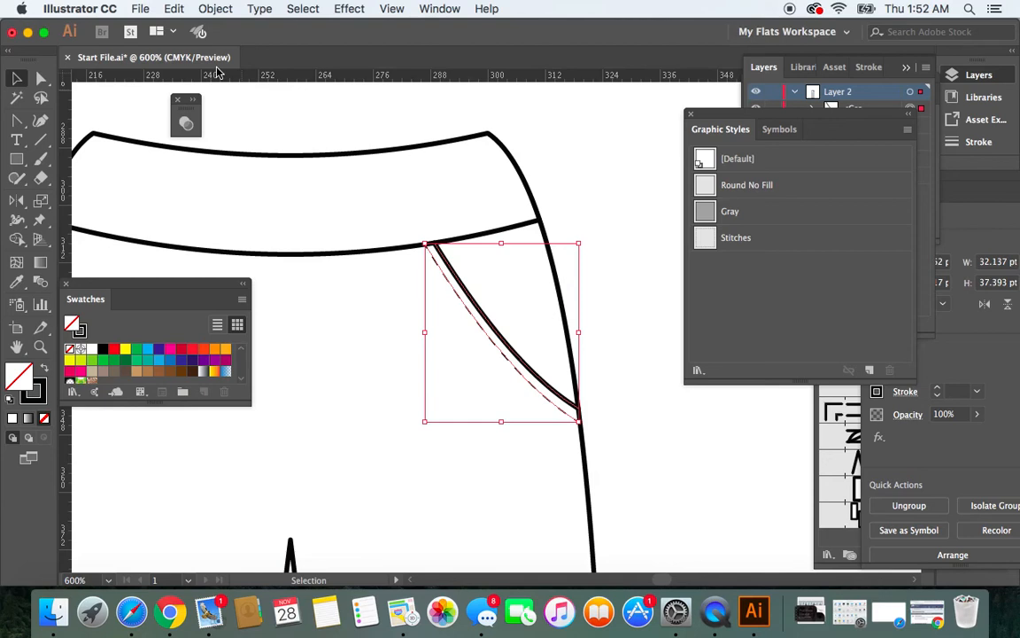
Step: Show Layer 1, reflect a copy of the pocket group across the vertical center guide at -90°, and hide Layer 1
key(super+minus)
key(super+minus)
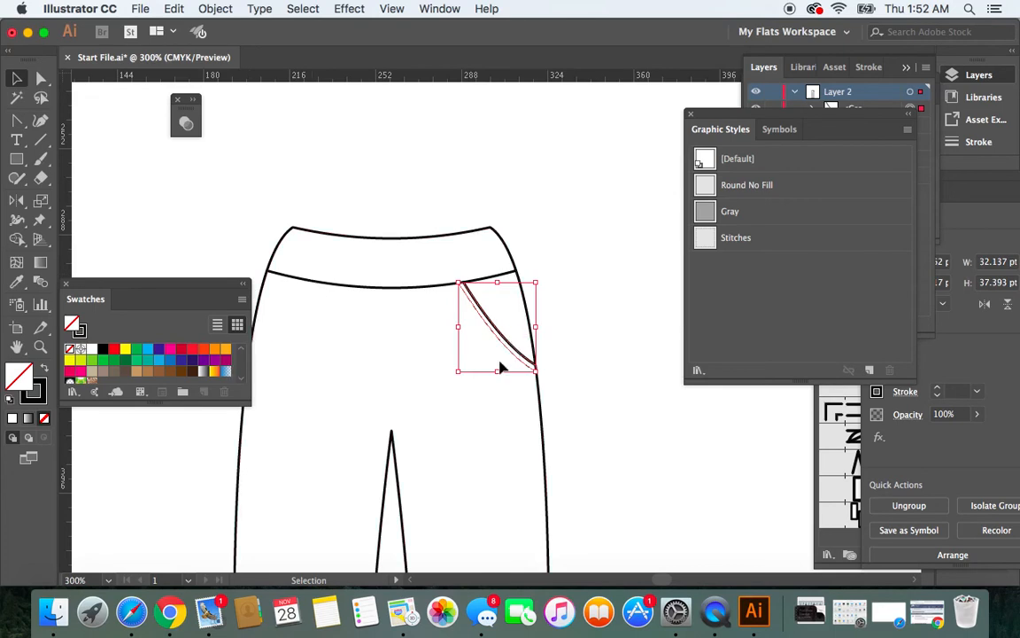
key(o)
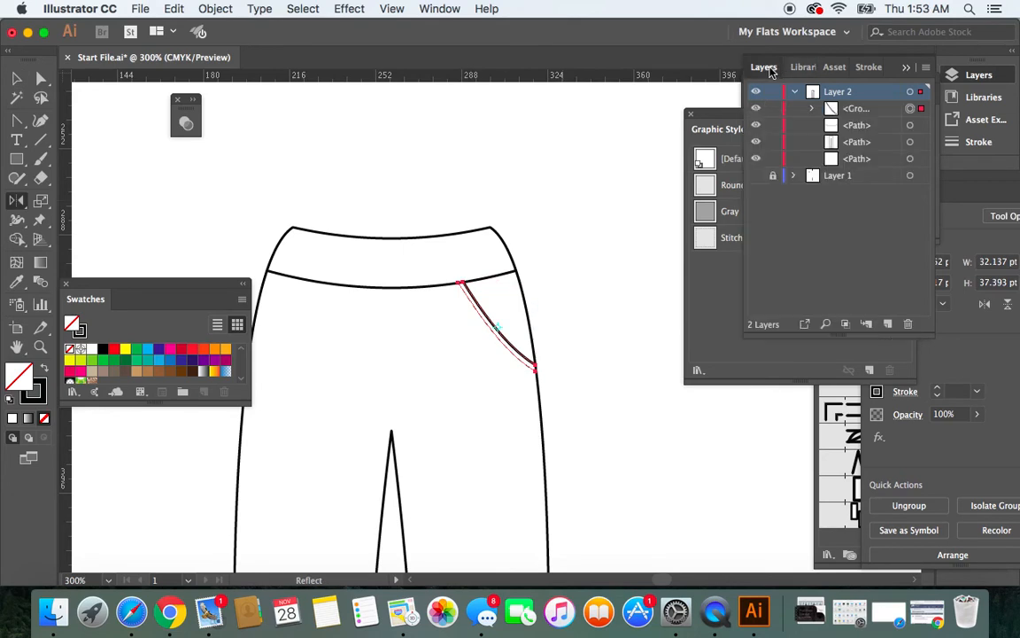
click(1000, 78)
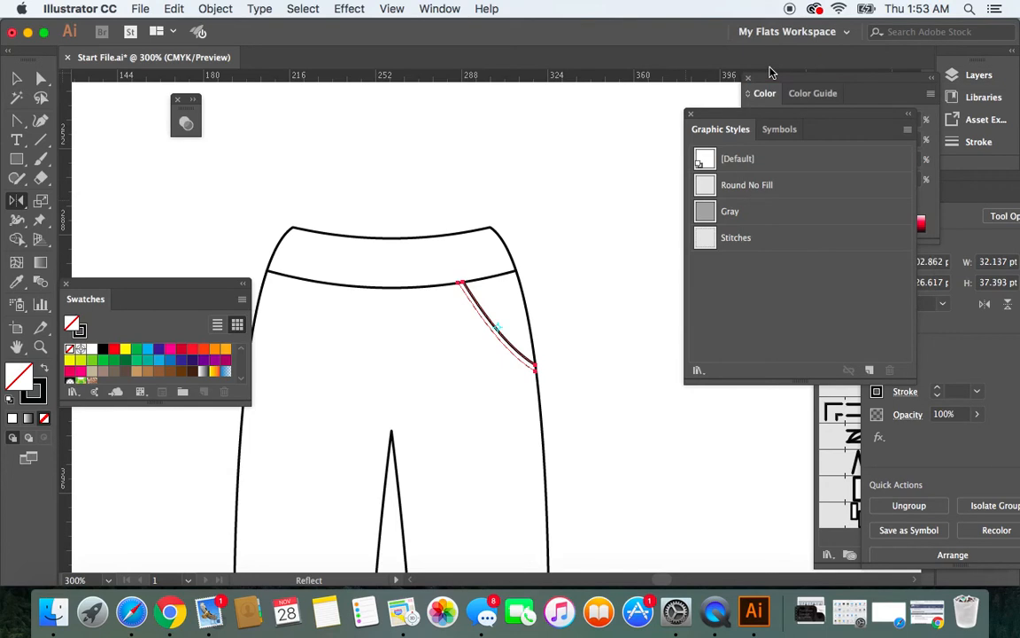
click(999, 78)
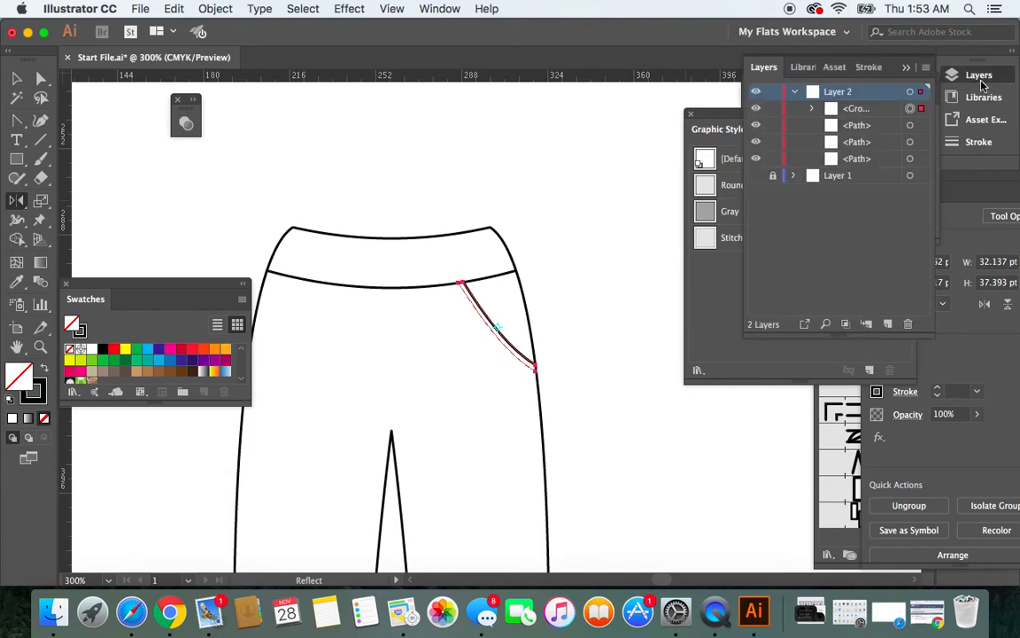
click(758, 180)
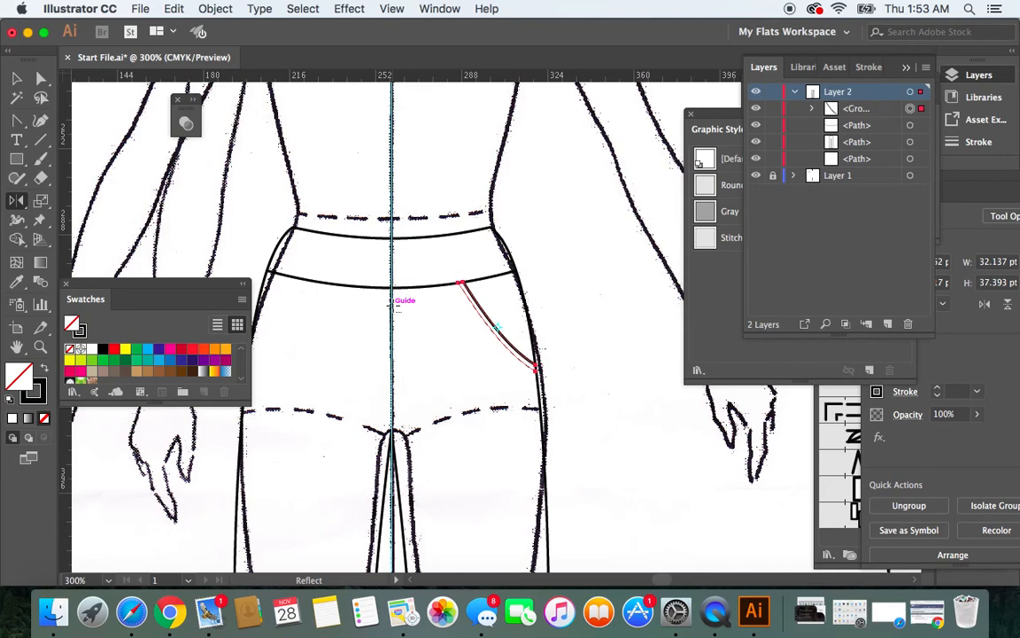
alt+click(393, 305)
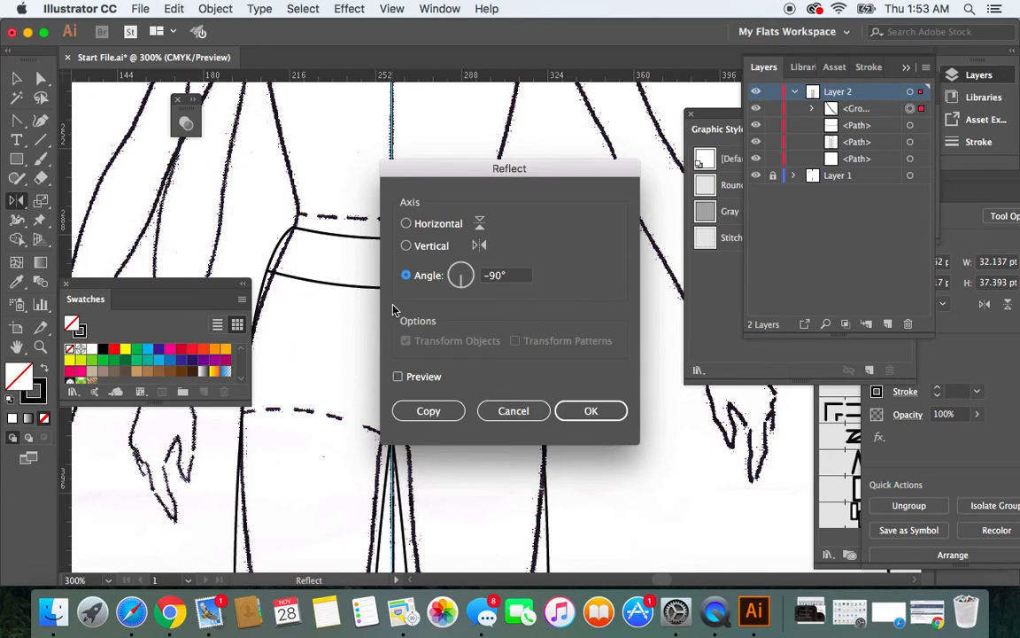
click(435, 419)
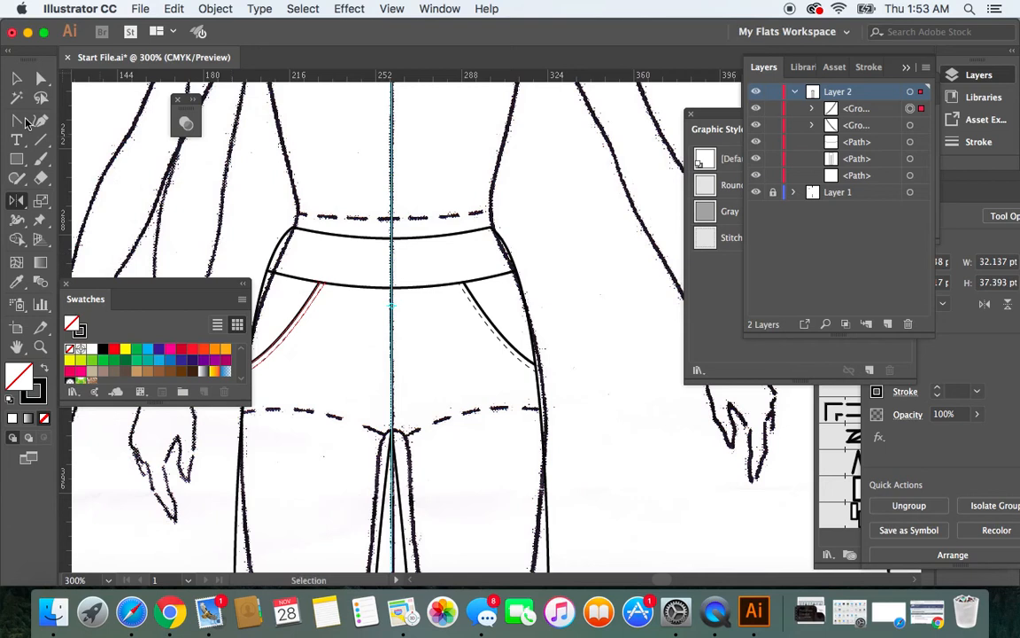
click(16, 78)
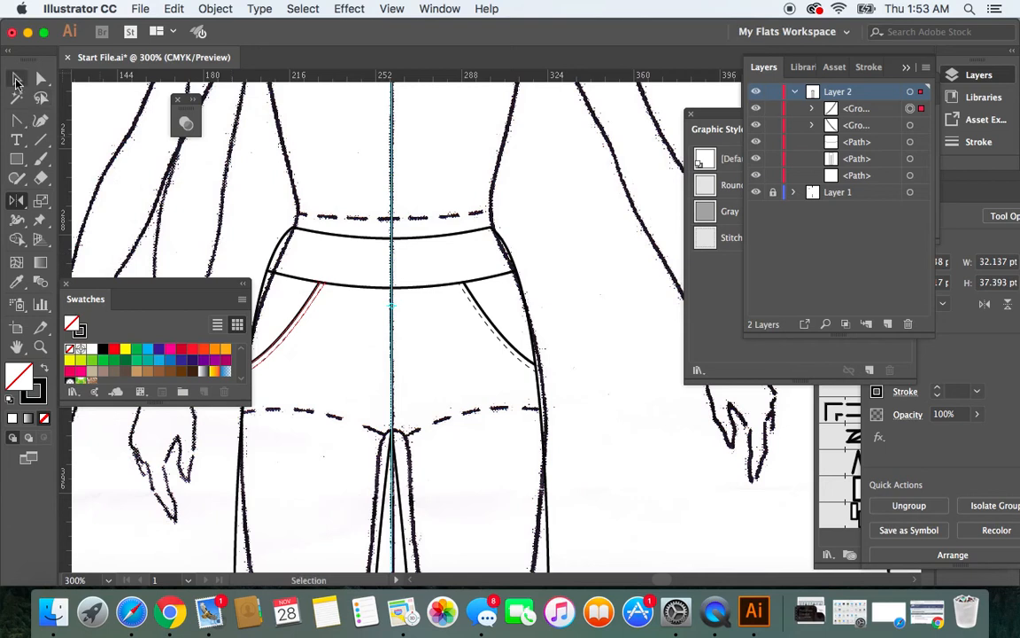
click(623, 422)
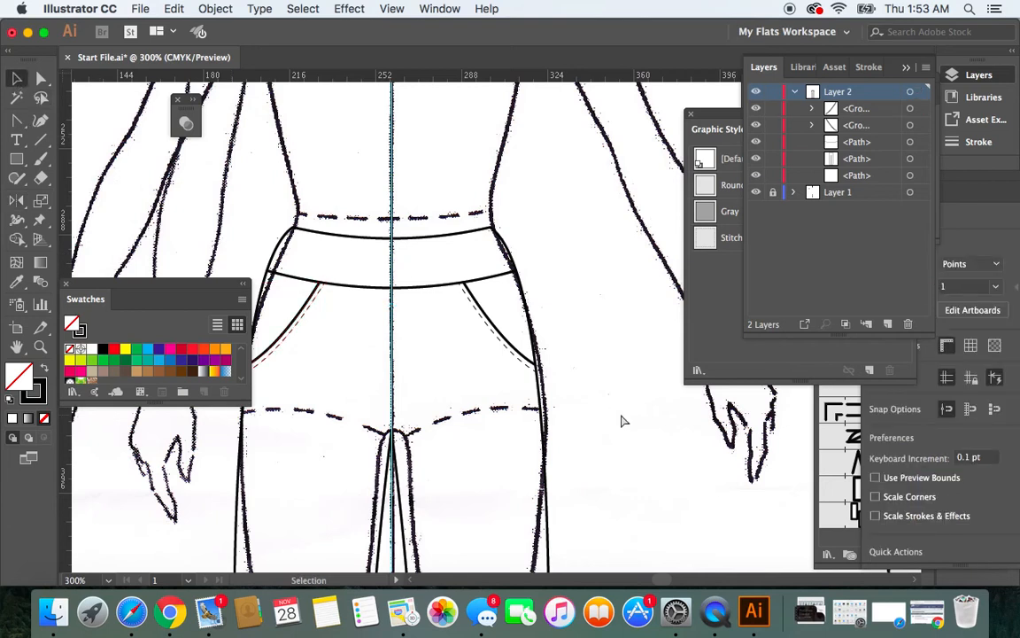
key(super+minus)
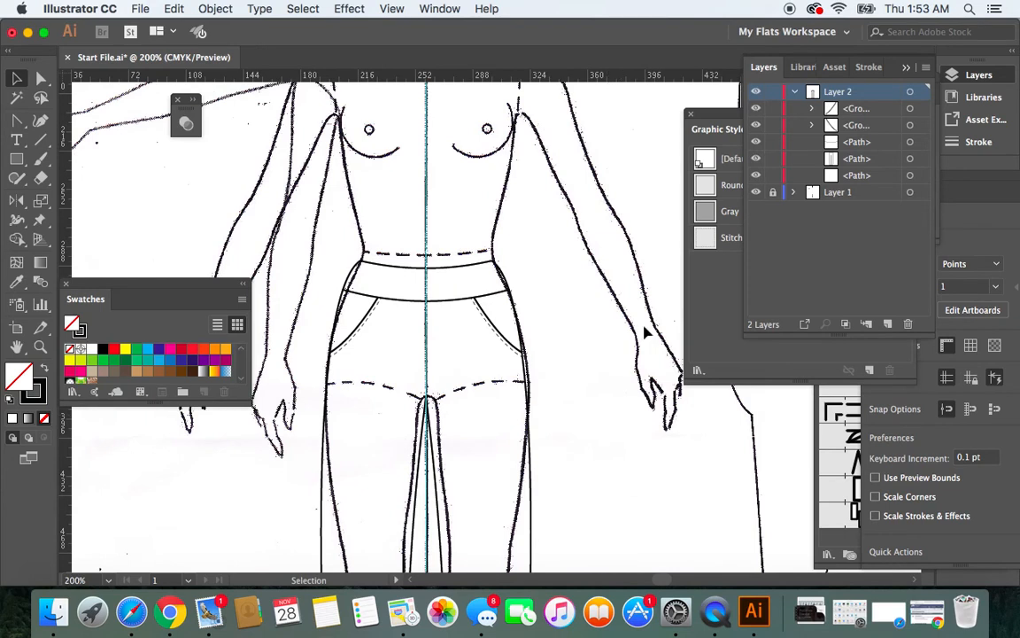
click(756, 193)
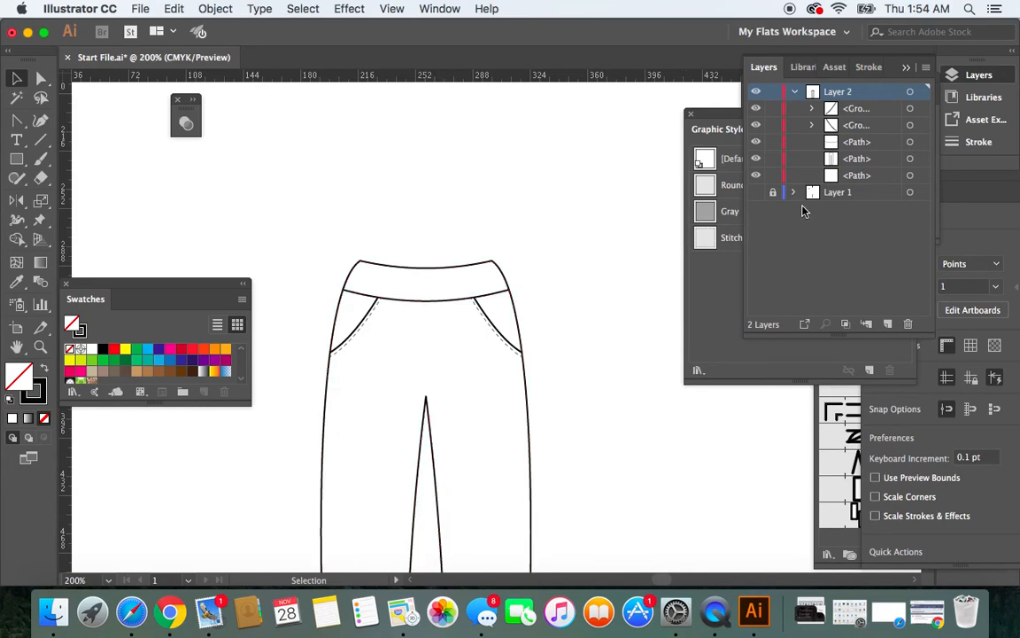
Step: Show Layer 1, draw a straight center front seam about 60 pt long from the waistband seam to the crotch point, and hide Layer 1
click(757, 193)
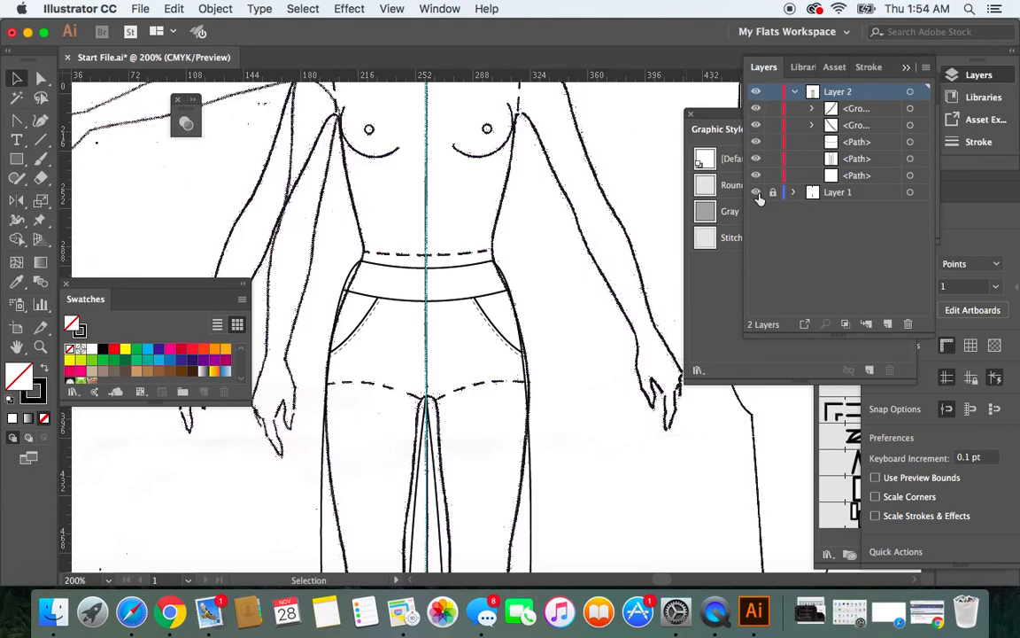
click(16, 124)
click(84, 118)
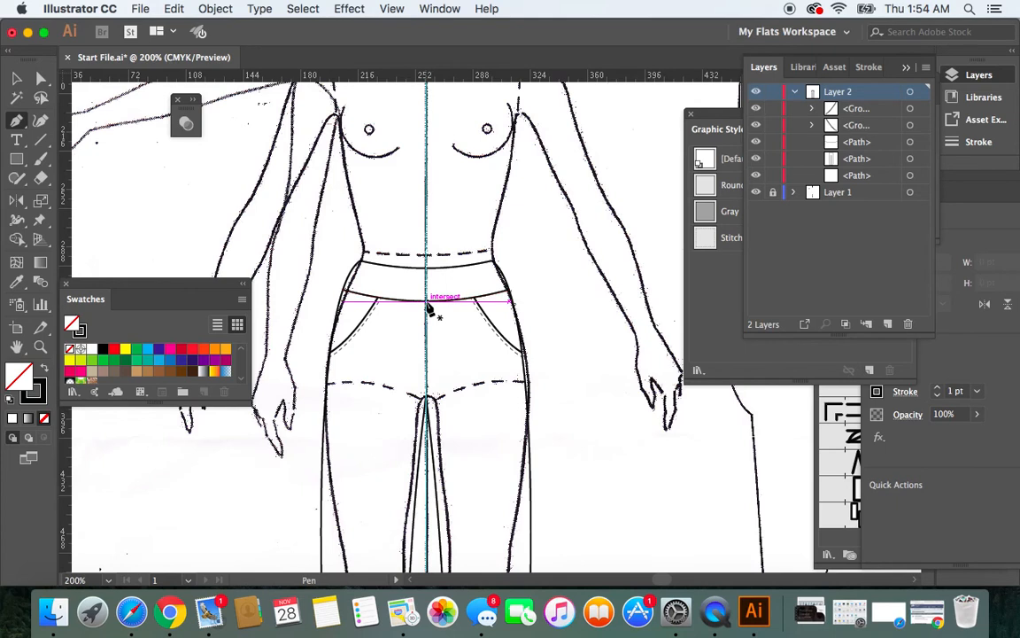
click(427, 302)
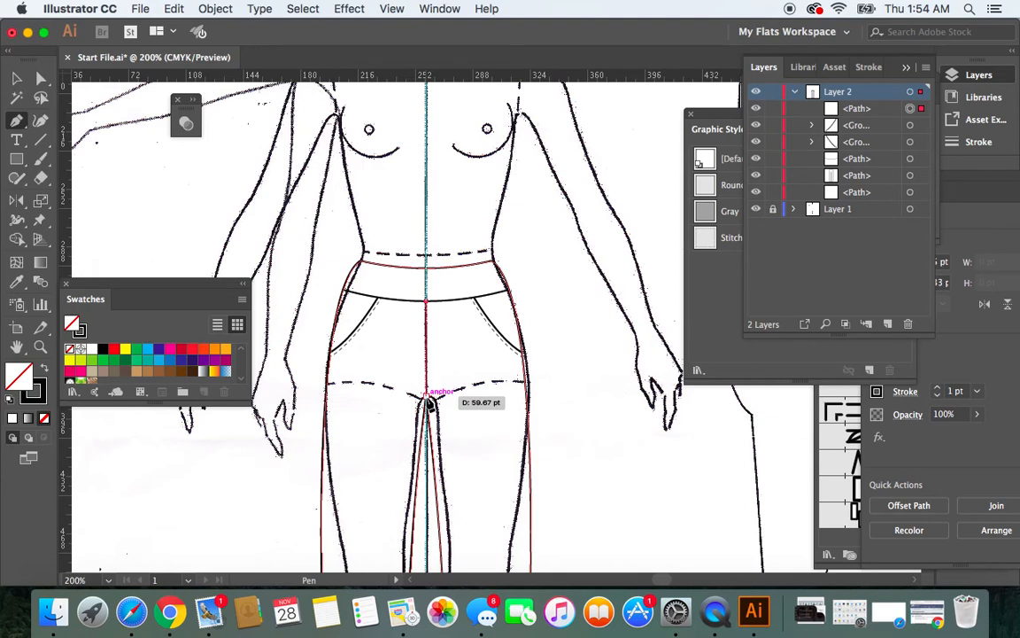
click(426, 396)
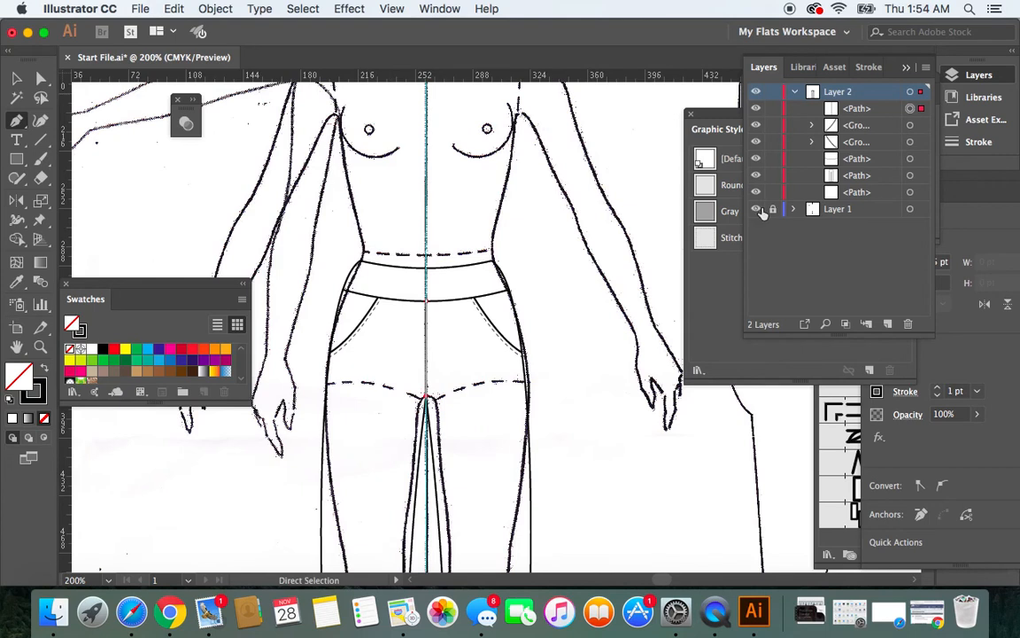
click(755, 209)
click(16, 78)
click(517, 219)
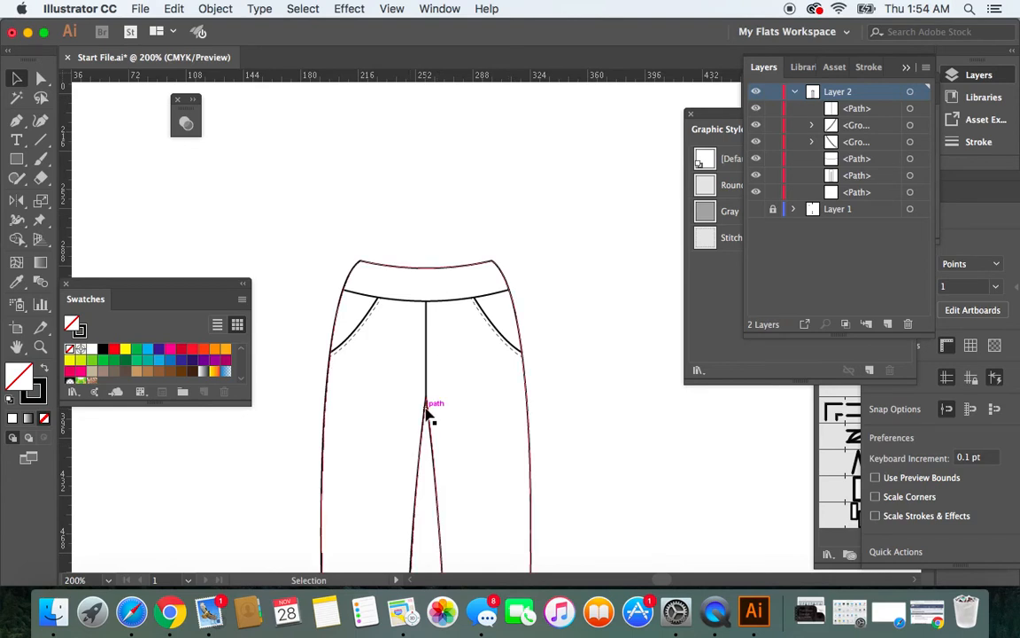
Step: Try to draw a short curved line across the crotch point with the Pen tool, and undo it
click(17, 120)
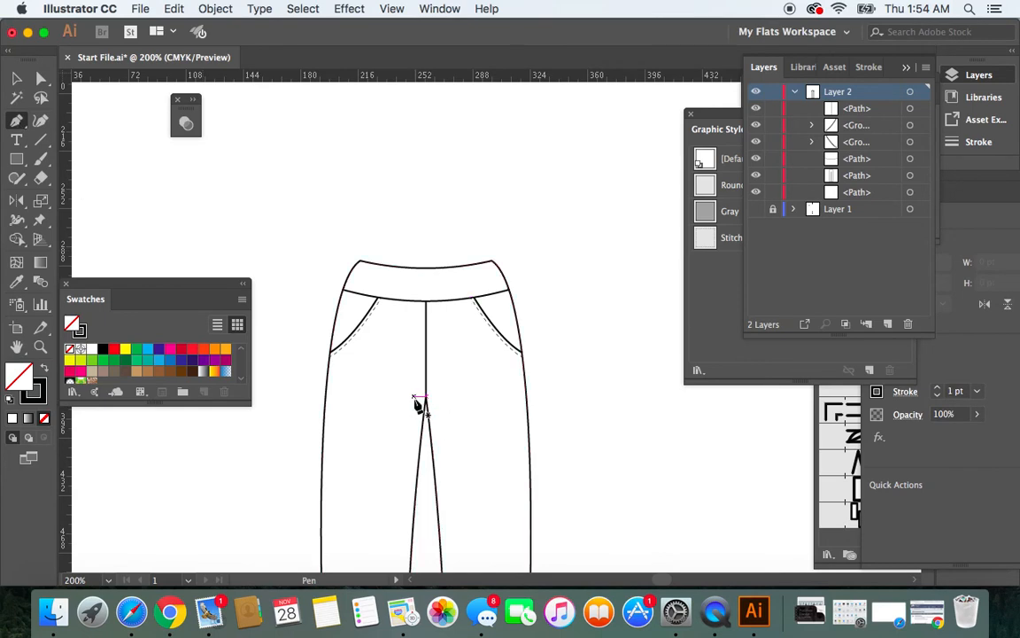
drag(413, 403, 440, 403)
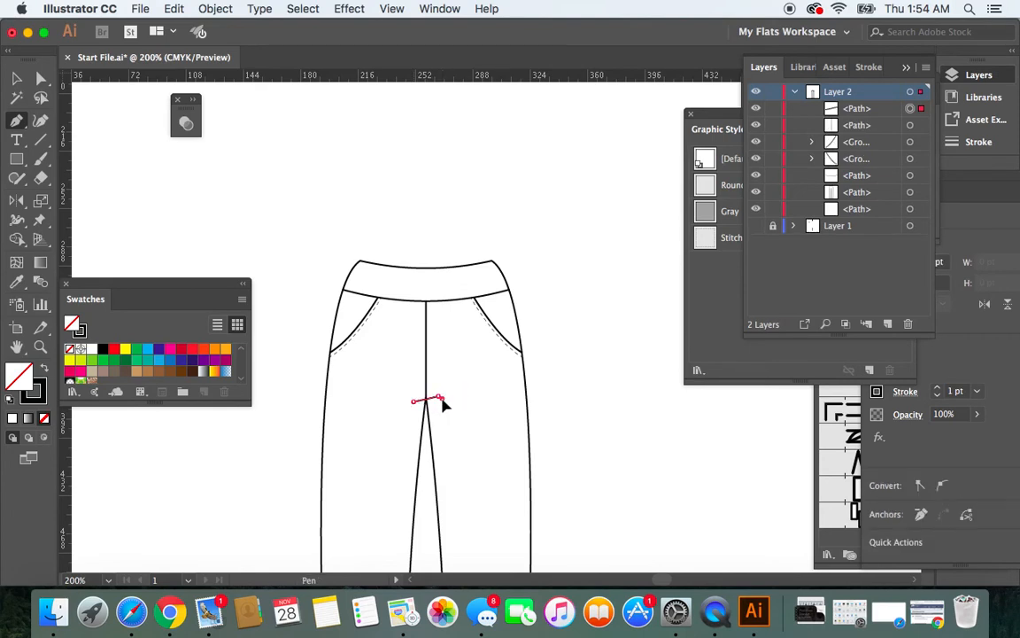
mouse_move(440, 409)
mouse_down()
mouse_move(487, 421)
mouse_move(445, 416)
mouse_up()
key(super+z)
key(super+z)
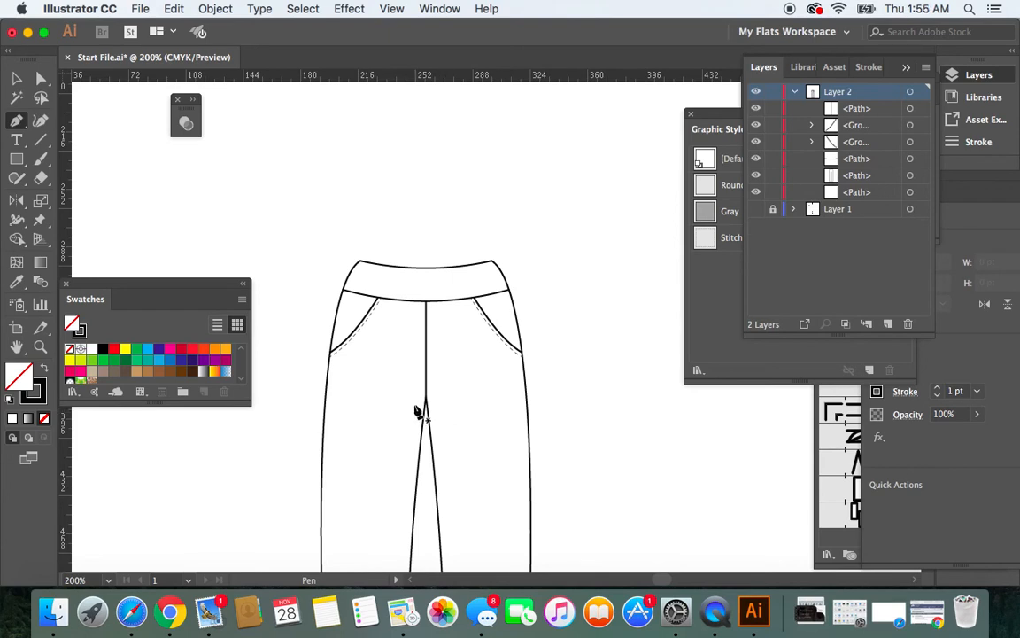
Step: Draw a short curved line about 20 pt wide and 8 pt tall across the crotch point with the Pen tool
drag(412, 403, 441, 406)
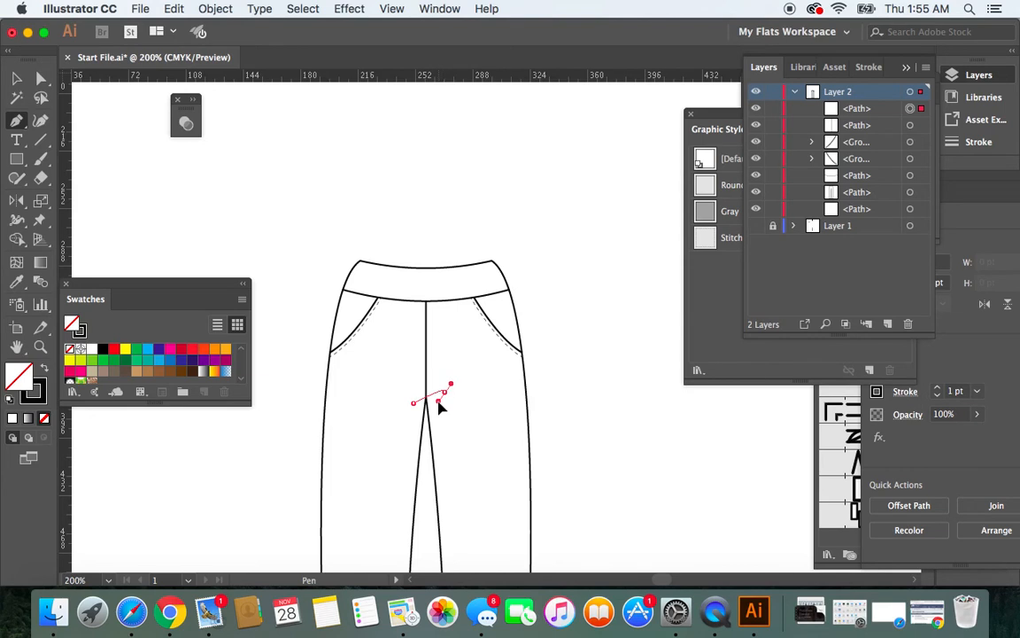
drag(439, 402, 439, 401)
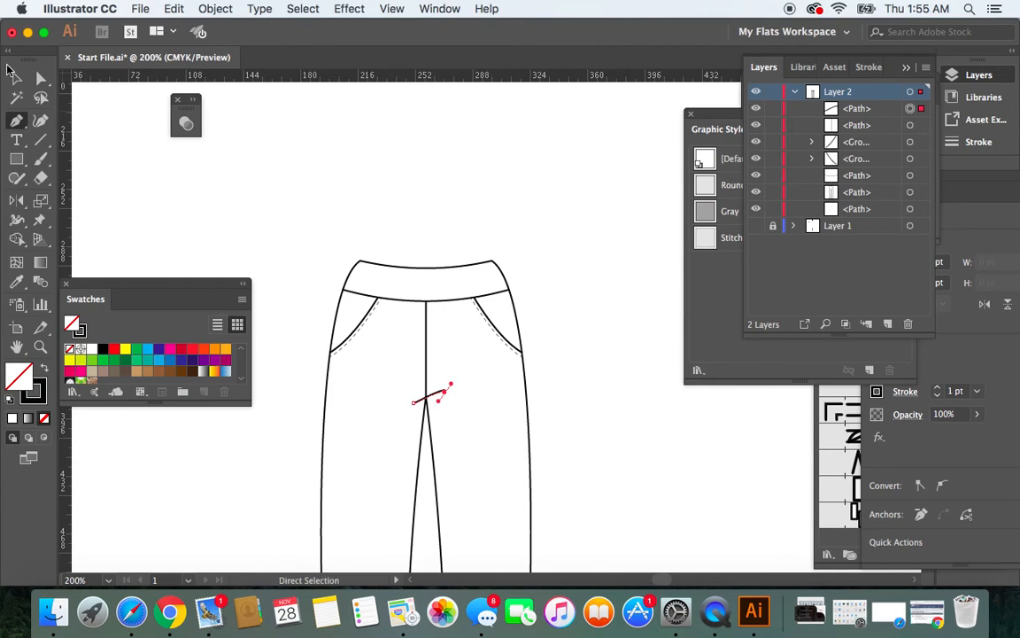
click(19, 82)
click(631, 435)
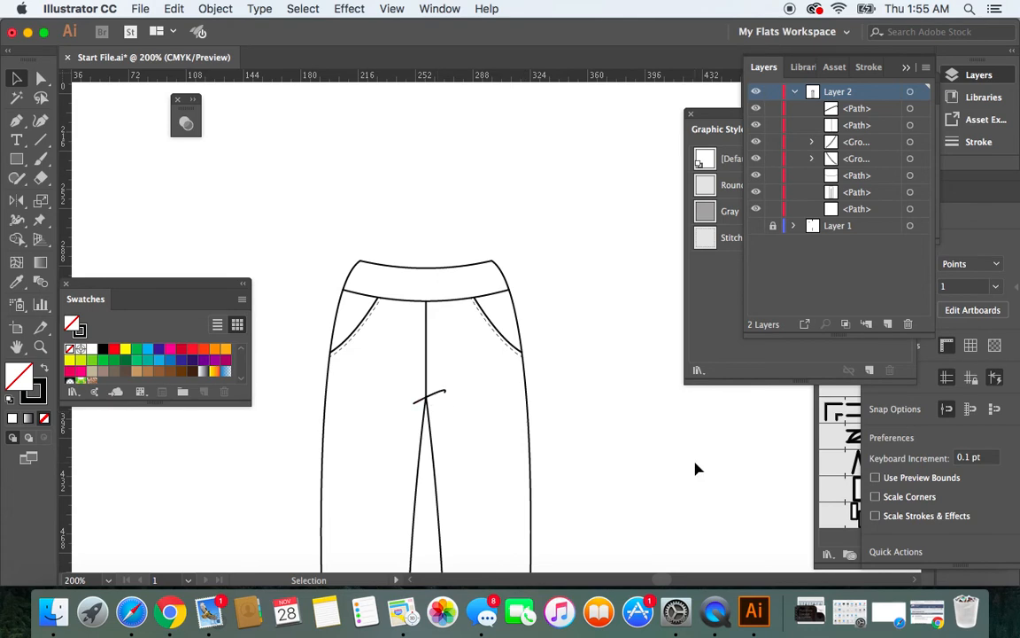
Step: Apply the lens-shaped width profile, tapered at both ends, to the short crotch line's stroke
click(435, 400)
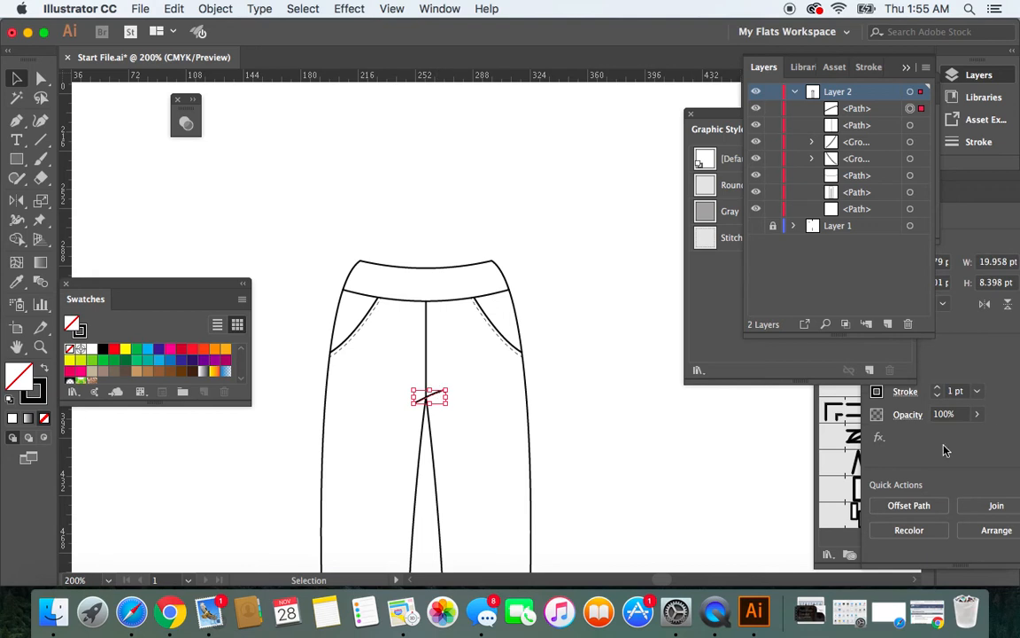
click(975, 142)
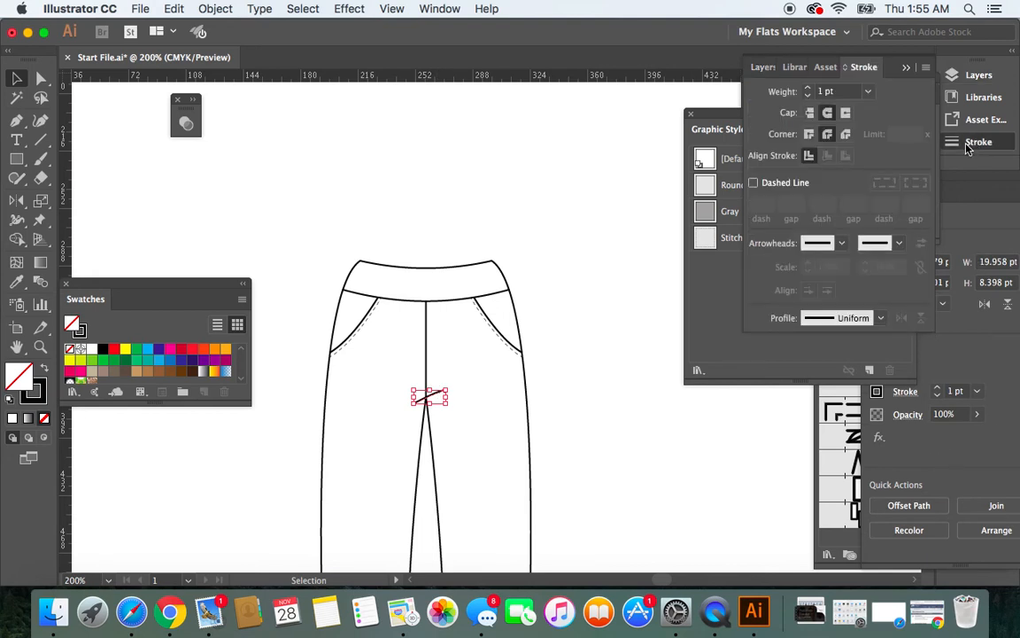
click(884, 323)
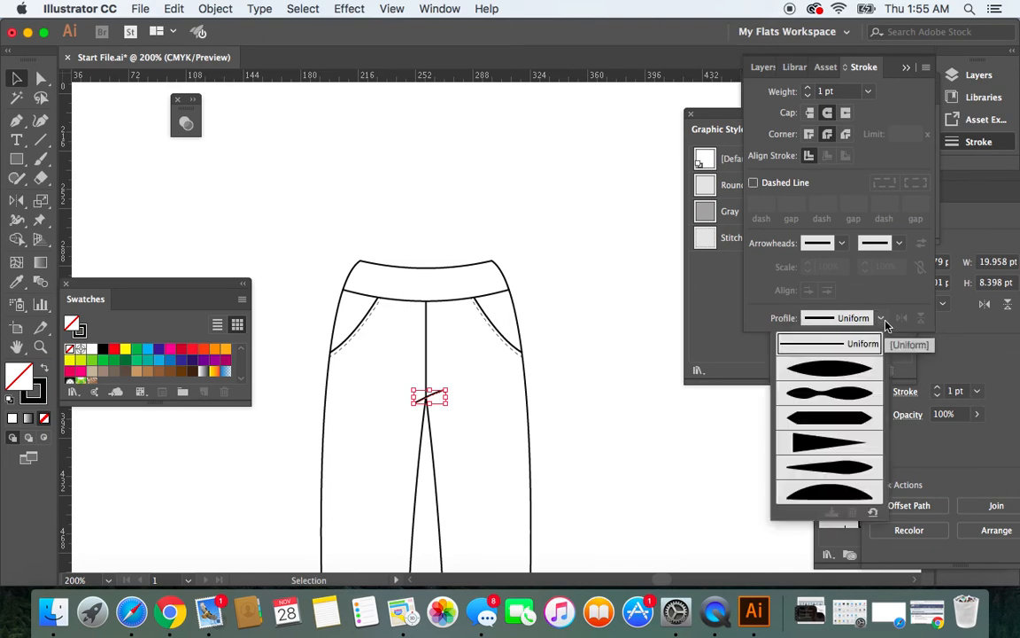
click(845, 377)
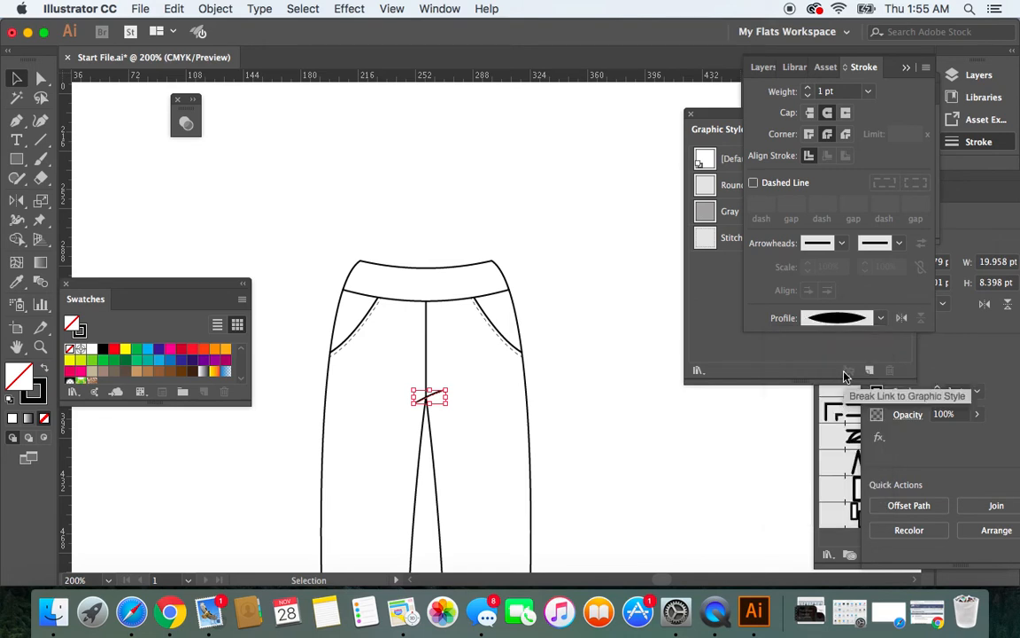
click(583, 313)
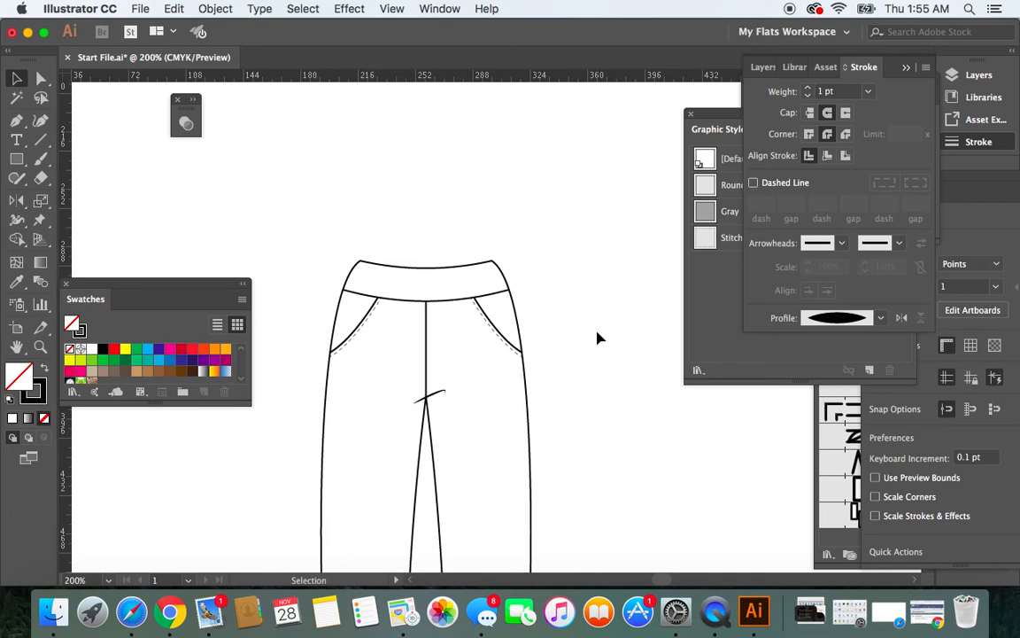
Step: Draw a straight vertical crease line about 228 pt long from the right-hand leg's hem point up the leg with the Pen tool
key(super+minus)
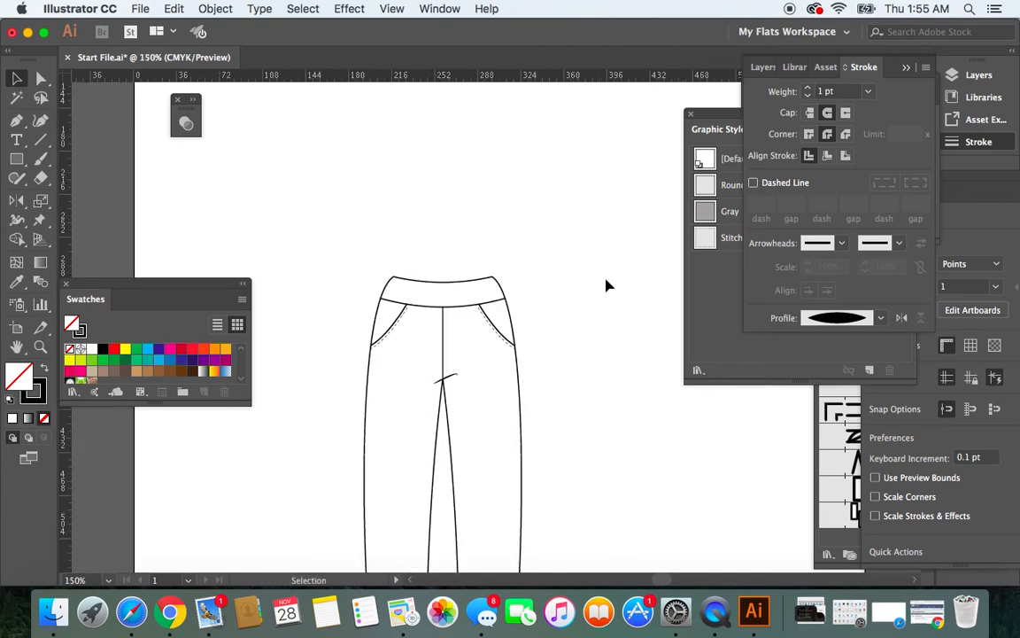
scroll(607, 285, down, 10)
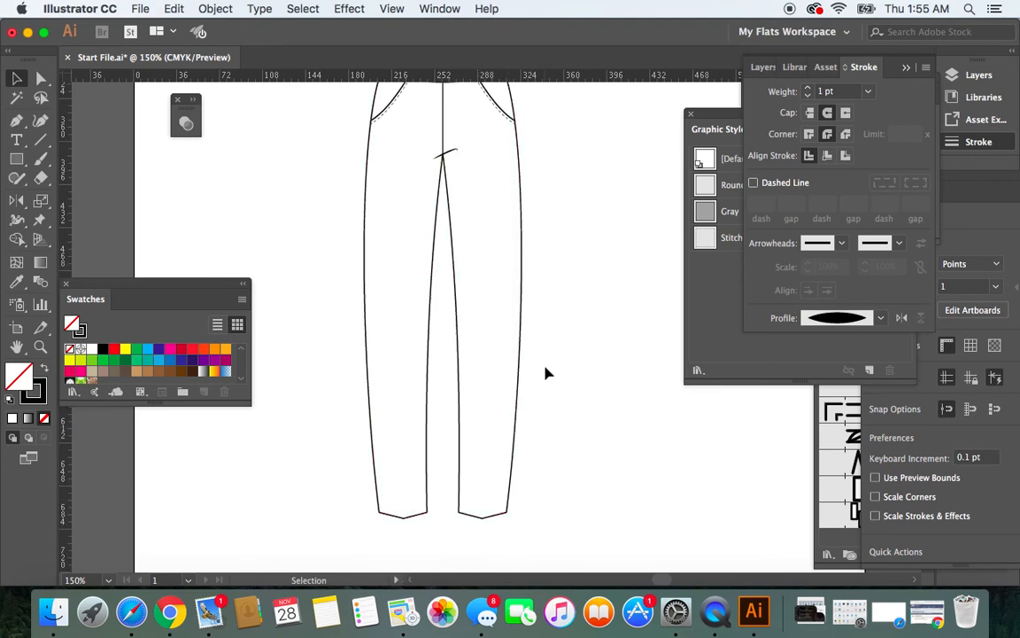
click(15, 122)
click(499, 185)
shift+click(500, 484)
click(482, 519)
click(483, 519)
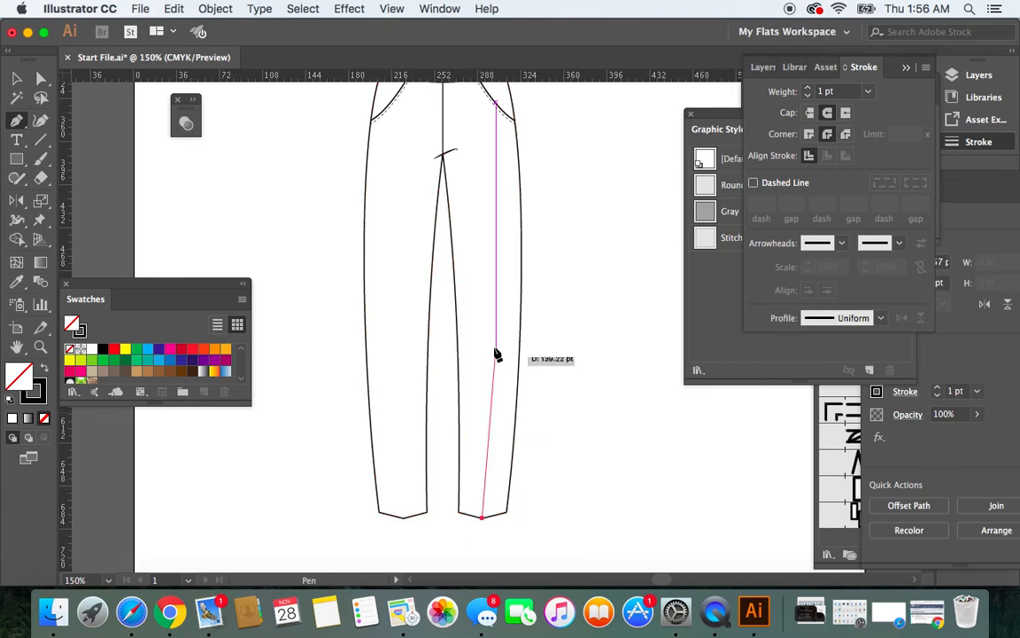
click(483, 247)
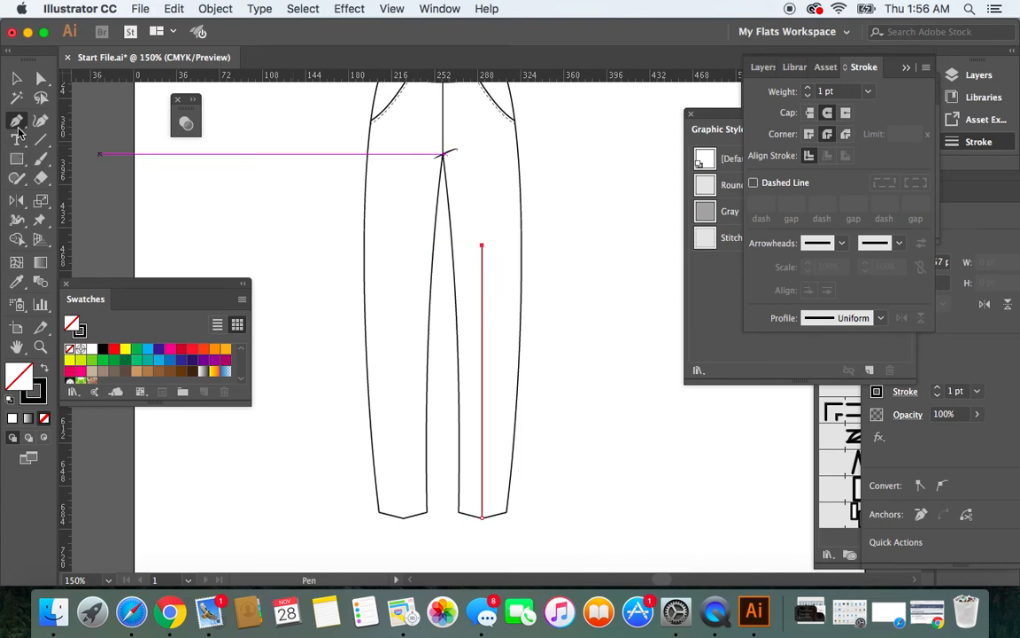
Step: Bend the crease line slightly outward with the Anchor Point tool, giving it a width of about 2.7 pt
click(18, 122)
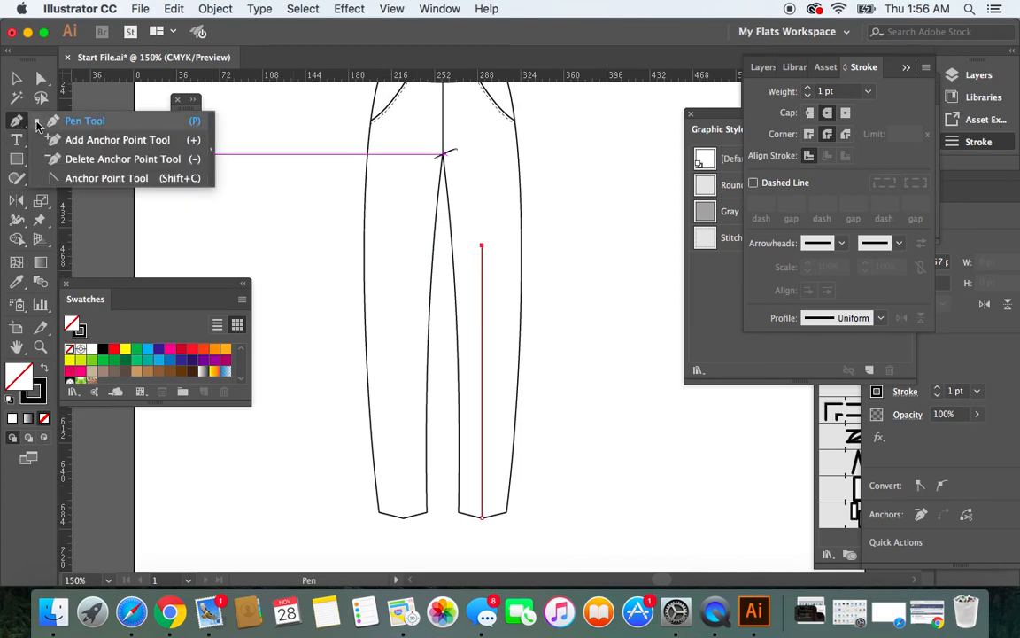
click(94, 179)
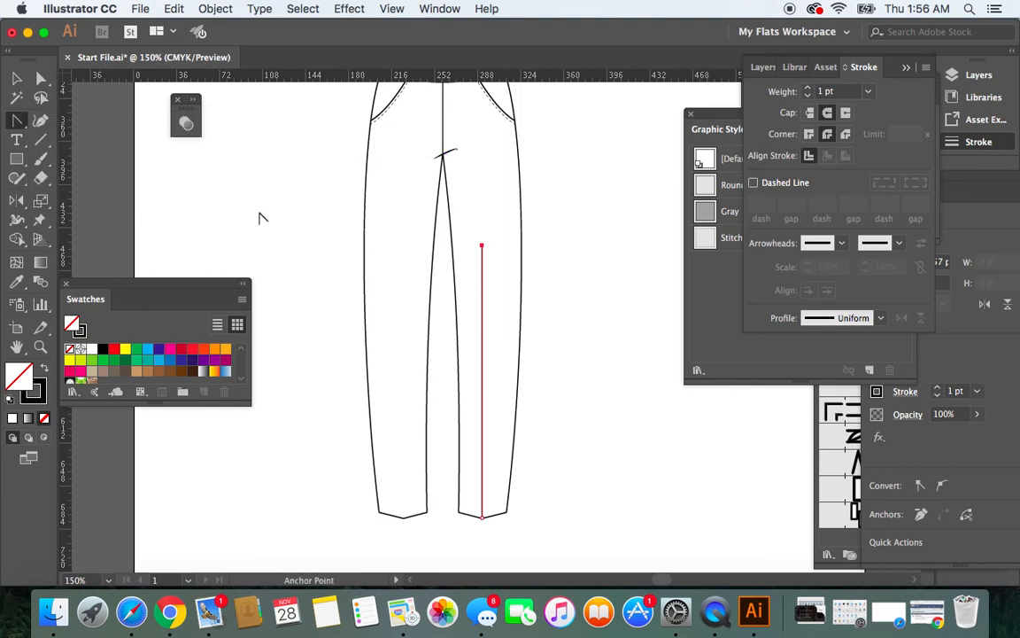
mouse_move(483, 383)
mouse_down()
mouse_move(493, 382)
mouse_move(486, 372)
mouse_up()
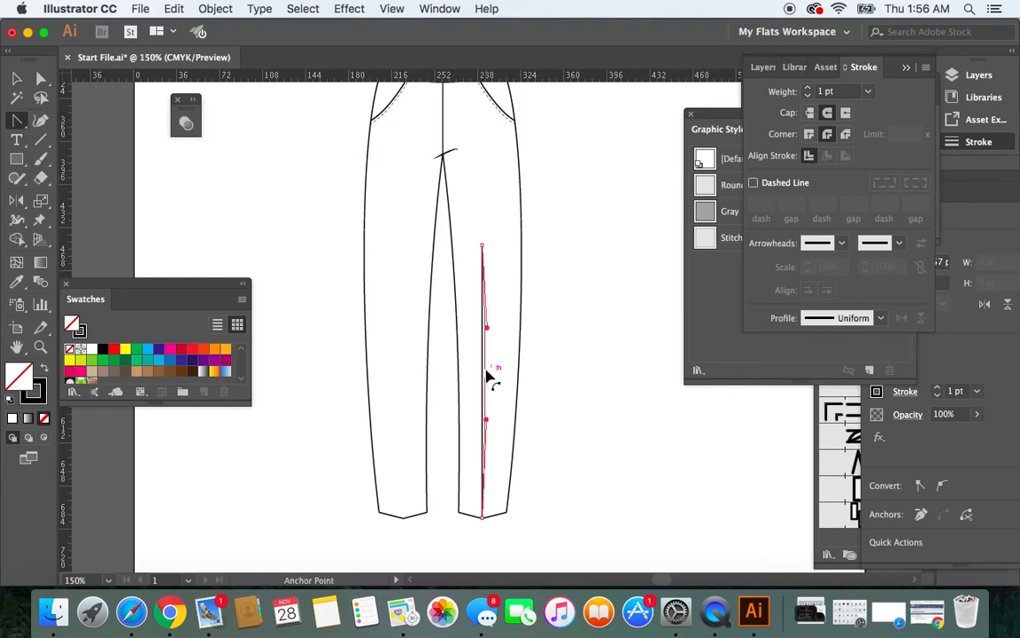
click(18, 79)
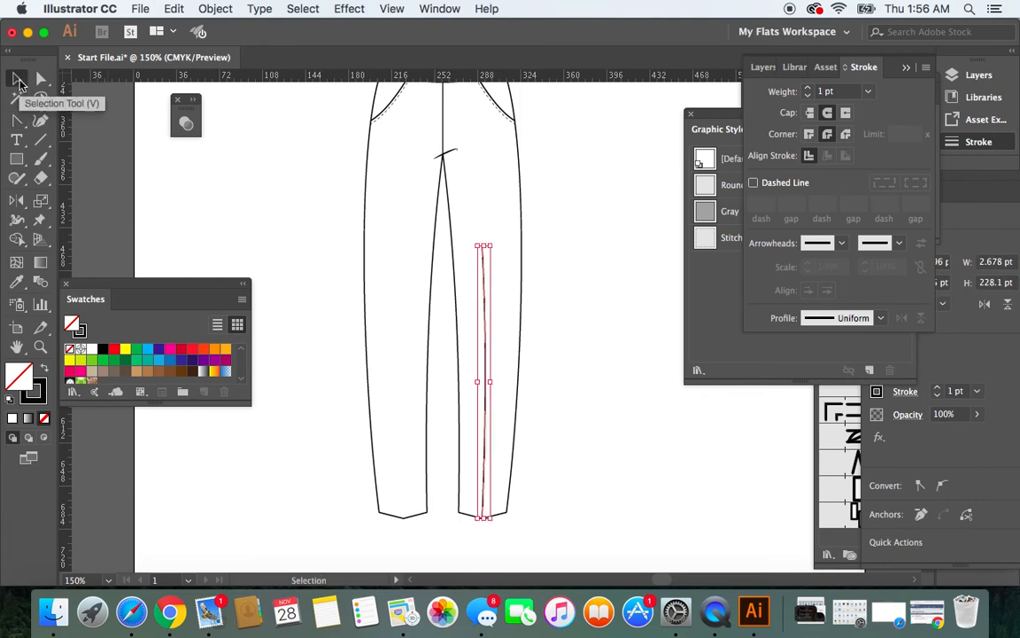
click(296, 254)
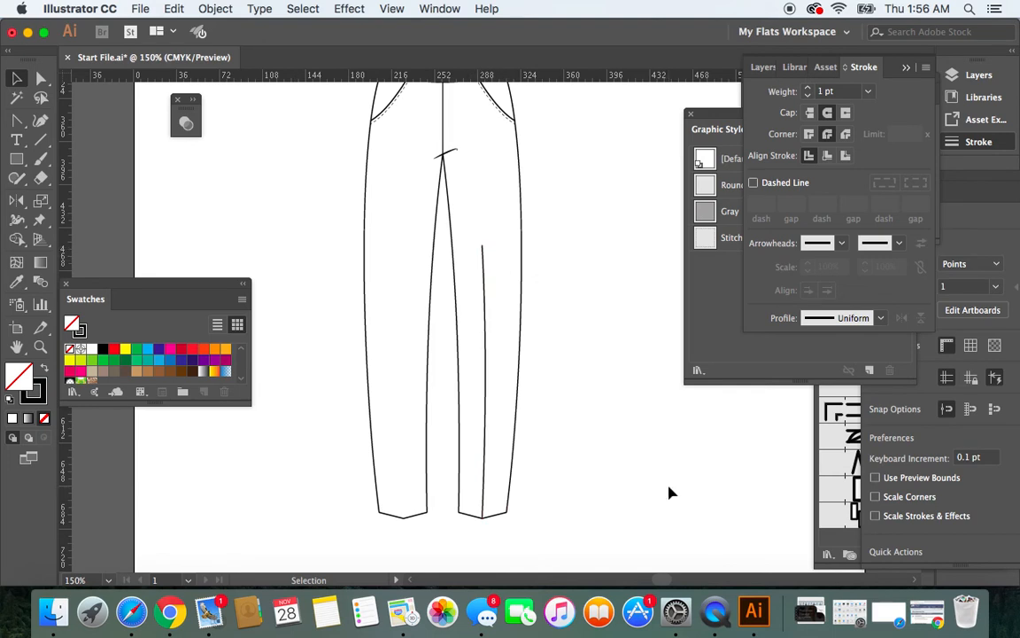
Step: Apply the triangular width profile to the crease line so it tapers from the hem to a thin upper end
key(super+equal)
key(super+equal)
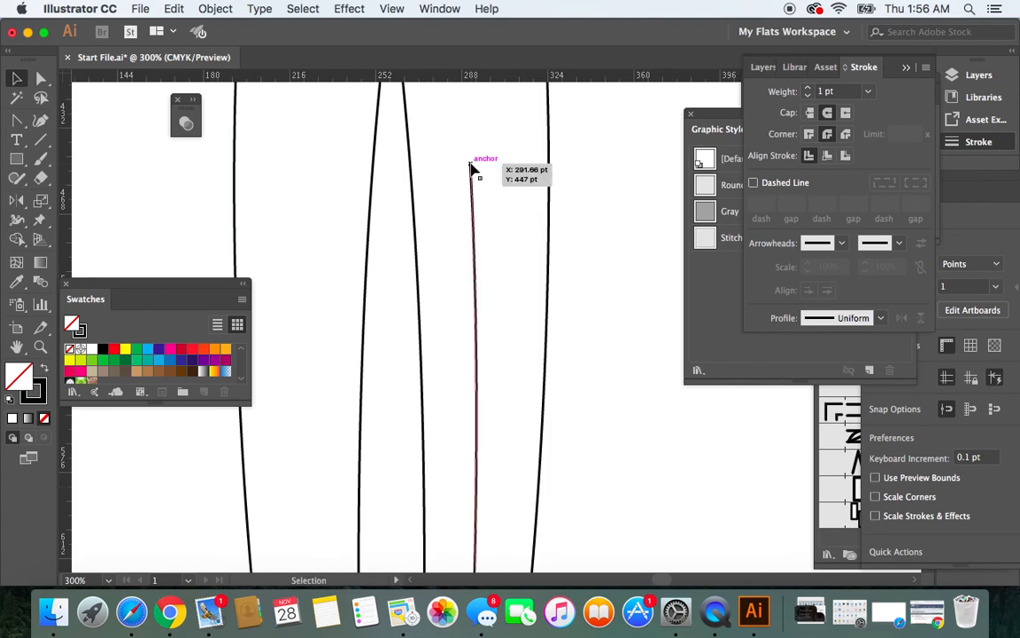
click(478, 346)
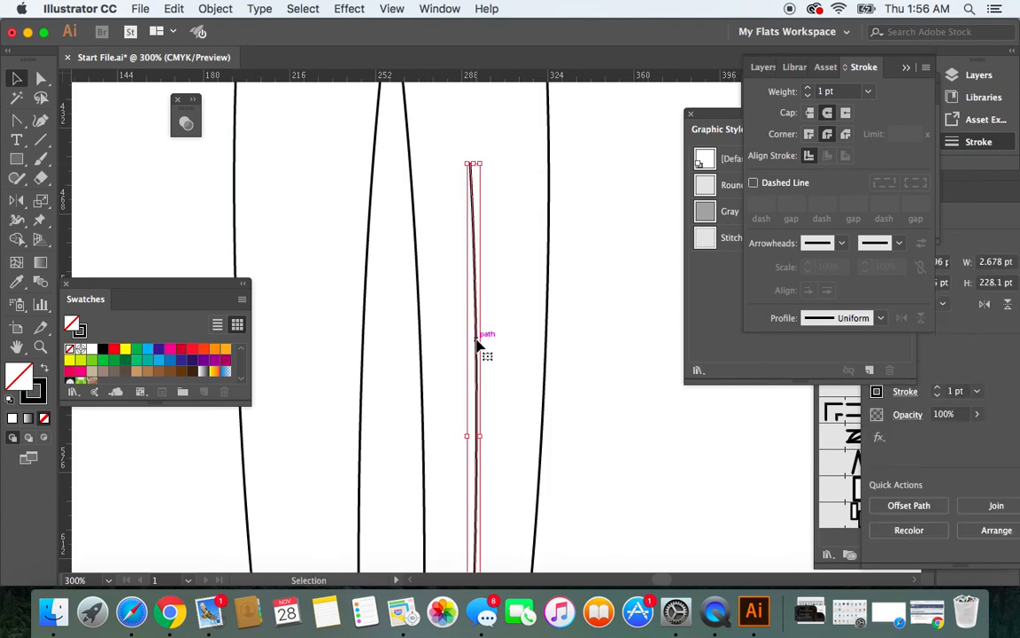
click(882, 319)
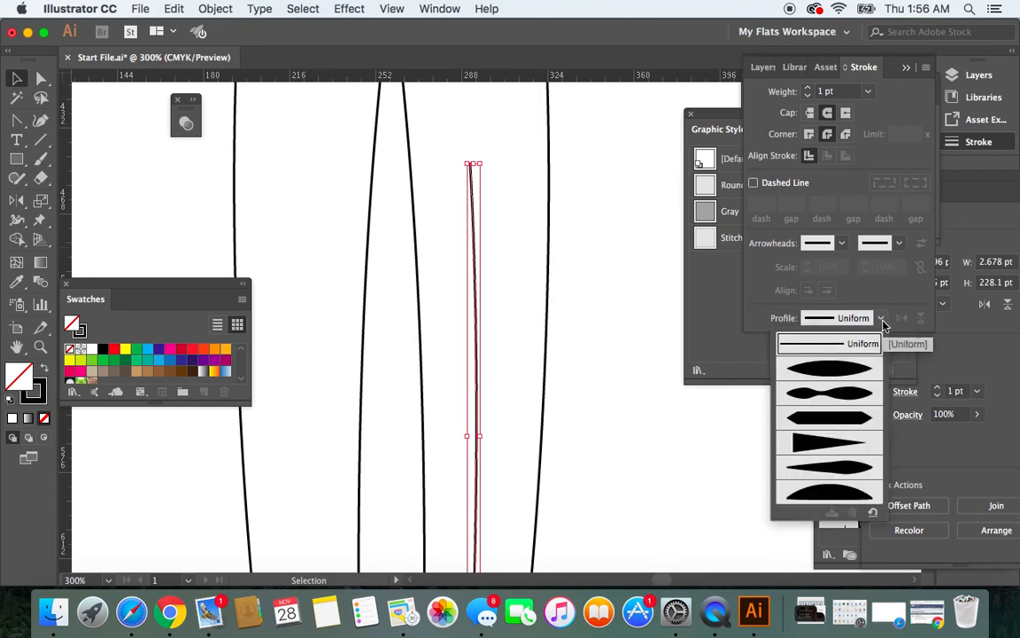
click(833, 444)
click(99, 140)
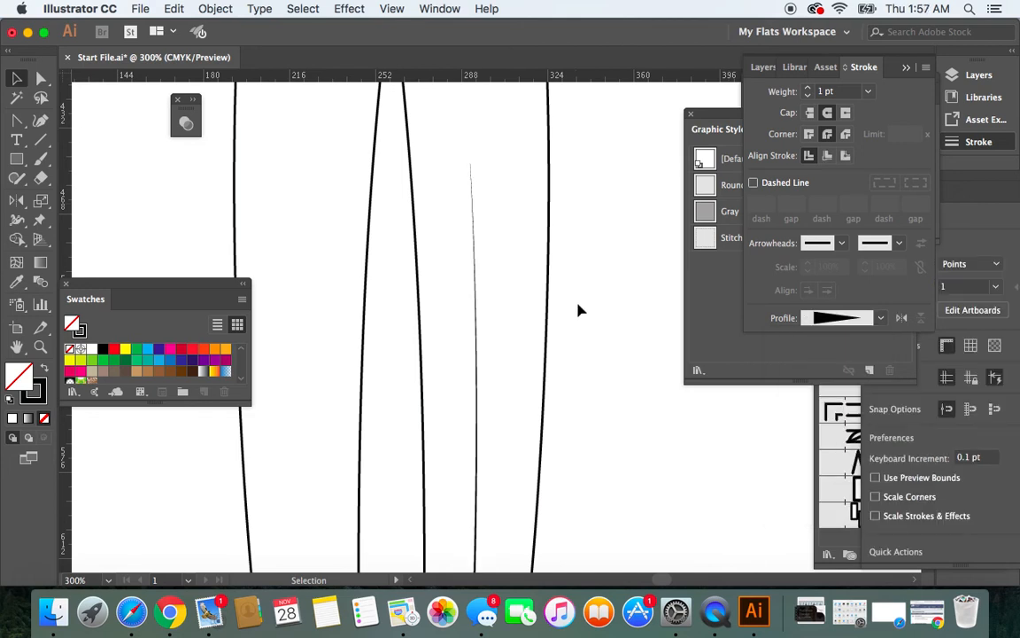
scroll(580, 310, down, 2)
scroll(581, 310, down, 5)
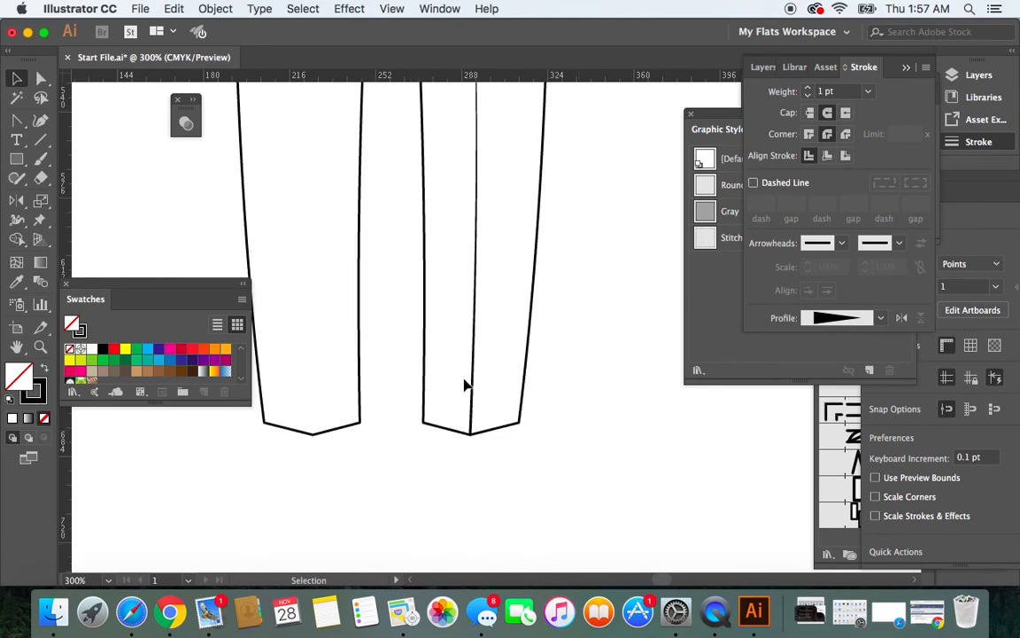
scroll(571, 354, up, 2)
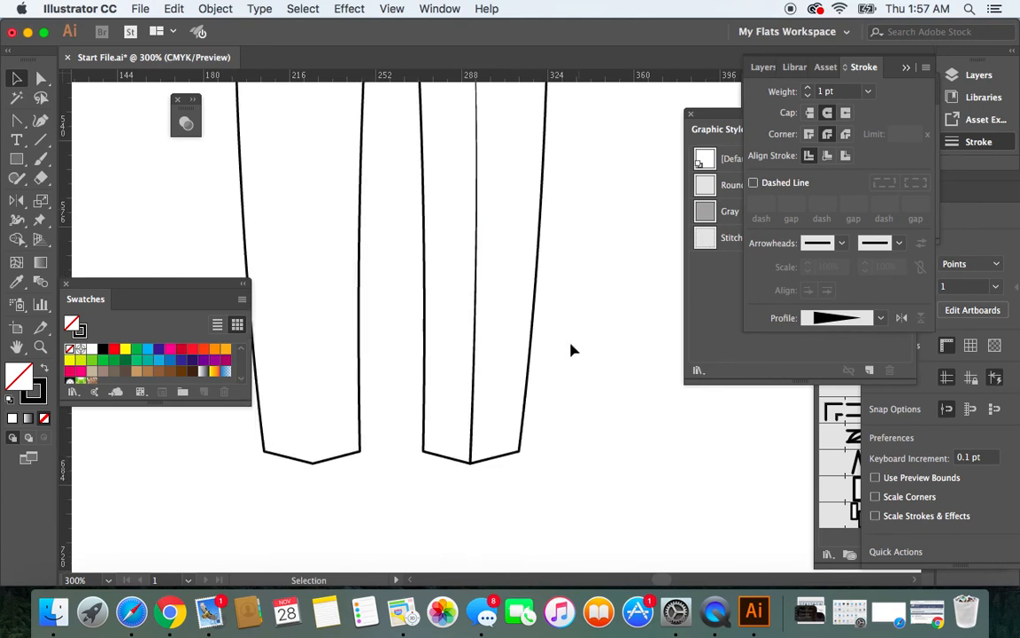
scroll(571, 350, up, 8)
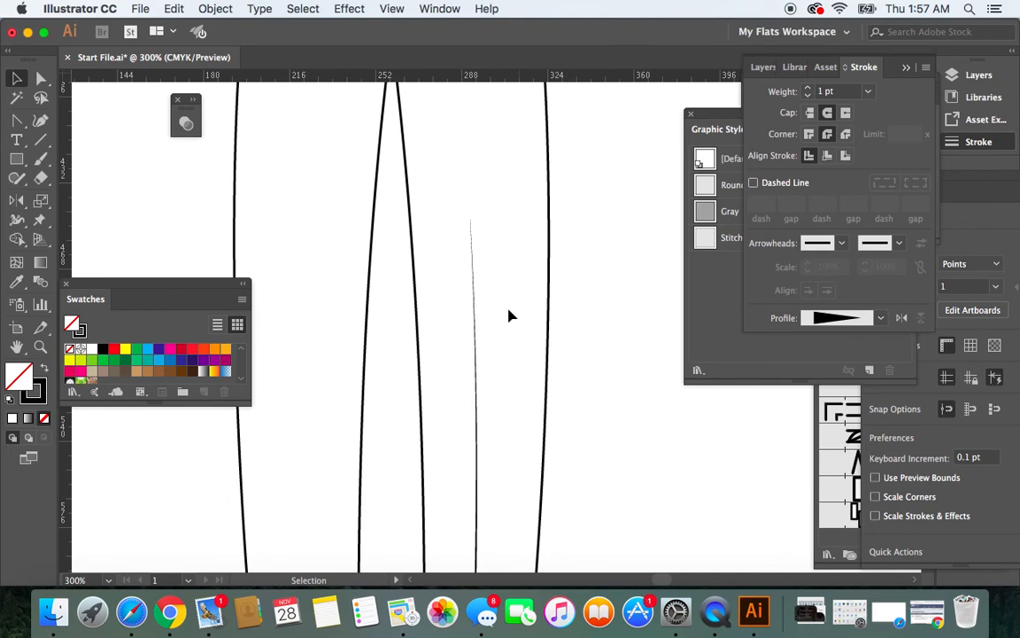
scroll(606, 399, down, 10)
scroll(558, 348, down, 5)
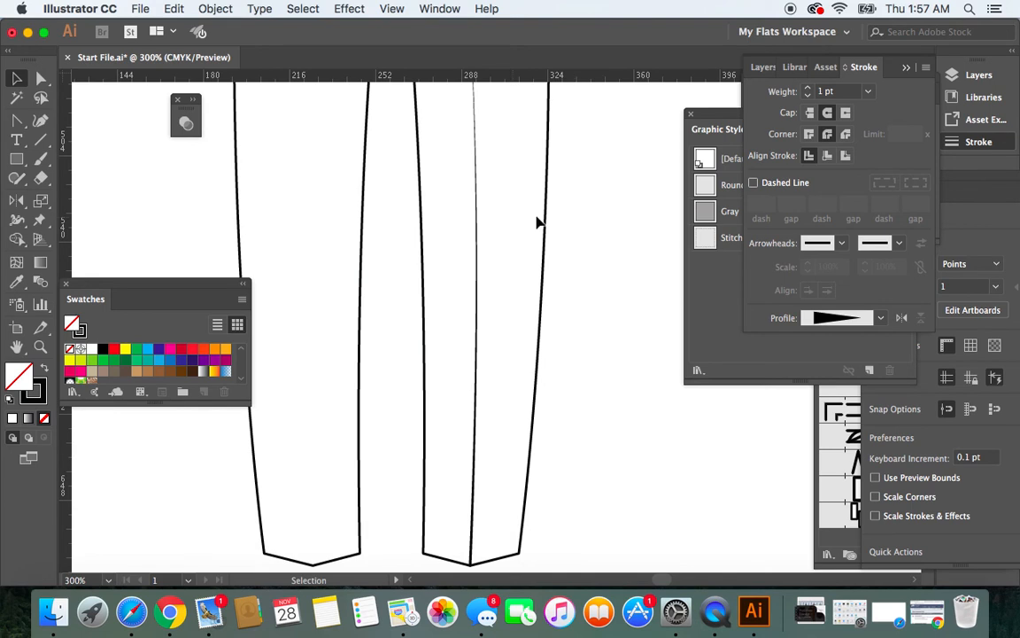
Step: Show Layer 1 and reflect a copy of the crease line across the vertical center guide at -90° onto the other leg
click(478, 303)
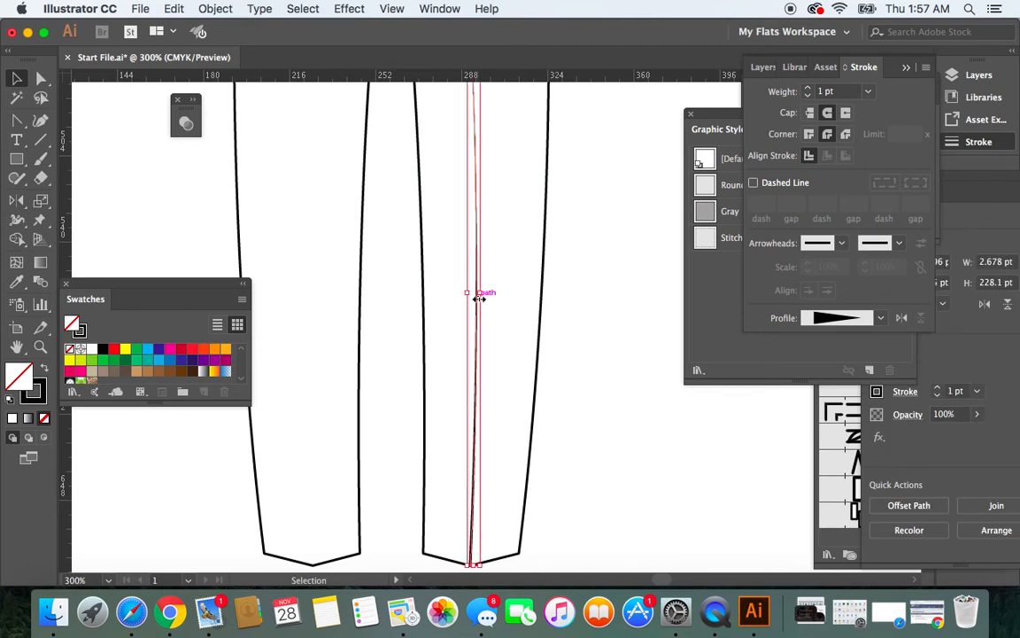
key(o)
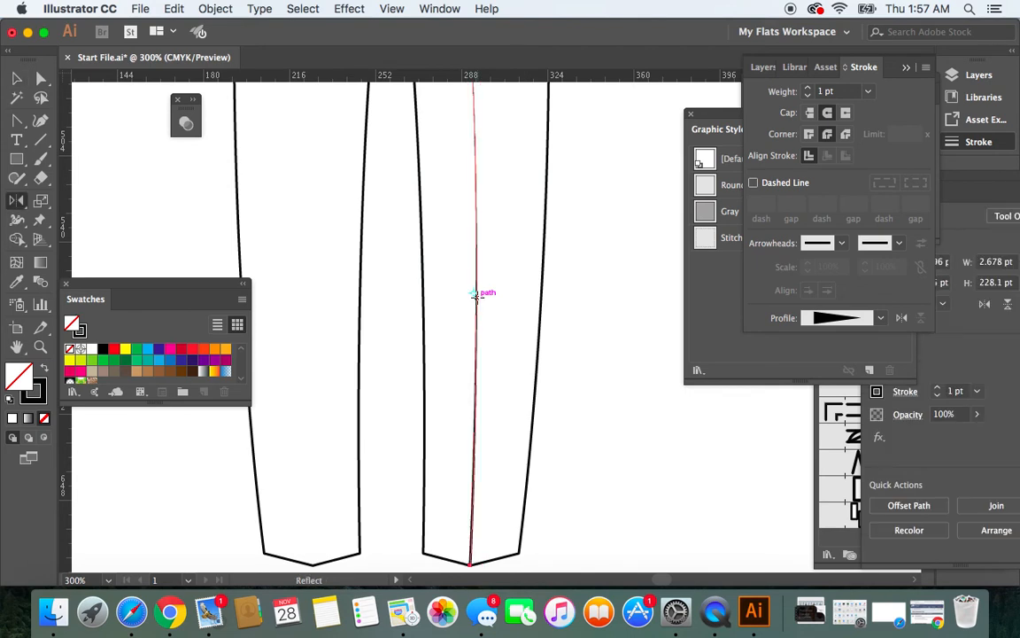
click(975, 78)
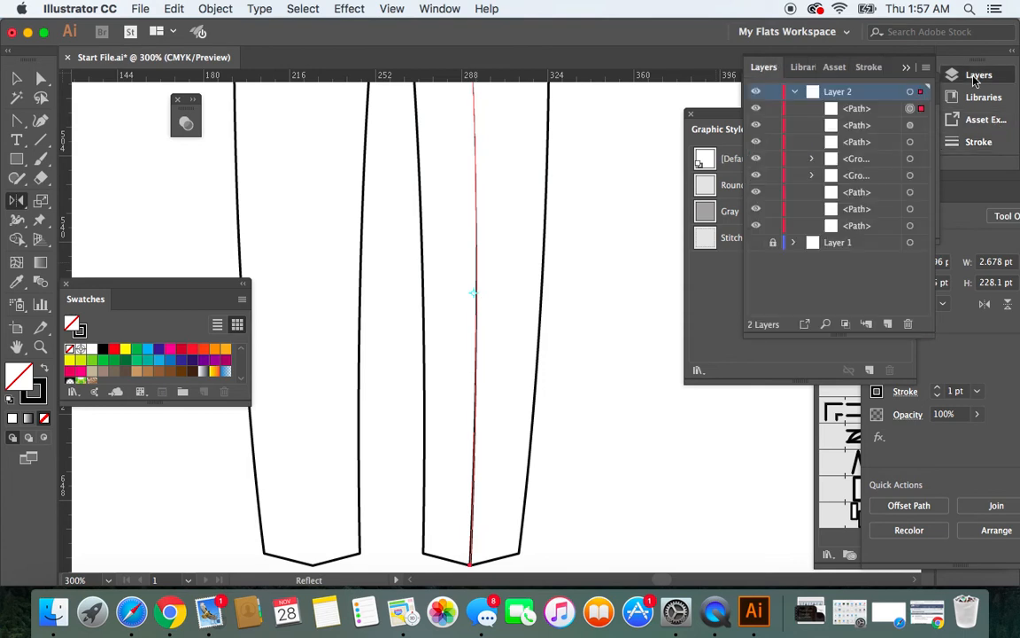
click(756, 242)
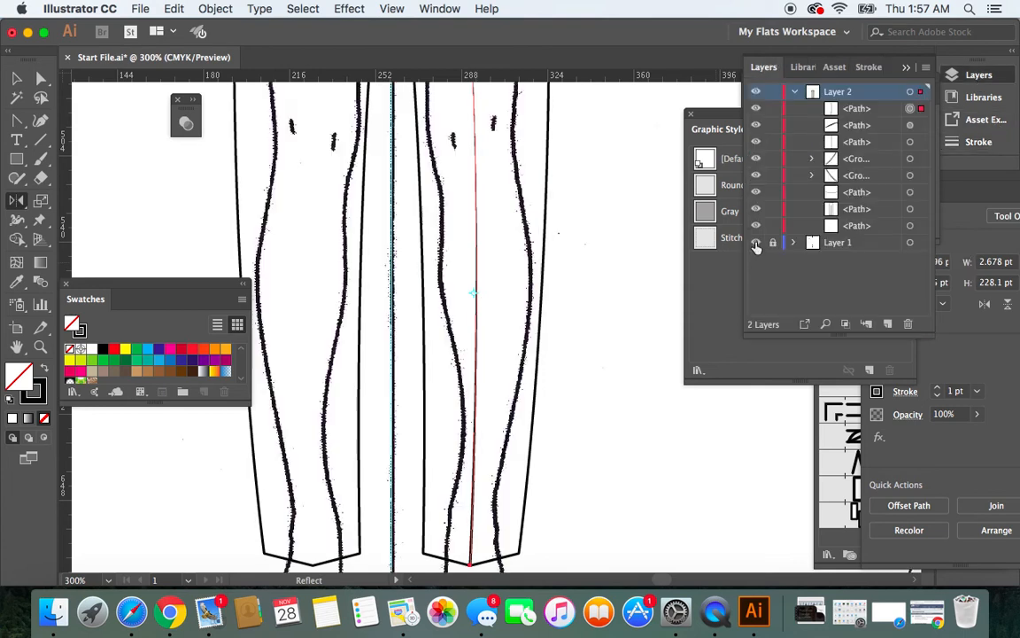
alt+click(391, 323)
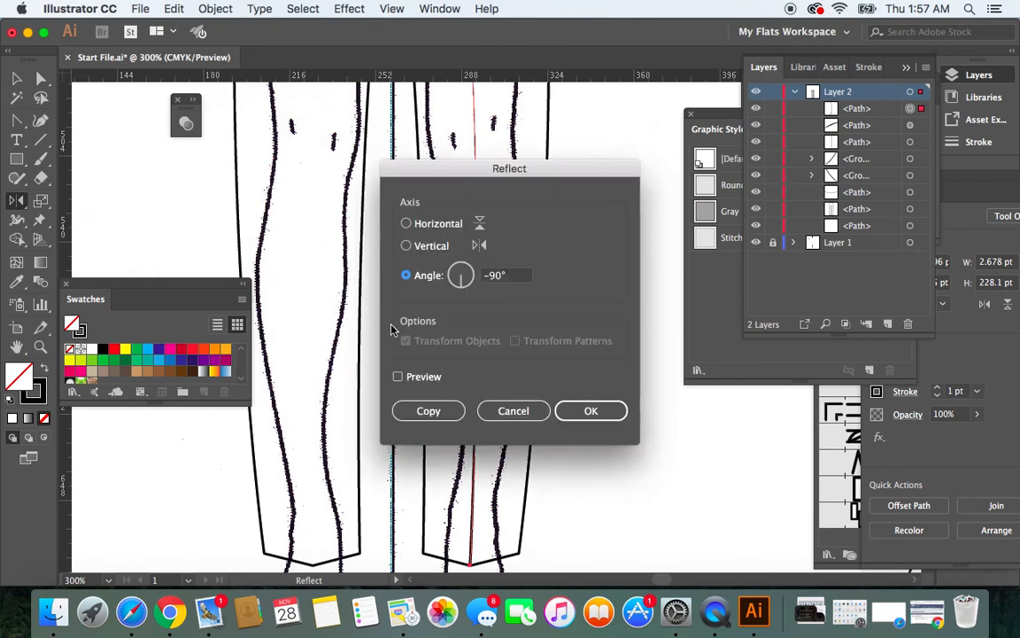
click(428, 411)
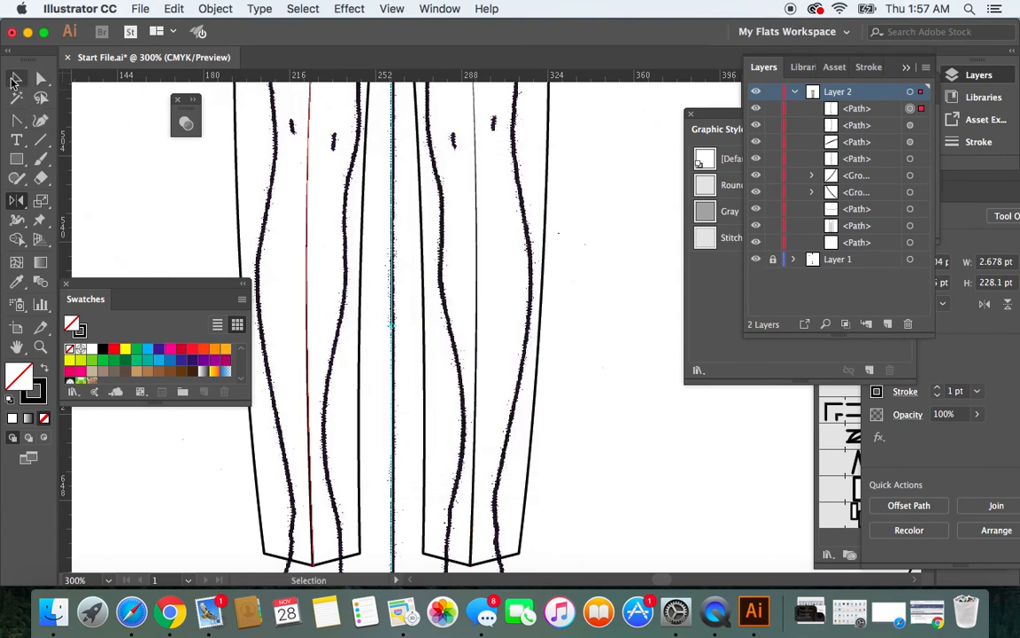
click(15, 79)
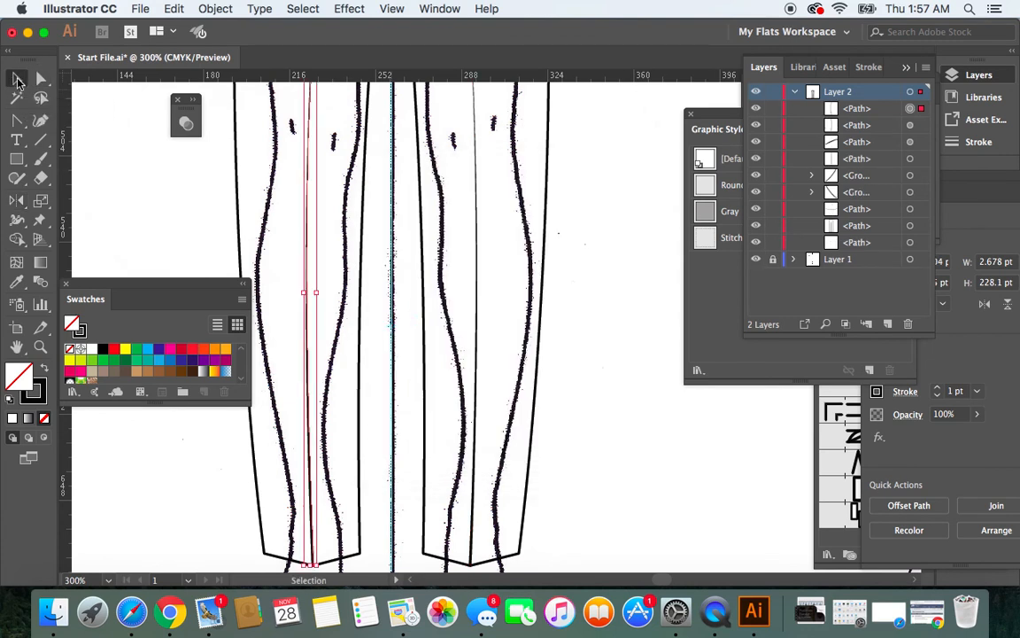
click(606, 372)
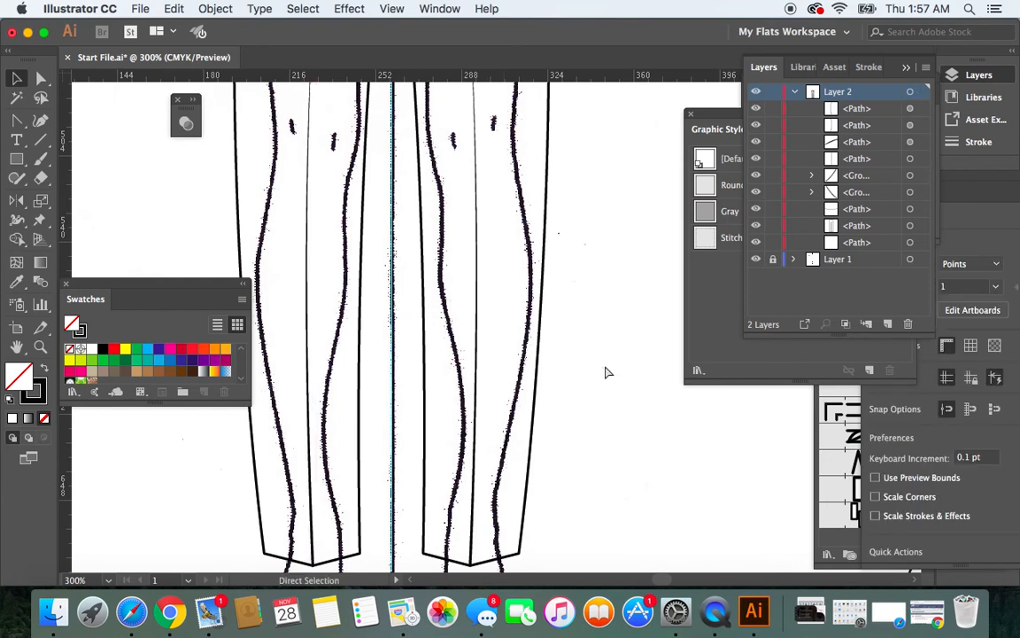
Step: Hide the croquis template on Layer 1 with the whole pants flat in view
key(super+minus)
key(super+minus)
key(super+minus)
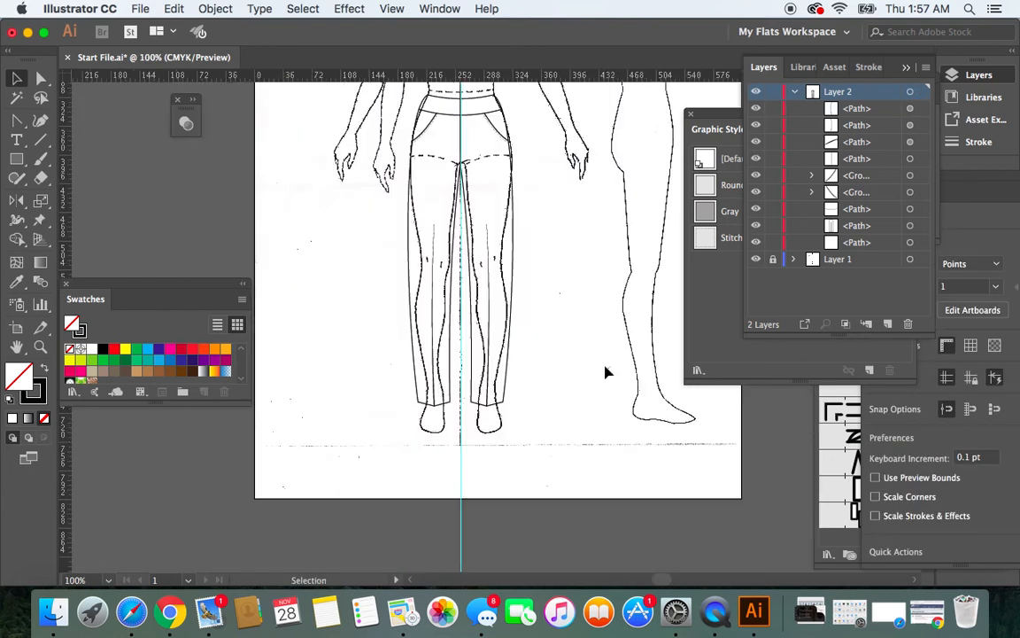
click(756, 259)
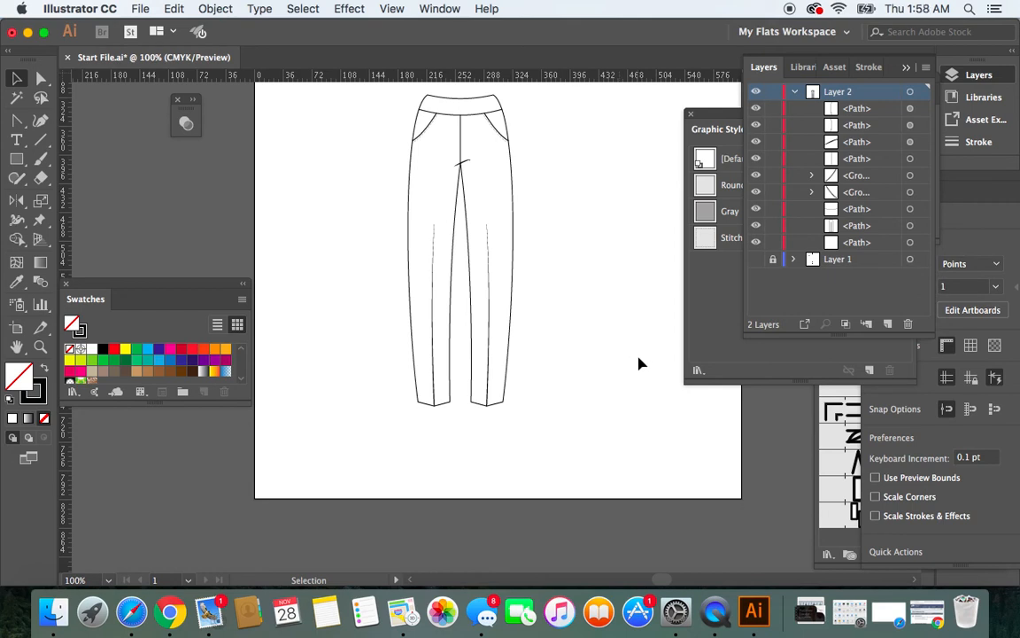
Step: Draw a straight vertical line about 21 pt long across the waistband, slightly left of center, with the Pen tool
key(super+equal)
key(super+equal)
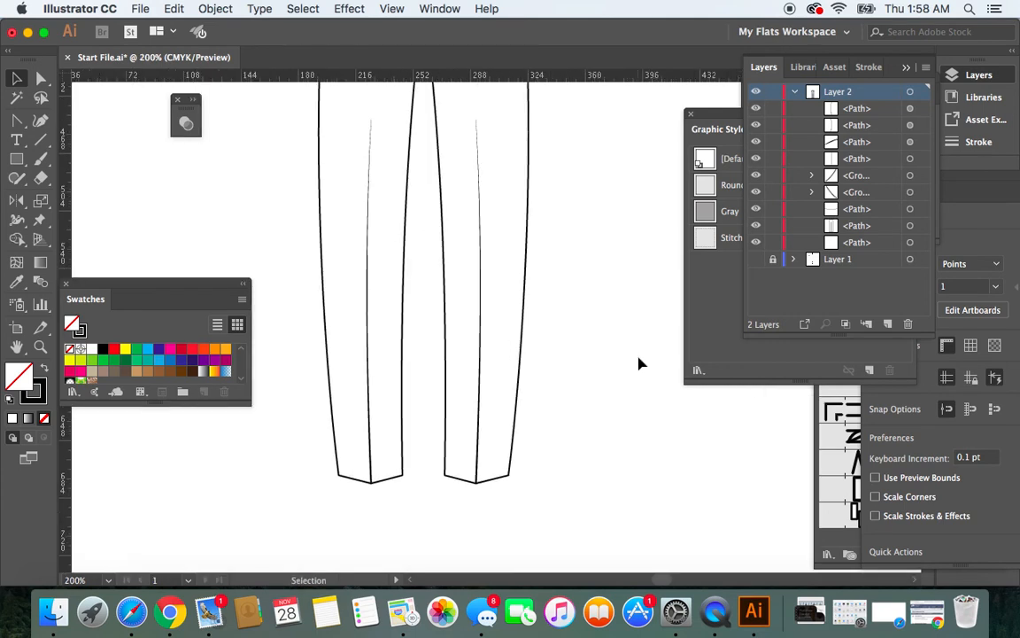
scroll(603, 371, up, 5)
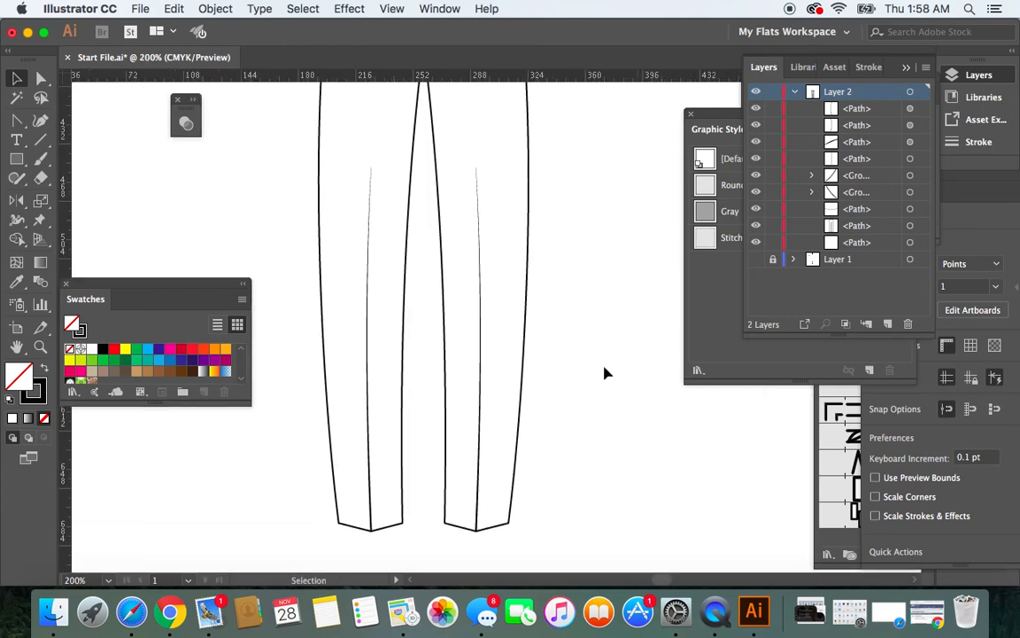
scroll(603, 371, up, 2)
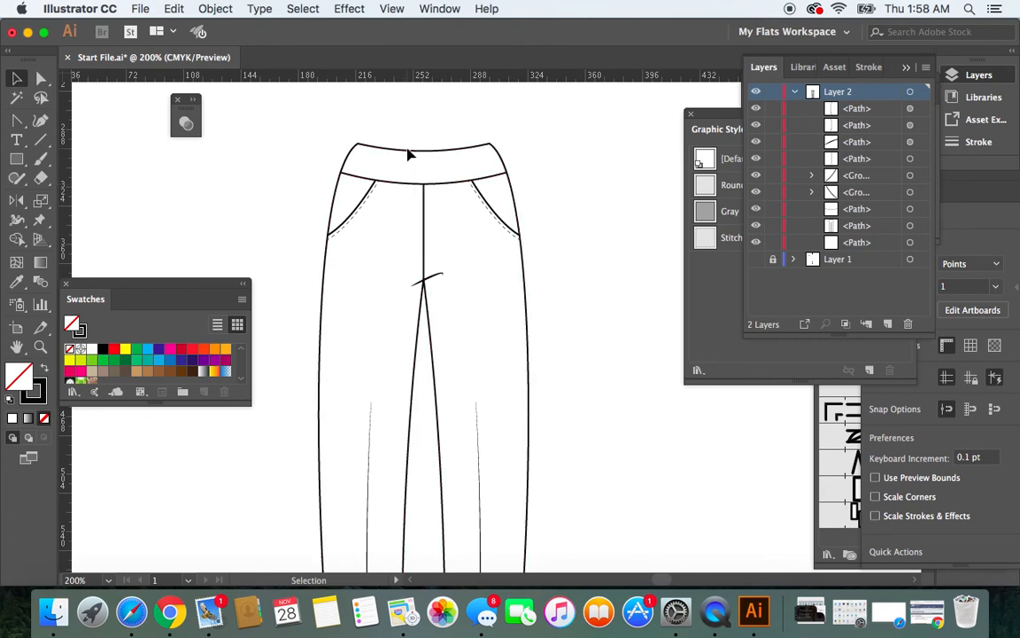
click(16, 122)
click(16, 122)
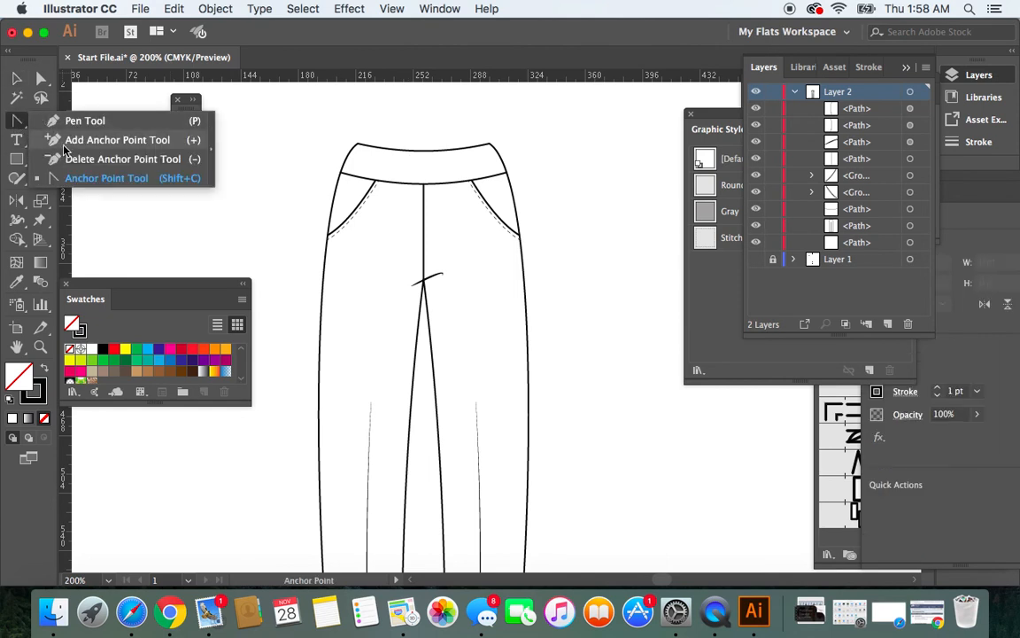
click(80, 120)
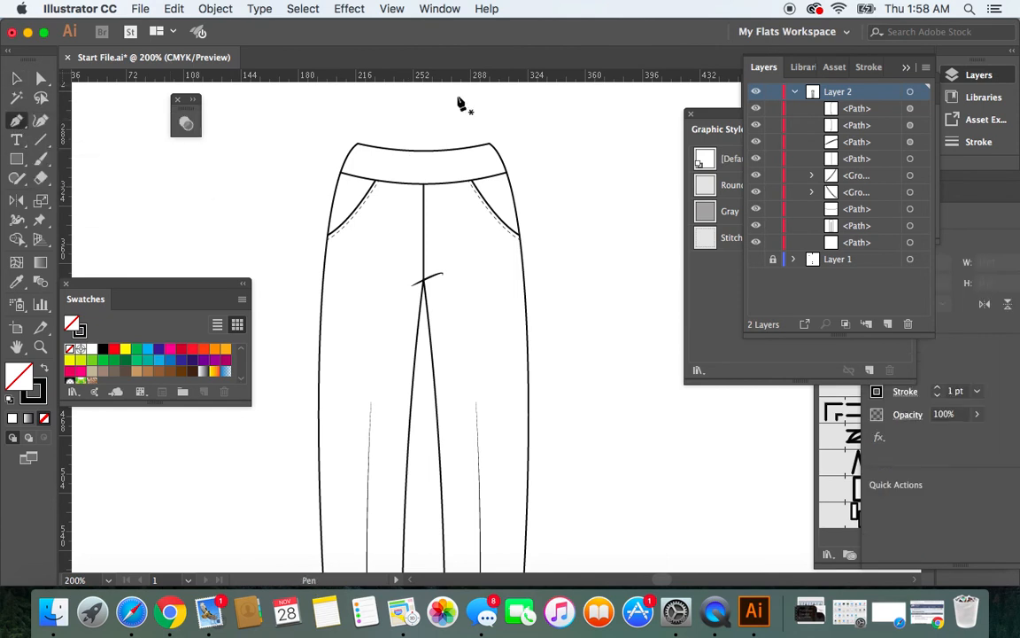
click(401, 151)
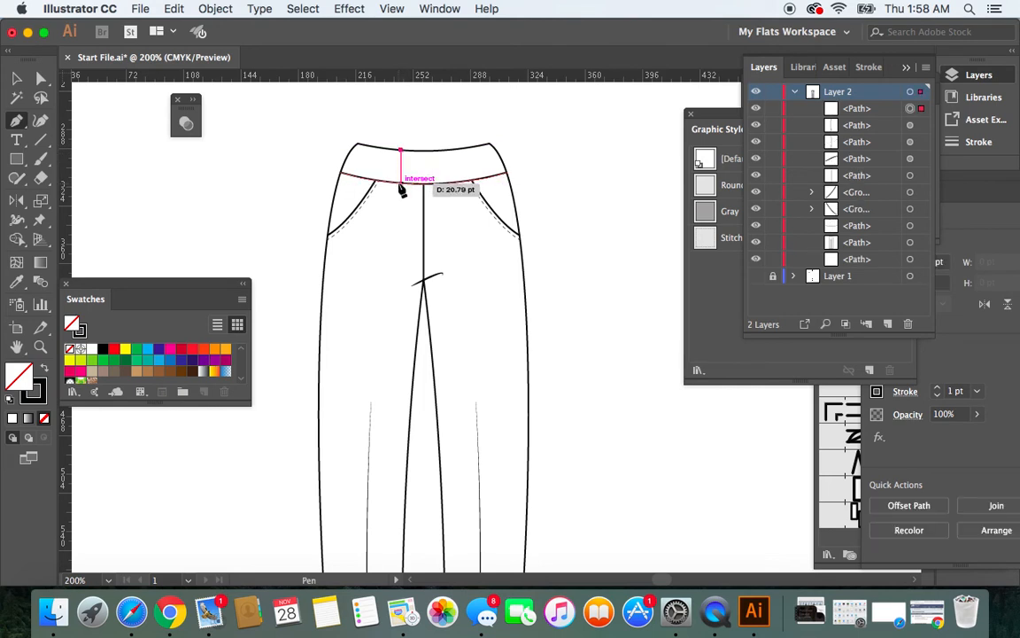
click(401, 184)
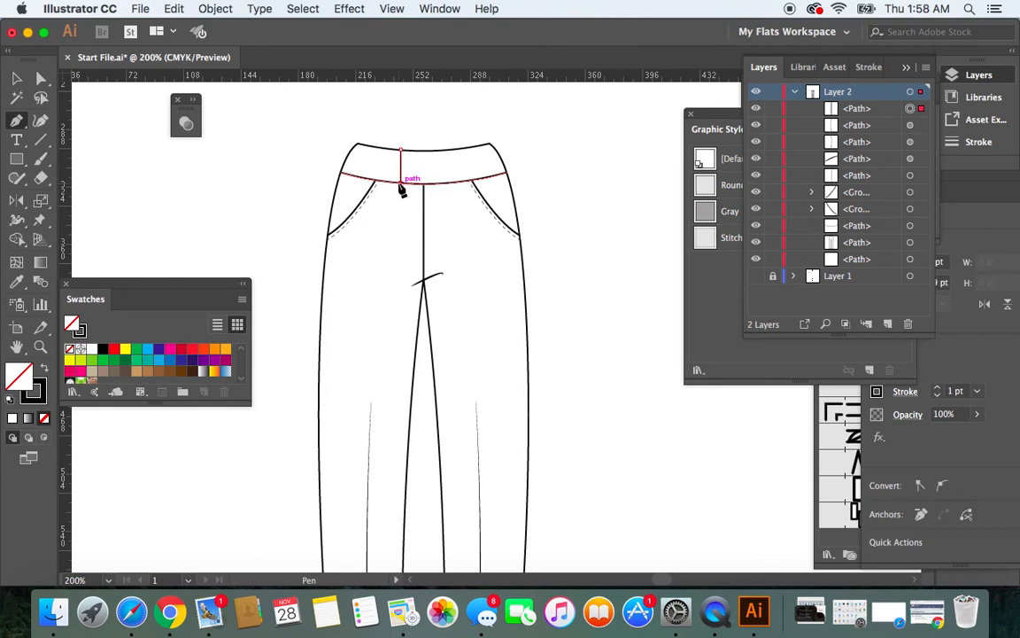
click(17, 79)
click(187, 179)
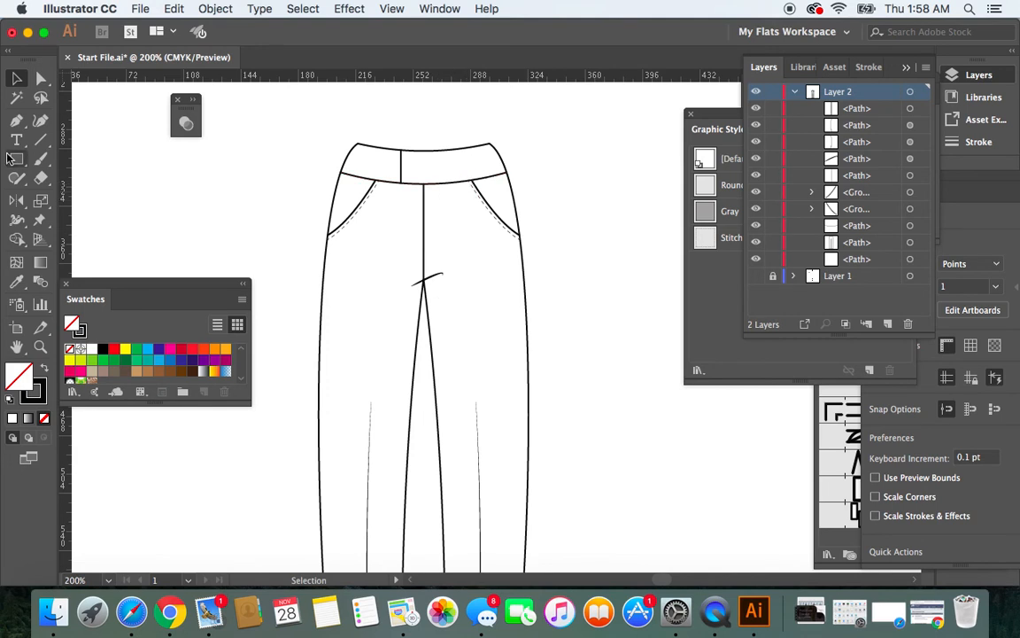
Step: Draw an L-shaped fly outline about 9 pt wide and 35 pt long from the waistband seam to the center front seam
click(16, 120)
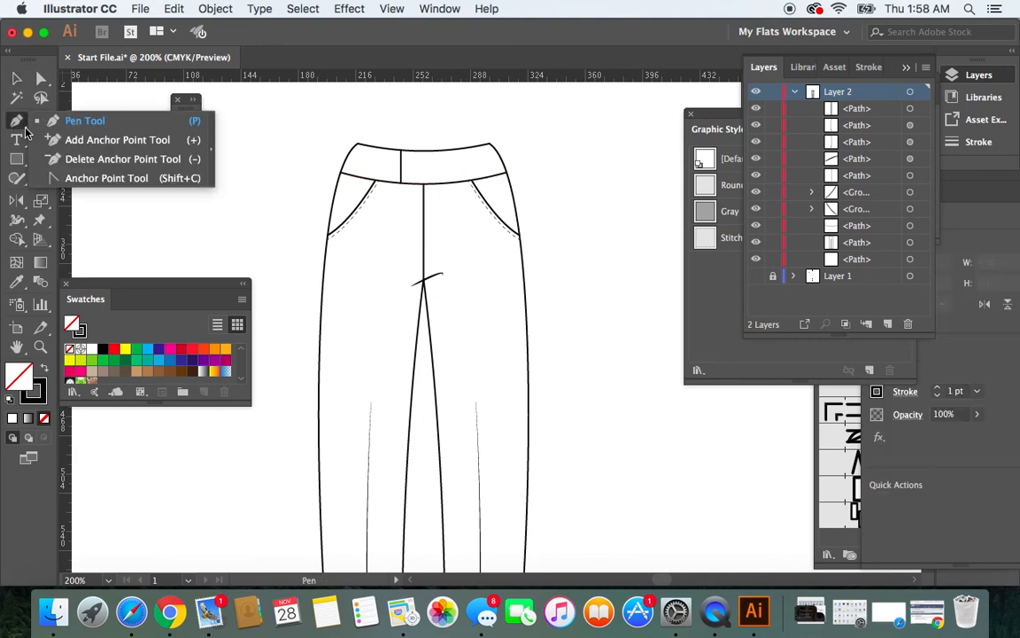
click(78, 124)
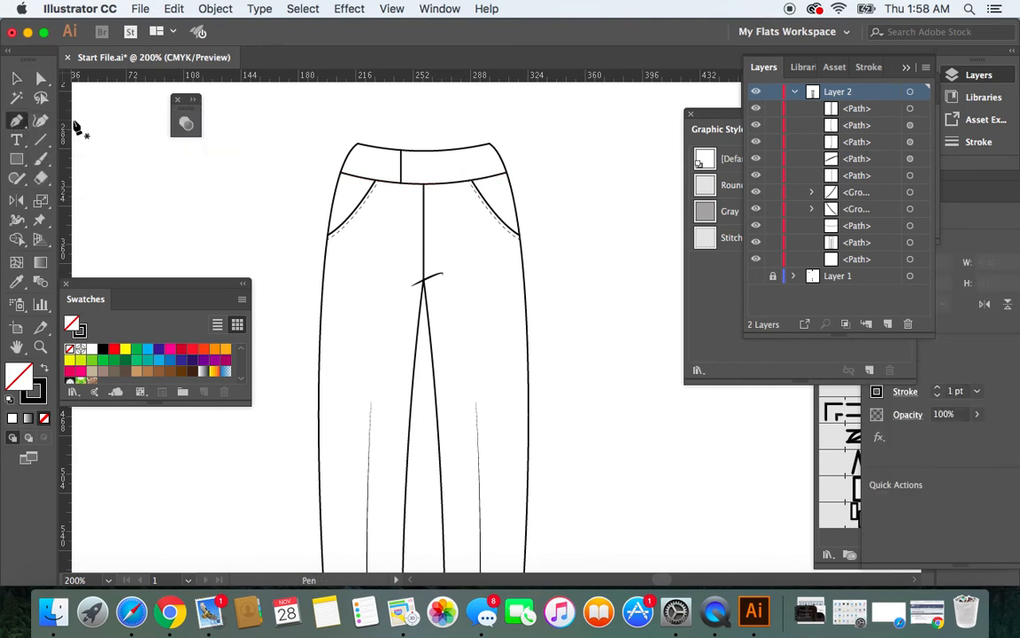
click(437, 184)
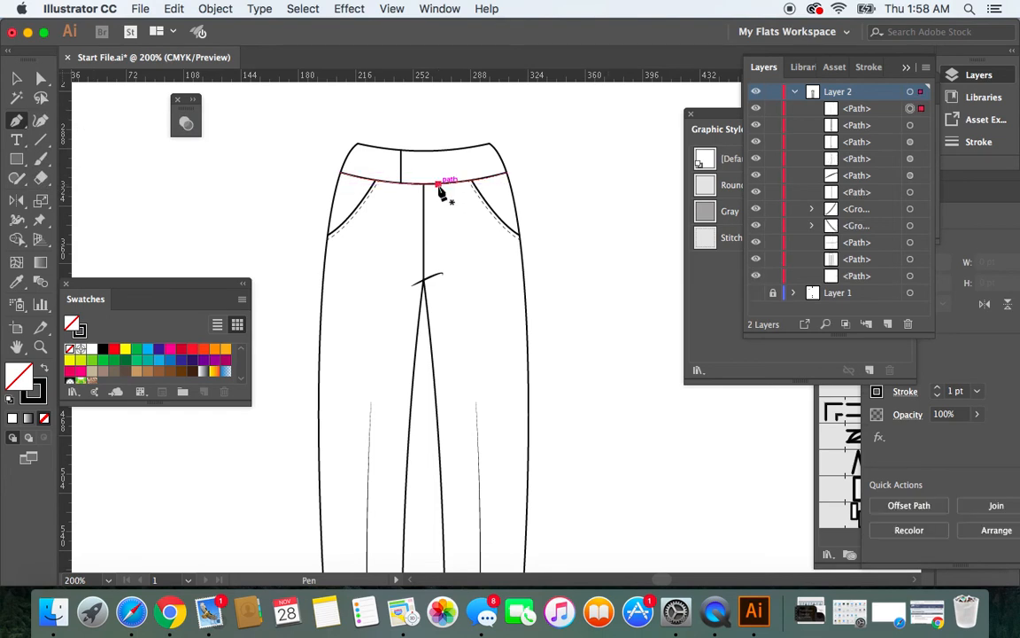
click(438, 238)
click(424, 239)
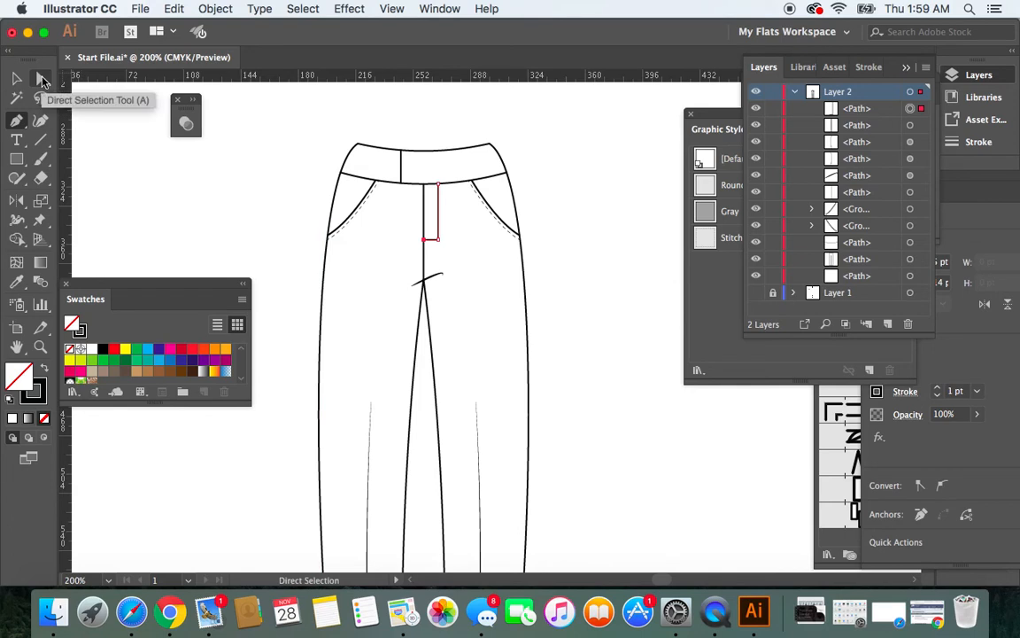
Step: Round the lower outer corner of the fly outline using its live corner, and deselect the path
click(41, 79)
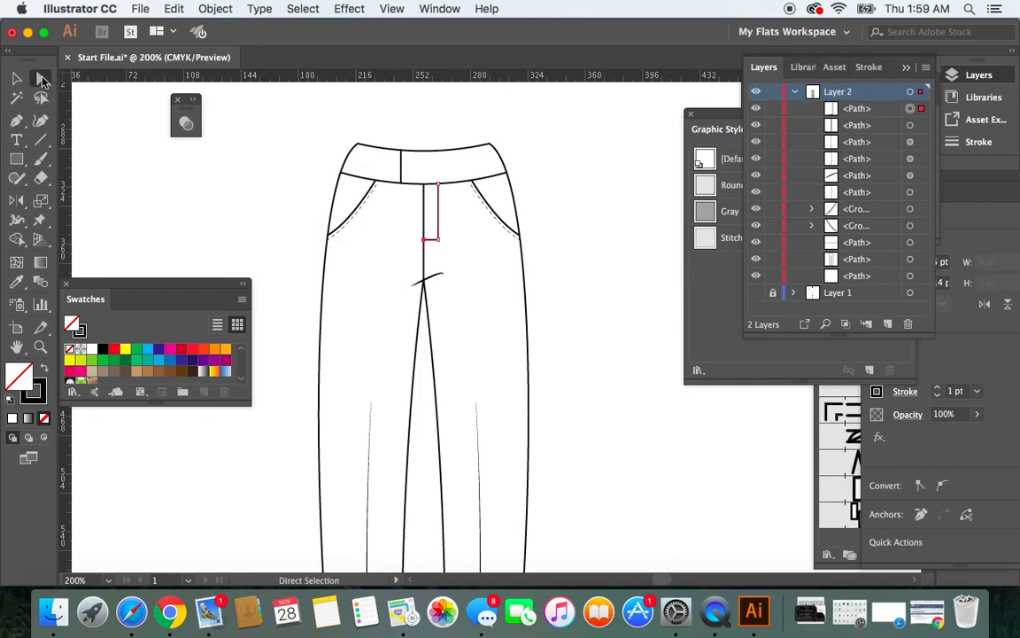
click(439, 240)
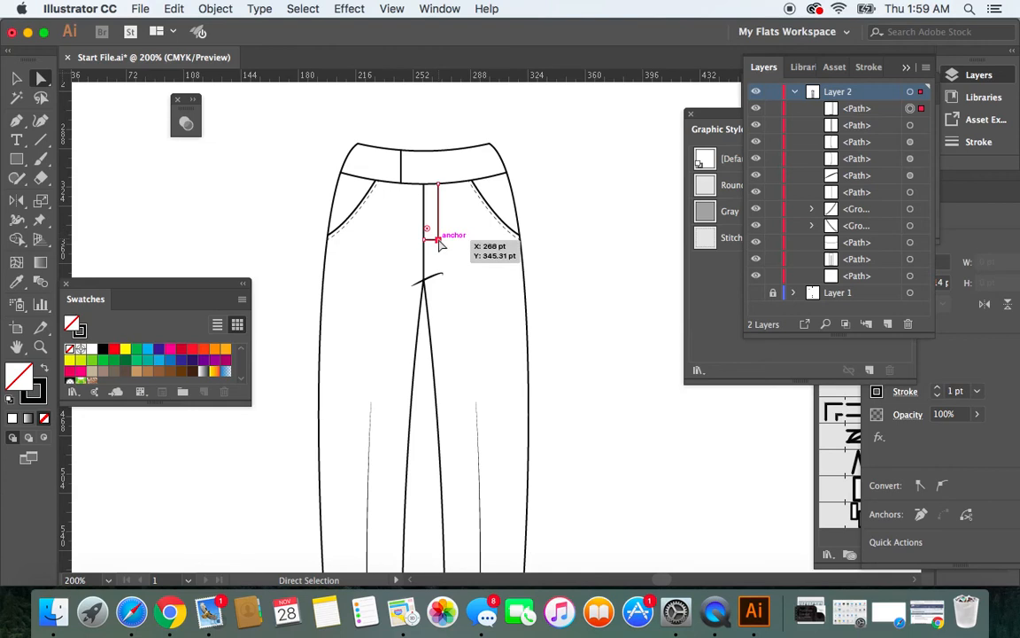
drag(441, 246, 443, 245)
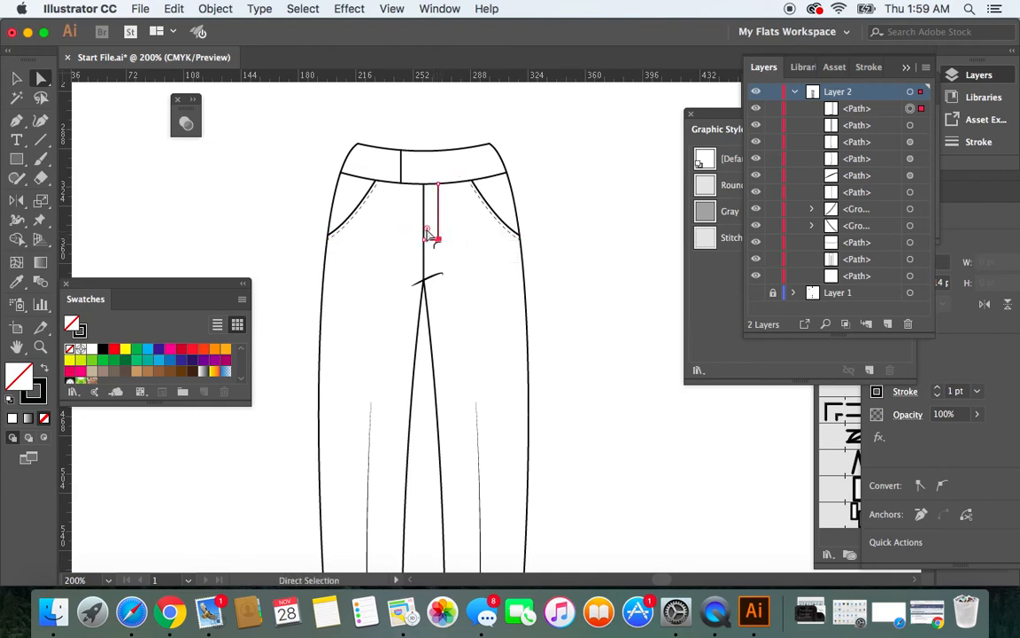
drag(427, 232, 429, 235)
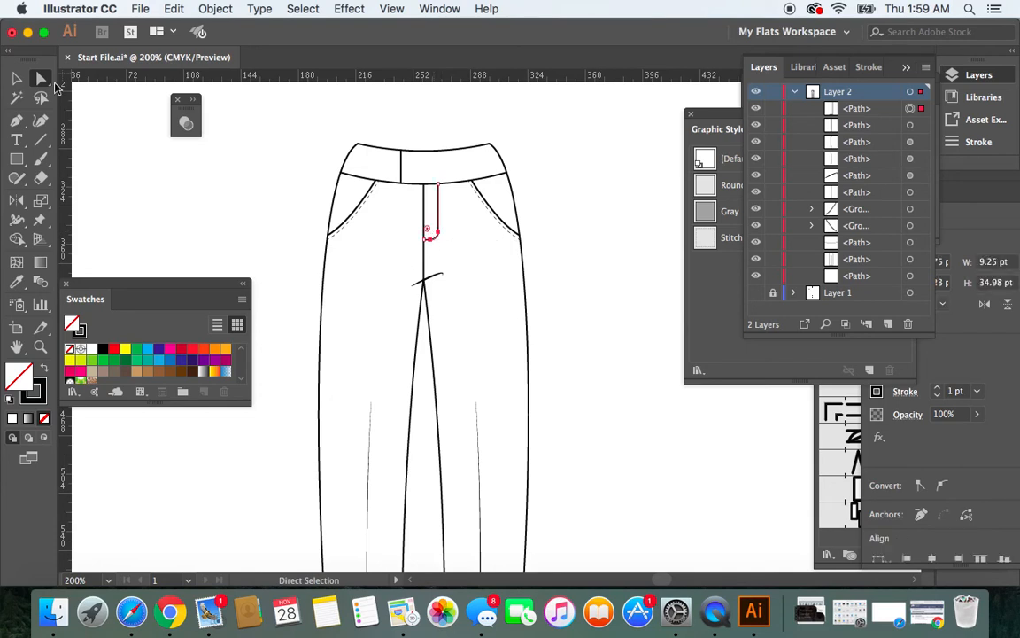
click(16, 78)
click(127, 198)
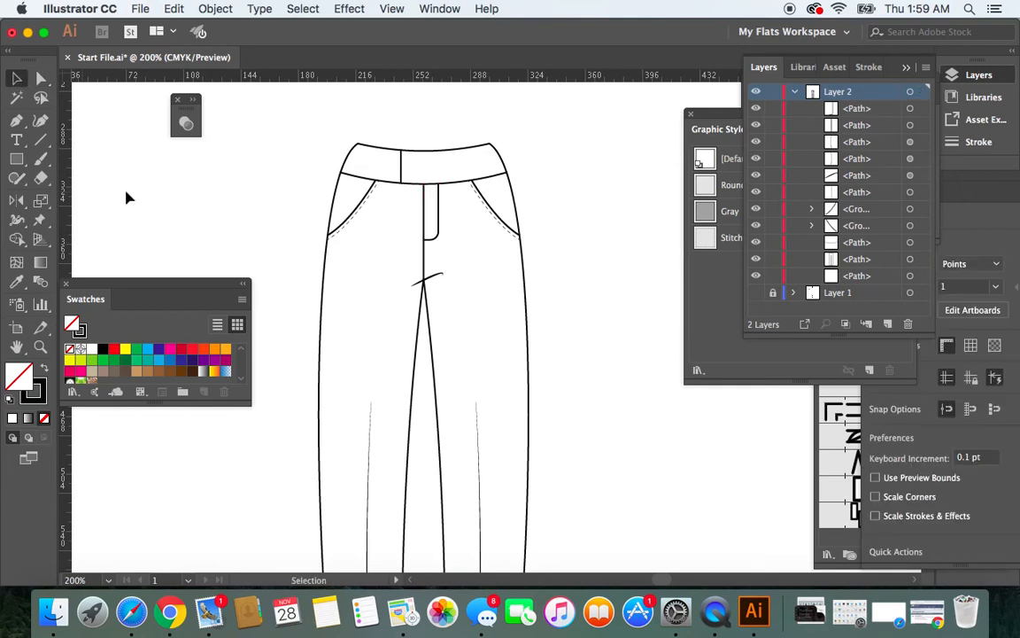
Step: Delete the rounded fly outline beside the center front seam
key(super+equal)
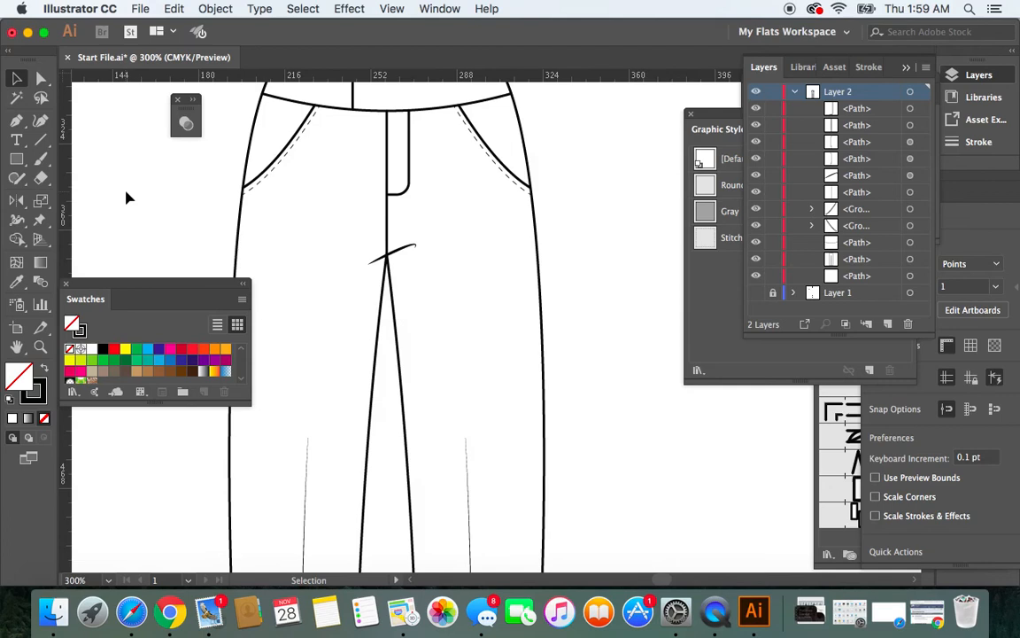
key(super+equal)
key(super+equal)
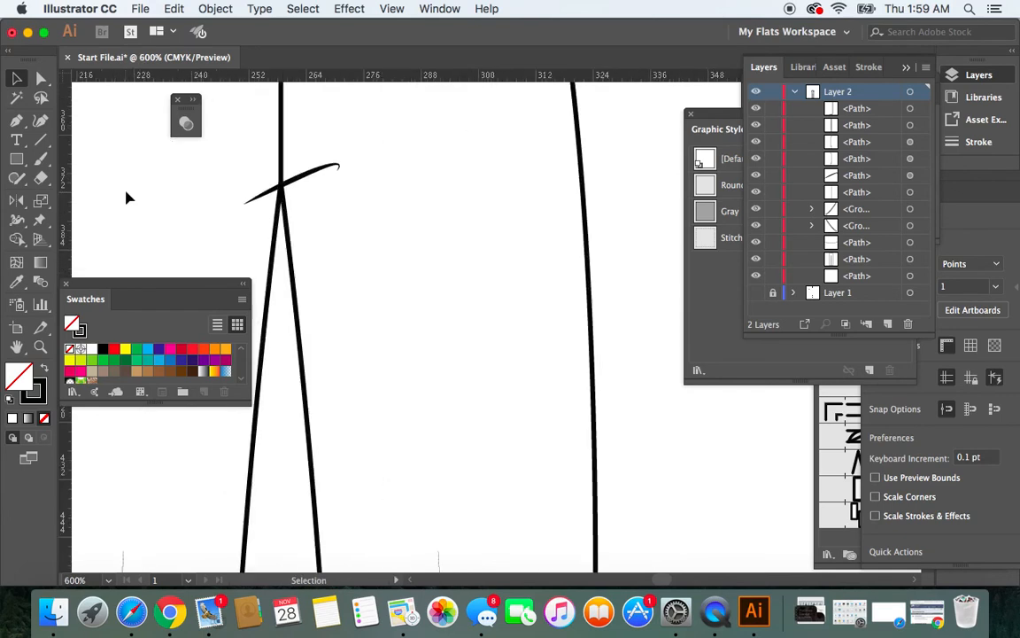
scroll(399, 223, up, 5)
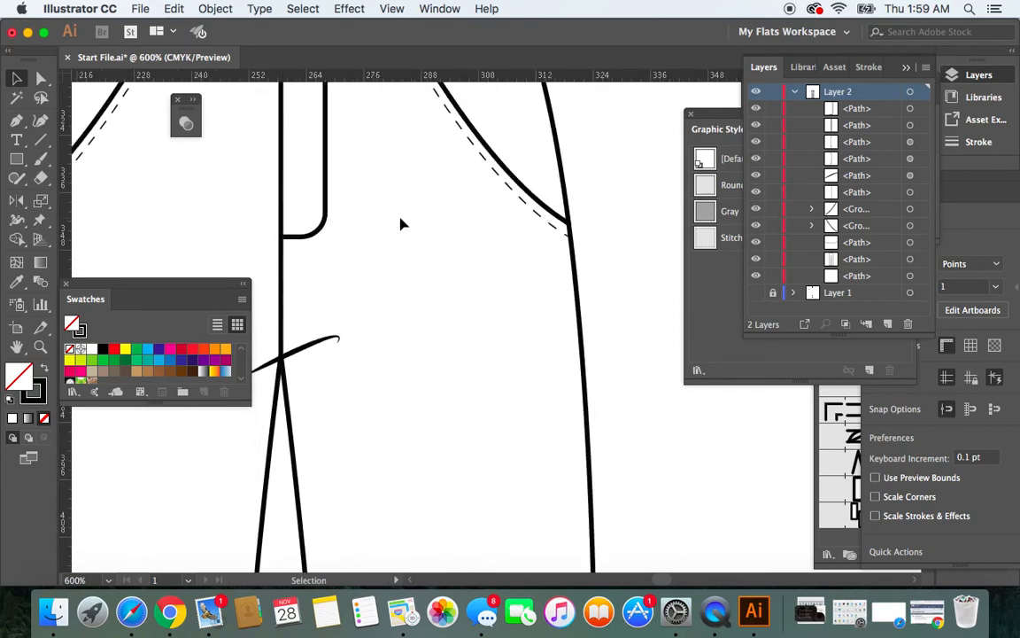
scroll(400, 224, up, 2)
click(327, 196)
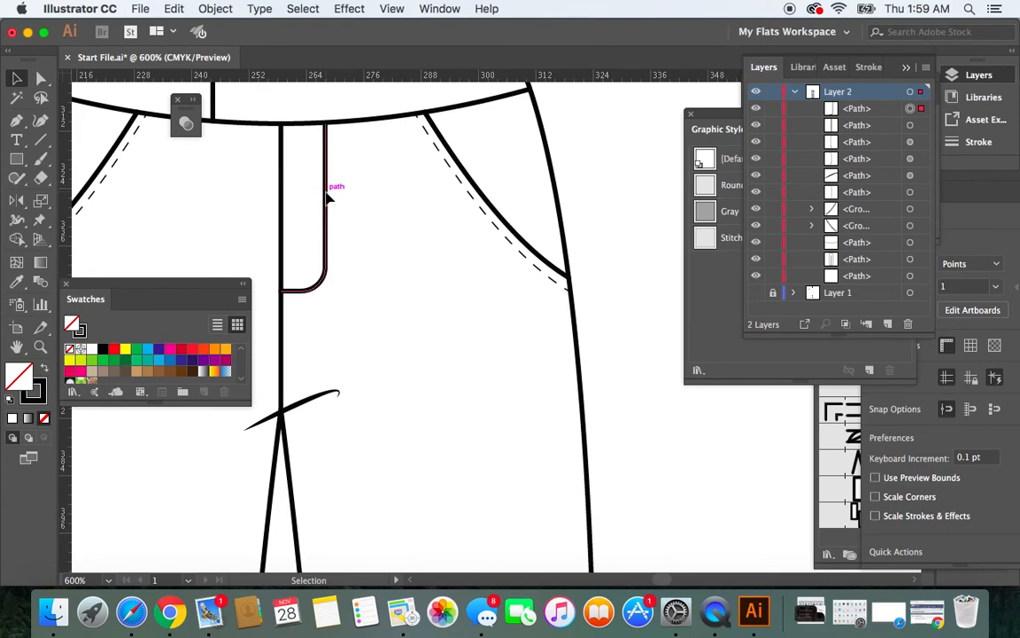
key(Delete)
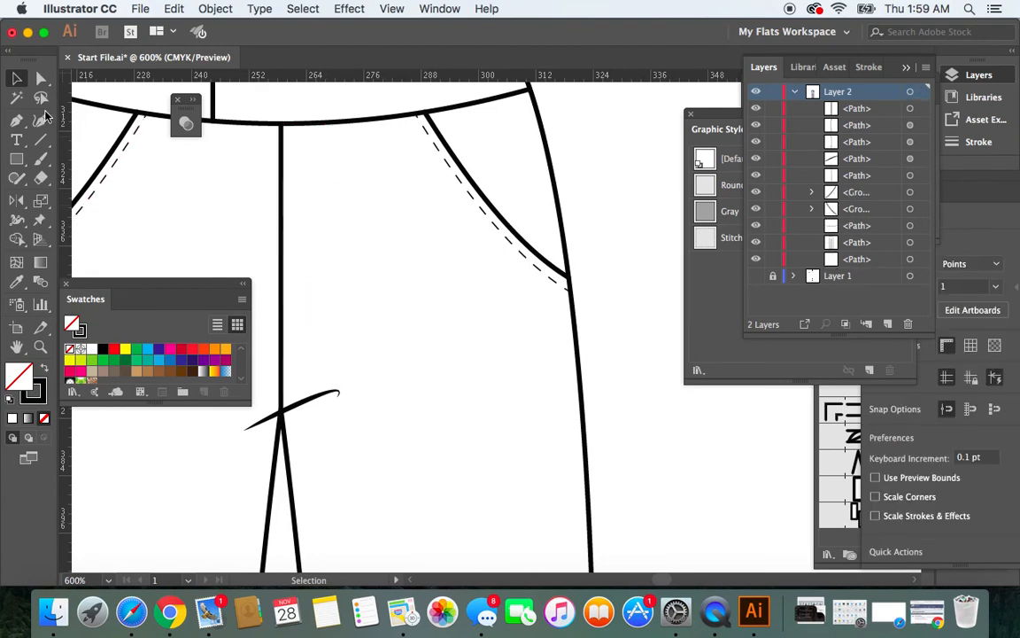
Step: Draw a square-cornered fly outline with the Pen tool, about 9 pt wide and 35 pt long, from waistband seam to center front seam
click(17, 121)
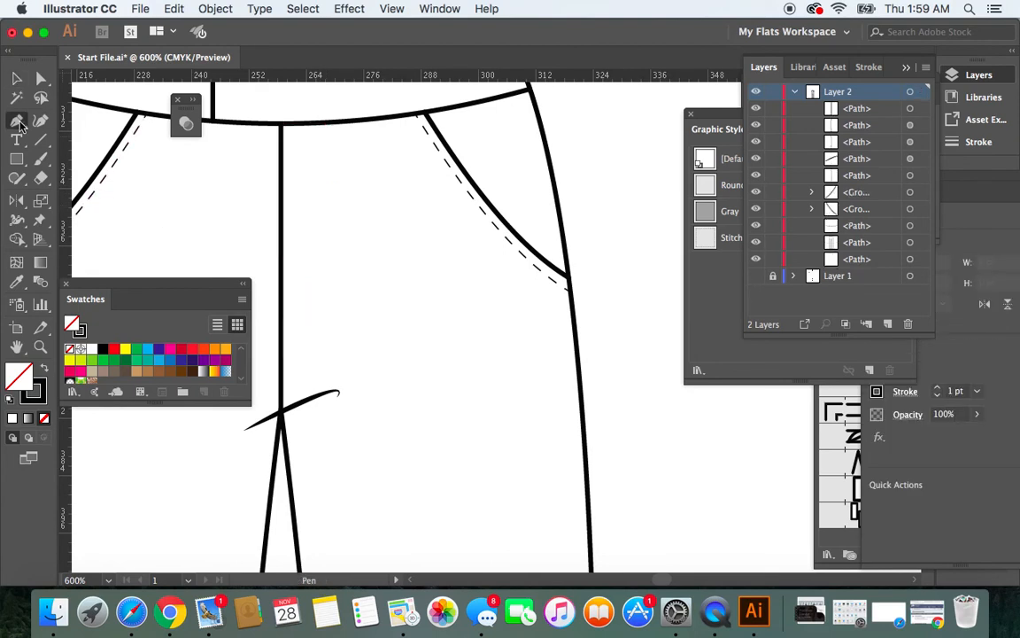
click(324, 124)
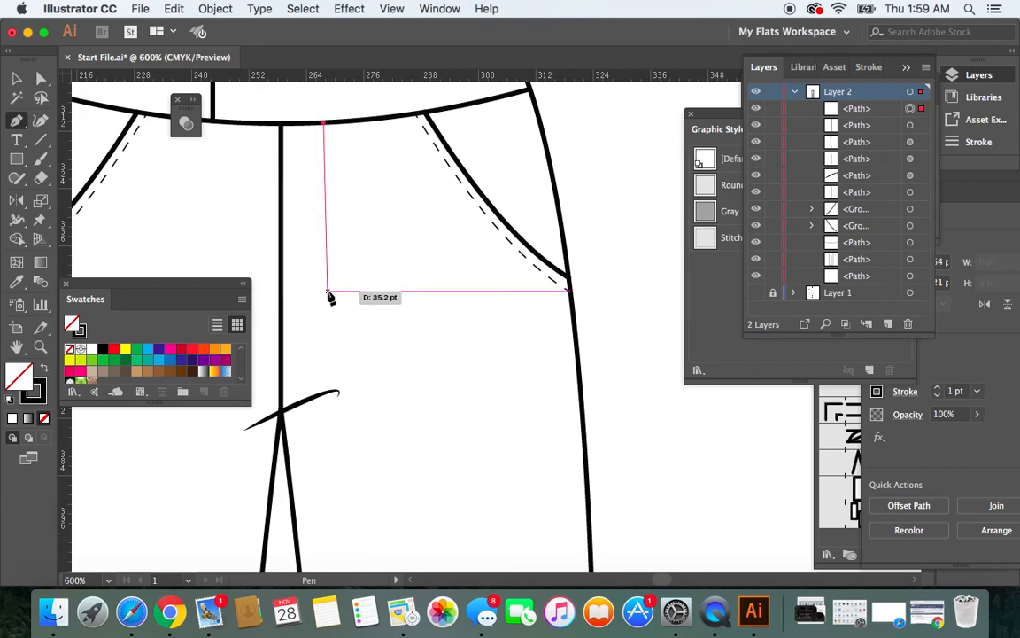
click(326, 293)
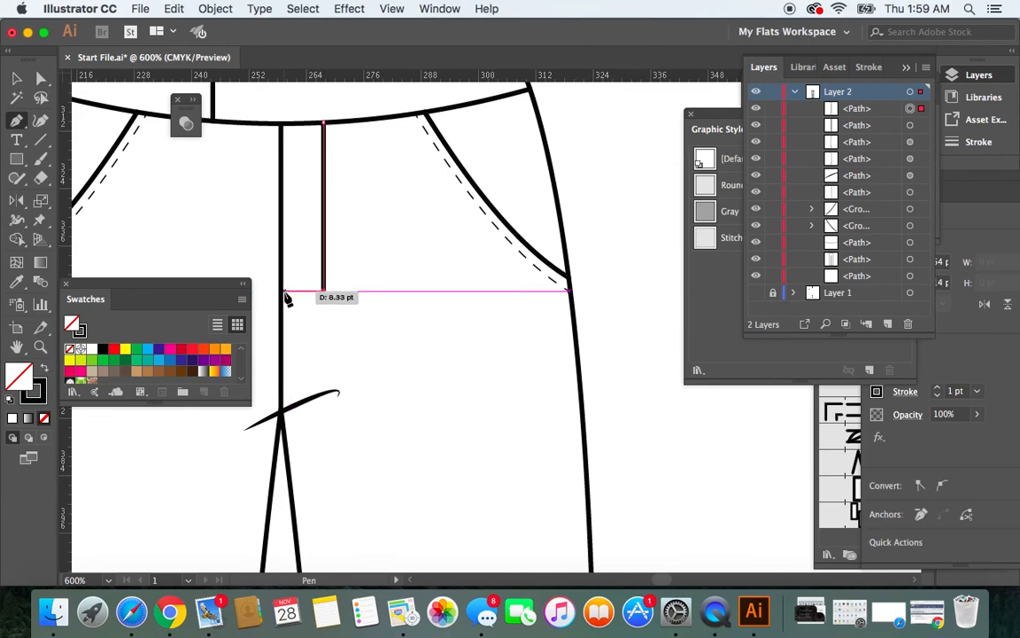
click(284, 293)
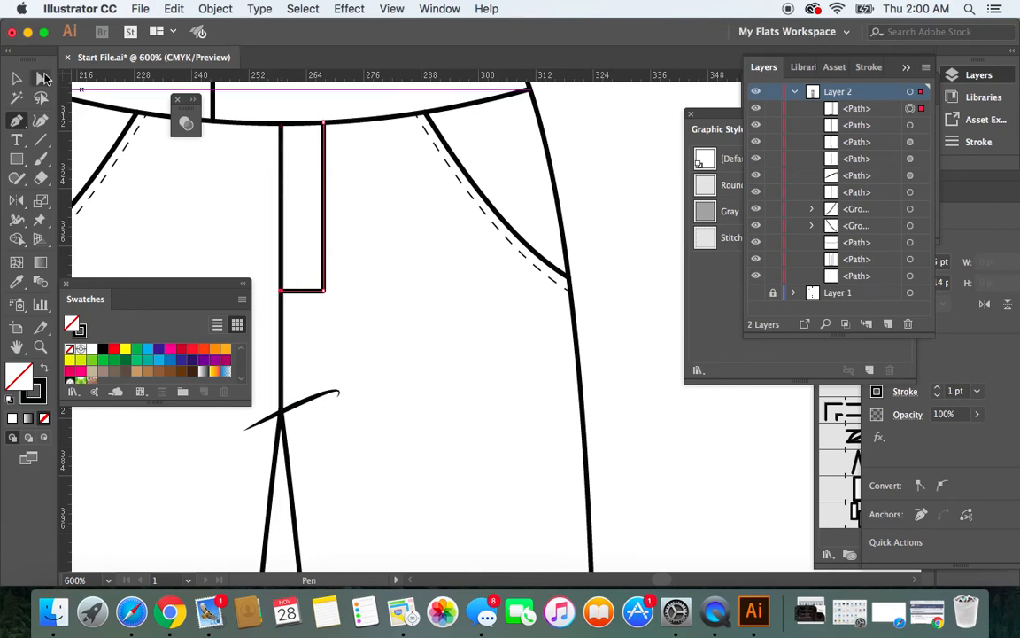
click(16, 78)
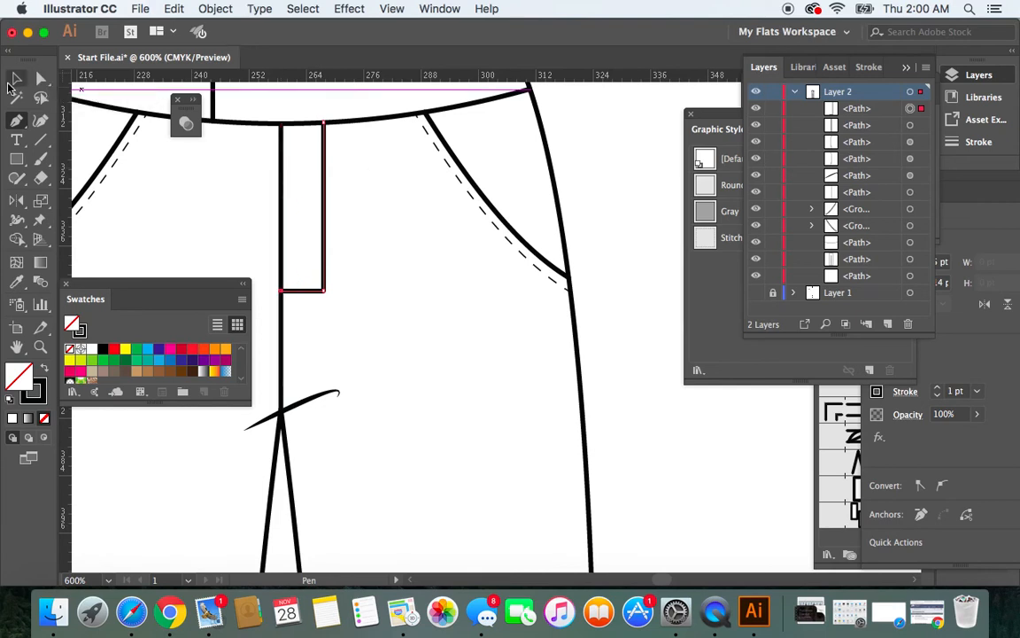
click(422, 306)
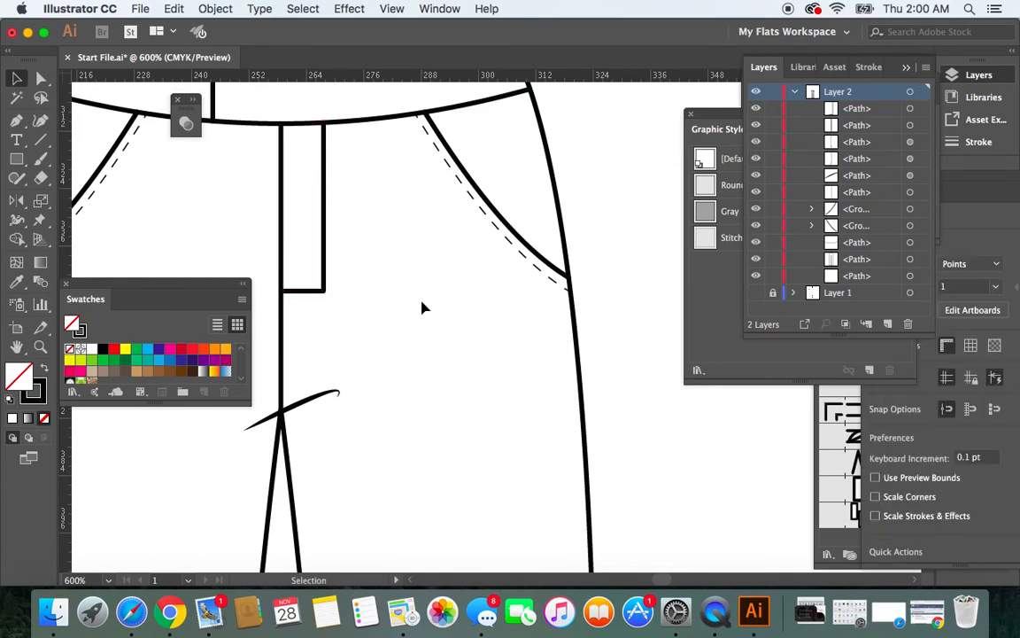
Step: Round the lower outer corner of the fly outline to a radius of about 3 pt and deselect it
click(326, 204)
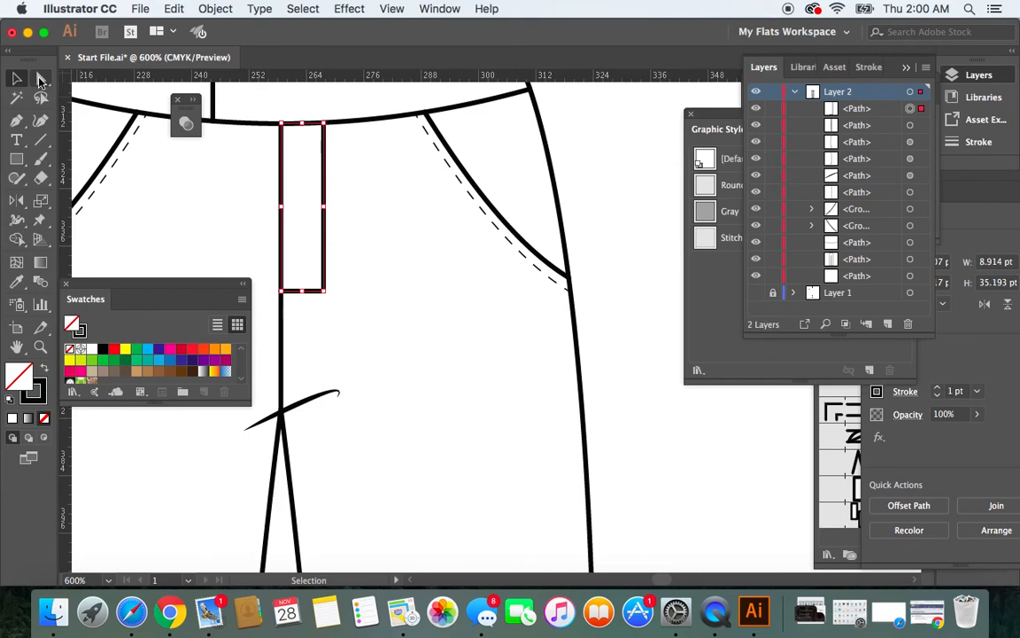
click(38, 81)
click(38, 80)
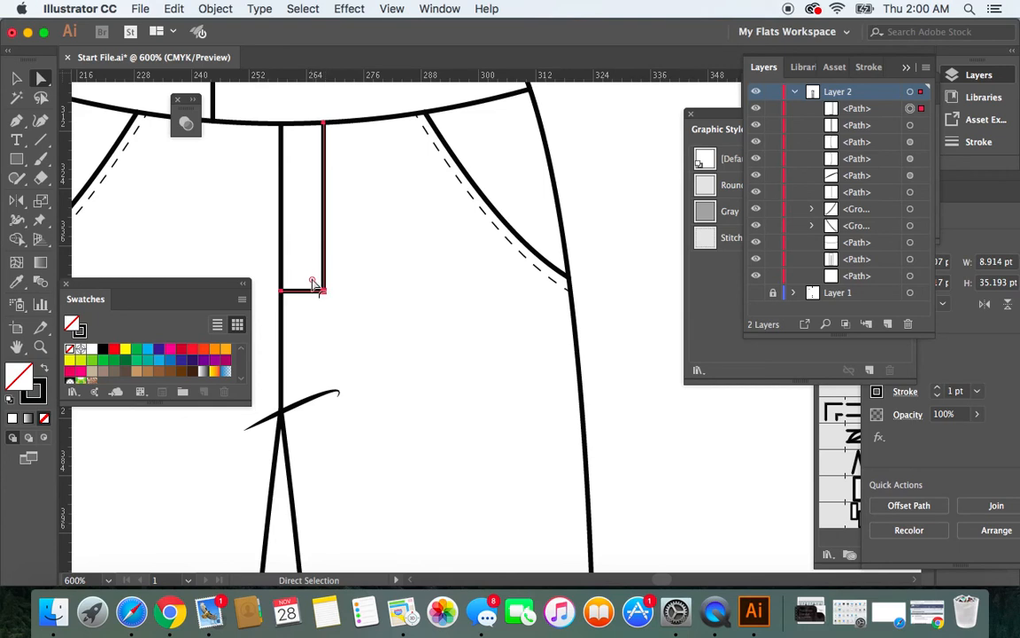
drag(312, 282, 311, 279)
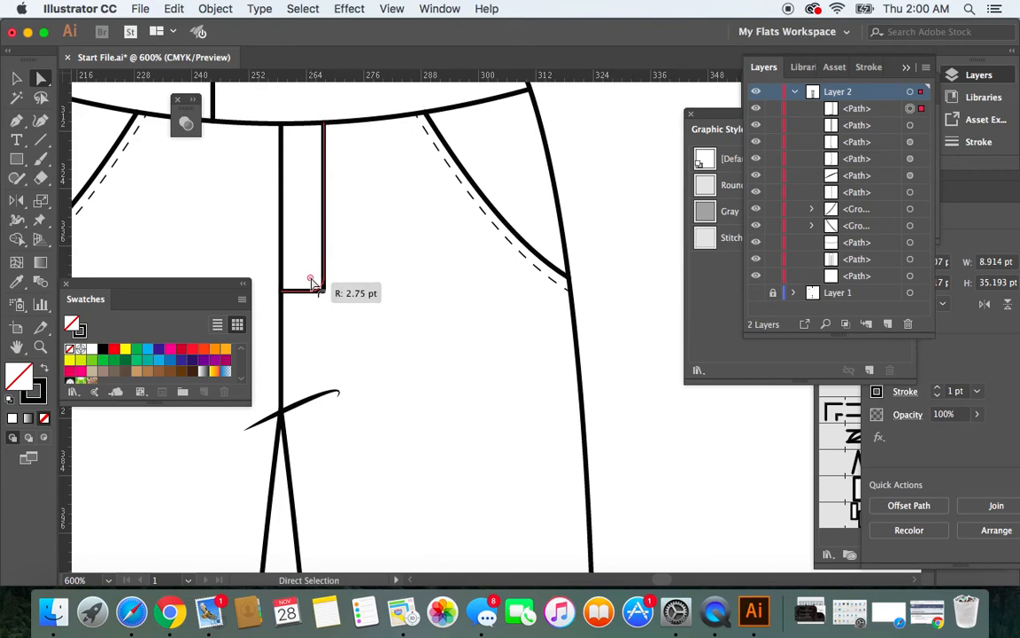
drag(312, 281, 309, 279)
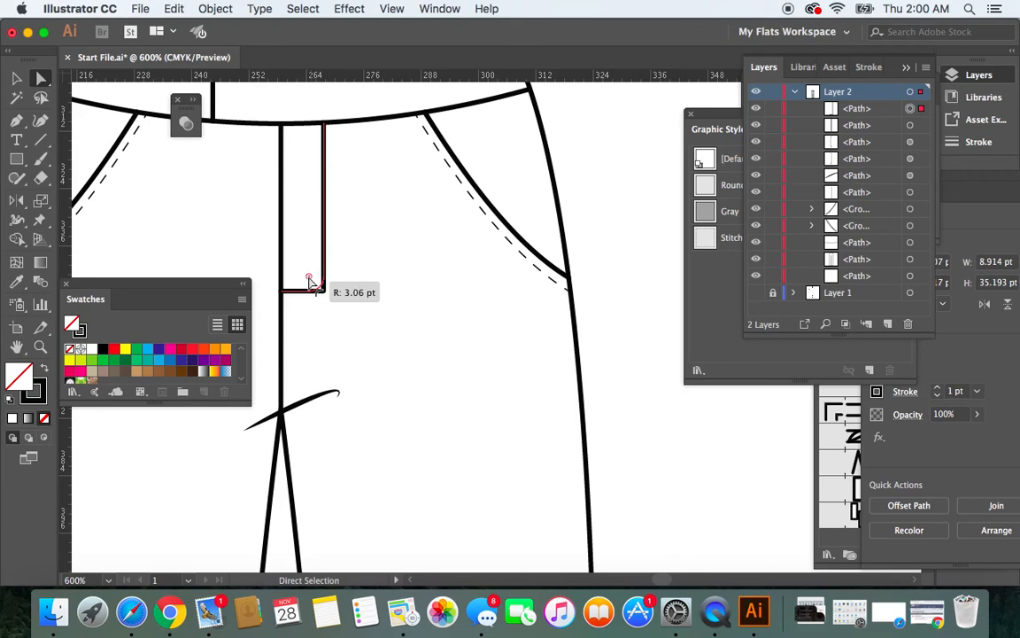
drag(310, 280, 310, 280)
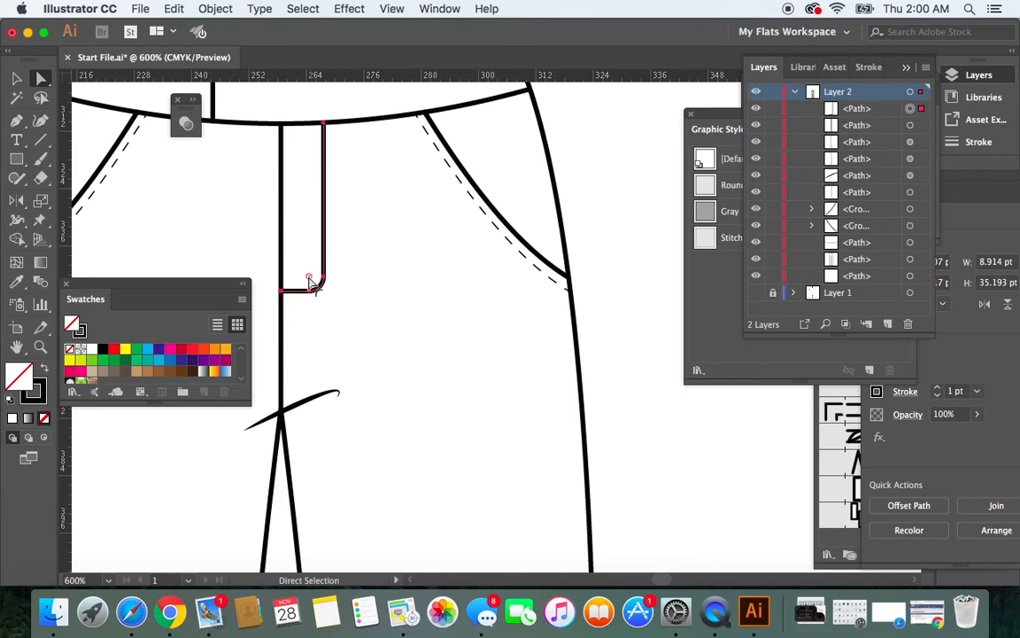
click(16, 78)
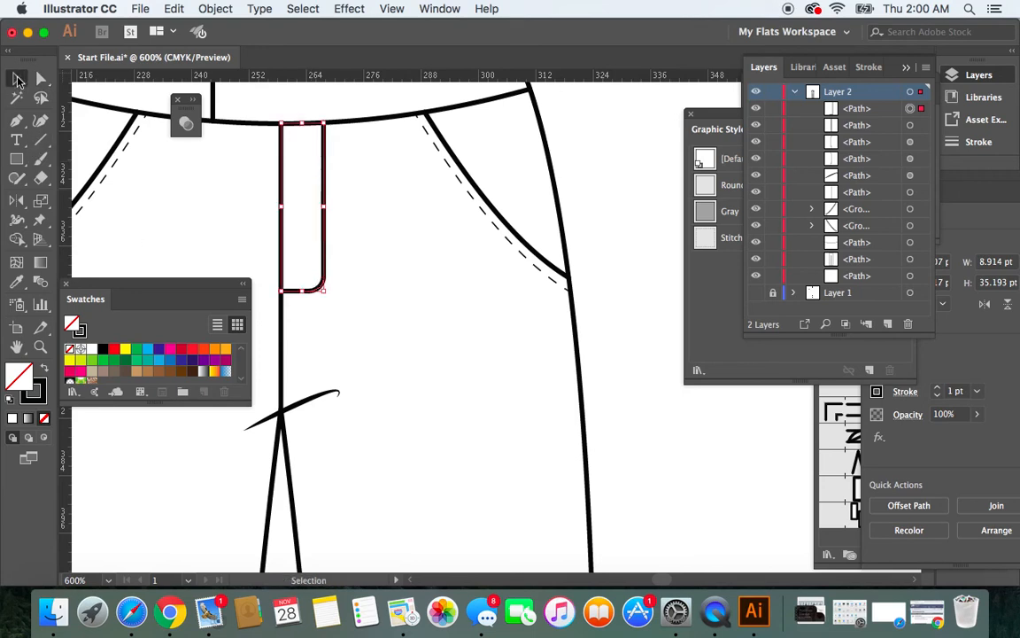
click(408, 314)
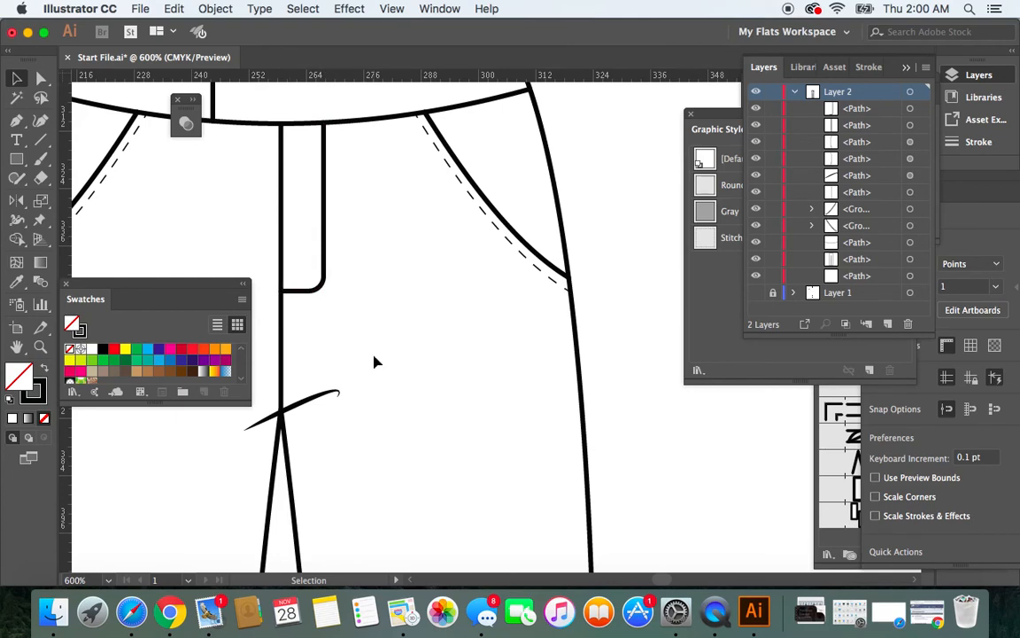
Step: Apply the Stitches graphic style to the rounded fly outline and deselect it
click(327, 257)
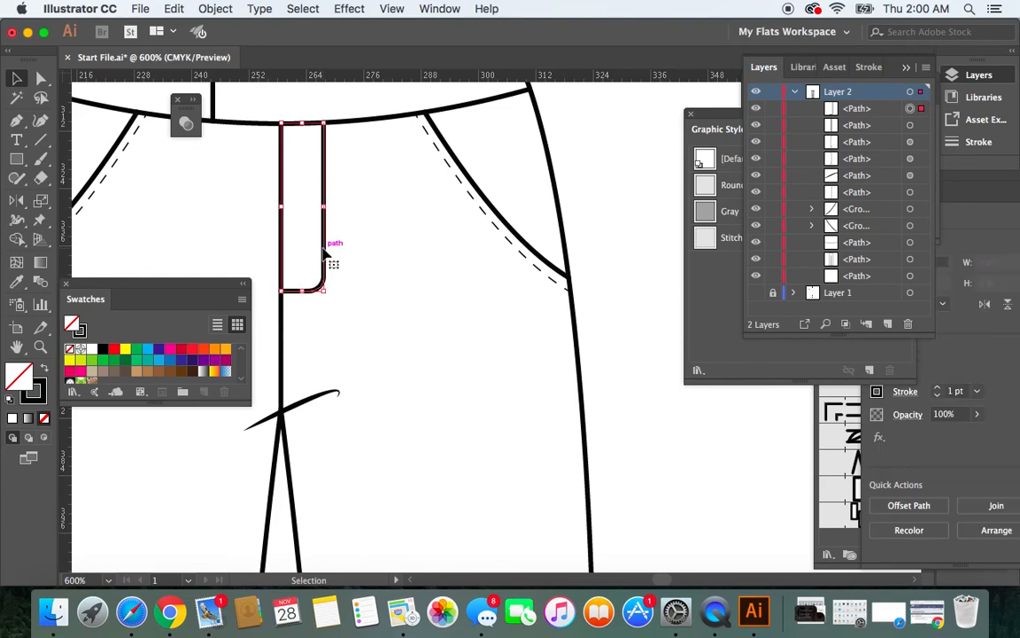
click(737, 239)
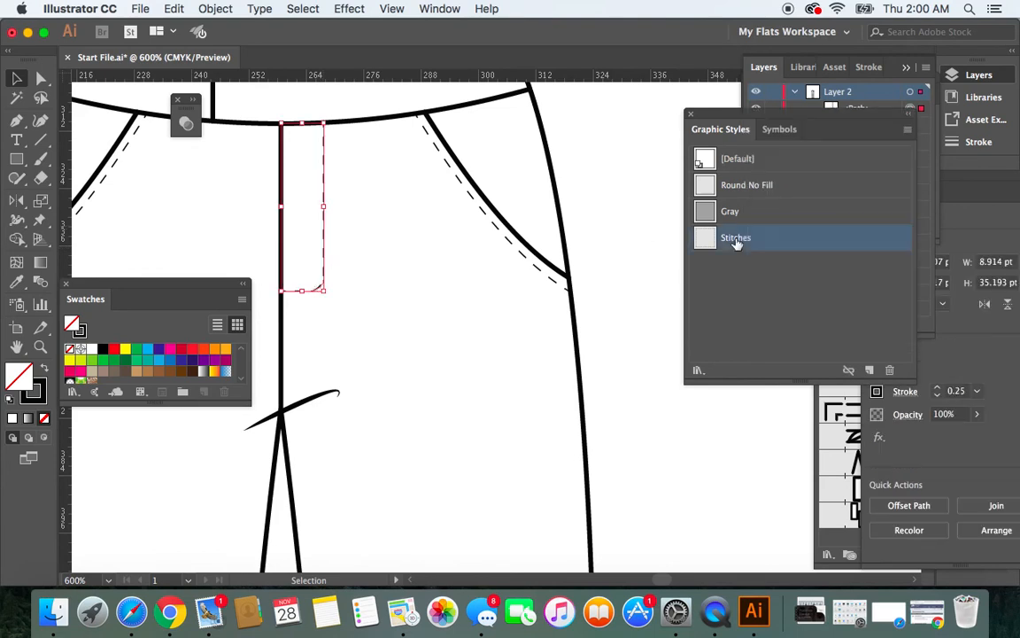
click(15, 78)
click(517, 382)
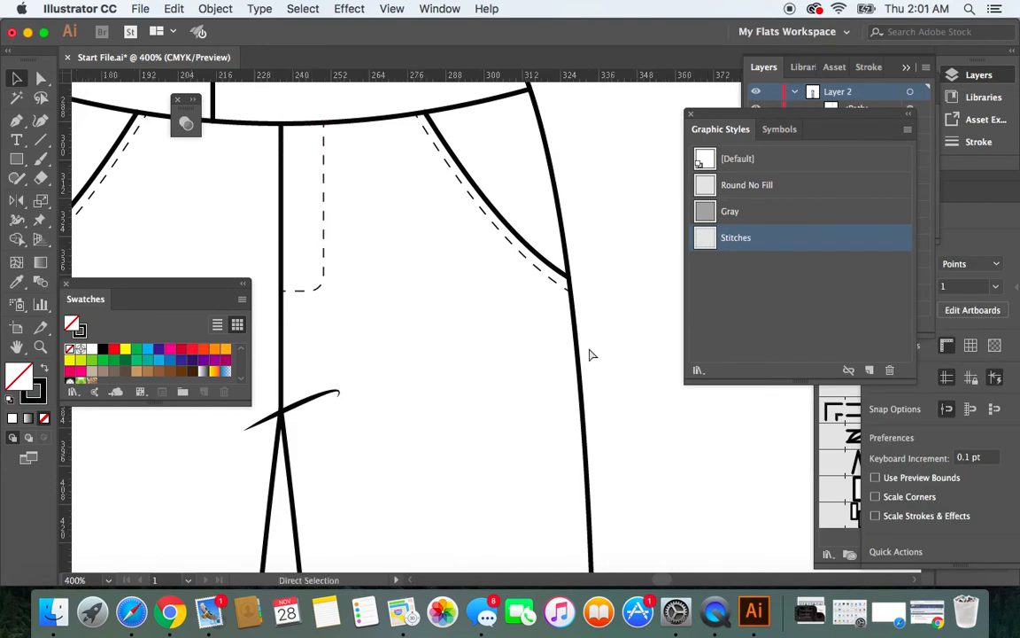
Step: Select every path of the pants flat from waistband to hem and group them into one object
key(super+minus)
key(super+minus)
key(super+minus)
key(super+minus)
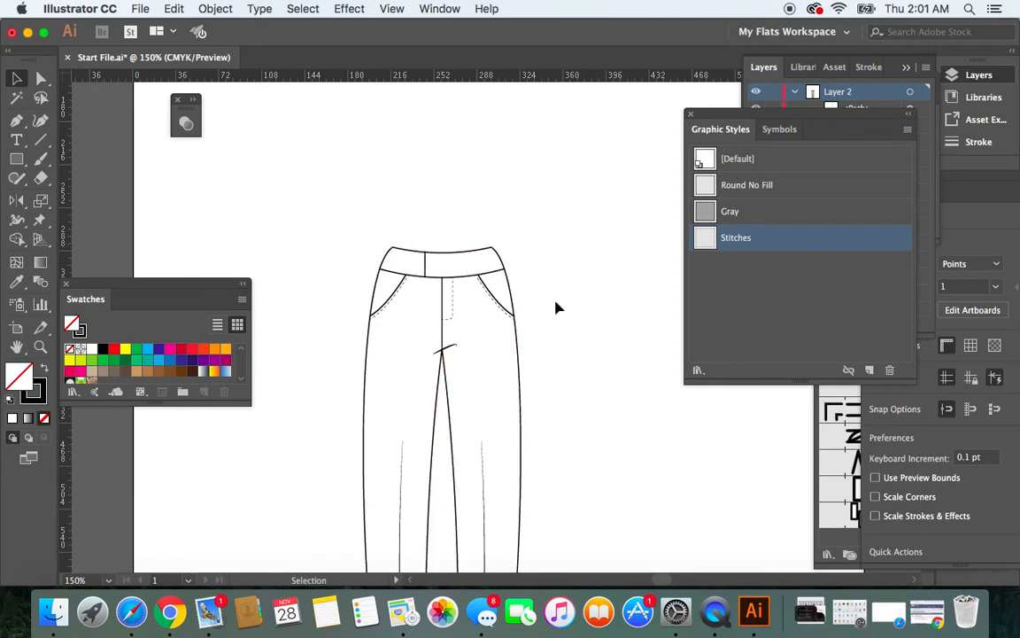
scroll(574, 382, down, 4)
scroll(574, 382, up, 1)
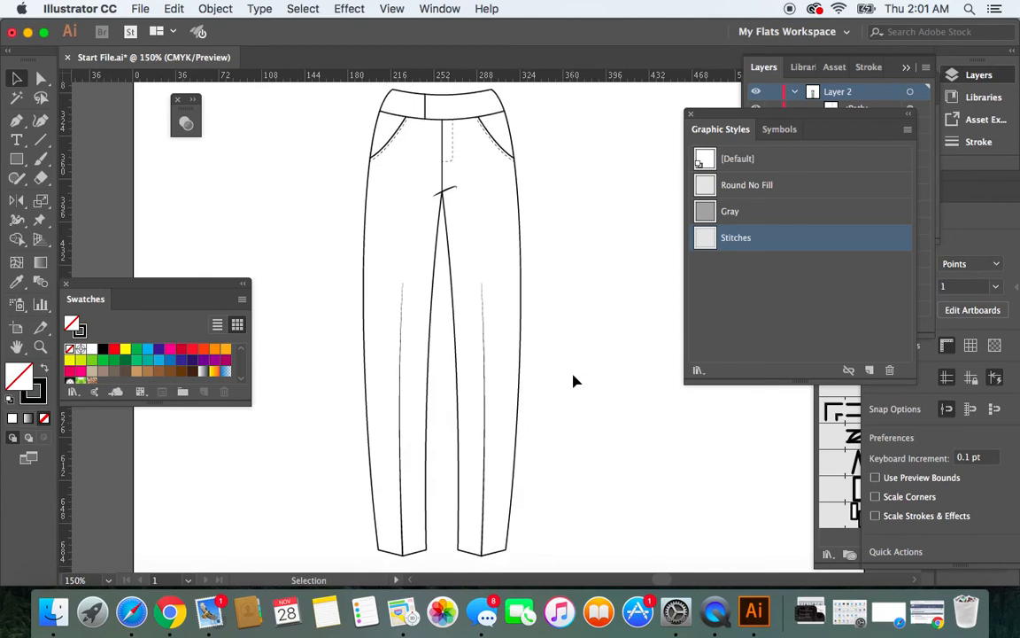
scroll(574, 382, down, 1)
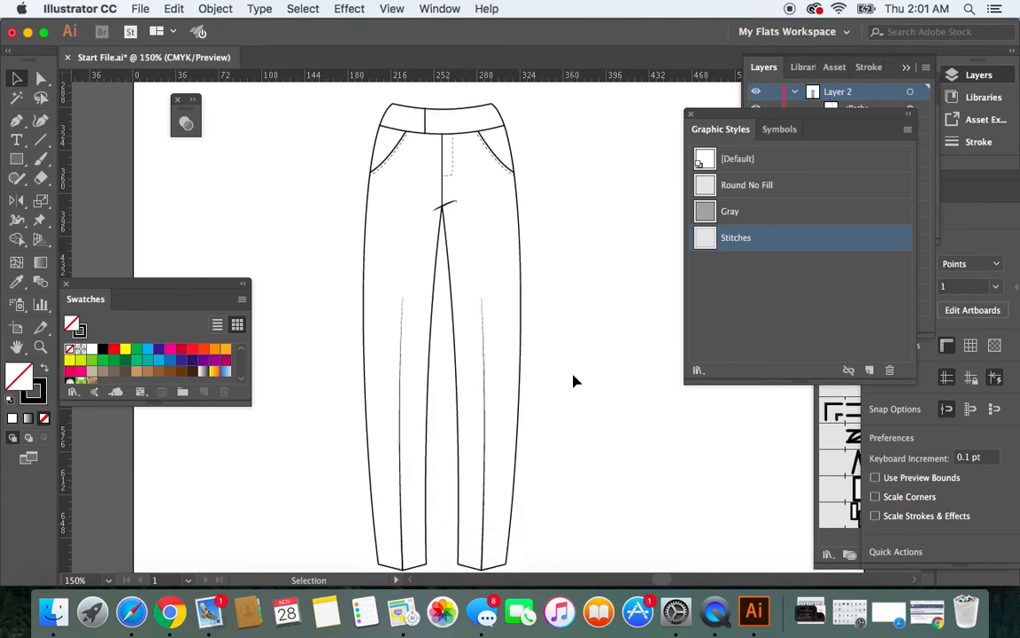
scroll(573, 382, down, 1)
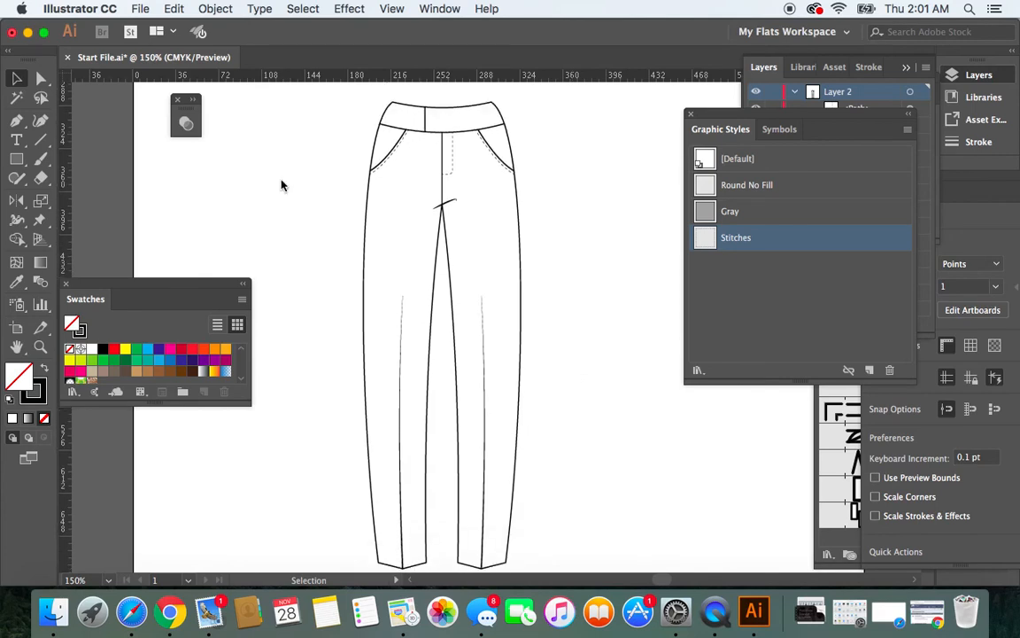
mouse_move(305, 85)
mouse_down()
mouse_move(561, 462)
mouse_move(596, 574)
mouse_move(601, 535)
mouse_up()
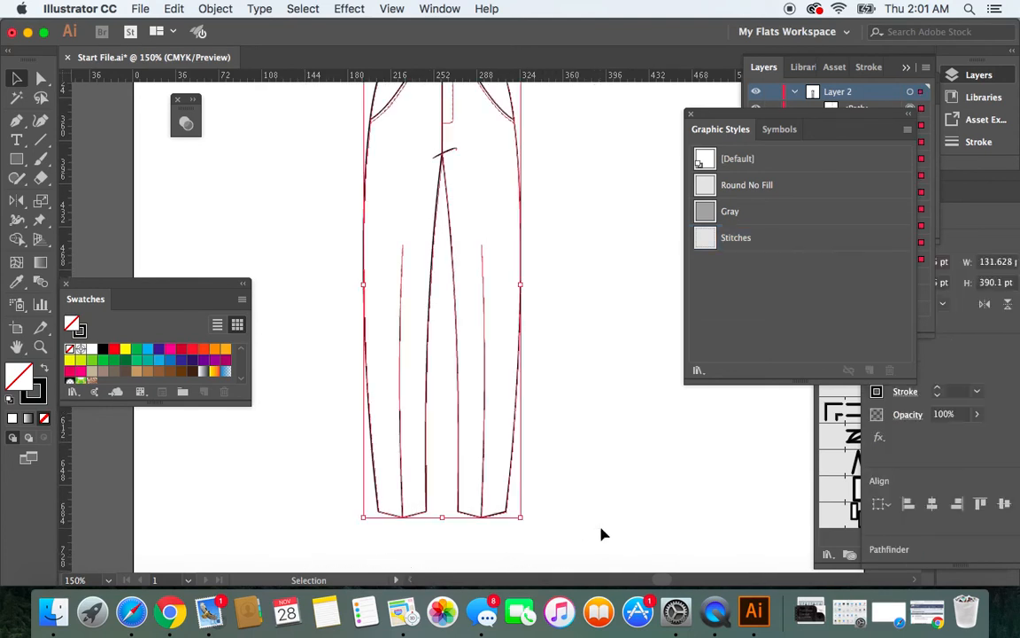
scroll(574, 260, up, 5)
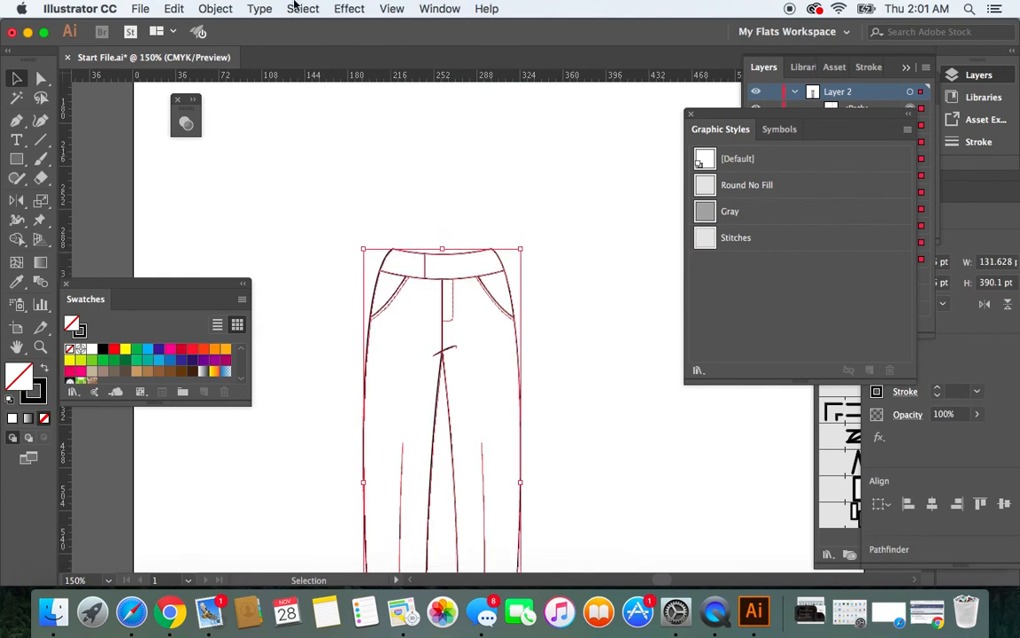
click(174, 9)
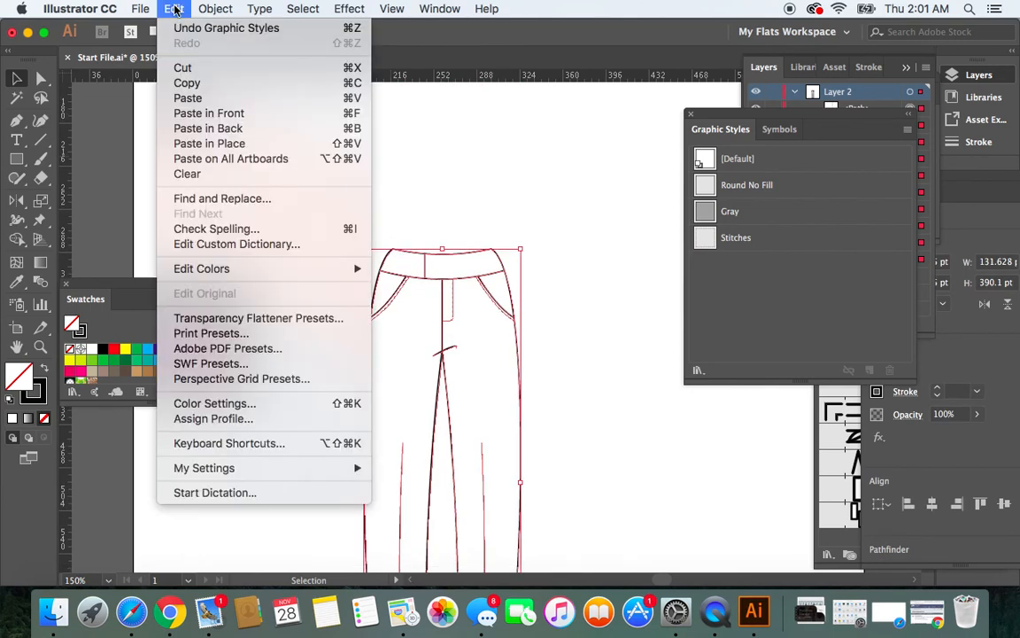
mouse_move(213, 9)
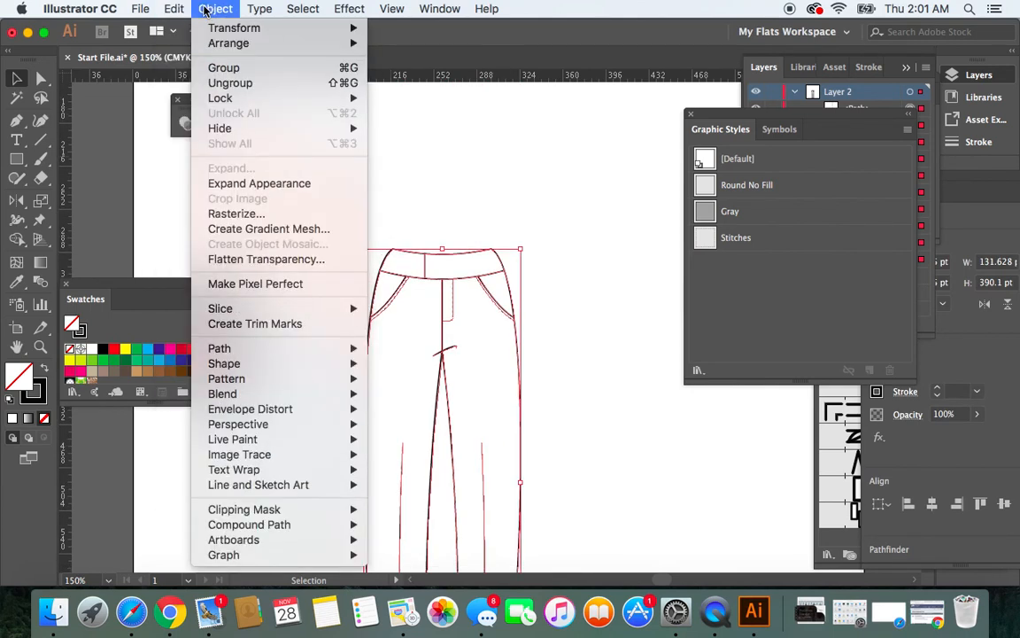
click(243, 71)
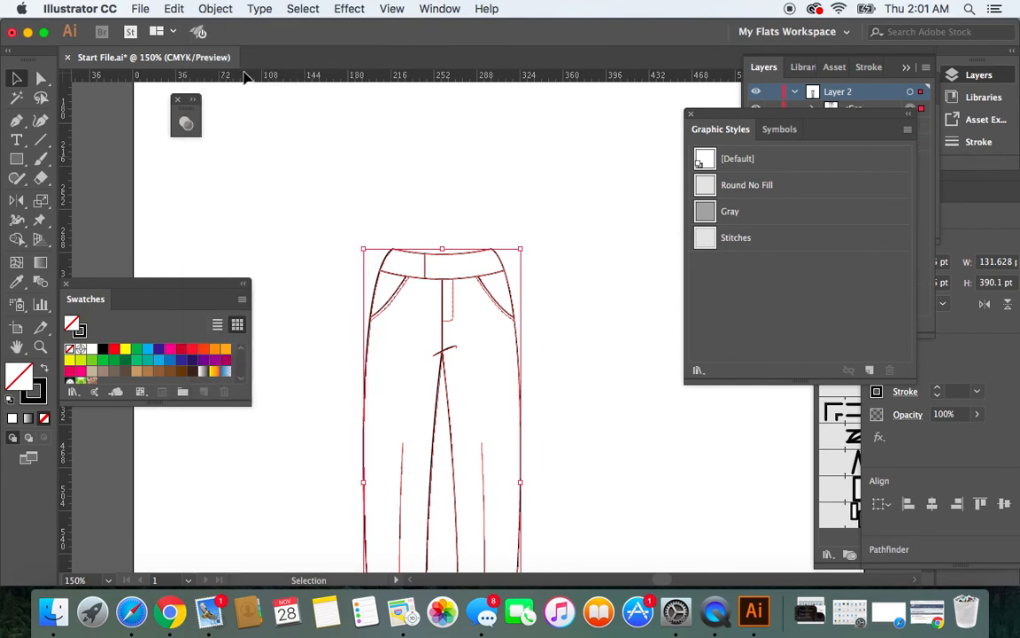
key(a)
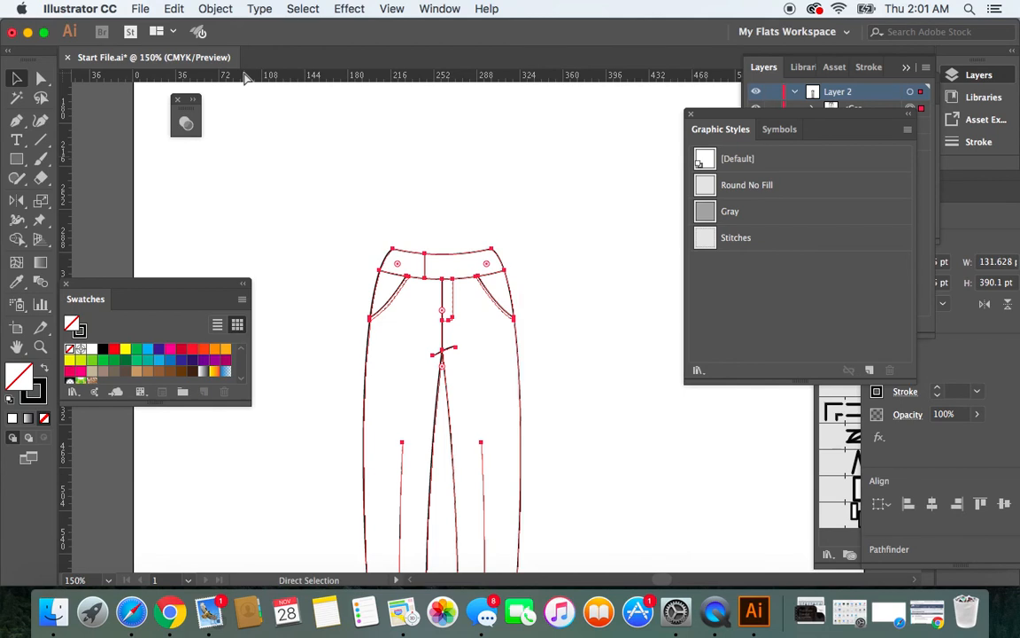
key(v)
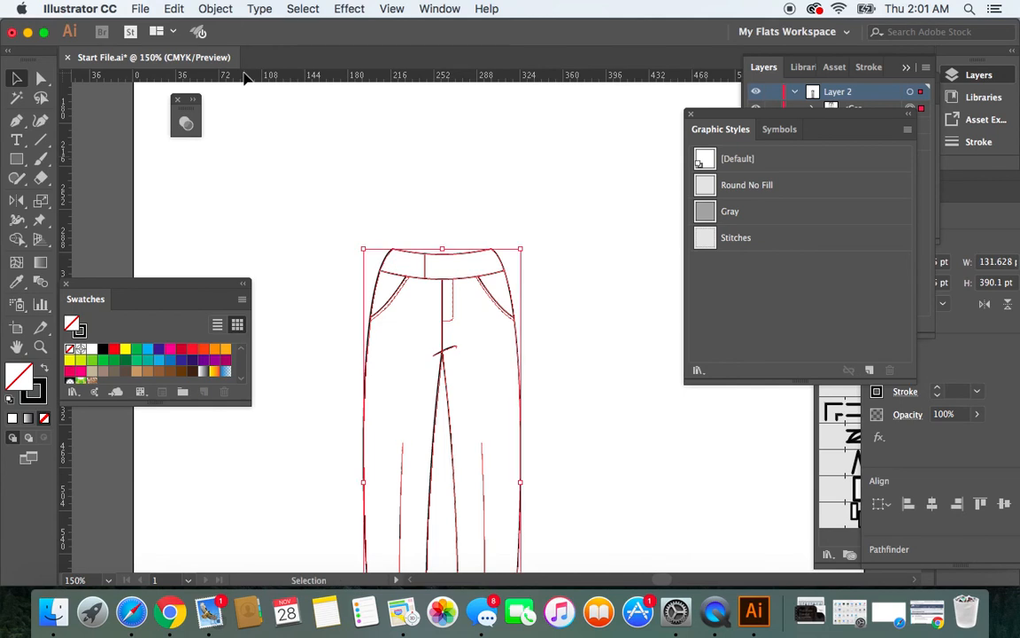
key(a)
key(v)
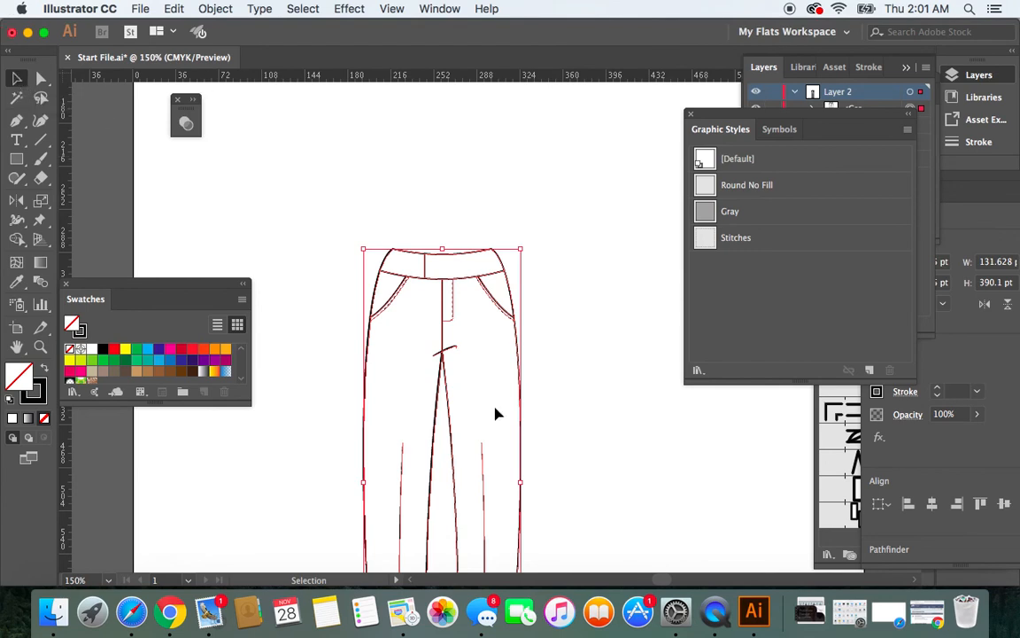
click(582, 447)
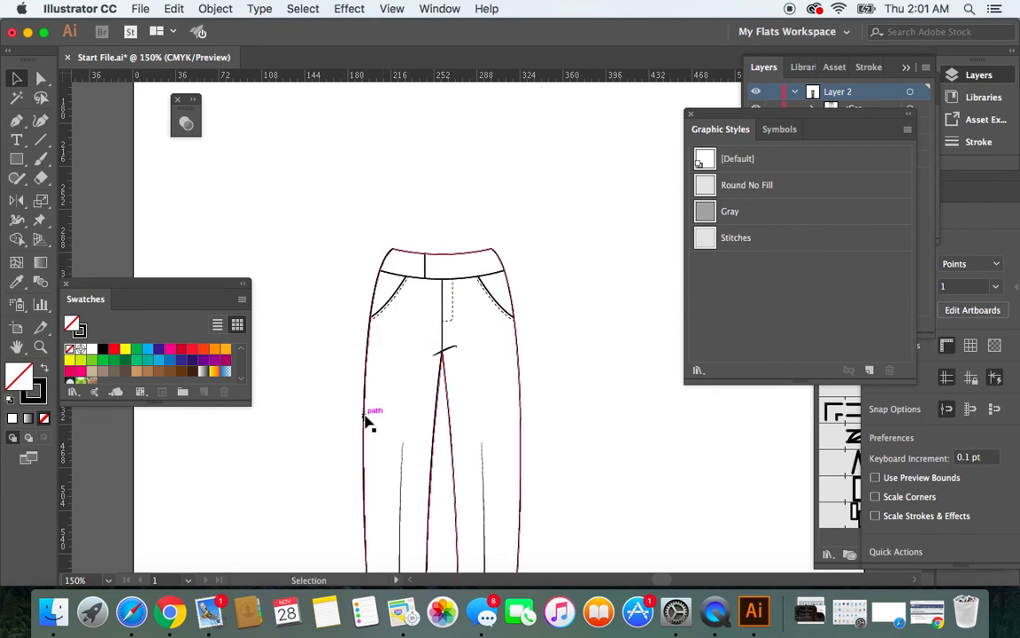
Step: Place a duplicate of the grouped pants to the left of the original, level with it and separated by a small gap
drag(369, 425, 218, 418)
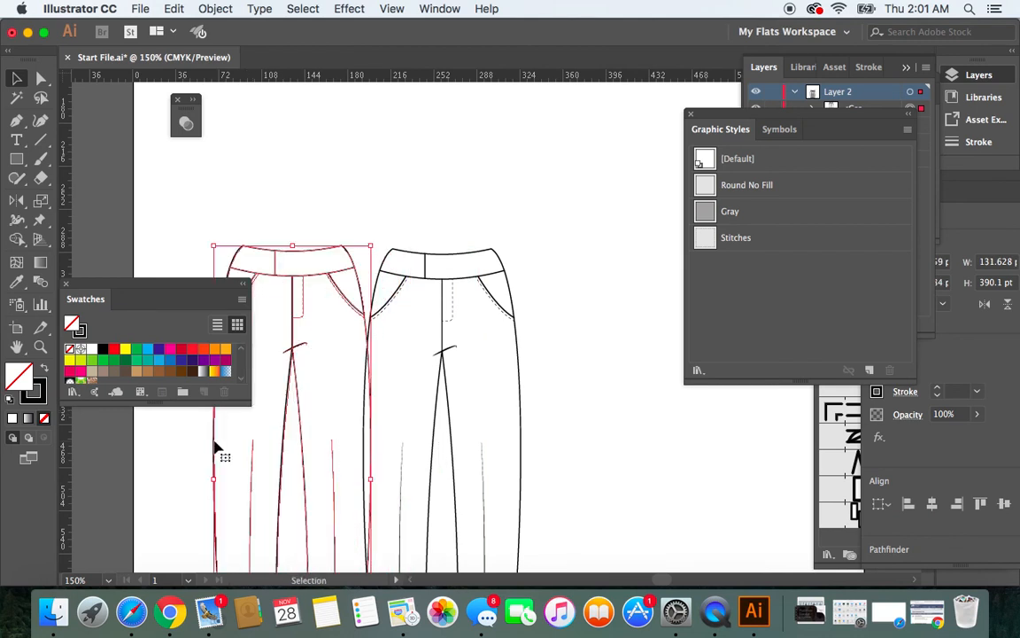
drag(215, 448, 191, 447)
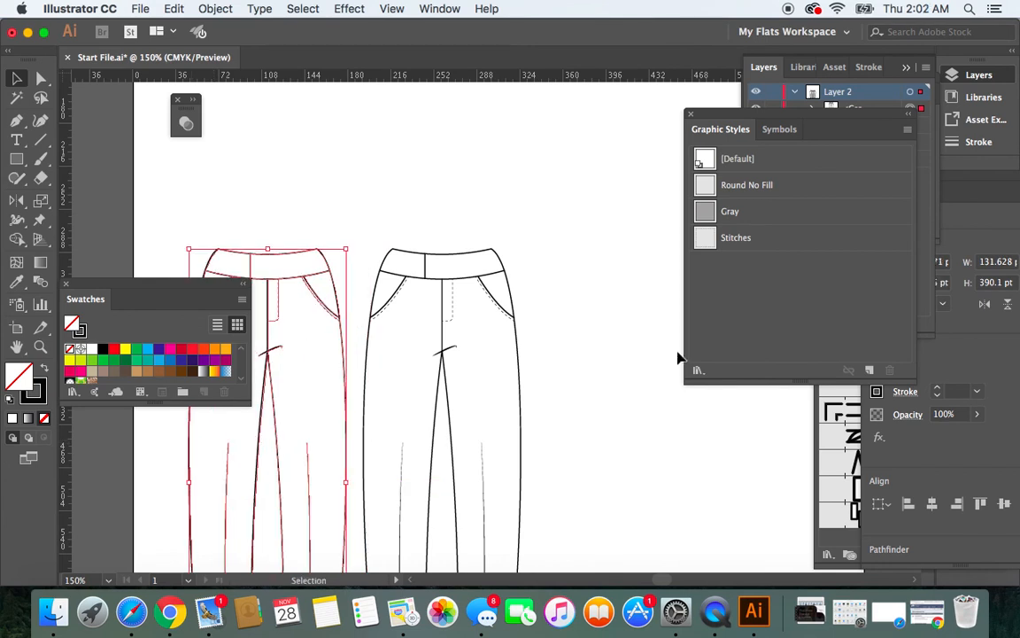
scroll(597, 346, down, 5)
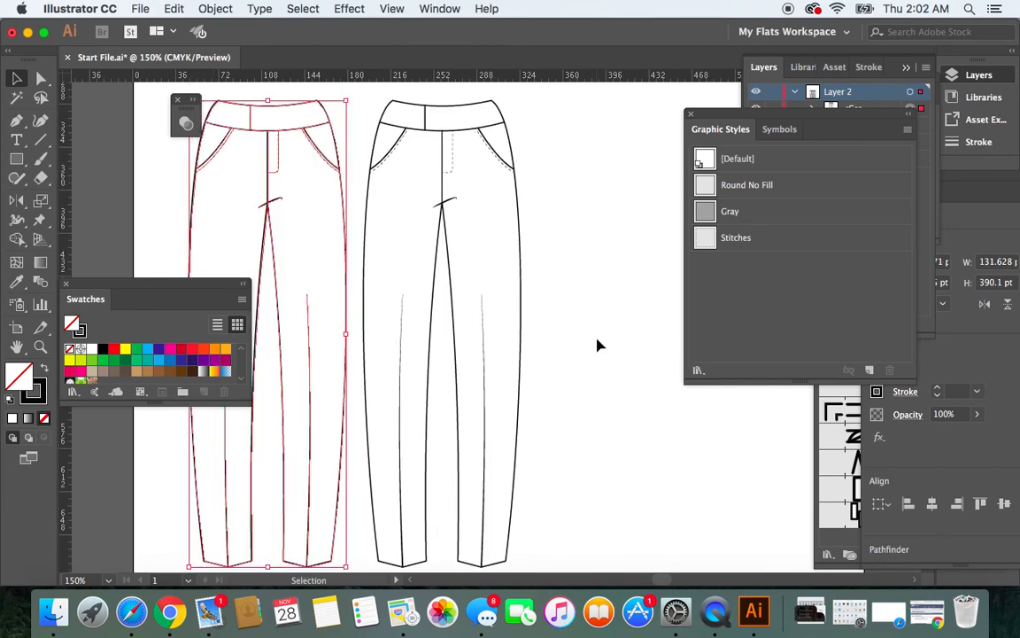
click(584, 322)
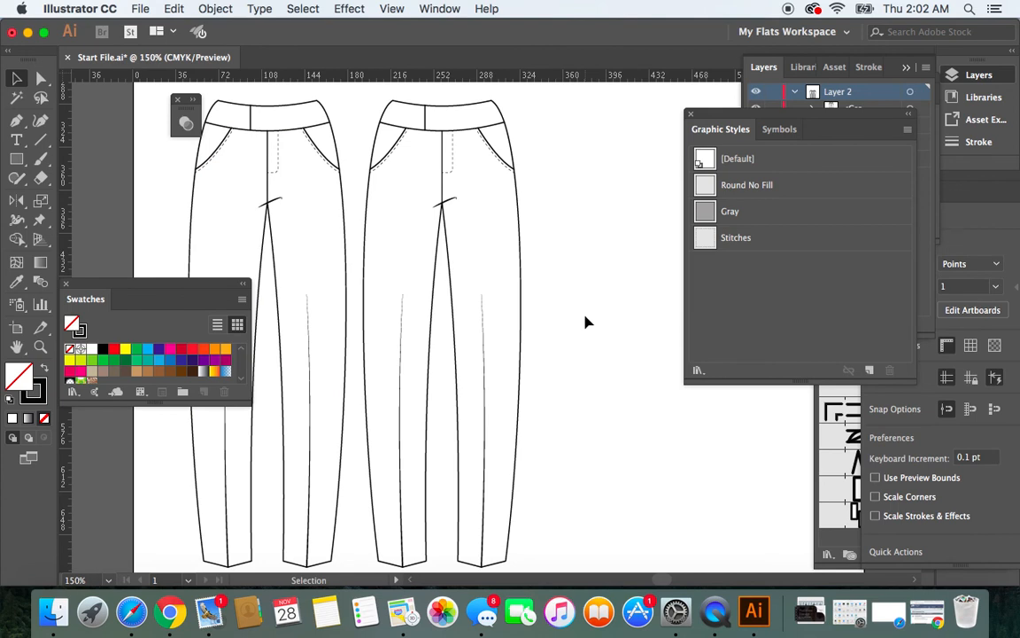
Step: Duplicate the original pants group again and place the copy to its right with a clear gap between them
click(522, 276)
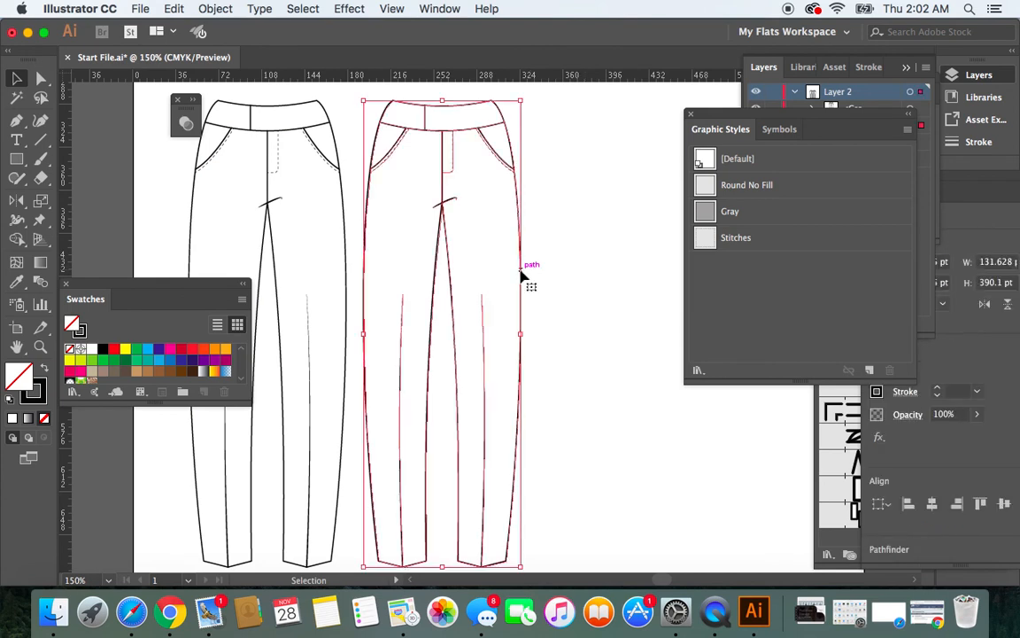
key(super+d)
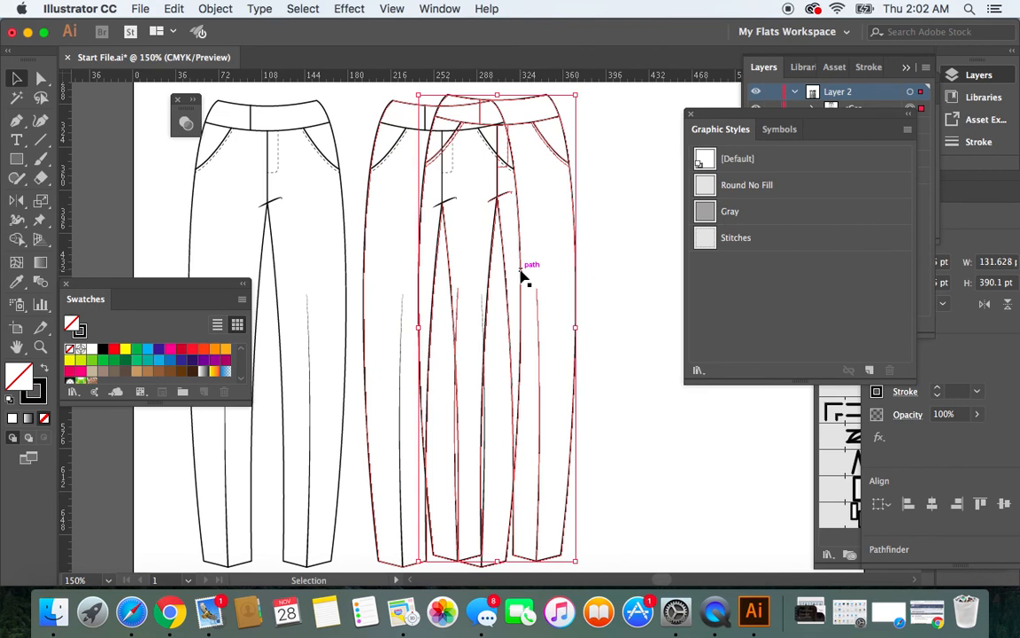
drag(577, 291, 673, 305)
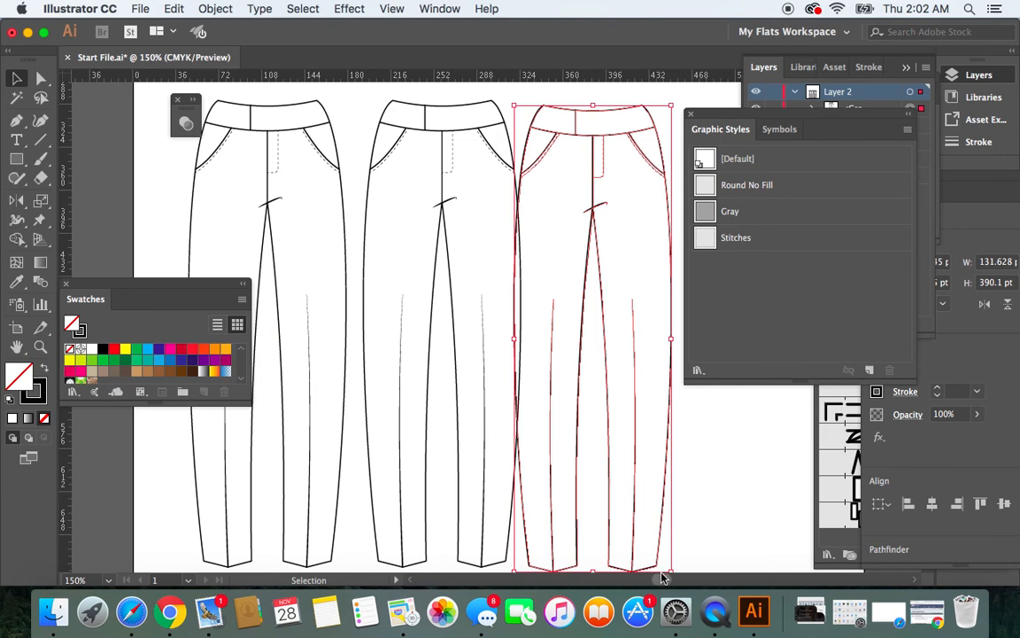
drag(662, 579, 666, 579)
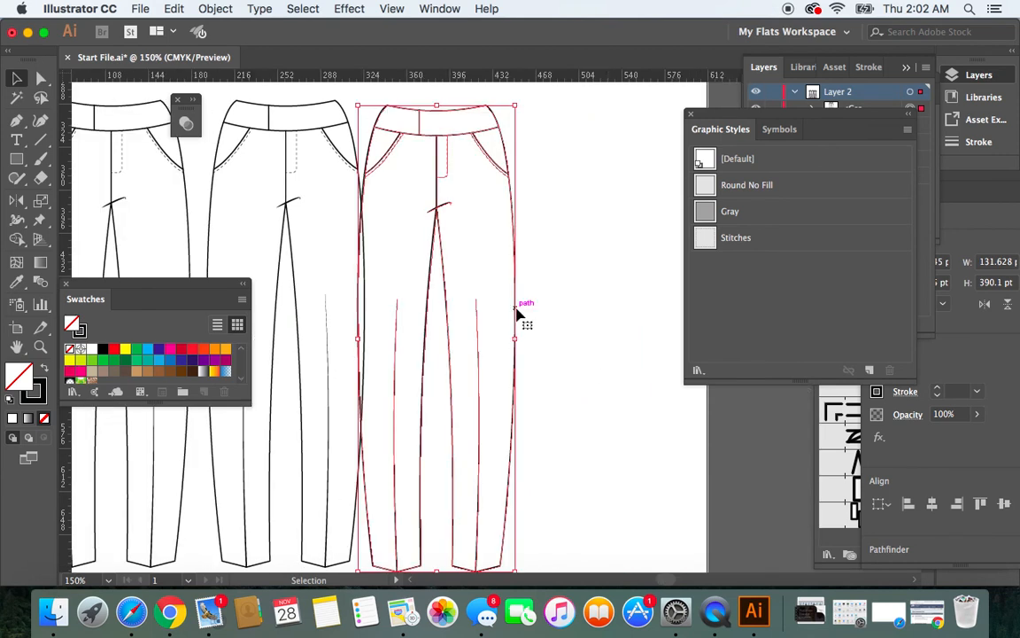
drag(523, 317, 553, 321)
scroll(575, 332, down, 2)
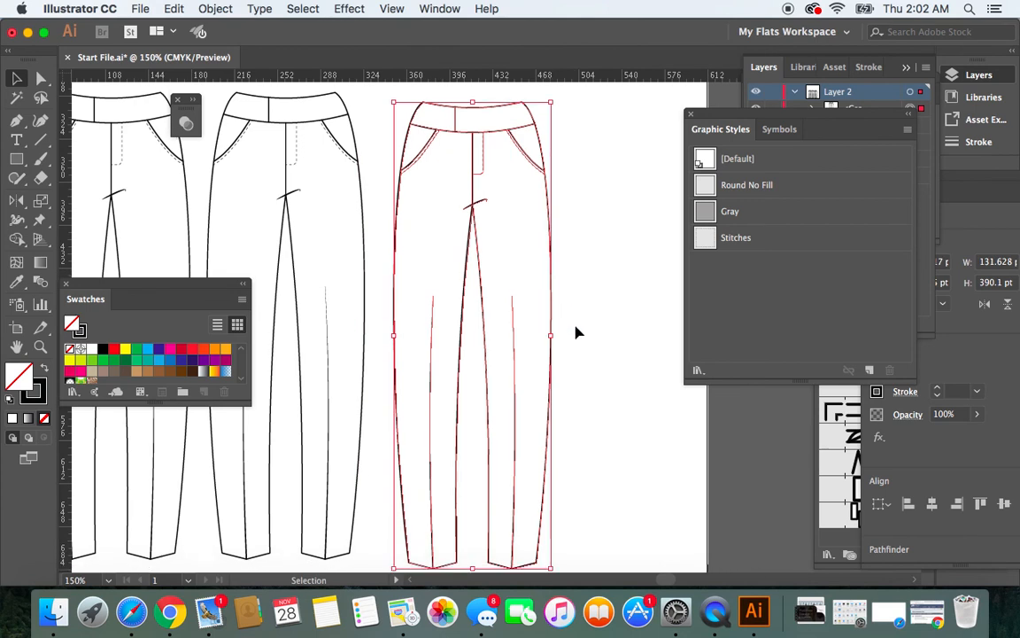
drag(551, 288, 556, 283)
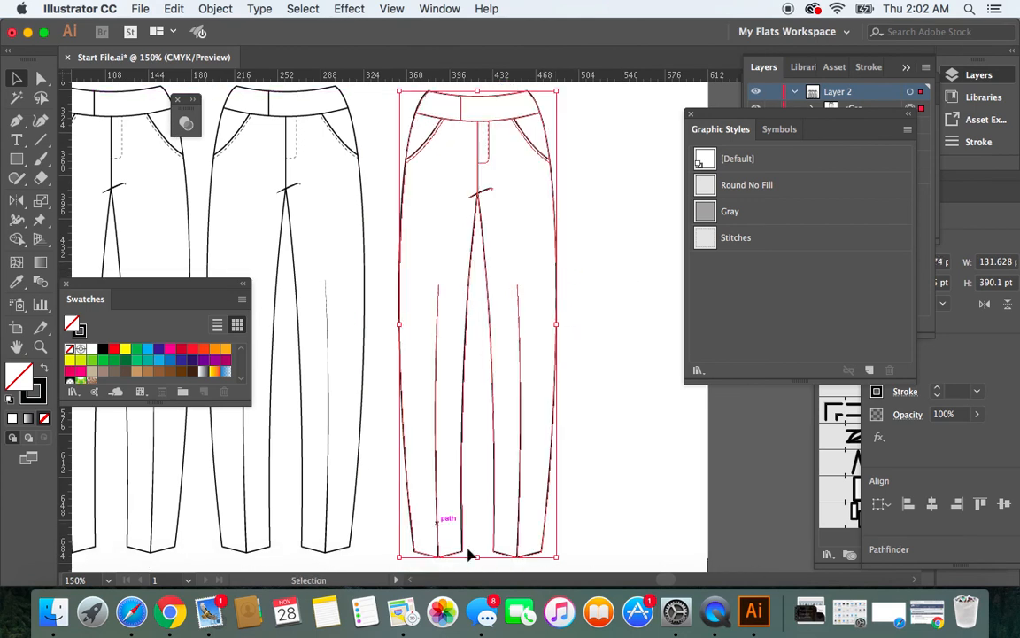
Step: Ungroup the middle pants flat and deselect its parts
click(361, 450)
scroll(663, 583, left, 3)
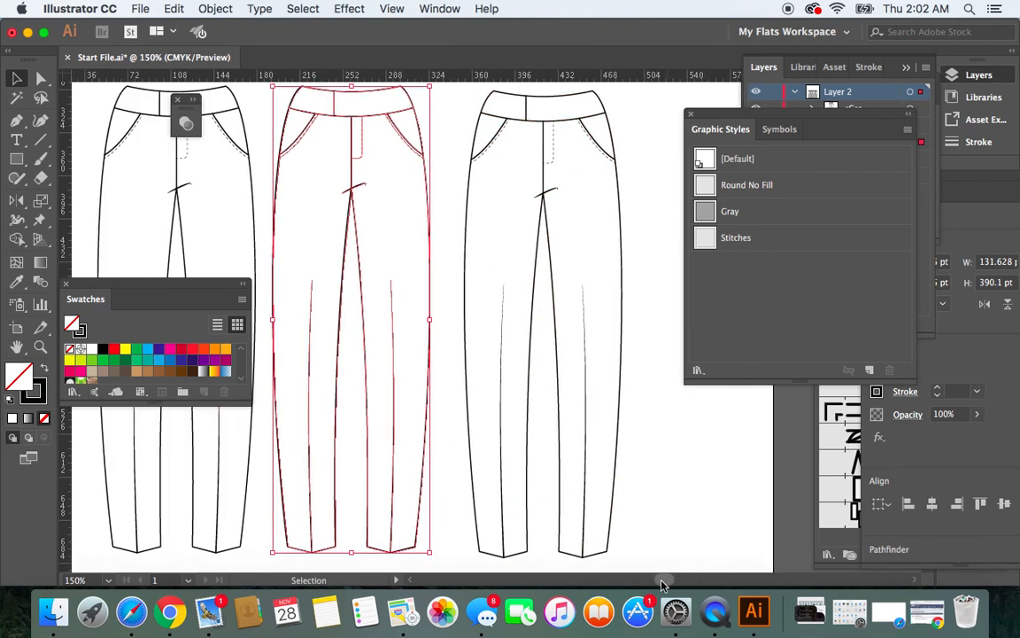
scroll(661, 585, left, 3)
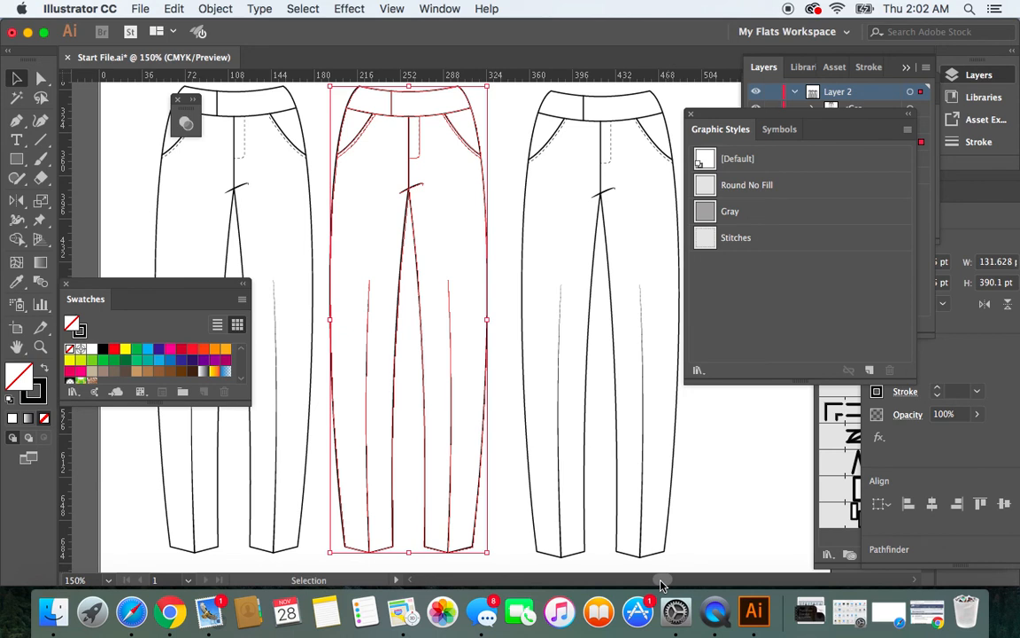
click(498, 135)
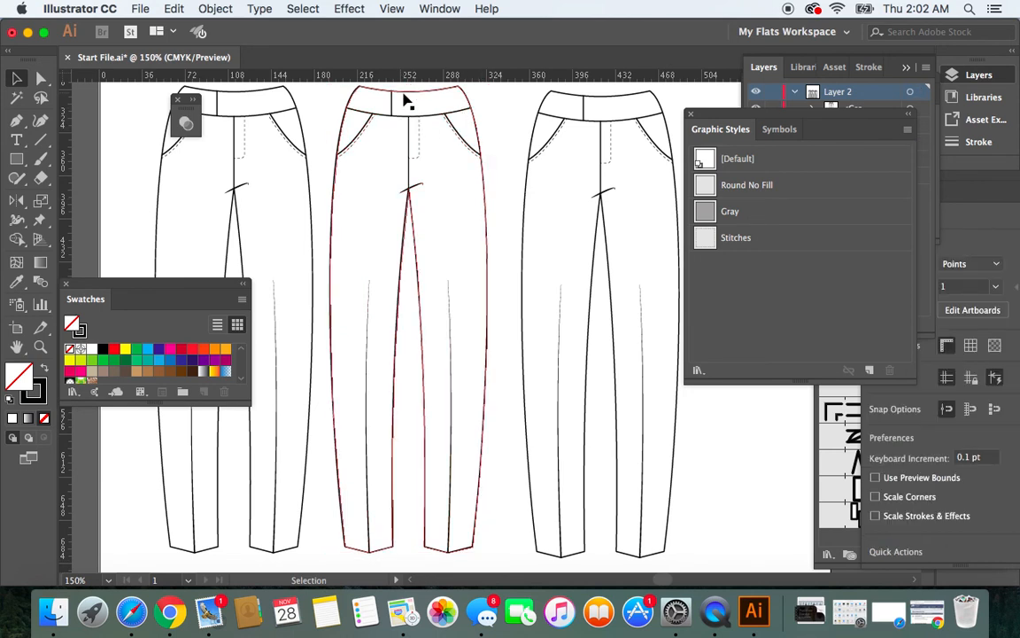
click(405, 102)
click(494, 142)
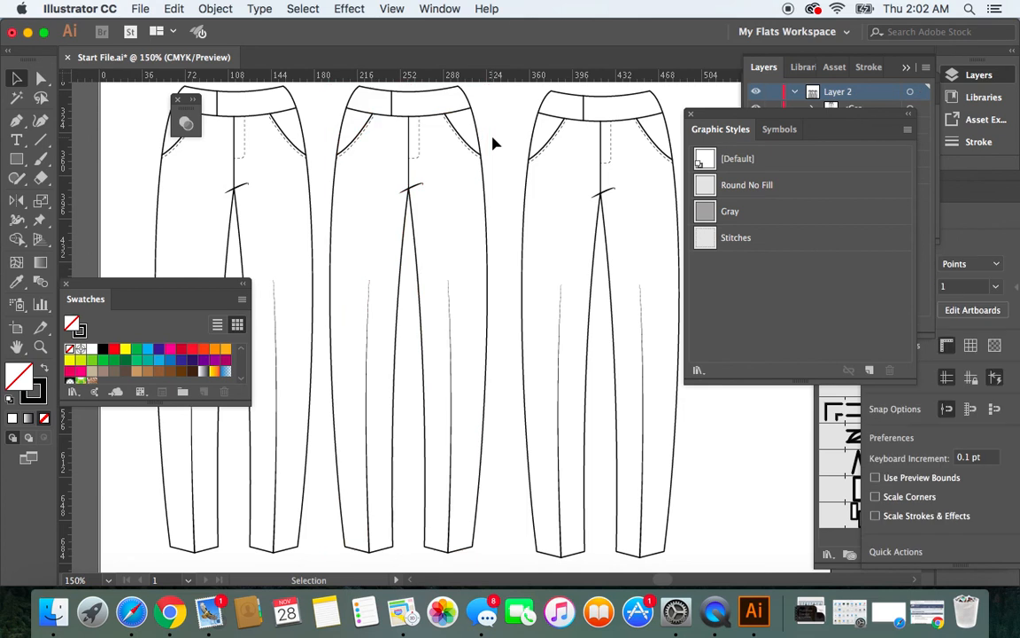
drag(325, 85, 489, 216)
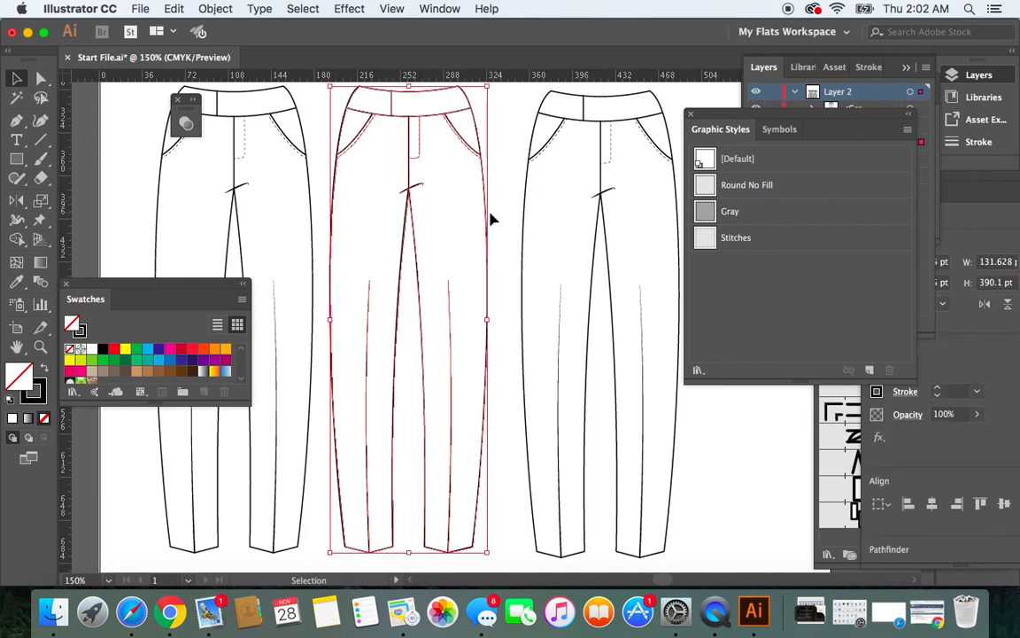
click(232, 12)
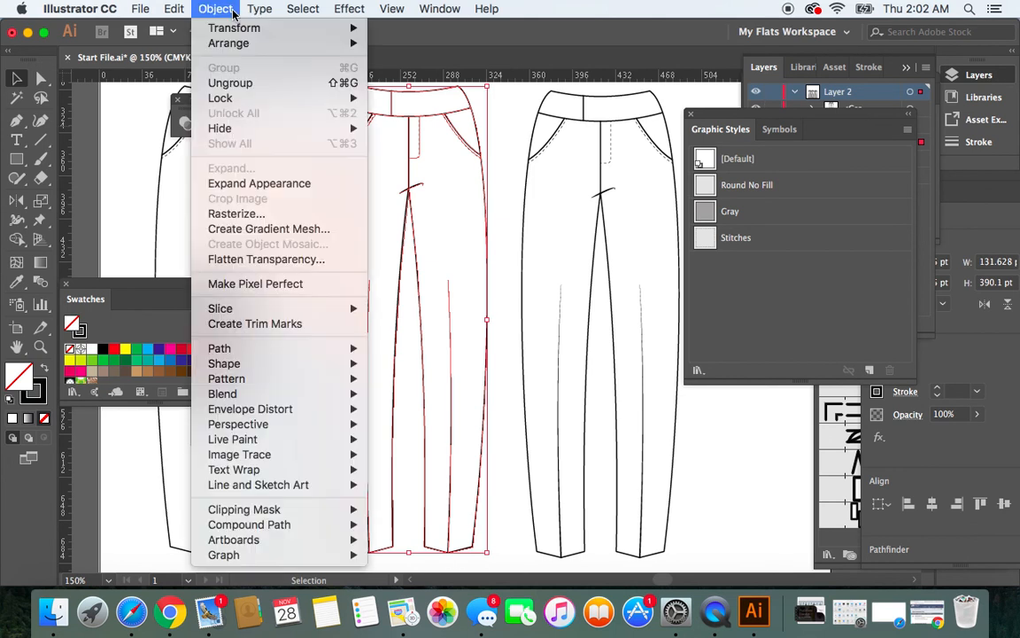
click(236, 83)
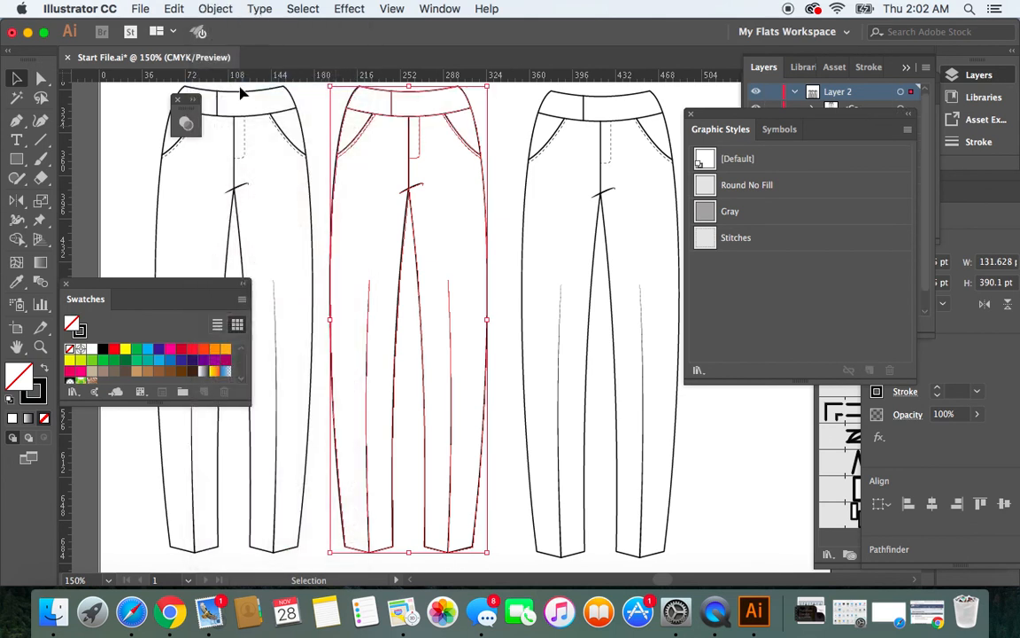
click(504, 124)
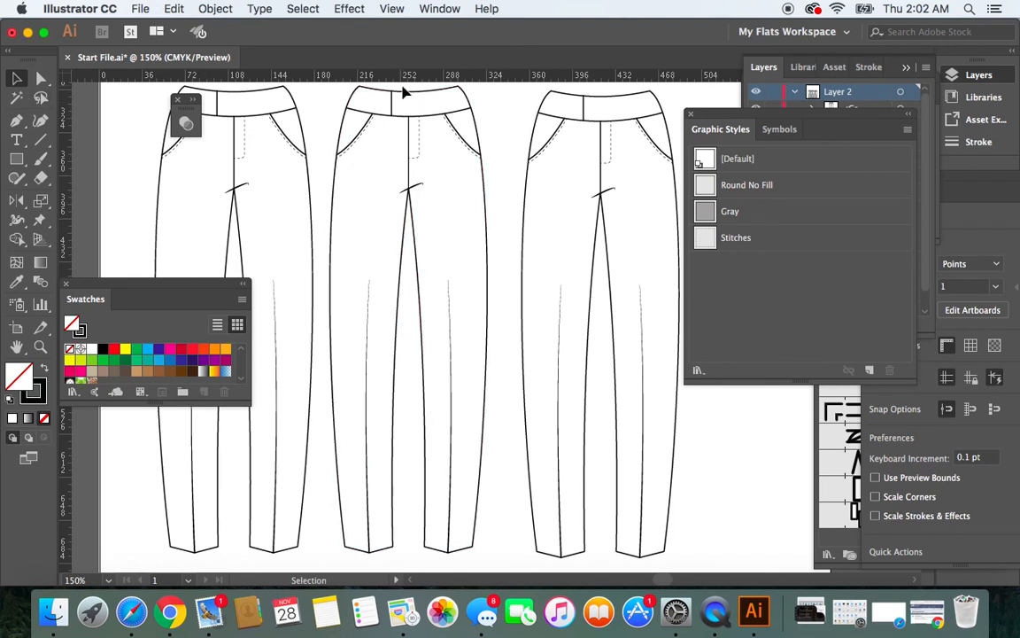
Step: Straighten the top waistband edge of the middle pants with the Anchor Point tool and remove its short vertical waistband line
click(16, 120)
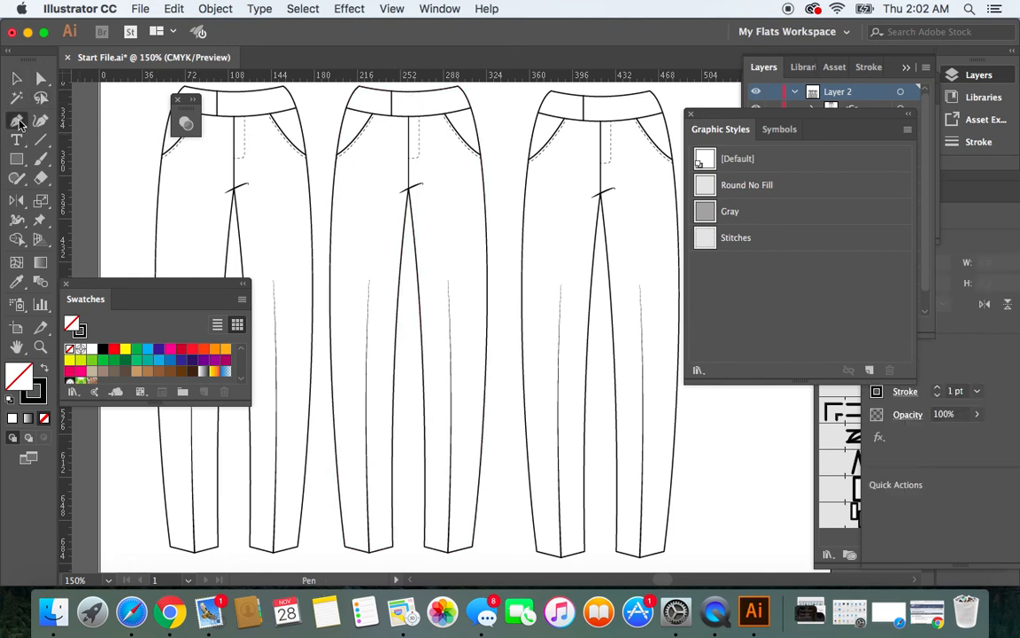
click(96, 175)
scroll(522, 150, up, 5)
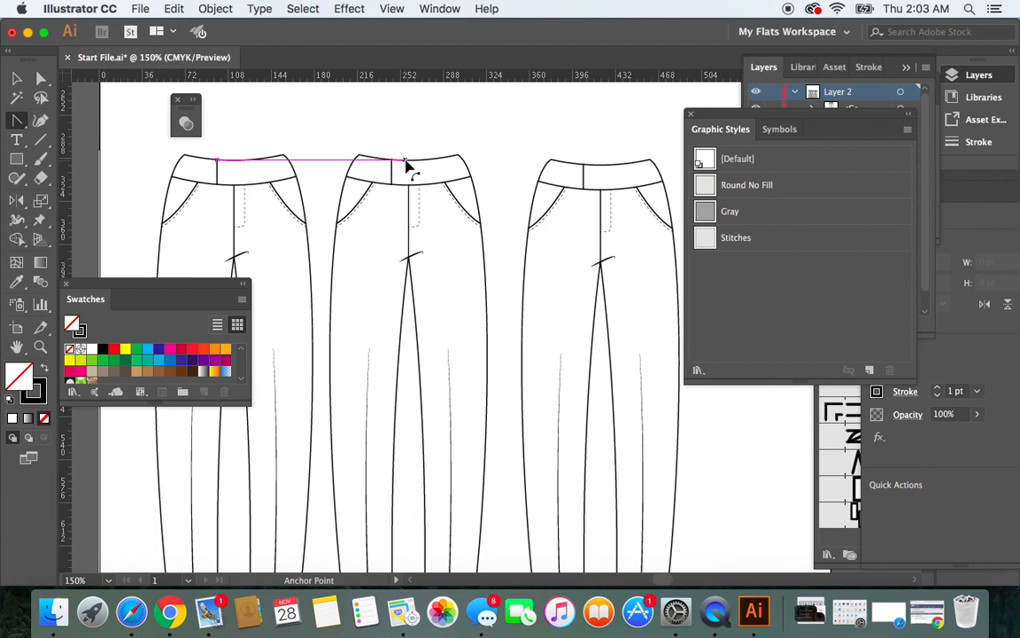
click(406, 164)
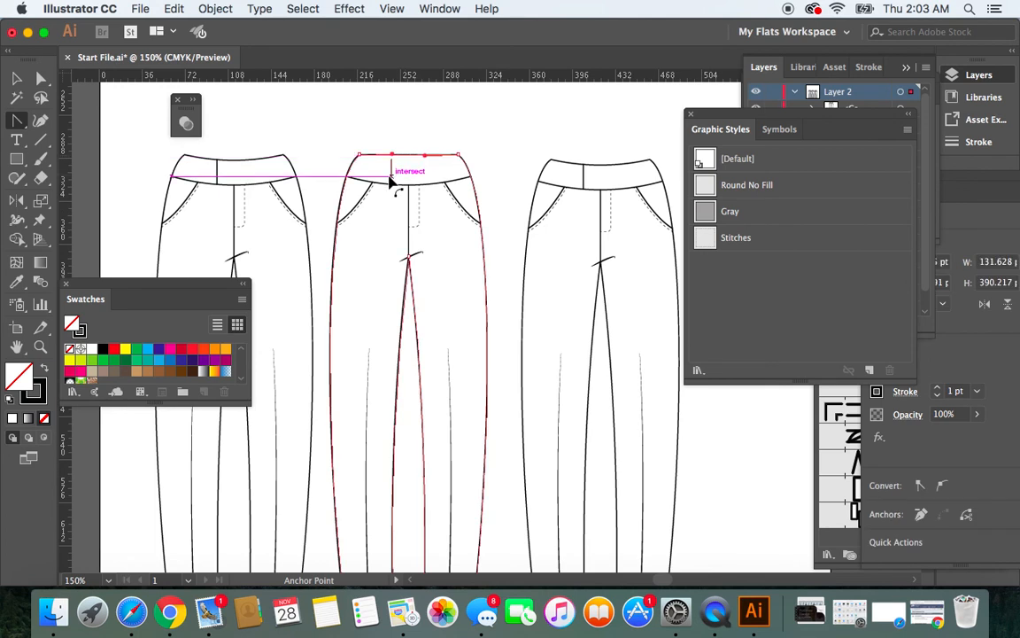
click(396, 176)
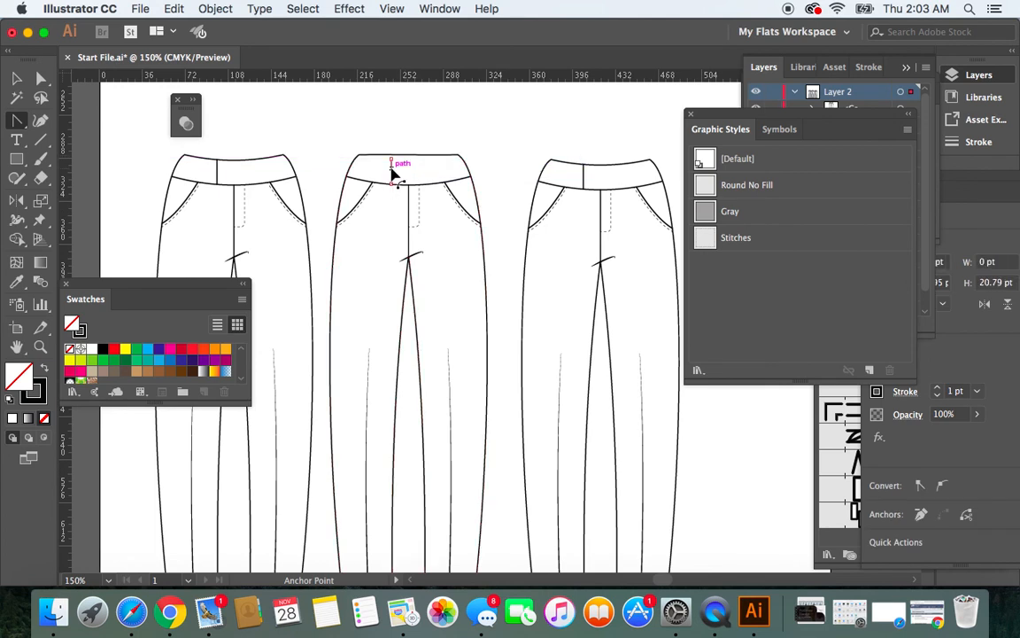
click(16, 78)
click(479, 155)
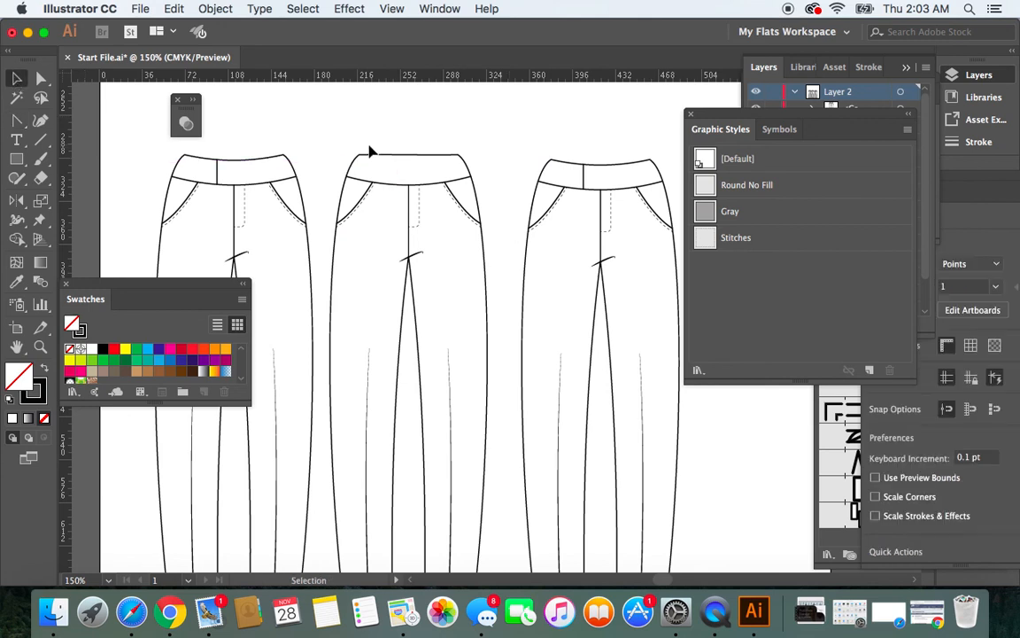
Step: Apply the Gray graphic style to all parts of the middle pants flat and deselect it
drag(327, 138, 497, 446)
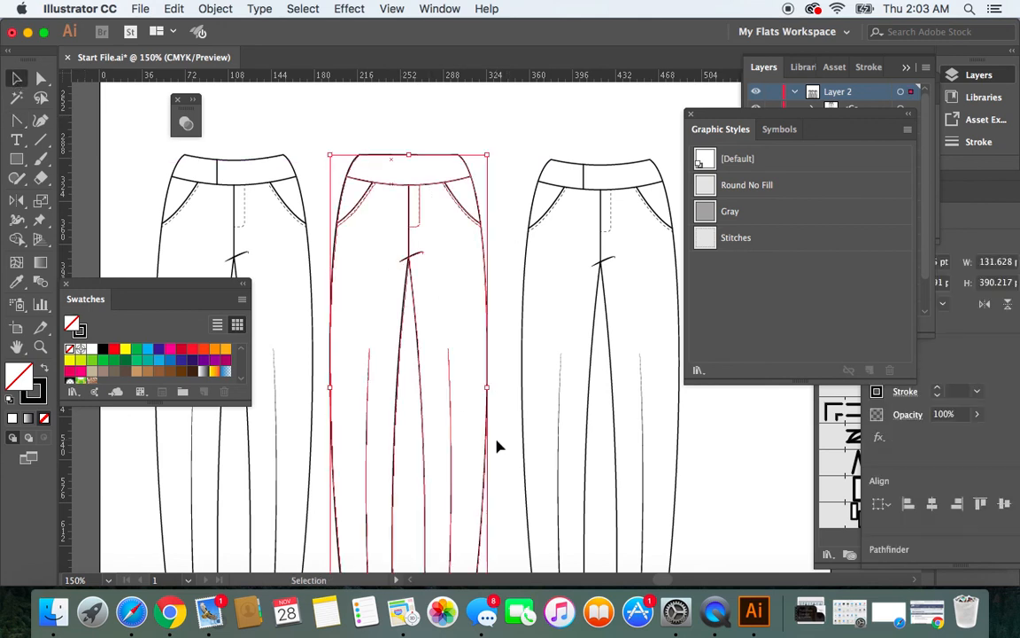
click(722, 215)
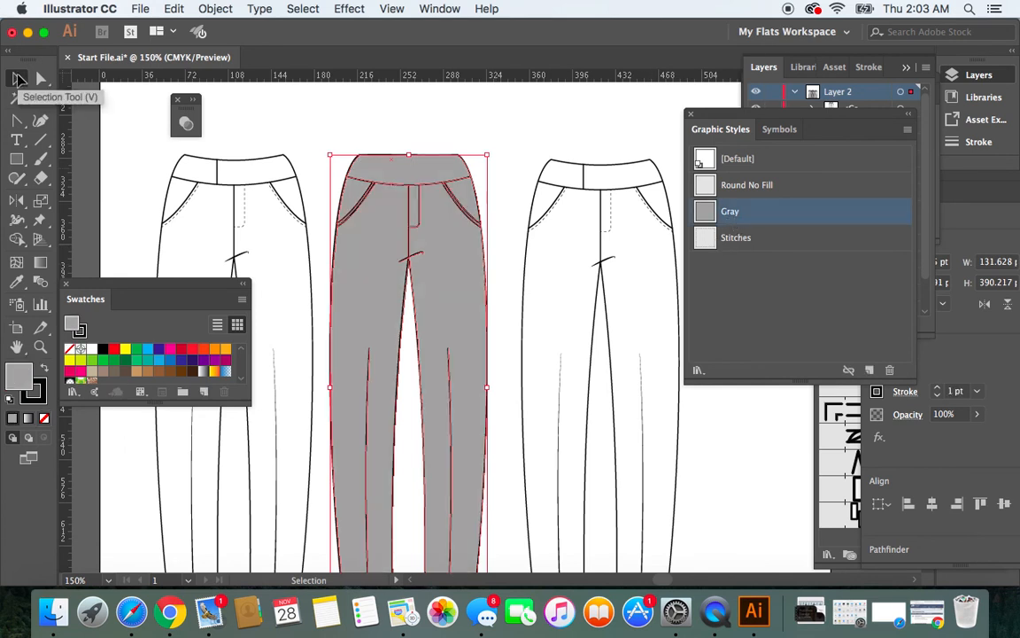
click(375, 90)
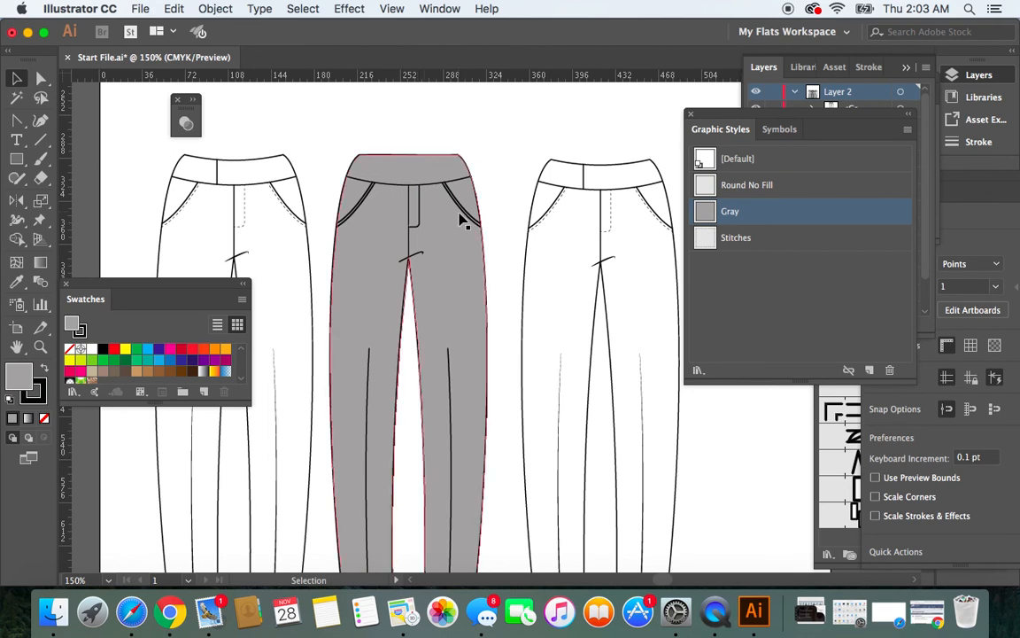
scroll(461, 219, down, 3)
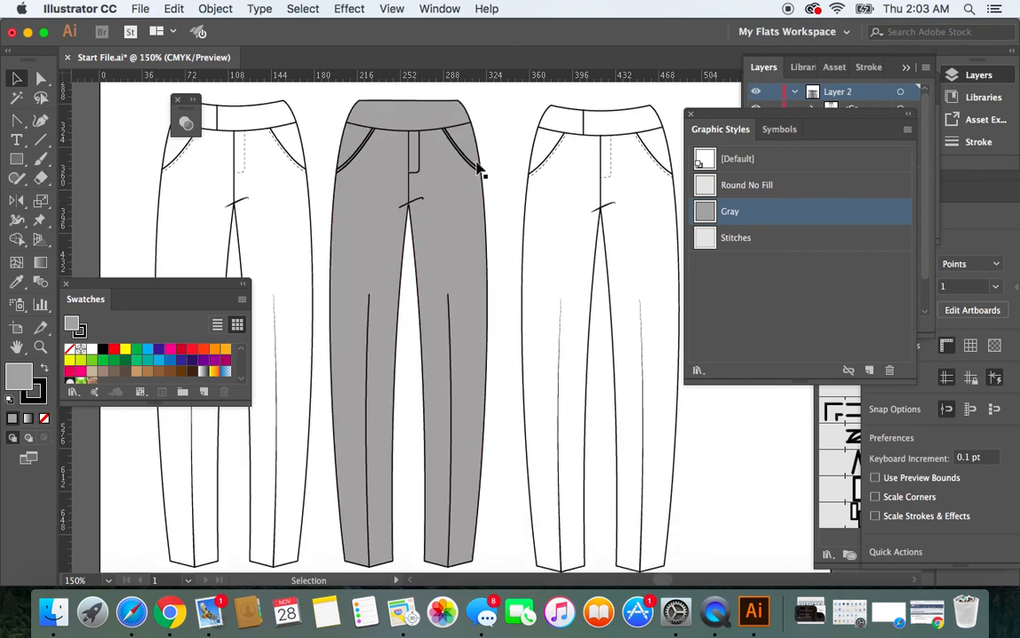
Step: Place the leftmost pants group exactly over the gray pants and give it the [Default] graphic style
drag(148, 170, 486, 241)
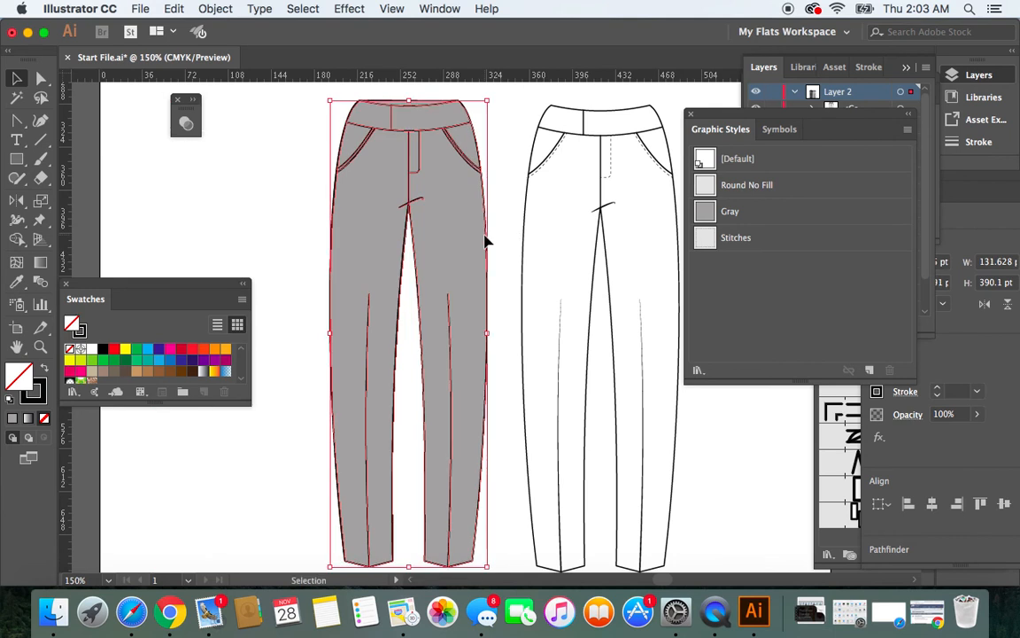
click(746, 165)
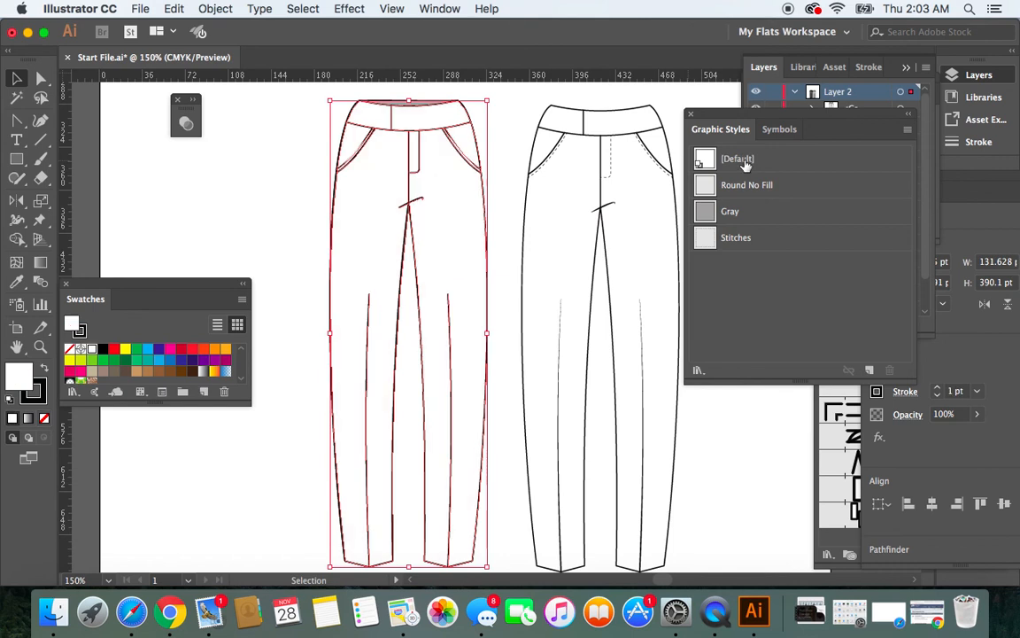
click(241, 200)
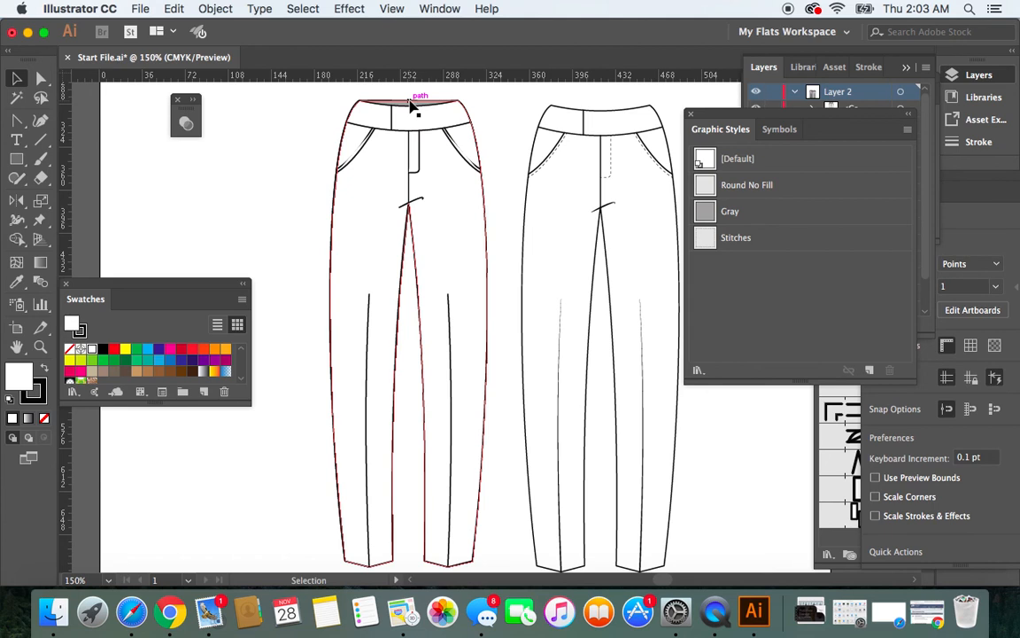
Step: Try to apply the Stitches graphic style to the whole white front pants group
click(420, 176)
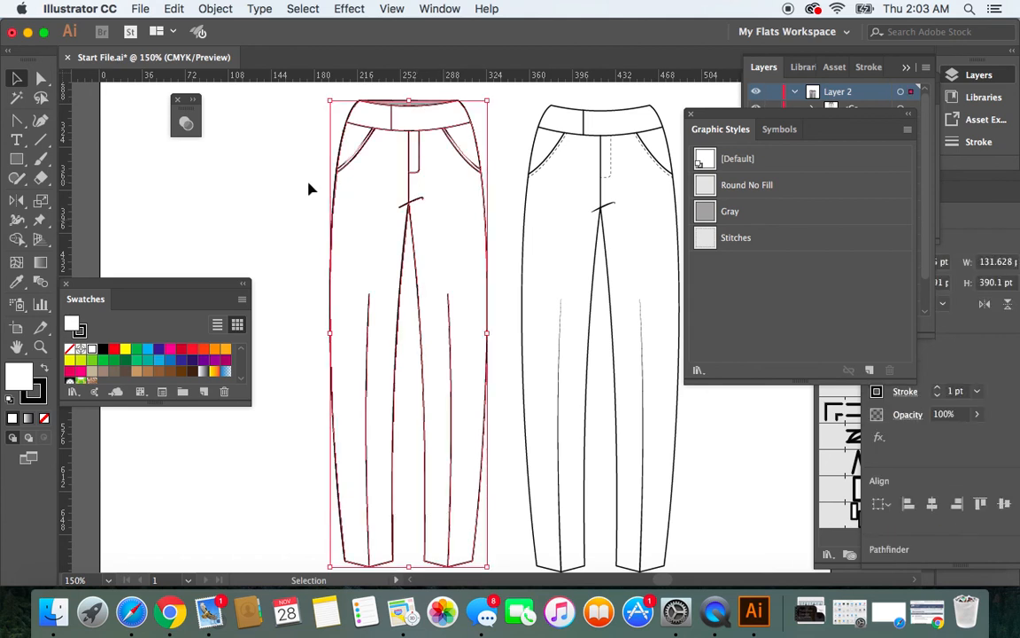
click(706, 239)
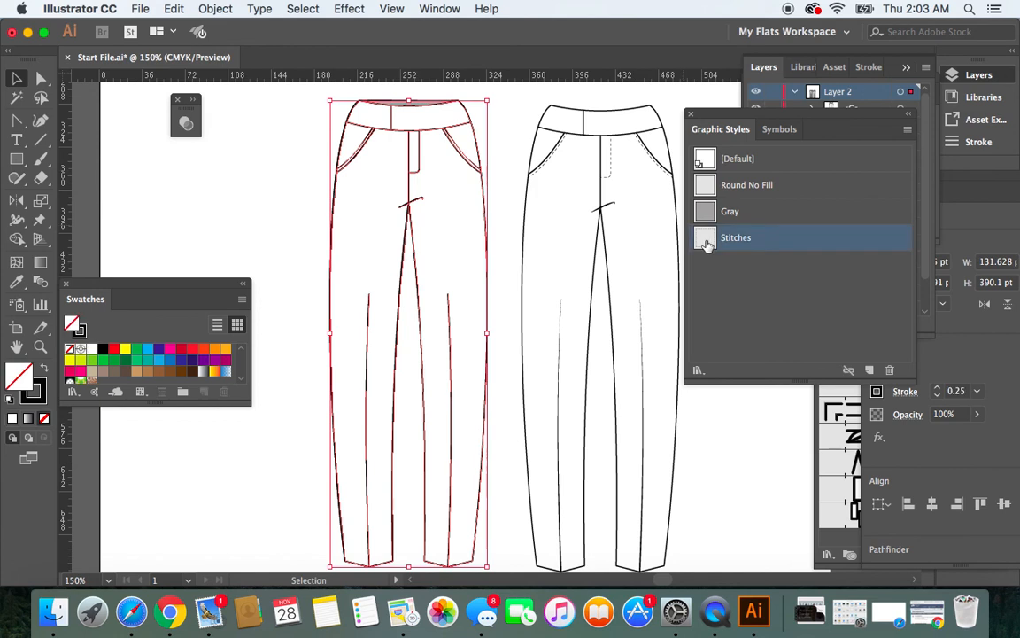
click(212, 185)
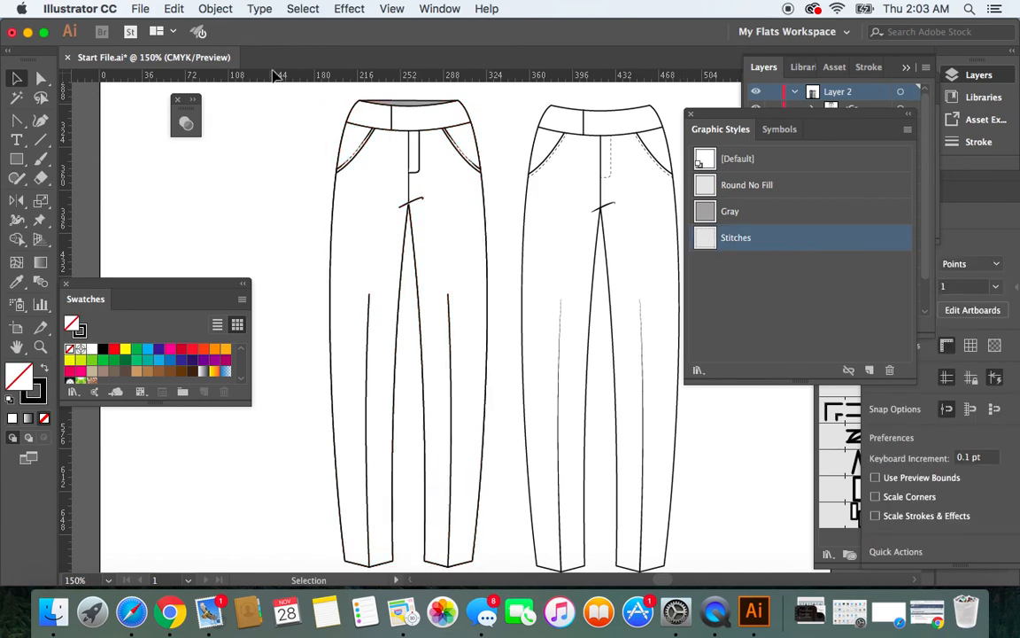
Step: Ungroup the overlapping white and gray pants and deselect their parts
drag(341, 168, 502, 314)
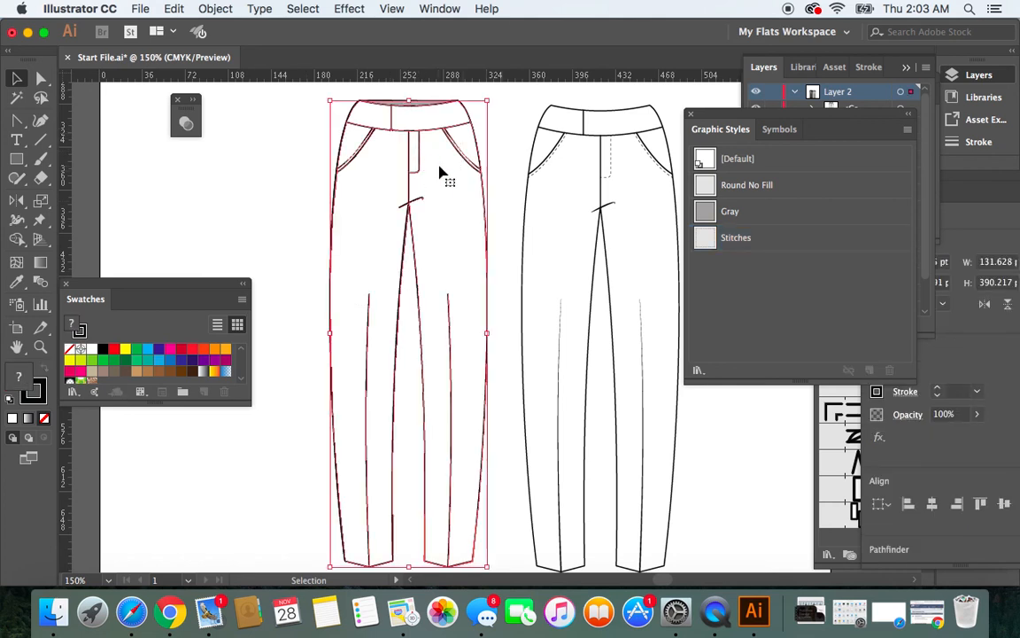
click(213, 8)
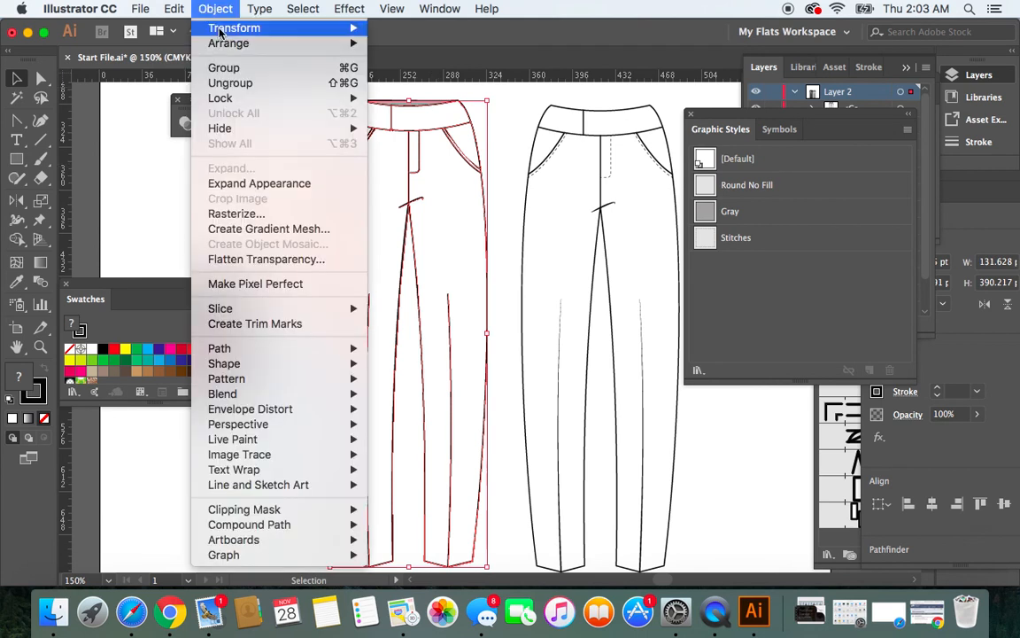
click(229, 71)
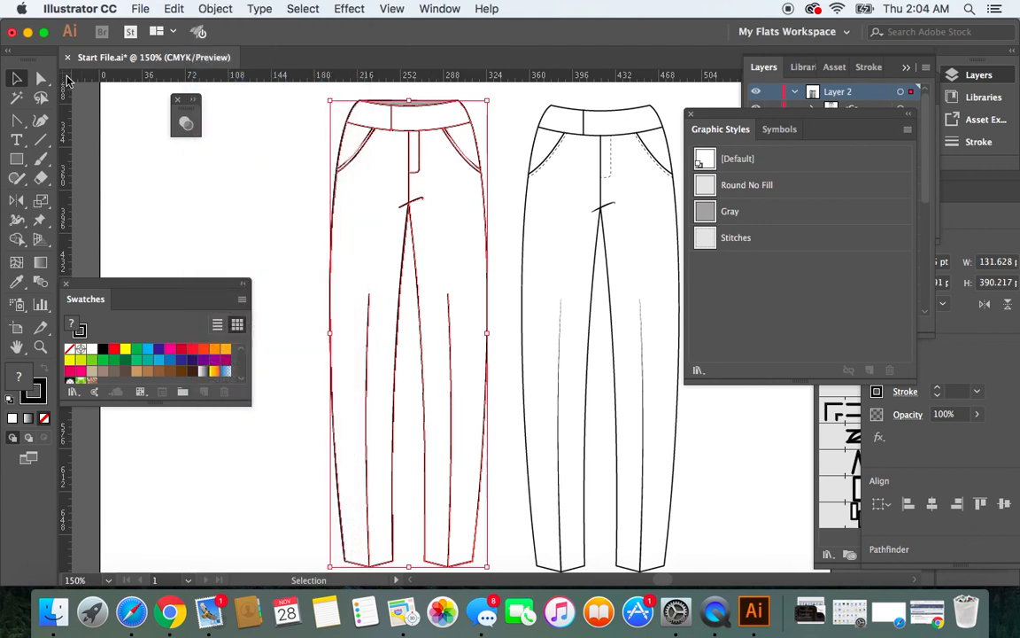
click(177, 180)
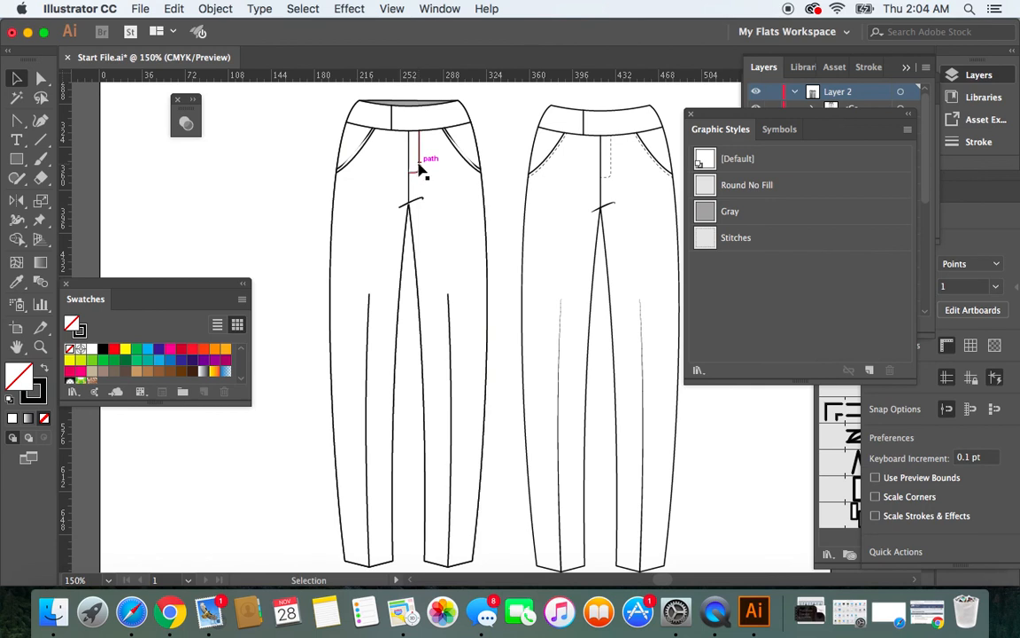
Step: Apply the Stitches graphic style to the fly path of the front pants and deselect it
click(419, 170)
click(708, 237)
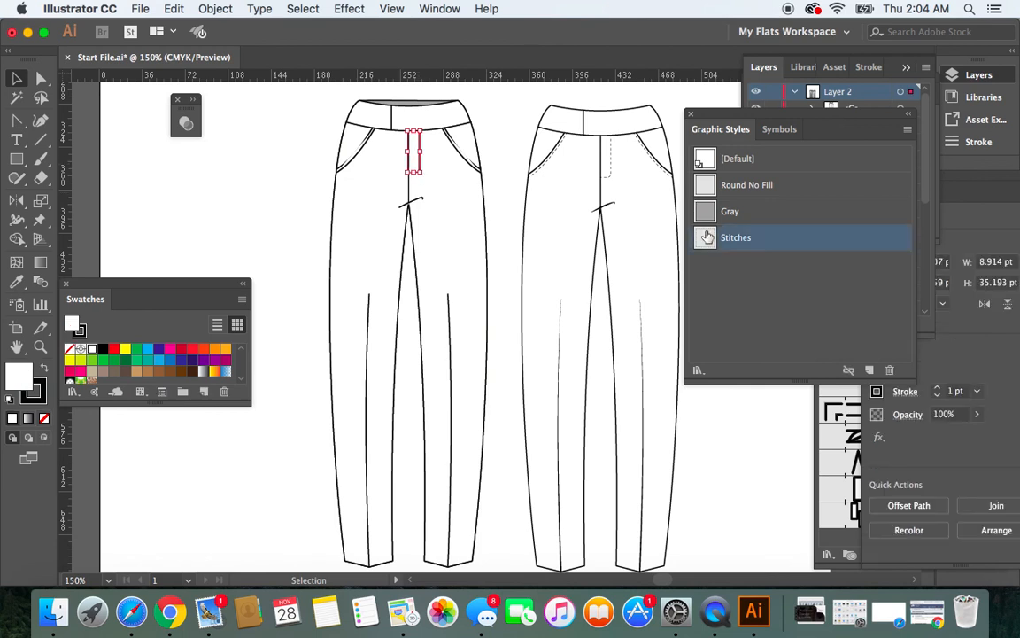
click(14, 79)
click(237, 163)
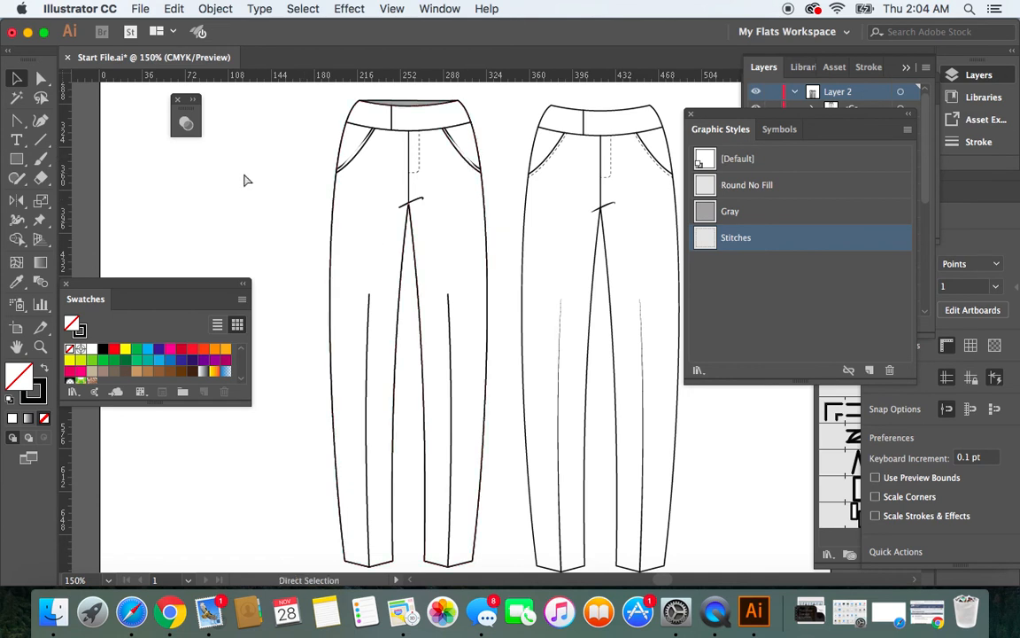
Step: Remove the fill from the right-hand pocket's line group on the front pants, leaving only its strokes
key(super+equal)
key(super+equal)
key(super+equal)
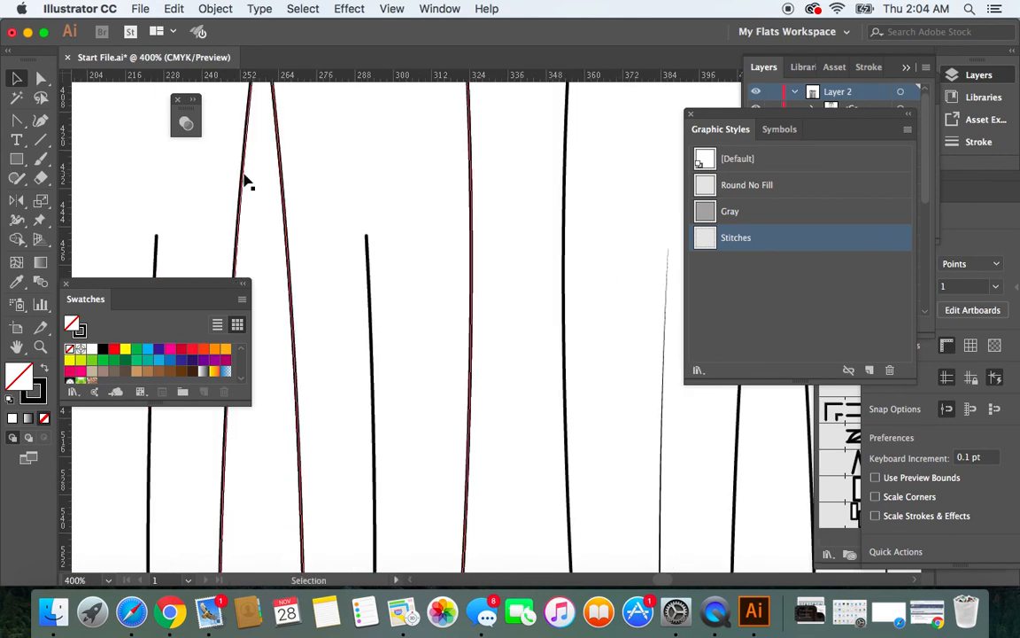
scroll(578, 173, up, 5)
scroll(530, 147, up, 3)
scroll(530, 147, up, 1)
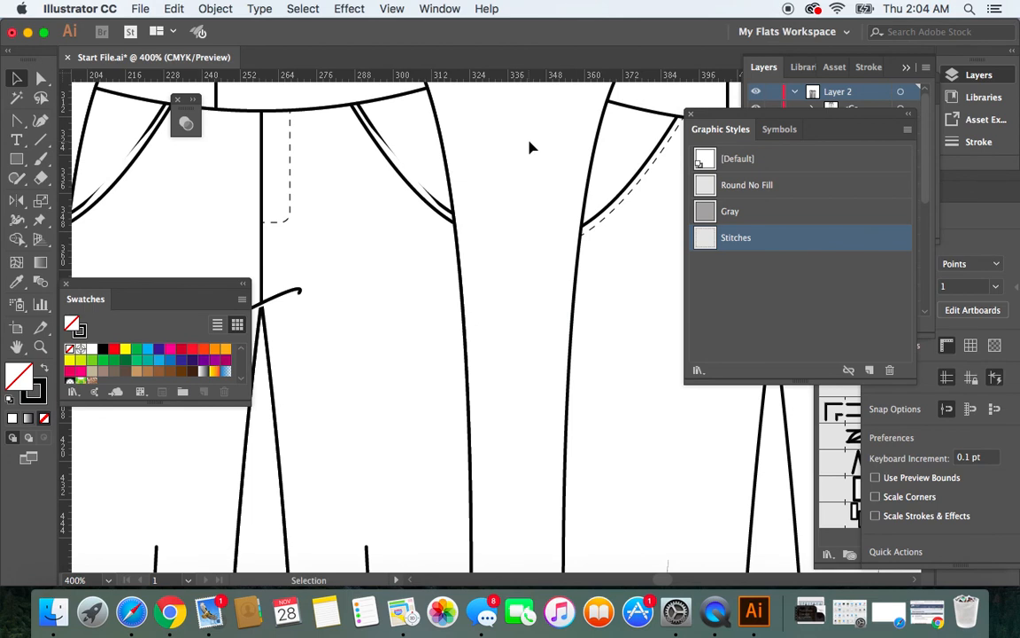
click(383, 143)
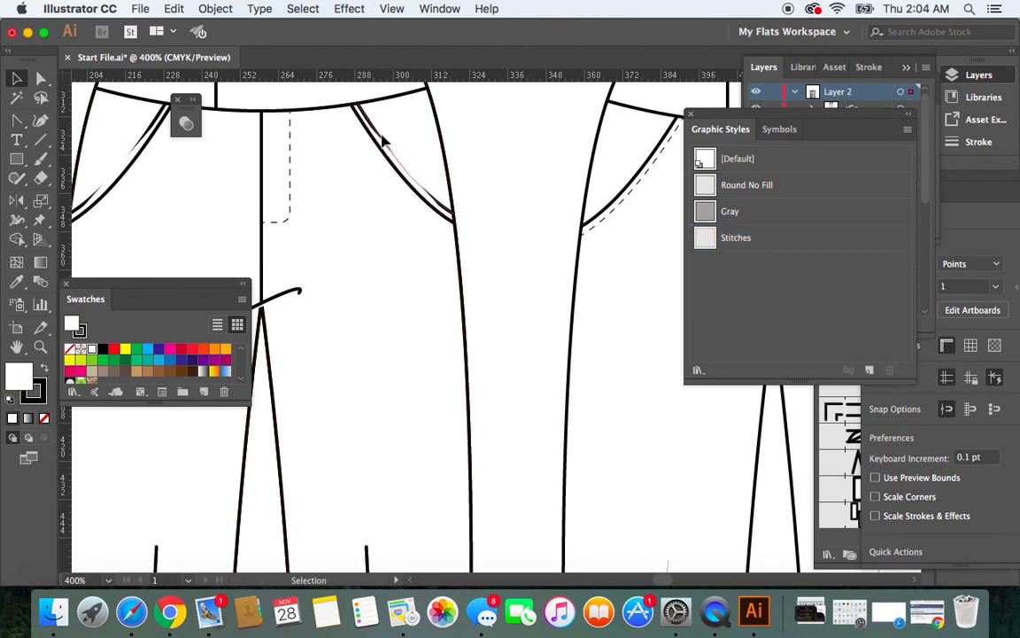
click(478, 228)
click(451, 215)
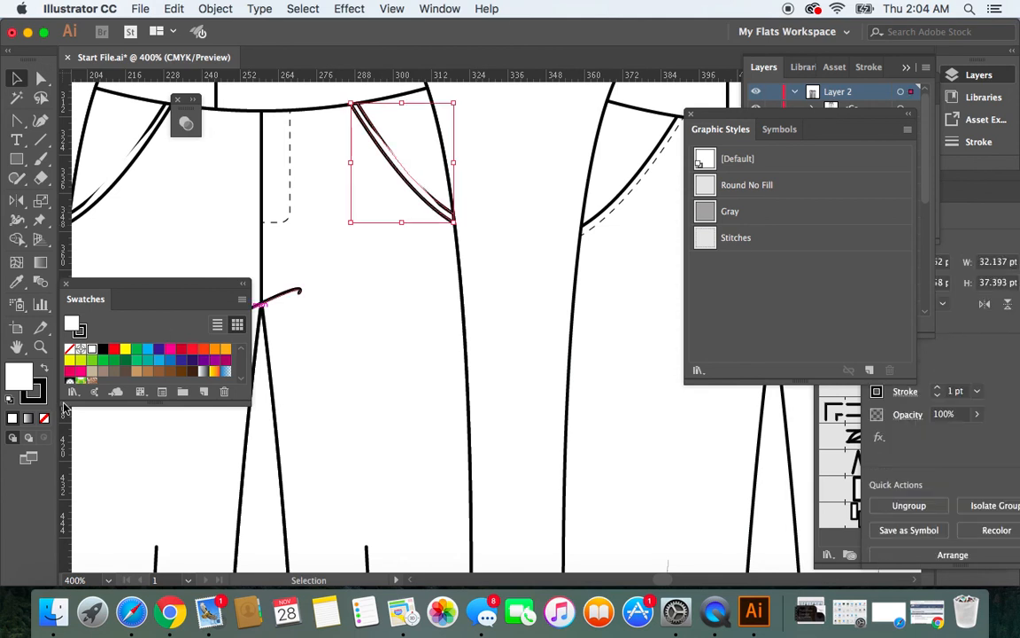
click(45, 419)
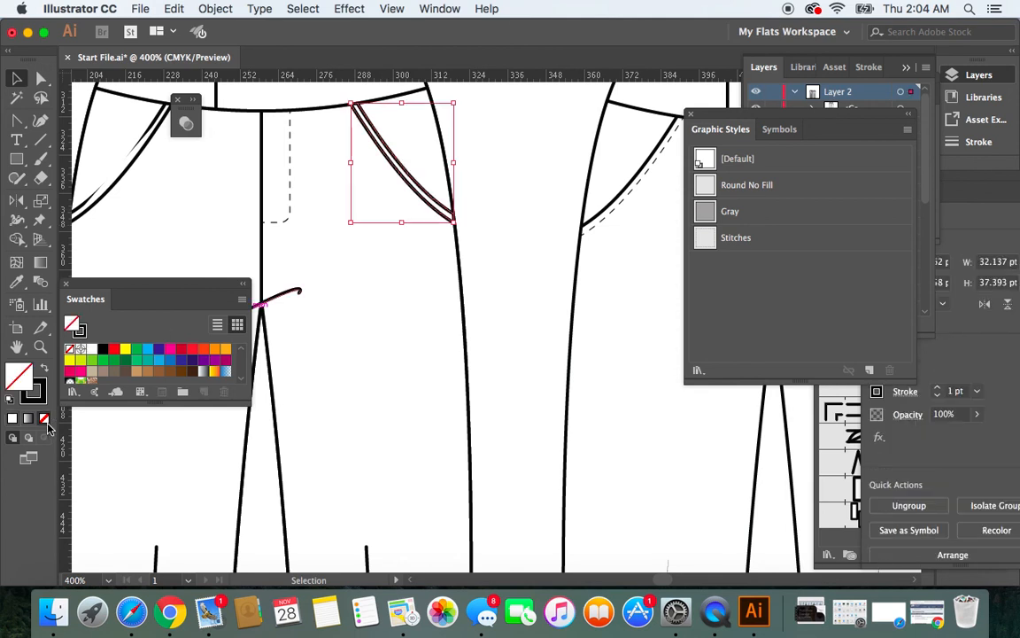
click(507, 271)
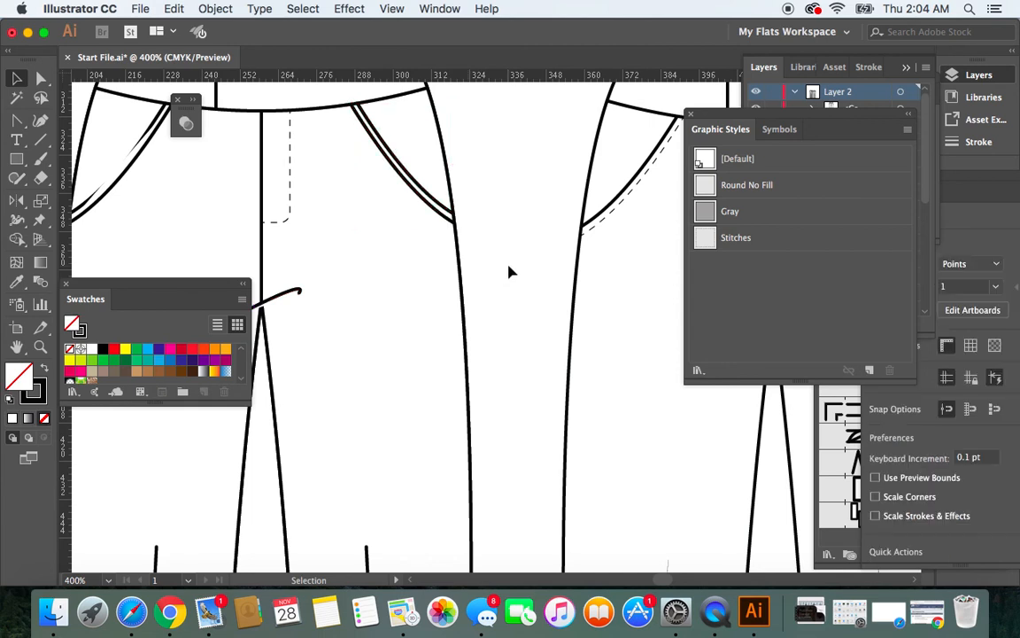
Step: Remove the fill from the left-hand pocket's line group on the front pants as well
click(93, 200)
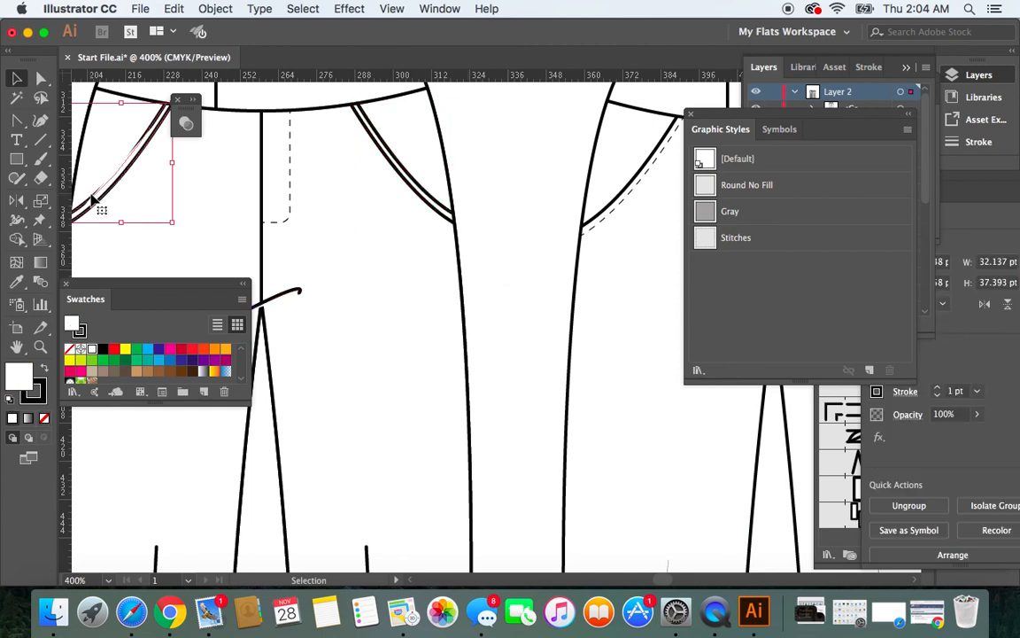
click(45, 418)
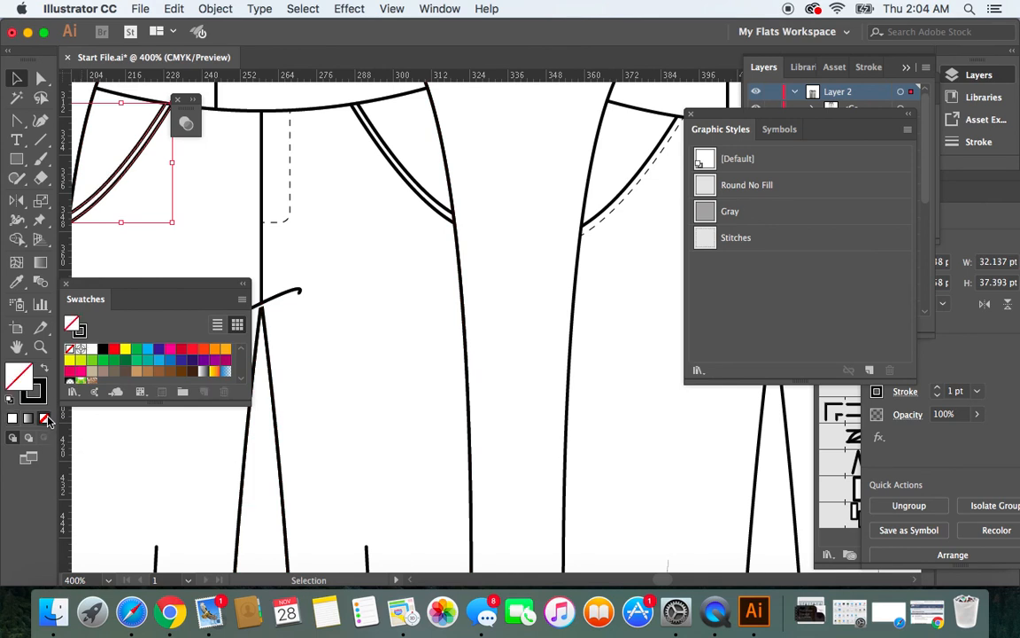
click(522, 227)
Step: Apply the width profile that tapers to a point at one end to the right-hand leg crease line of the front pants
key(super+minus)
key(super+minus)
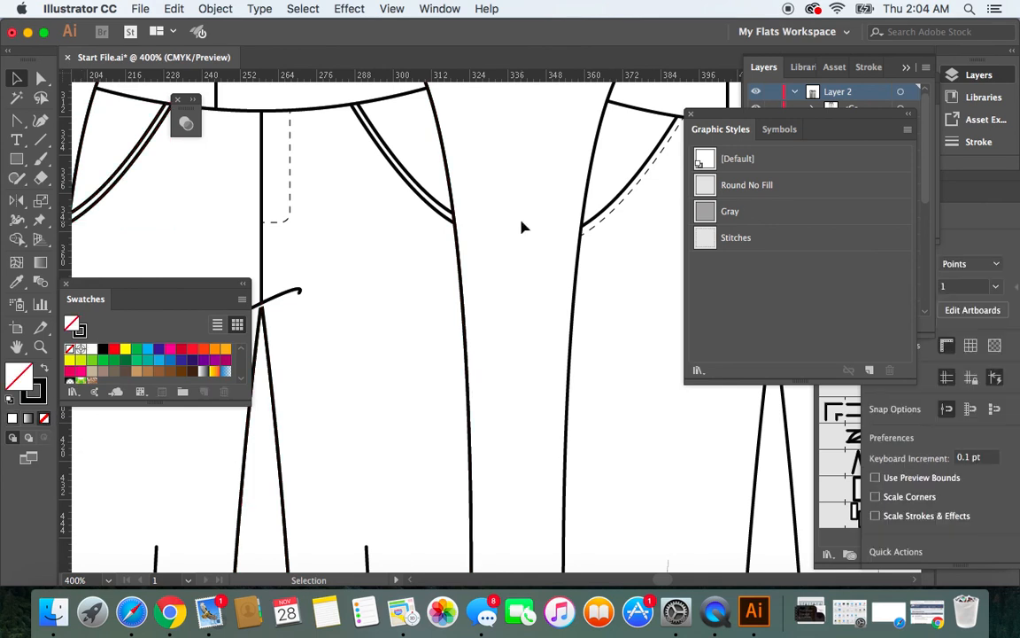
key(super+minus)
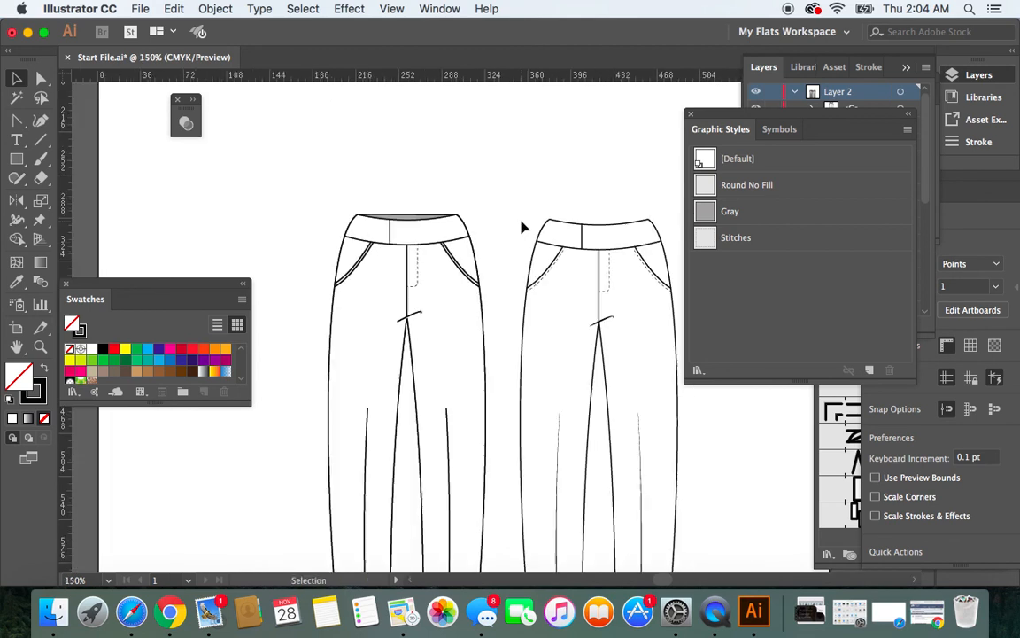
scroll(521, 228, down, 5)
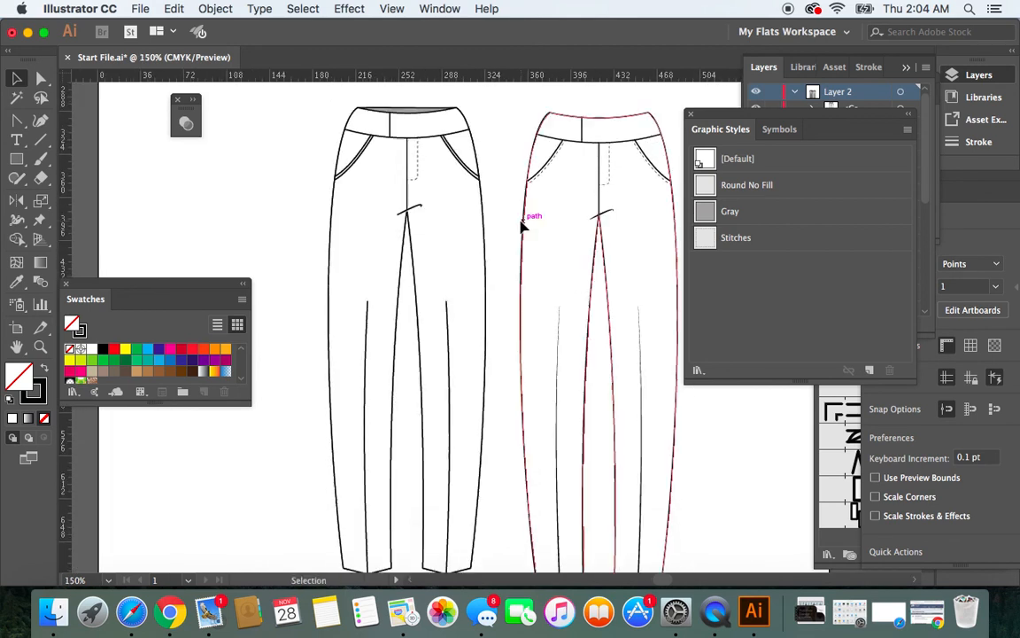
scroll(522, 228, up, 1)
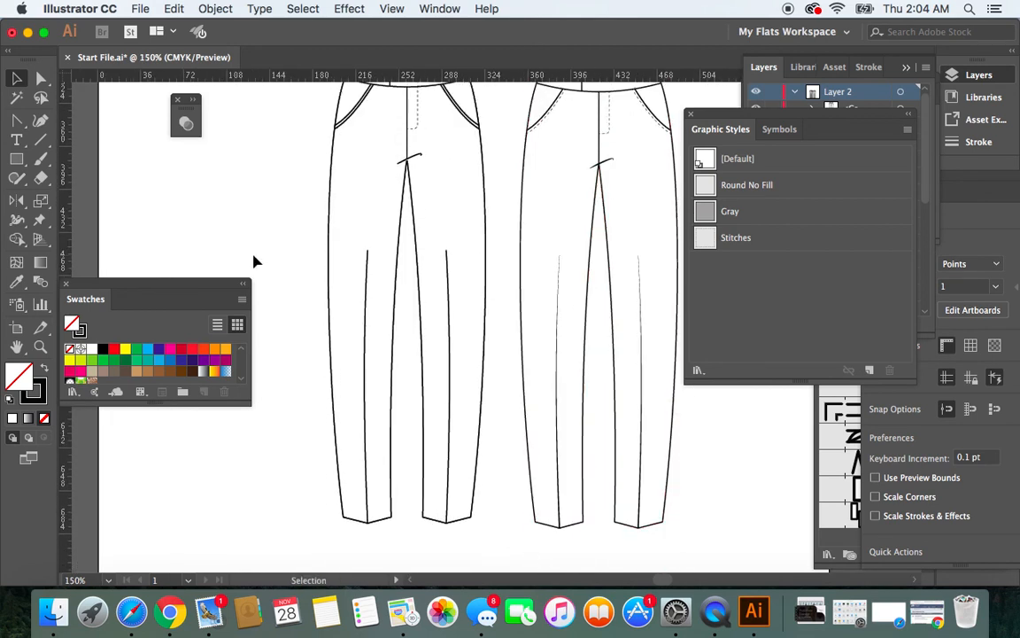
click(446, 260)
key(super+equal)
key(super+equal)
key(super+equal)
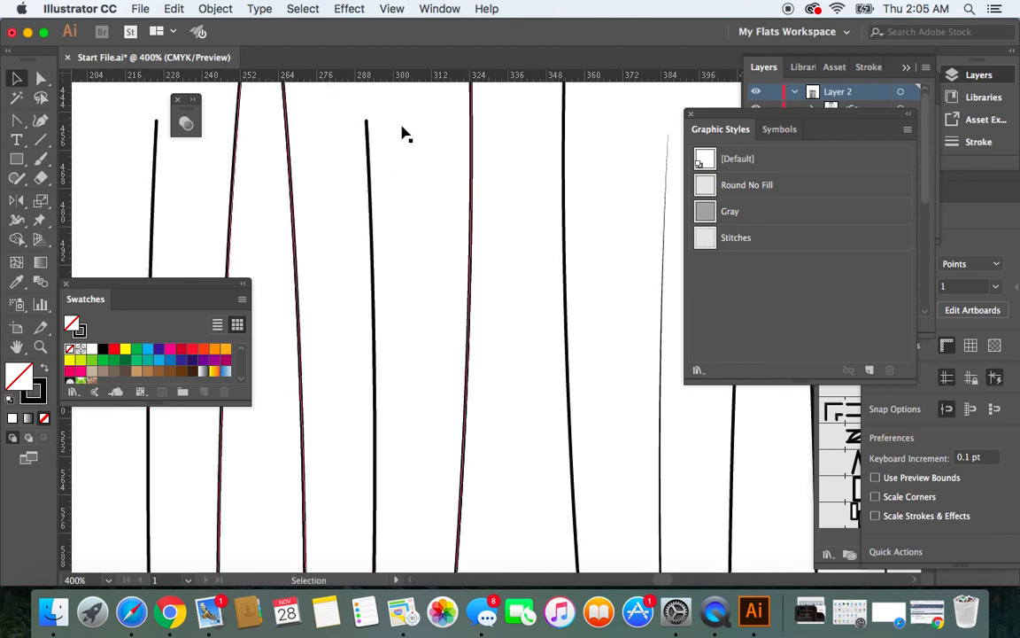
click(372, 160)
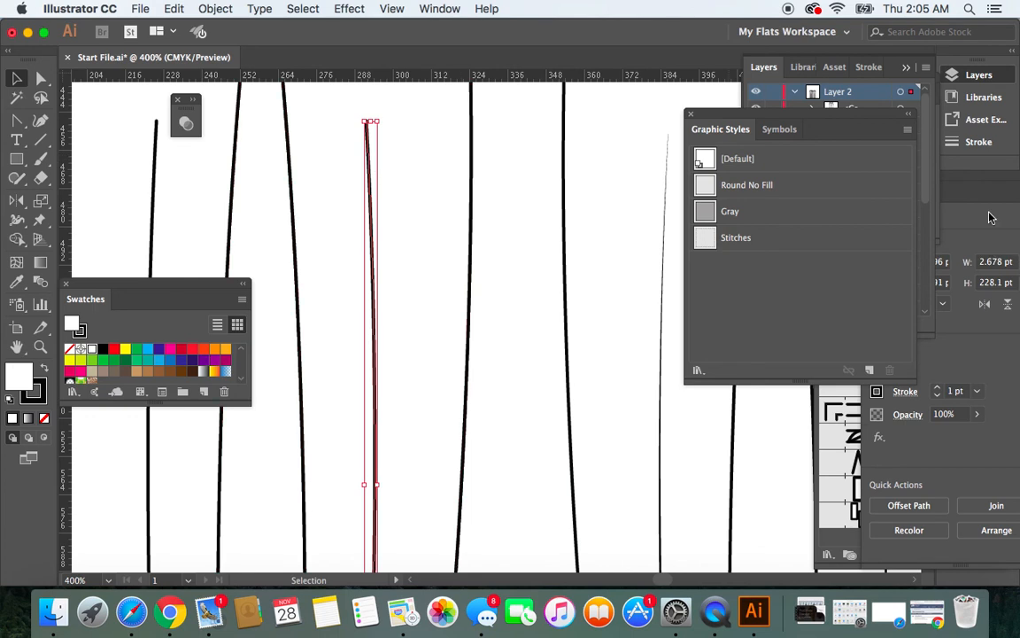
click(974, 145)
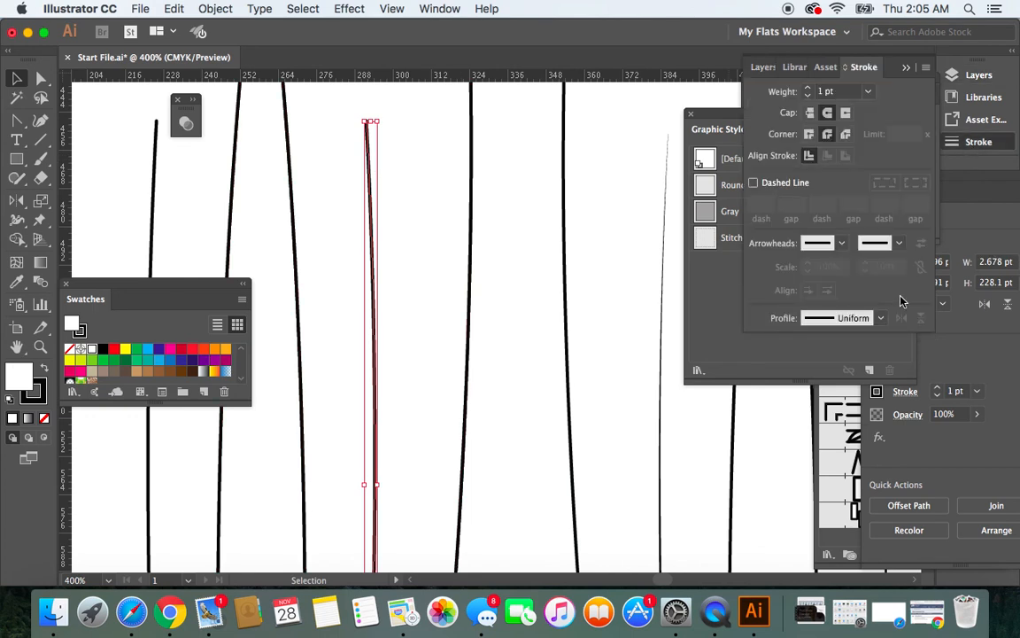
click(882, 318)
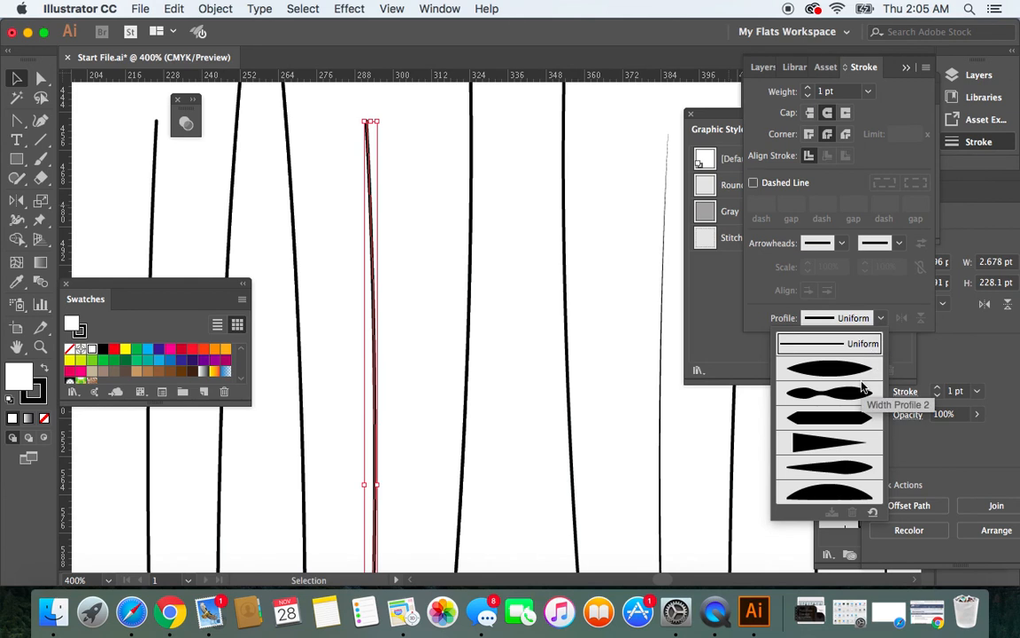
click(848, 452)
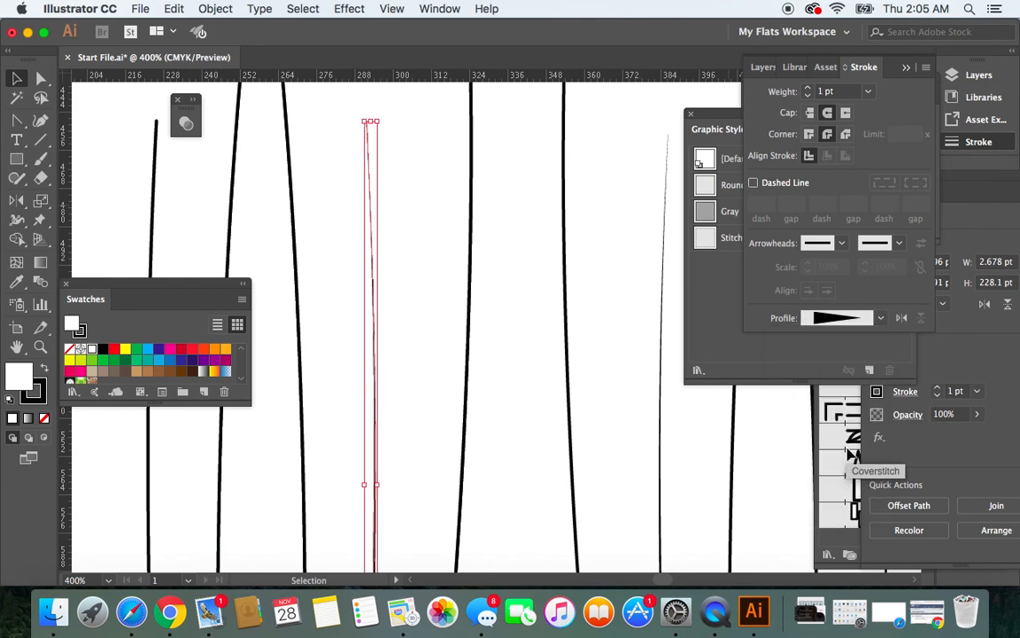
Step: Apply the same tapering width profile to the front pants' left-hand leg crease line and deselect it
click(155, 187)
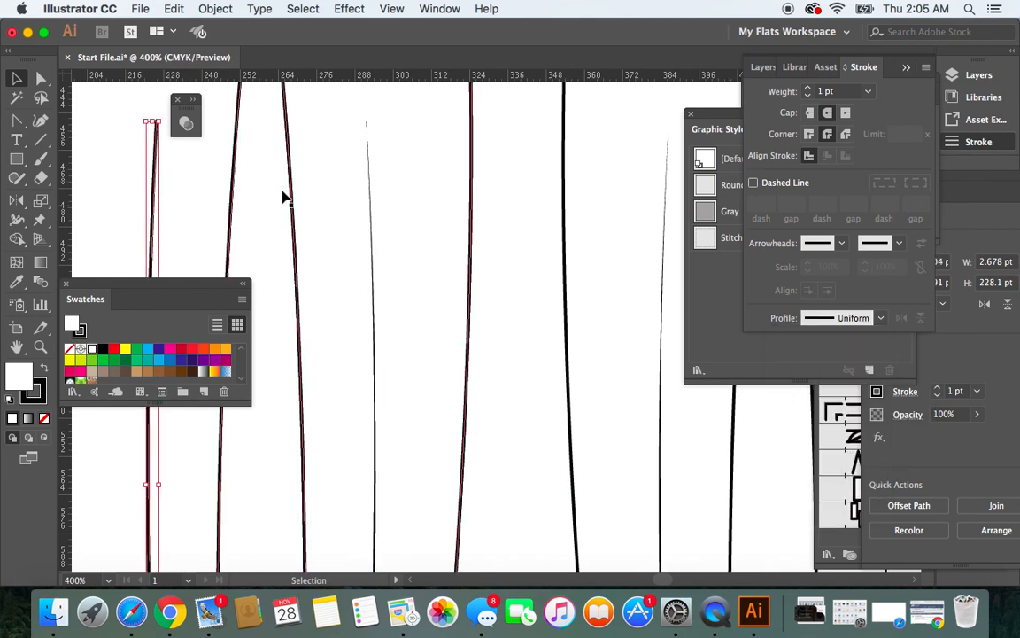
click(881, 322)
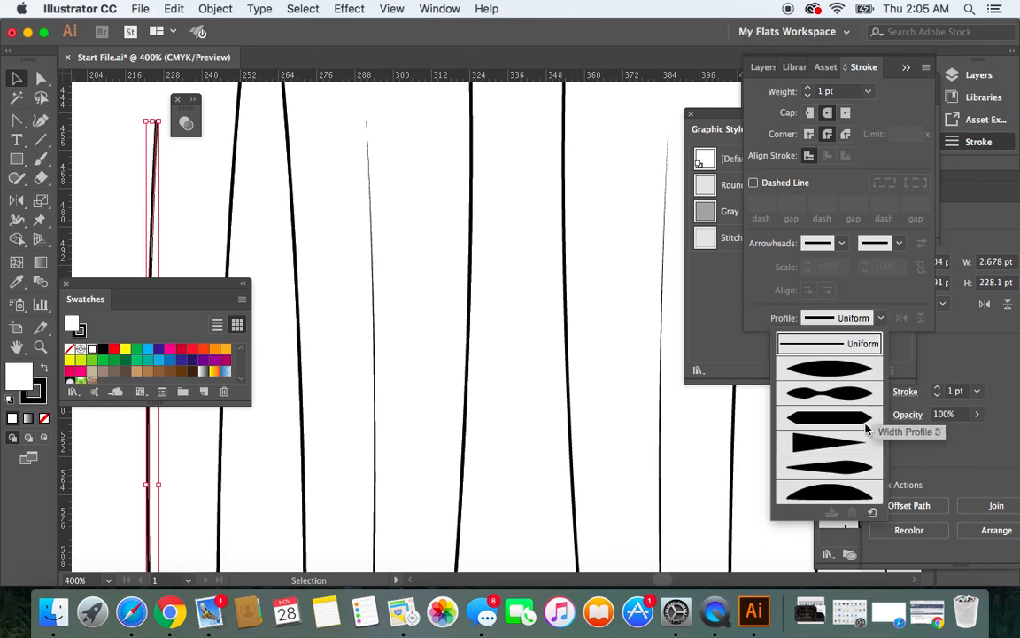
click(852, 448)
click(543, 228)
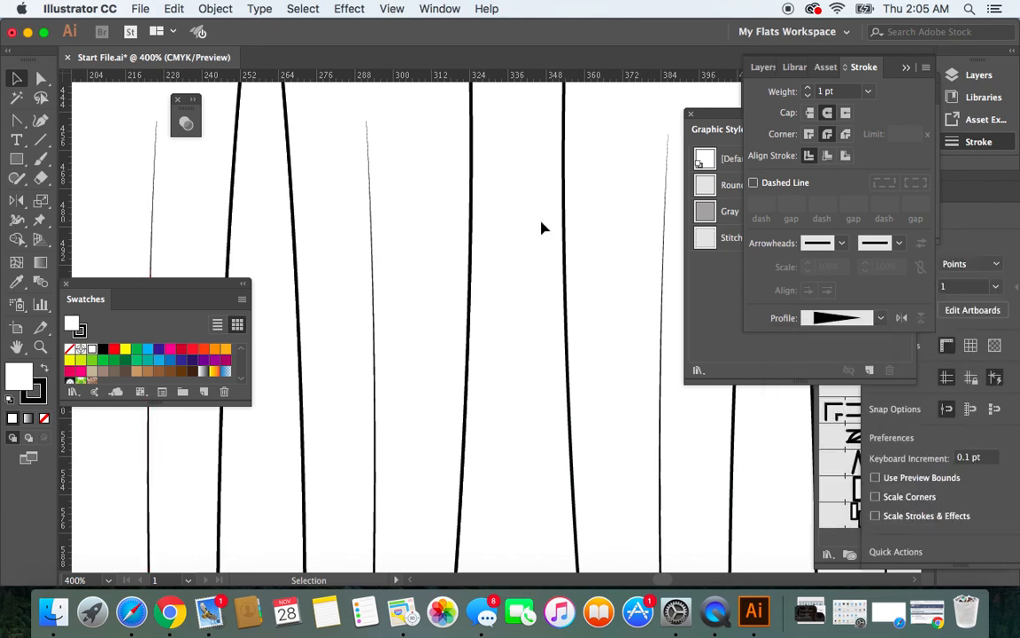
Step: Group all parts of the front pants together and deselect the group
key(super+minus)
key(super+minus)
key(super+minus)
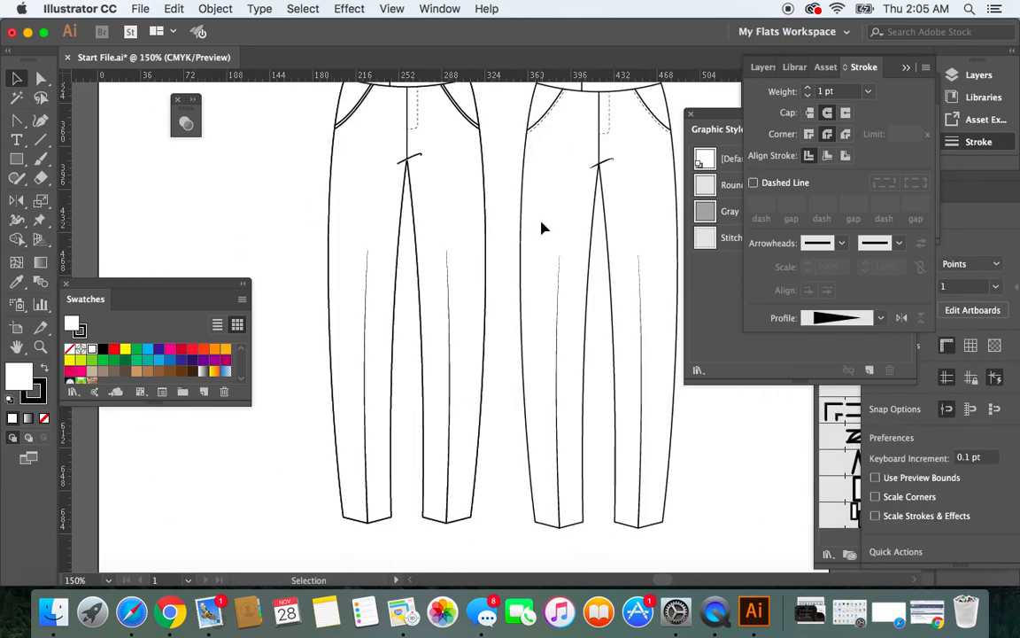
key(super+minus)
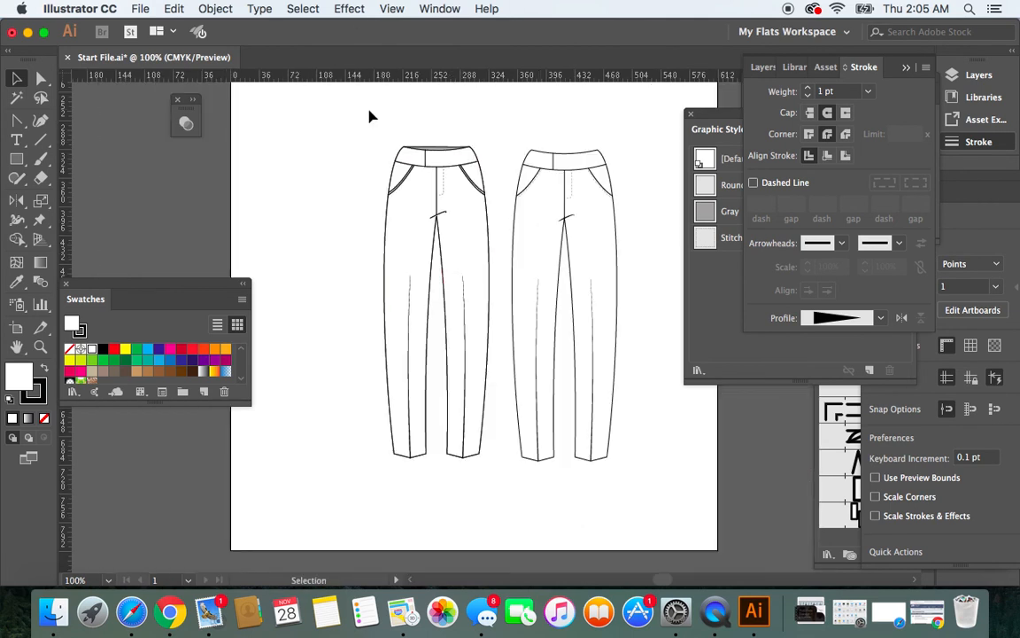
drag(356, 124, 504, 480)
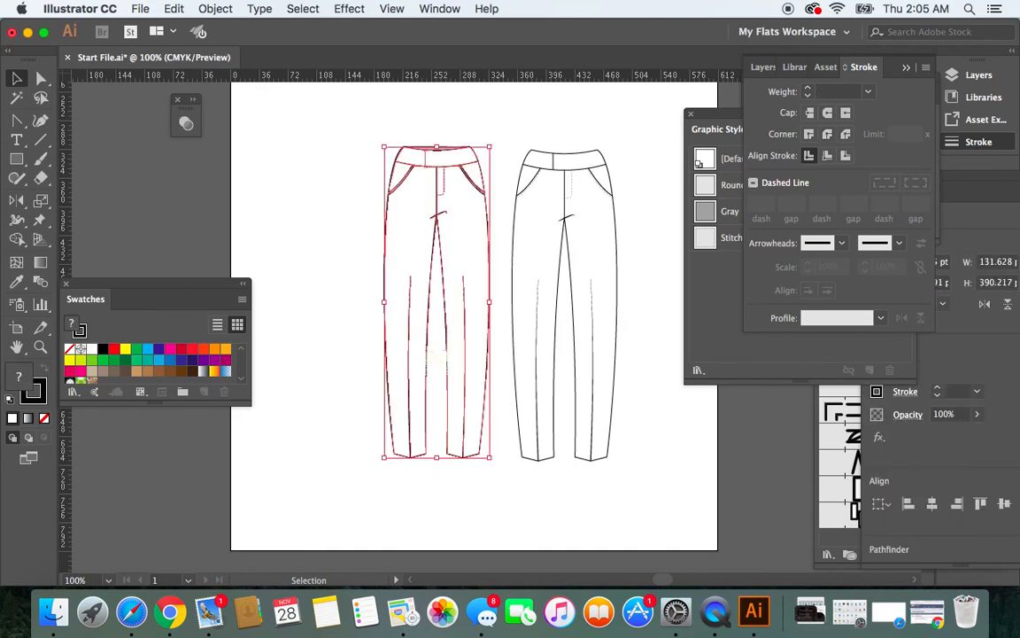
click(215, 8)
click(223, 67)
click(306, 171)
Step: Move the grouped front pants up and to the left, away from the second pants, and deselect them
click(390, 202)
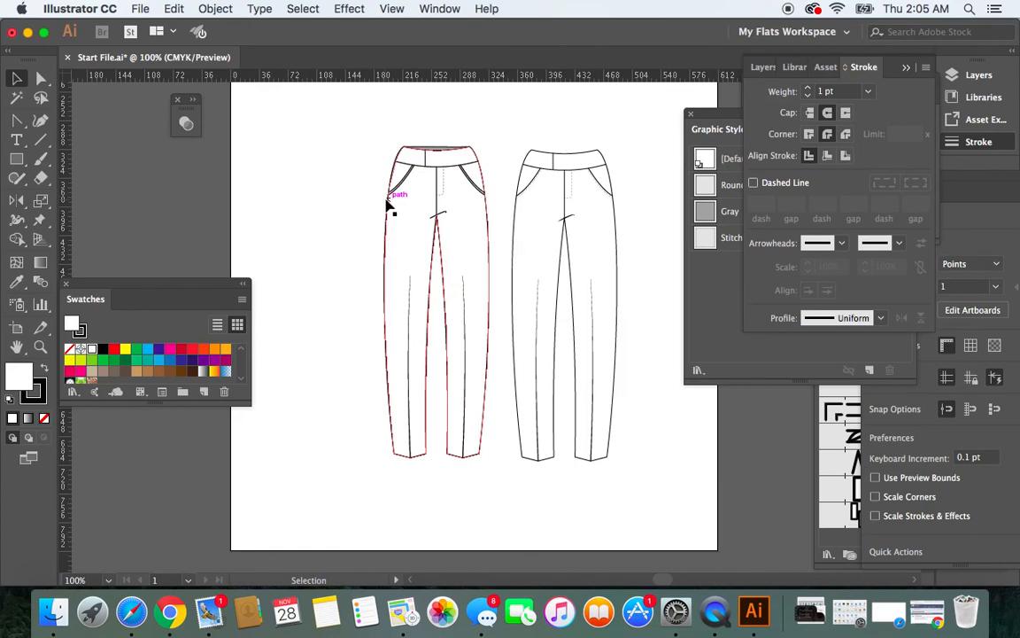
drag(380, 222, 318, 201)
click(460, 247)
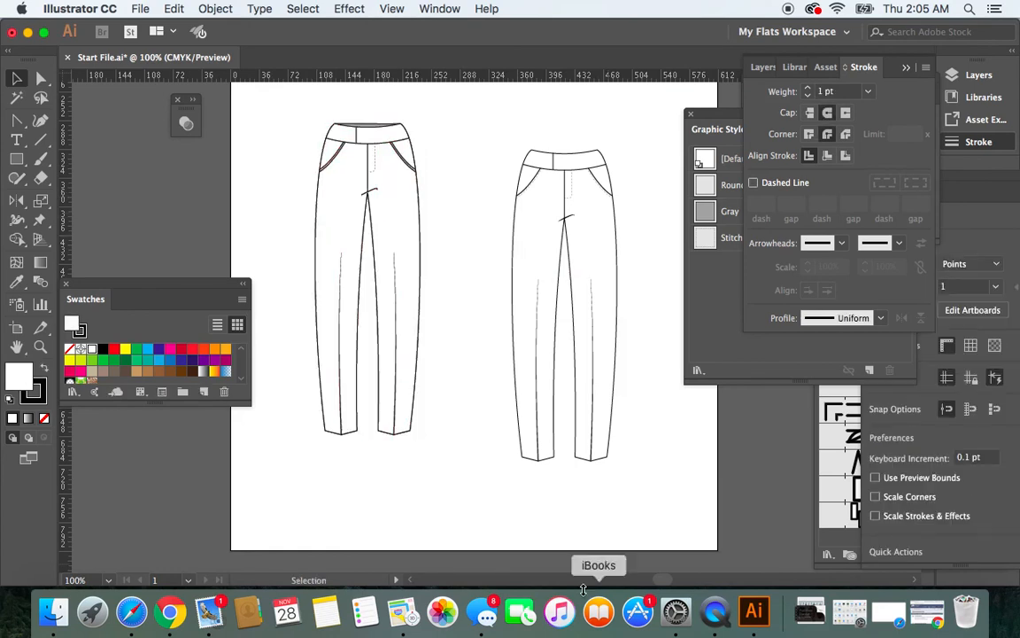
Step: Move the entire second pants drawing up and to the left, closer to the front pants, and deselect it
scroll(641, 448, down, 3)
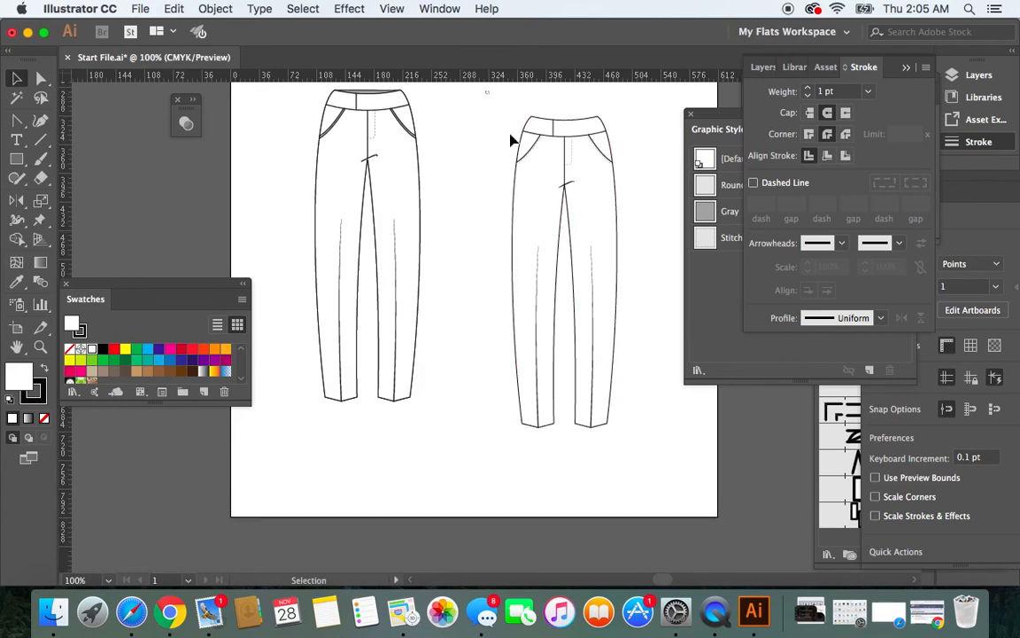
drag(512, 136, 627, 419)
drag(615, 360, 566, 342)
click(611, 359)
scroll(613, 361, up, 5)
scroll(613, 363, down, 5)
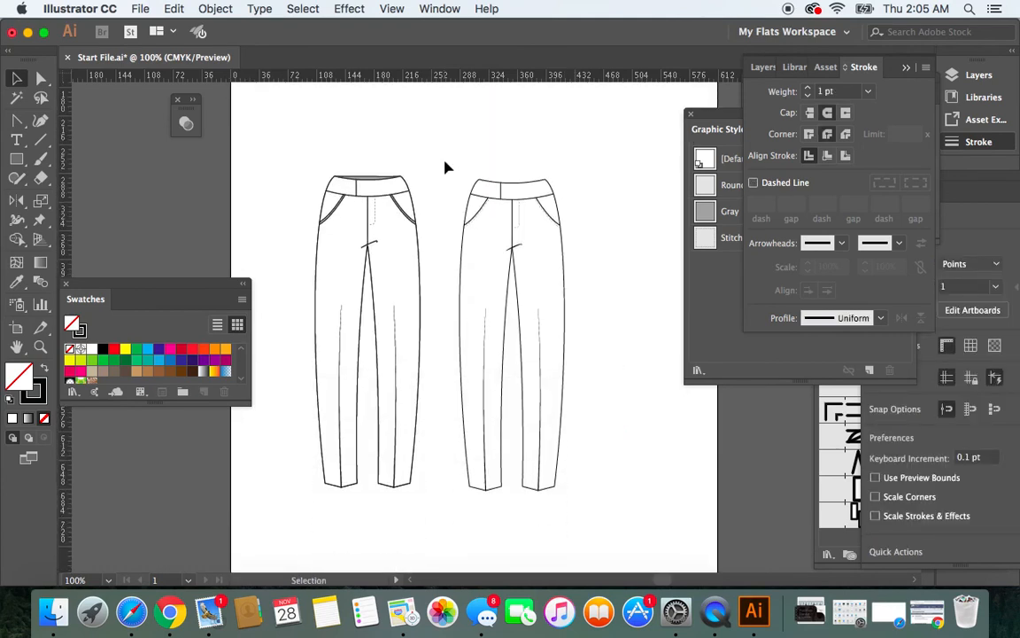
Step: Ungroup the second pants drawing and deselect its parts
drag(447, 165, 614, 507)
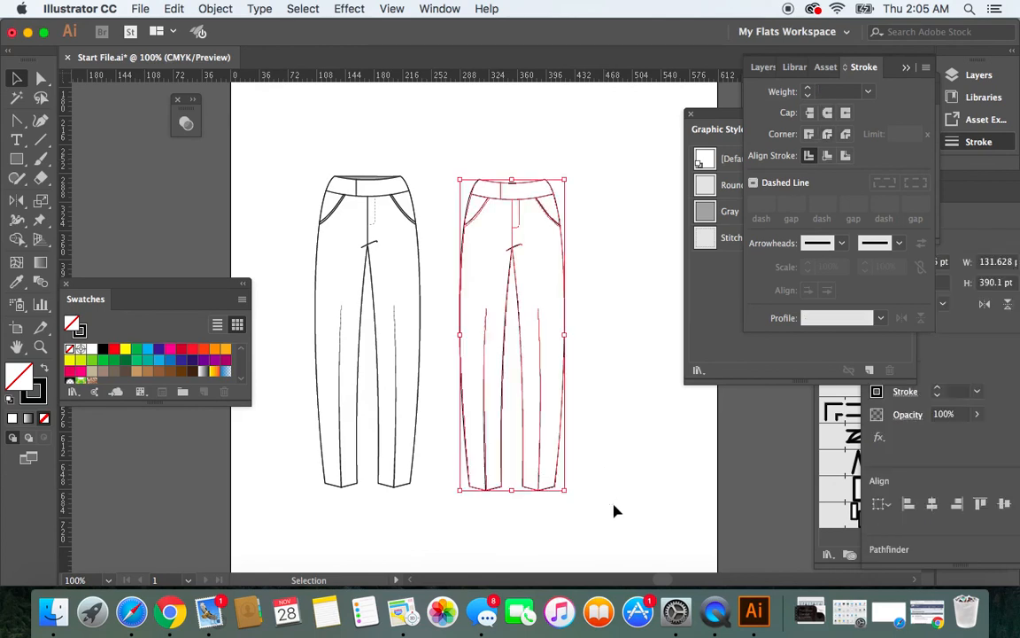
click(216, 11)
click(233, 83)
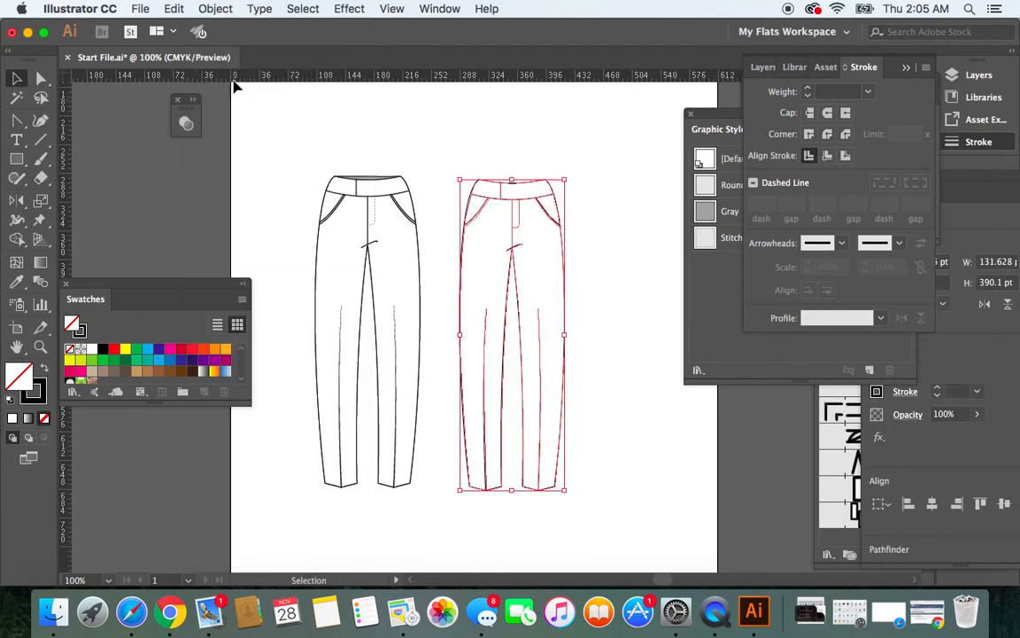
click(565, 166)
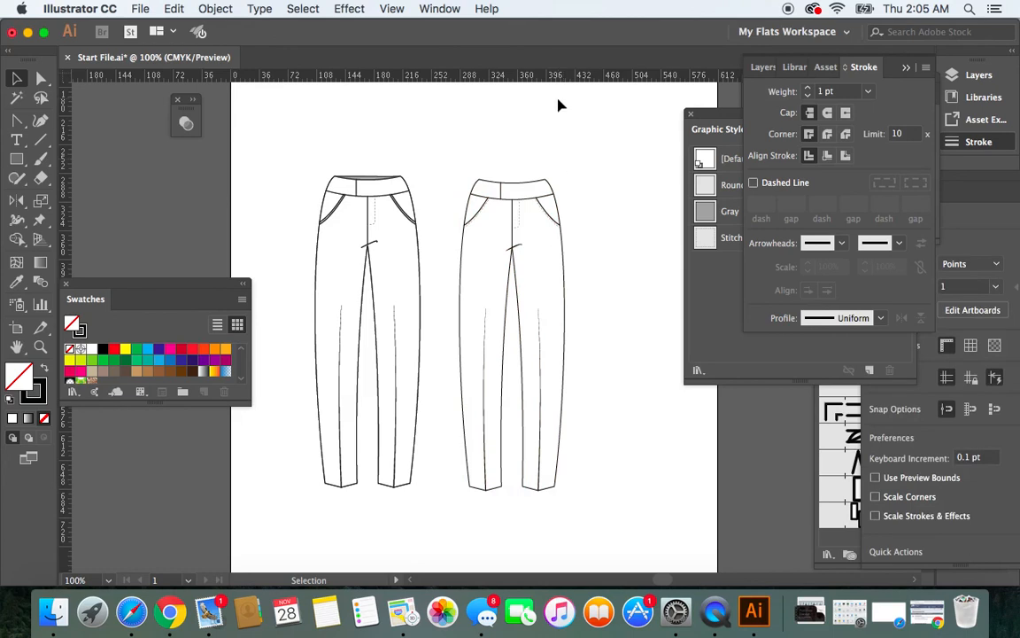
Step: Delete the left-hand pocket's line group and the fly stitching from the second pants
click(477, 223)
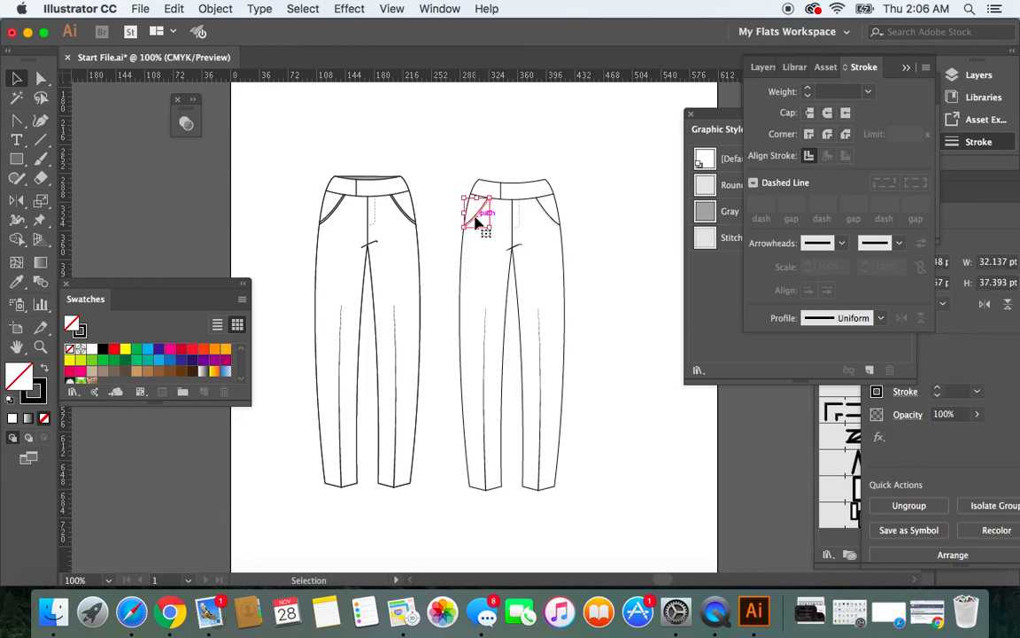
key(Delete)
click(519, 223)
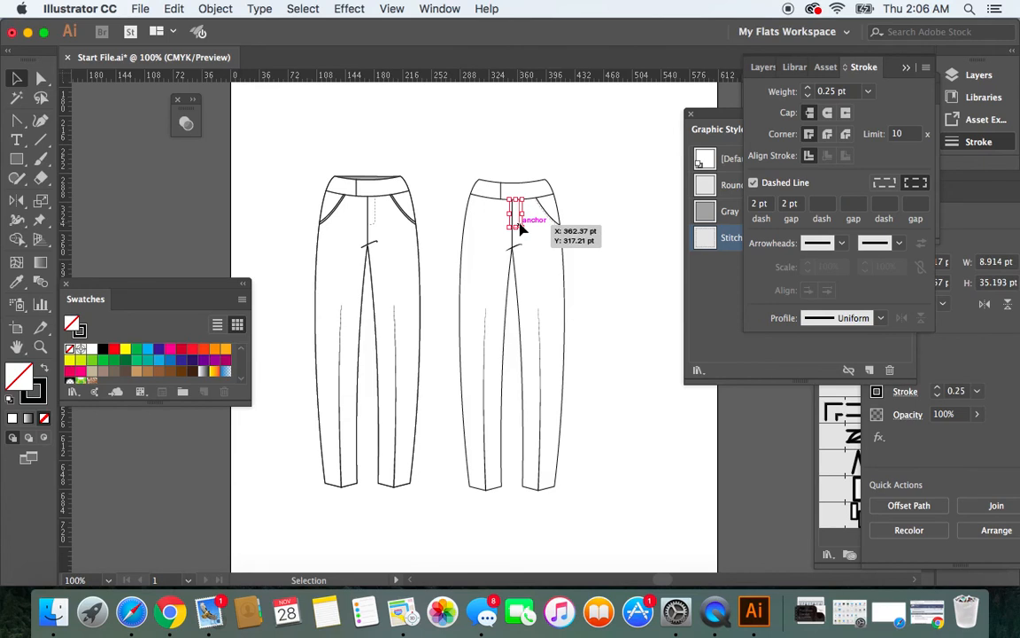
key(Delete)
Step: Delete the right-hand pocket's seam and stitch lines from the second pants
key(a)
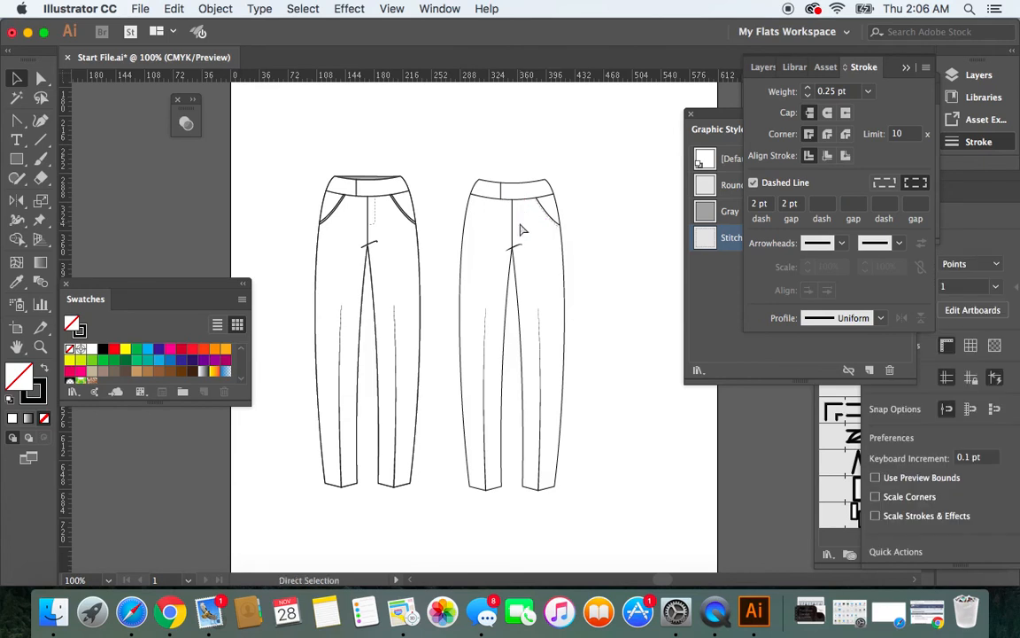
click(521, 229)
key(super+equal)
key(super+equal)
key(super+equal)
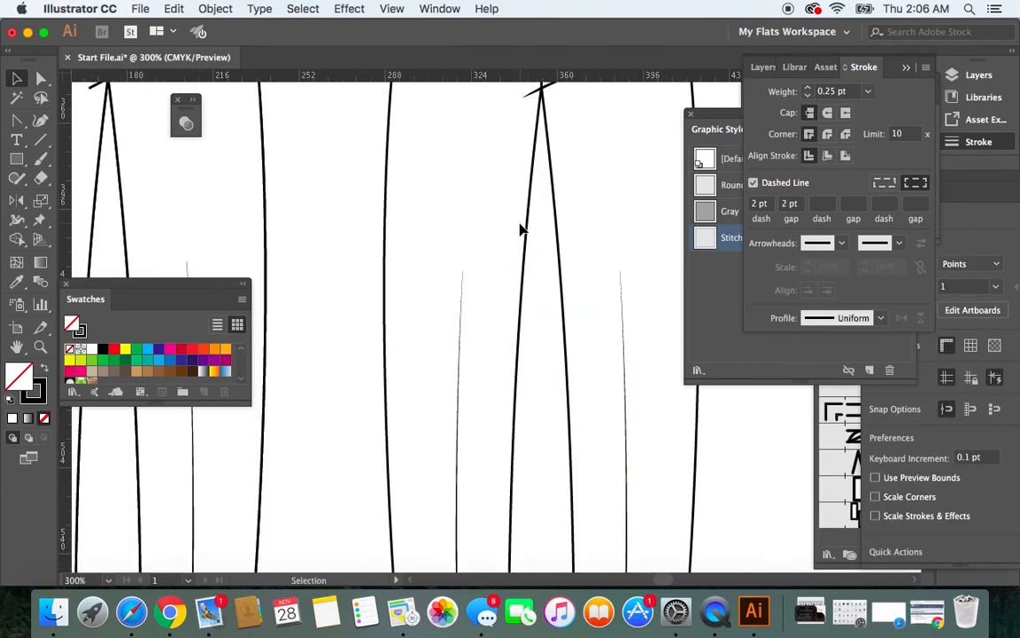
scroll(602, 160, up, 5)
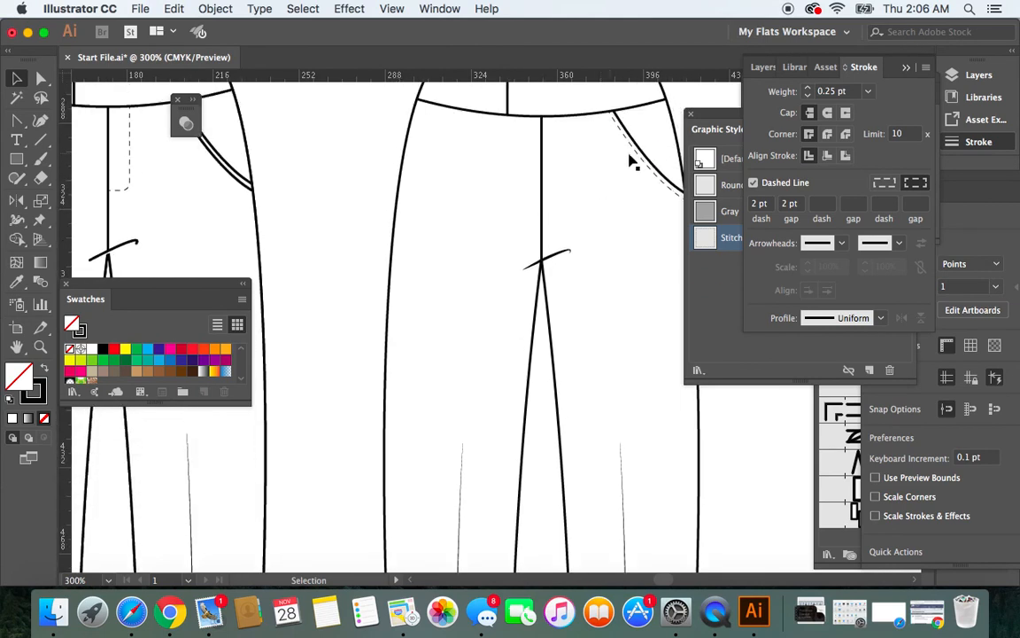
click(640, 158)
click(639, 158)
key(Delete)
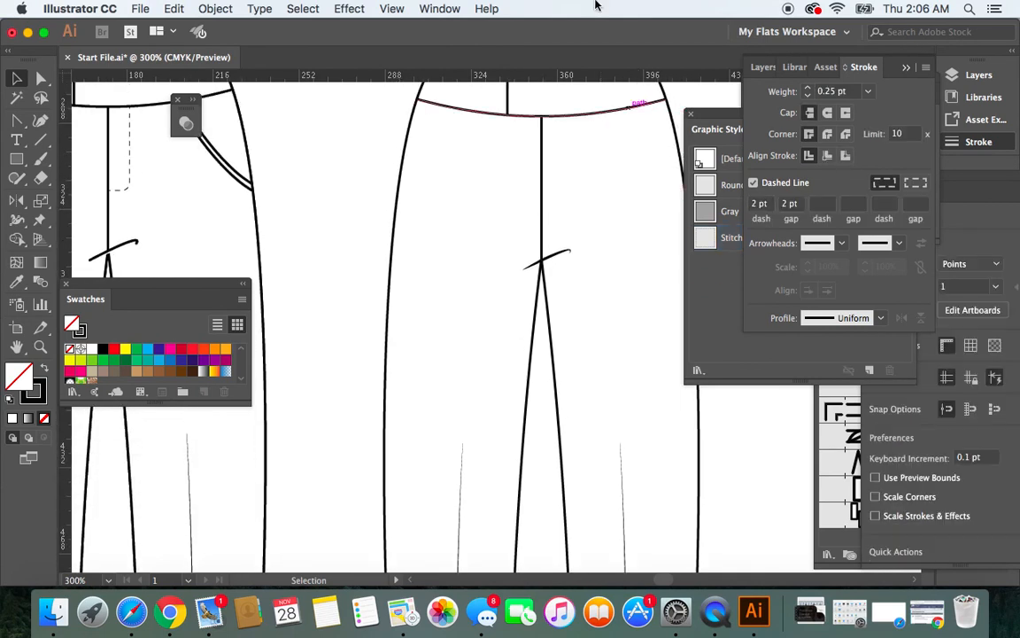
Step: Delete the short vertical line across the second pants' waistband
scroll(591, 192, up, 3)
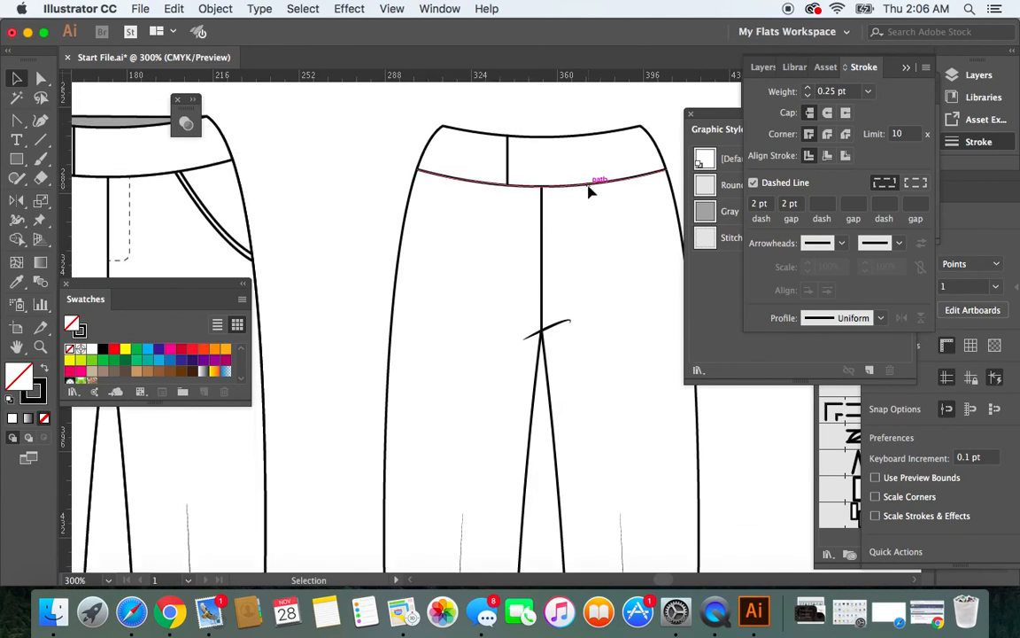
click(510, 162)
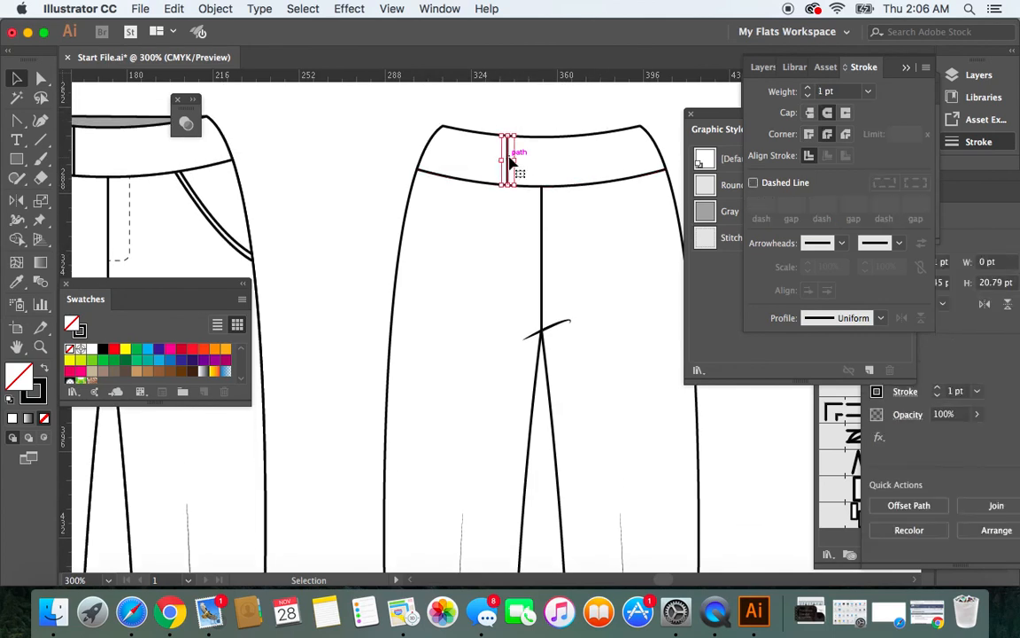
key(Delete)
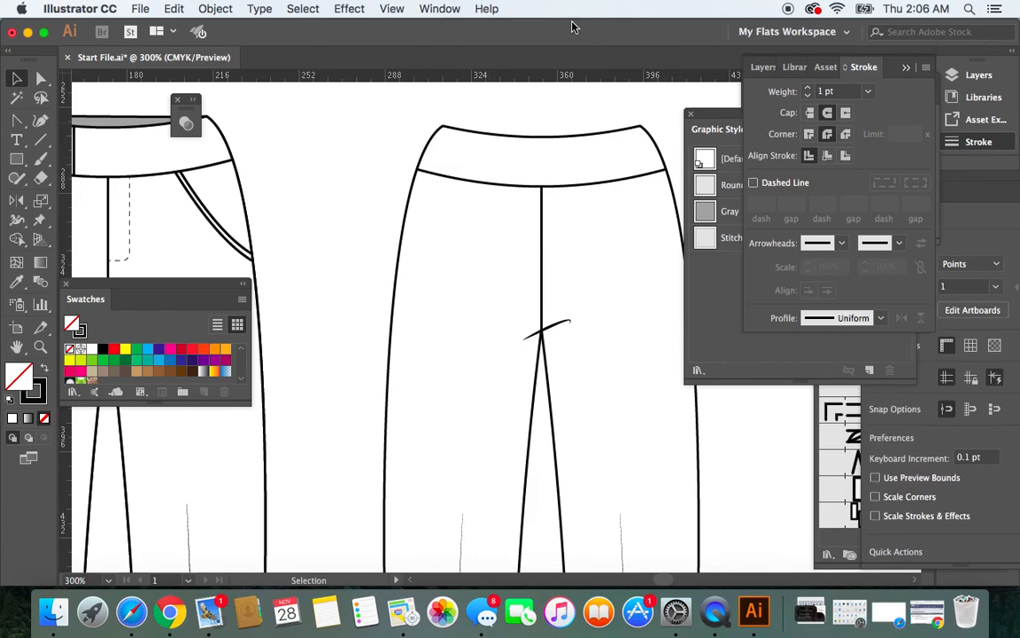
Step: Flatten the top waistline curve of the second pants with the Anchor Point tool, leaving only a slight dip
click(548, 142)
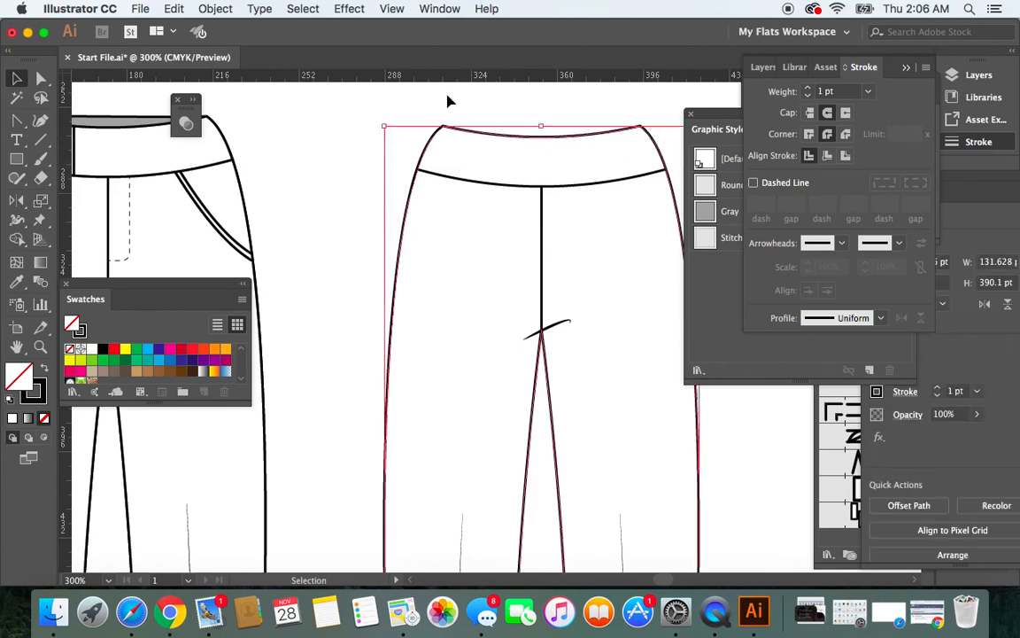
click(473, 115)
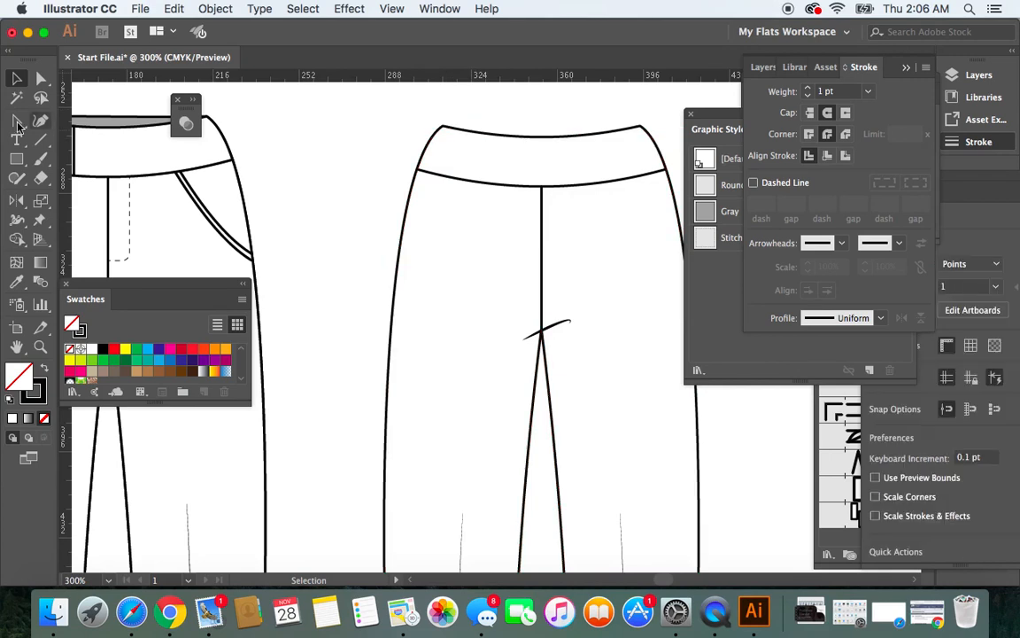
click(15, 123)
drag(15, 122, 88, 175)
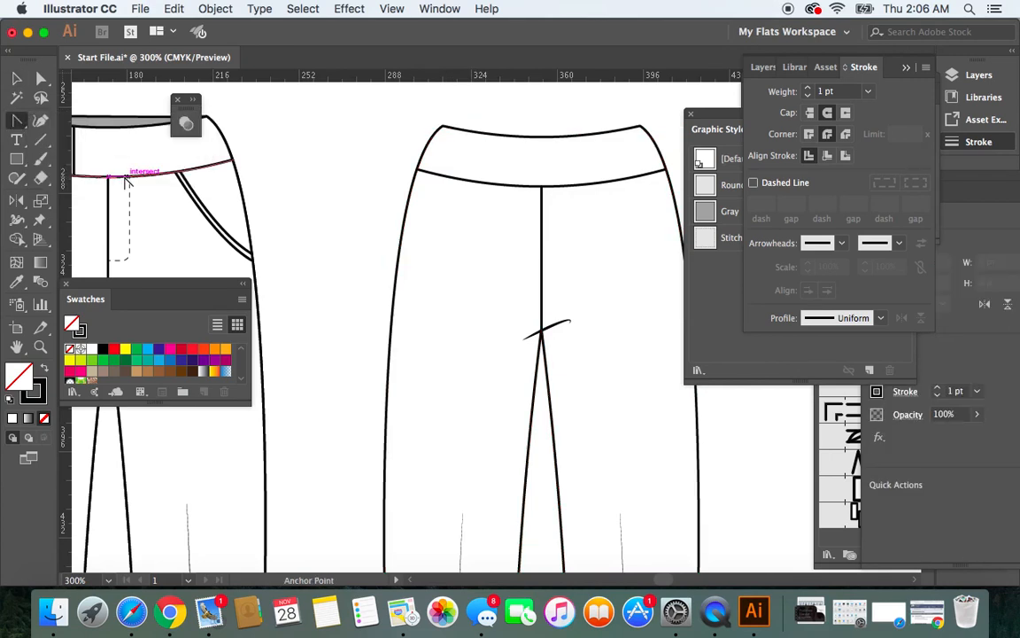
click(550, 138)
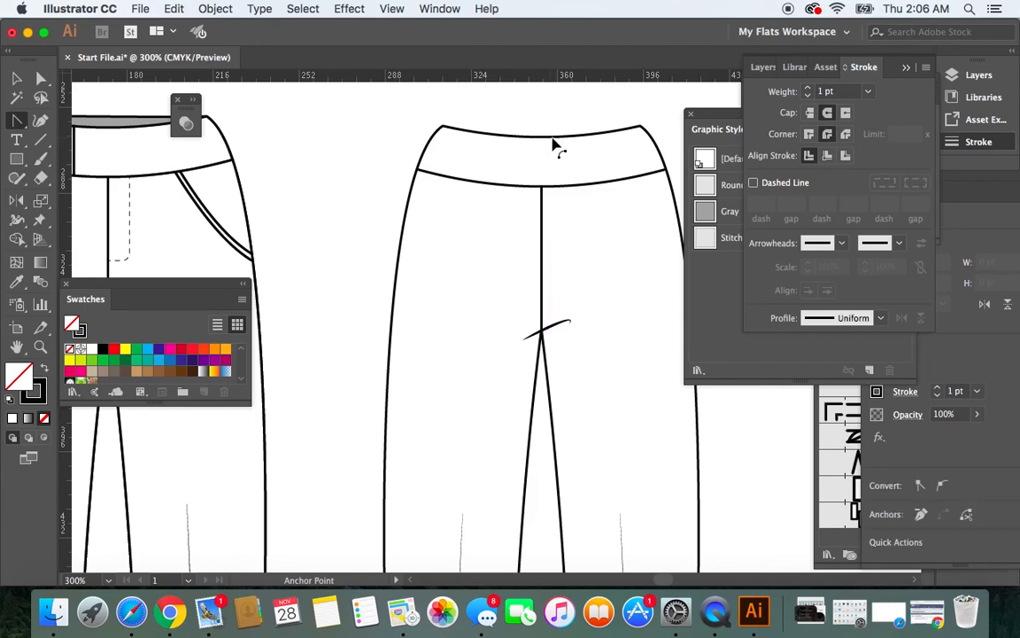
click(551, 138)
drag(552, 135, 552, 134)
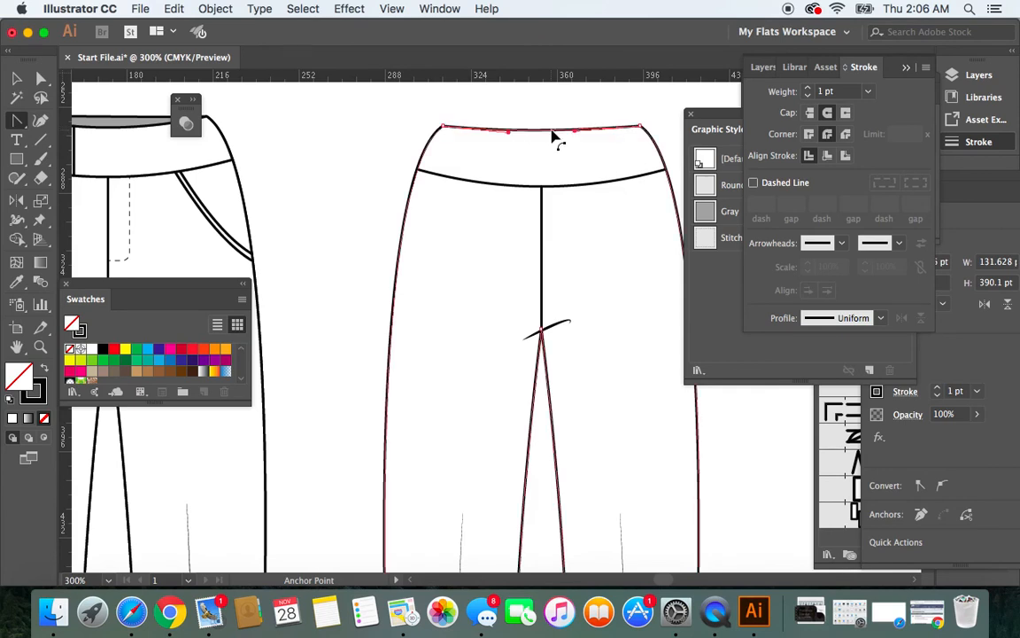
Step: Flatten the seam curve under the second pants' waistband to match its top edge, and deselect it
click(547, 186)
drag(551, 188, 553, 177)
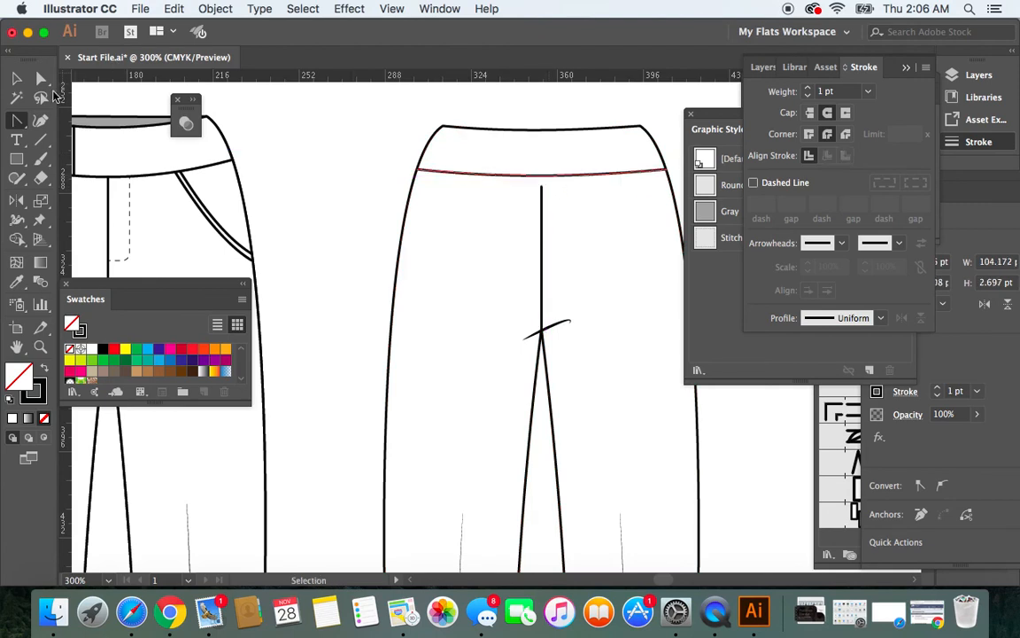
click(16, 78)
click(323, 197)
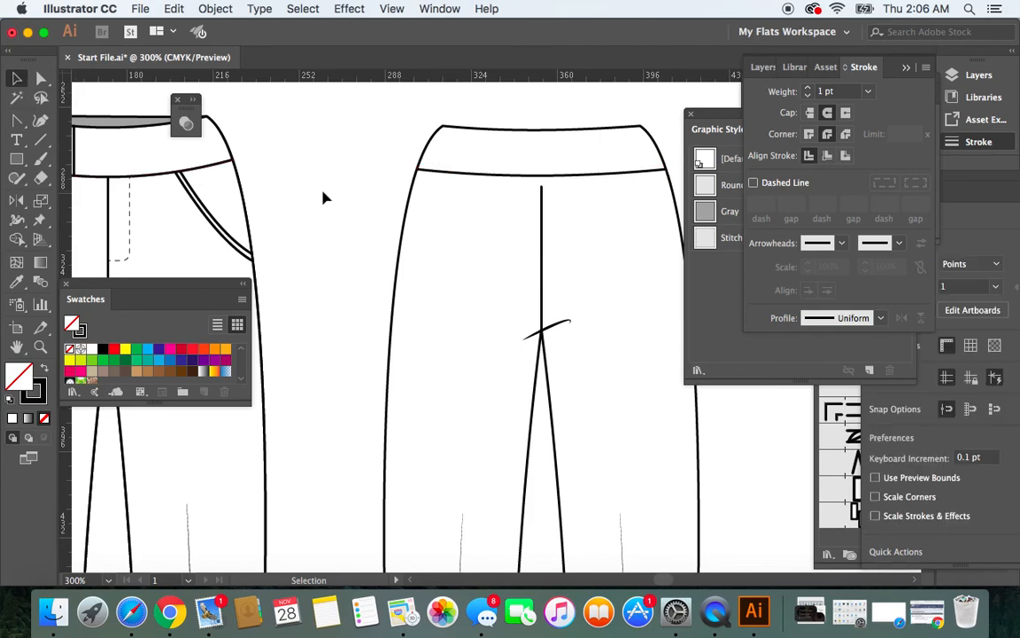
Step: Extend the second pants' center seam upward until it meets the flattened waistband seam
click(542, 252)
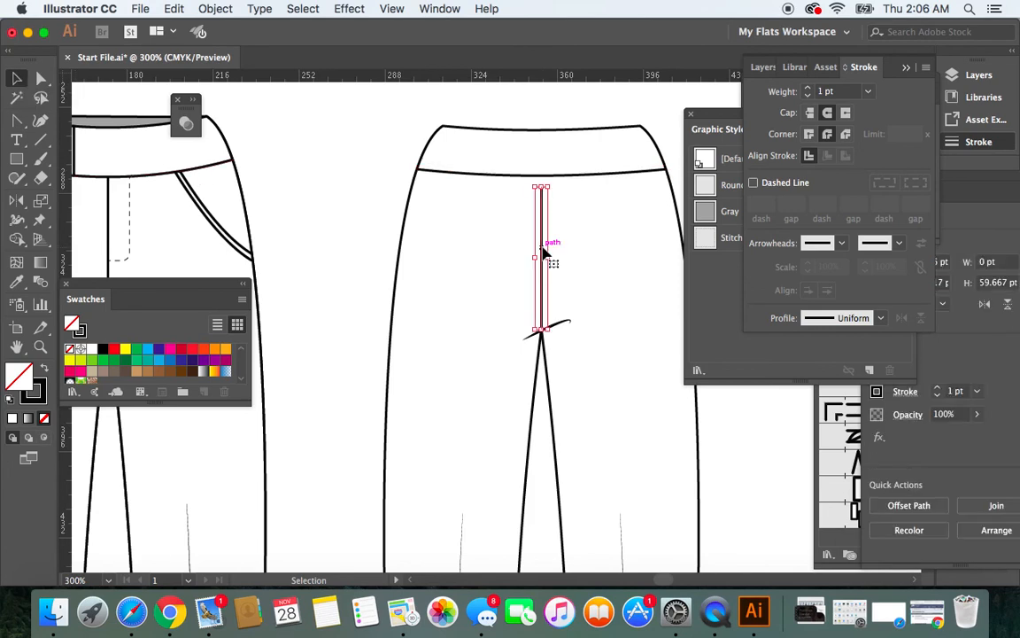
drag(542, 186, 543, 175)
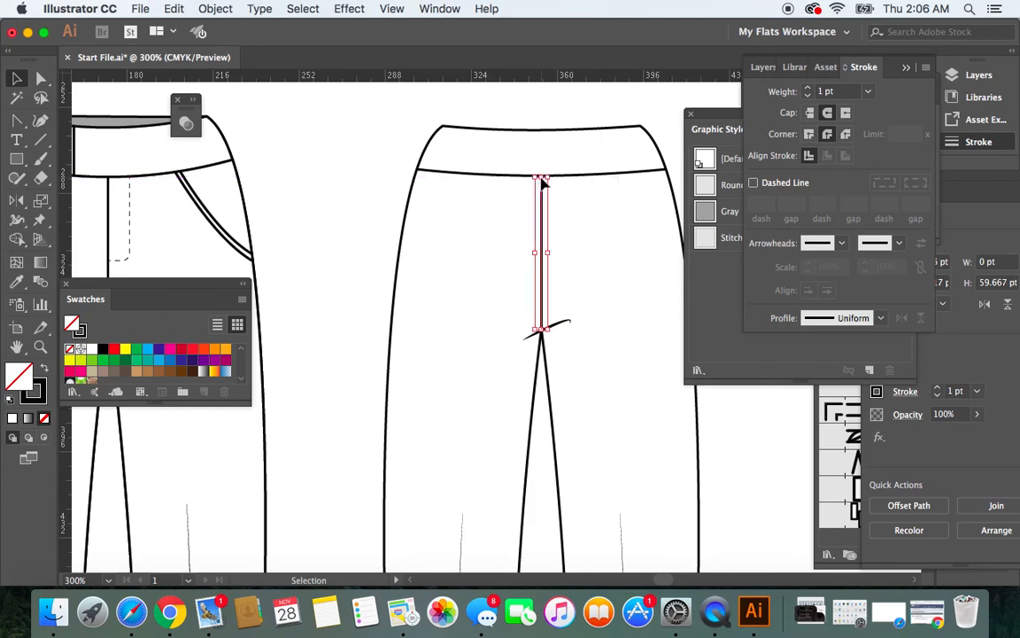
click(323, 127)
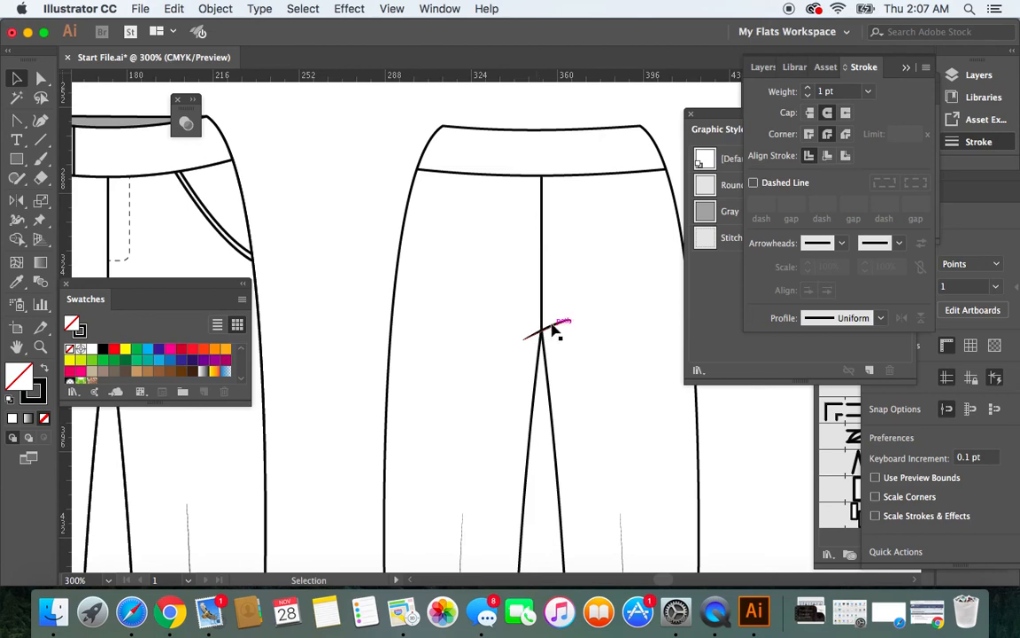
Step: Widen the crotch crease line on the second pants symmetrically to about 33 pt, keeping its height
click(553, 329)
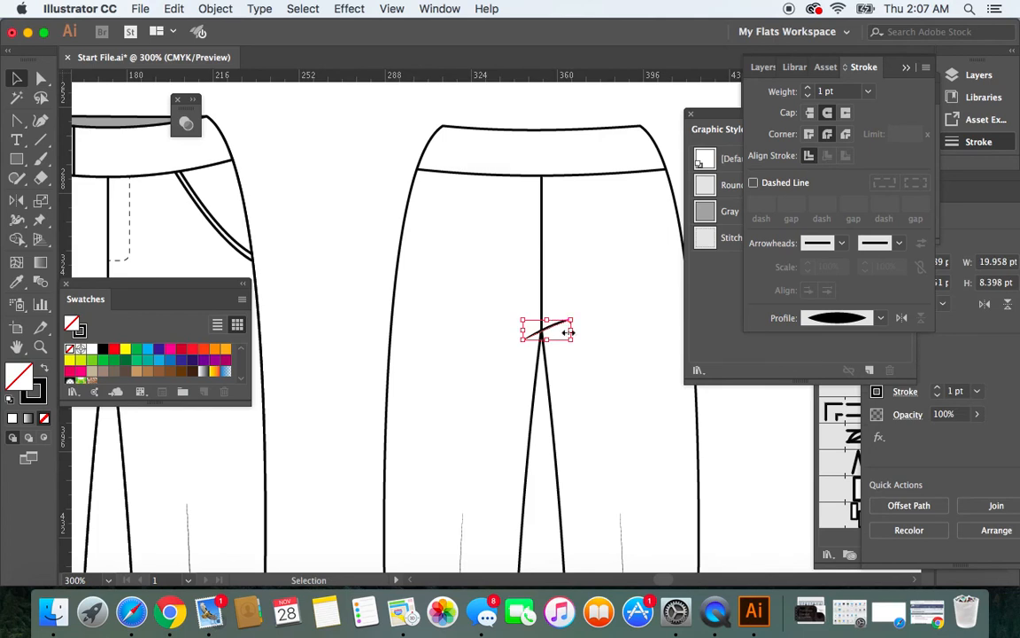
drag(569, 333, 587, 333)
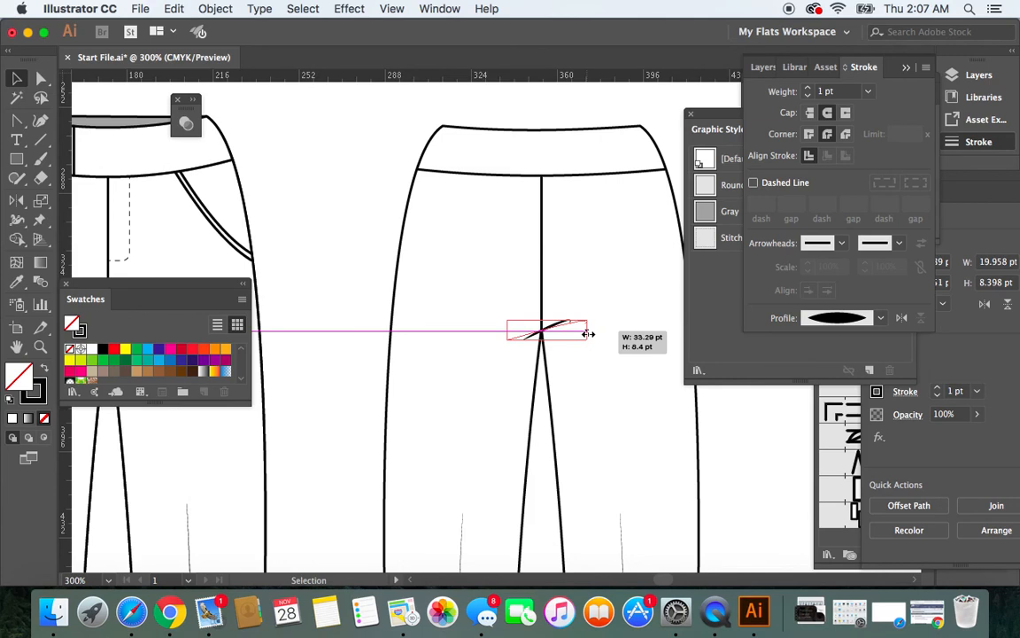
drag(587, 333, 588, 334)
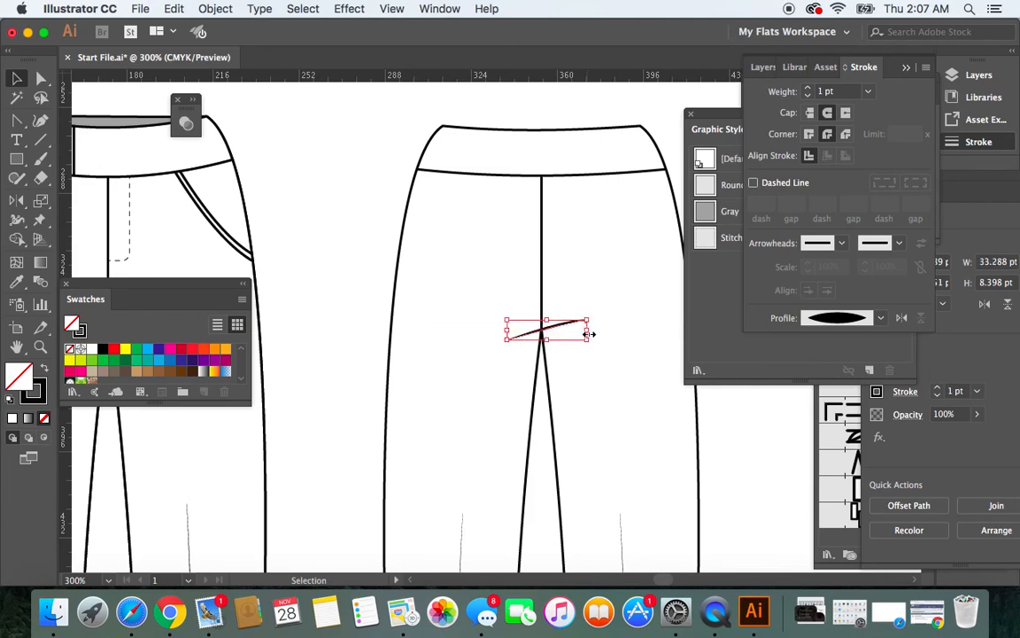
click(306, 147)
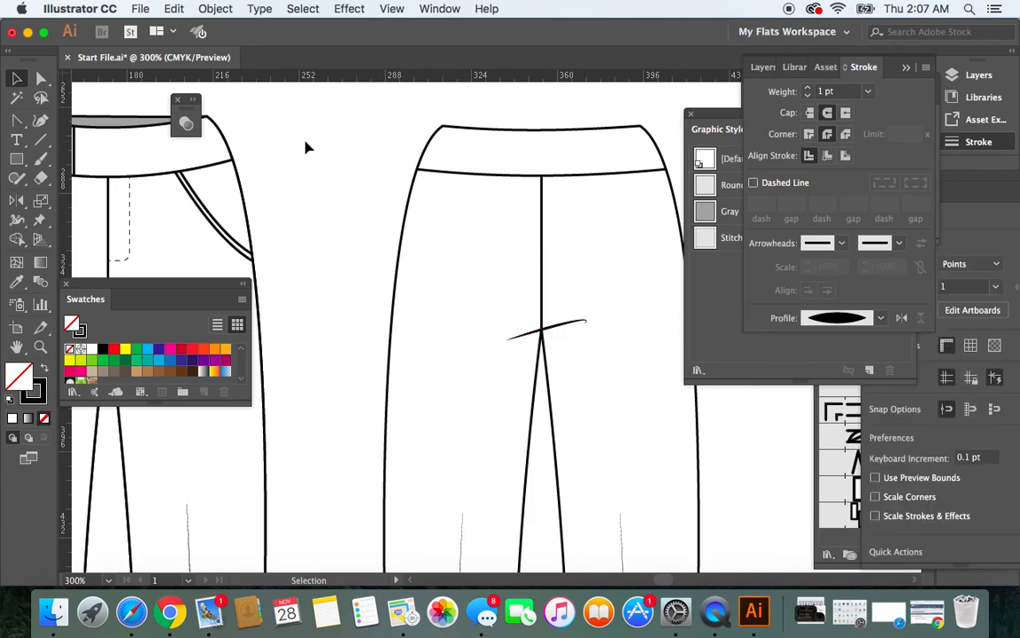
Step: Group all parts of the second pants into one back-view drawing and deselect it
key(a)
key(super+minus)
key(super+minus)
key(super+minus)
key(v)
scroll(581, 232, down, 5)
scroll(581, 234, up, 2)
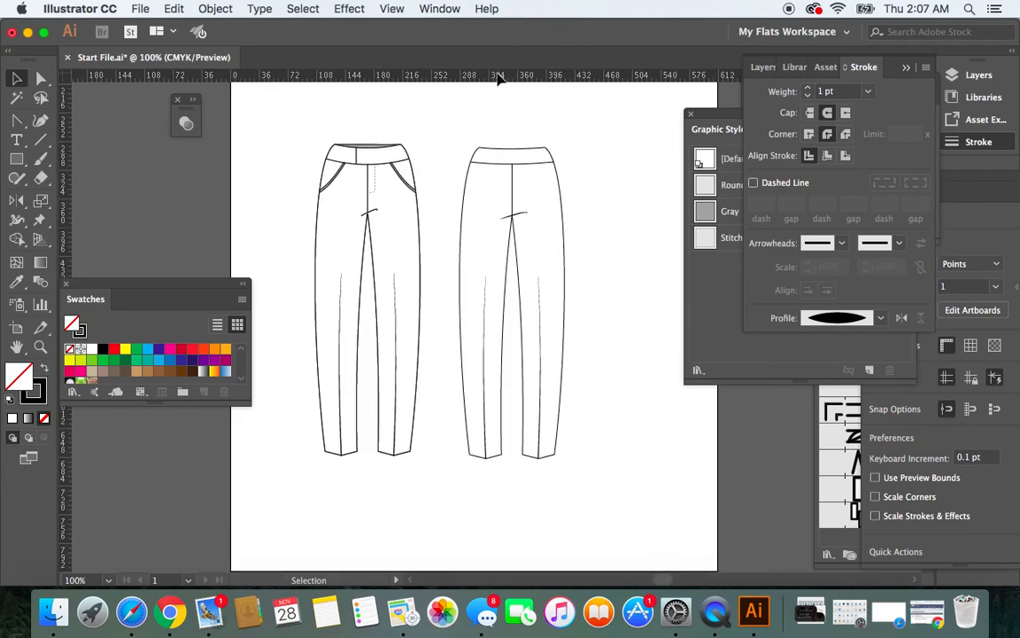
drag(431, 131, 633, 482)
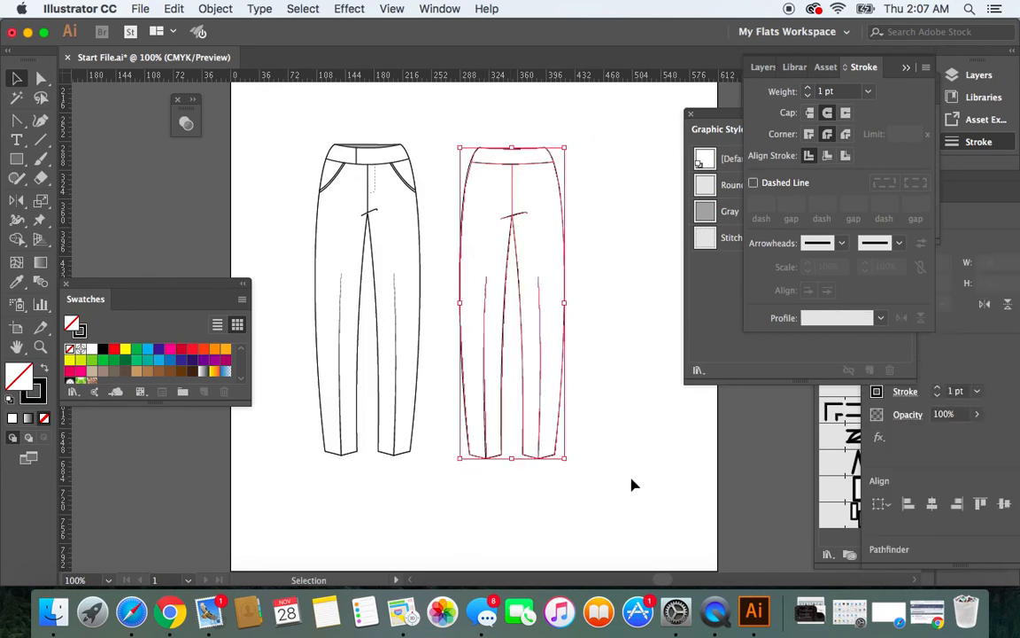
click(216, 9)
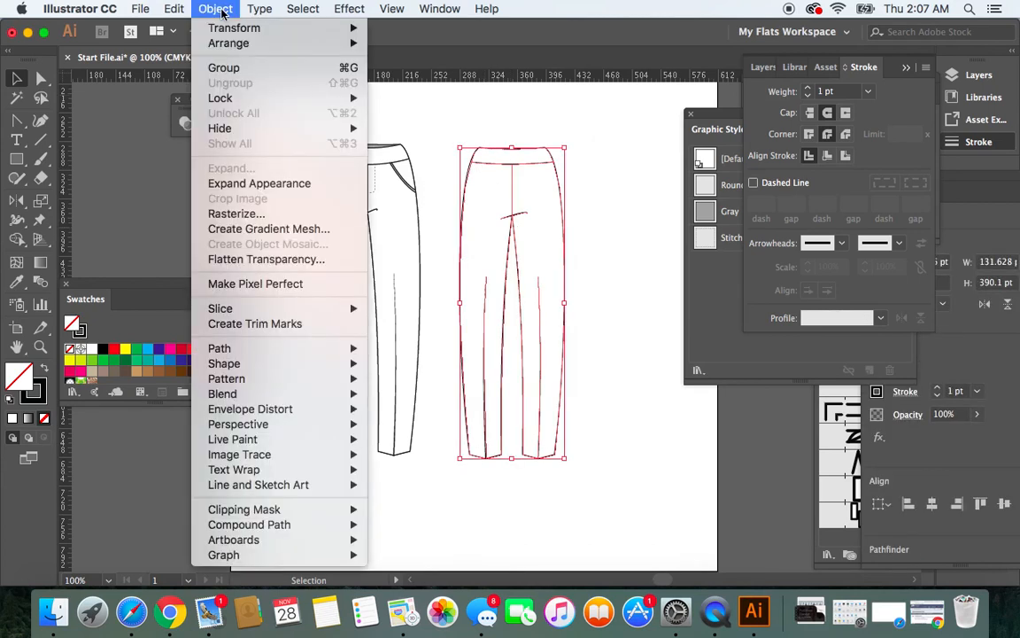
click(204, 68)
click(429, 119)
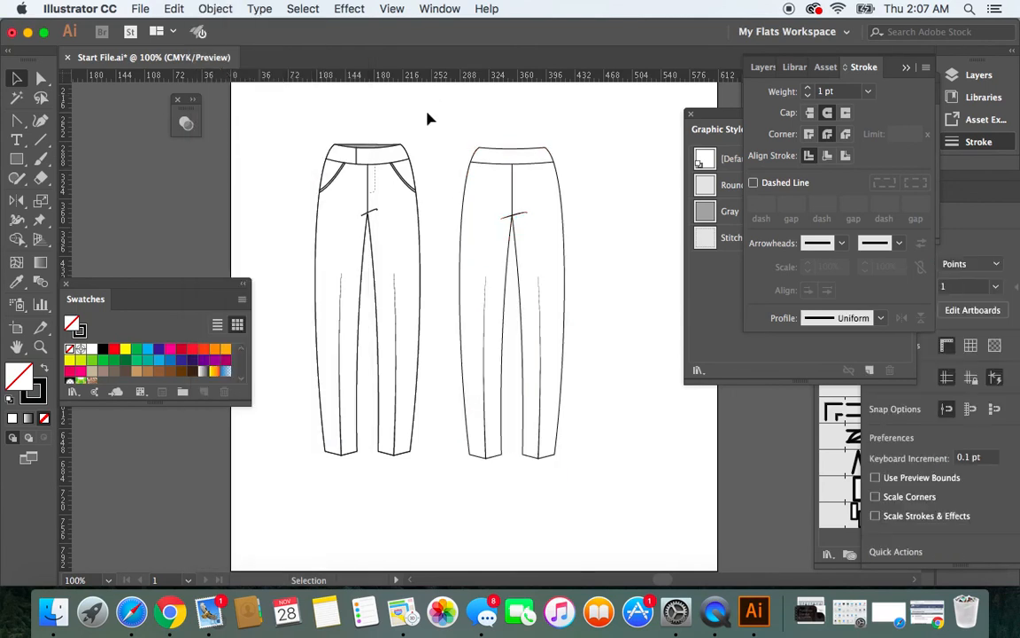
Step: Apply the [Default] graphic style to the front pants and reposition the drawing slightly higher beside the back view
click(20, 79)
mouse_move(321, 215)
mouse_down()
mouse_move(375, 225)
mouse_move(387, 199)
mouse_move(330, 205)
mouse_up()
click(585, 186)
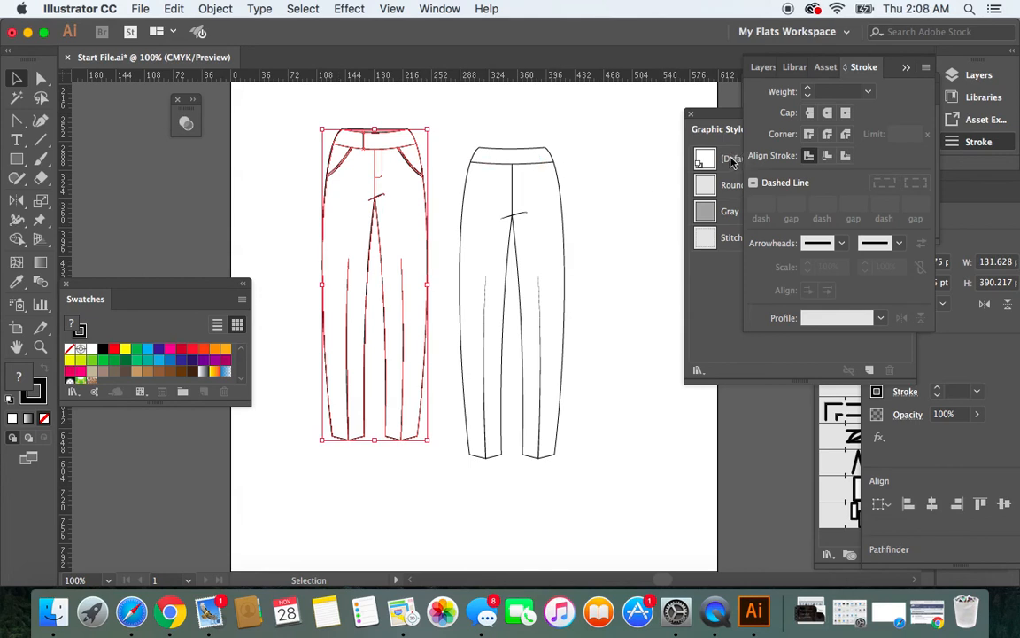
click(743, 159)
click(308, 208)
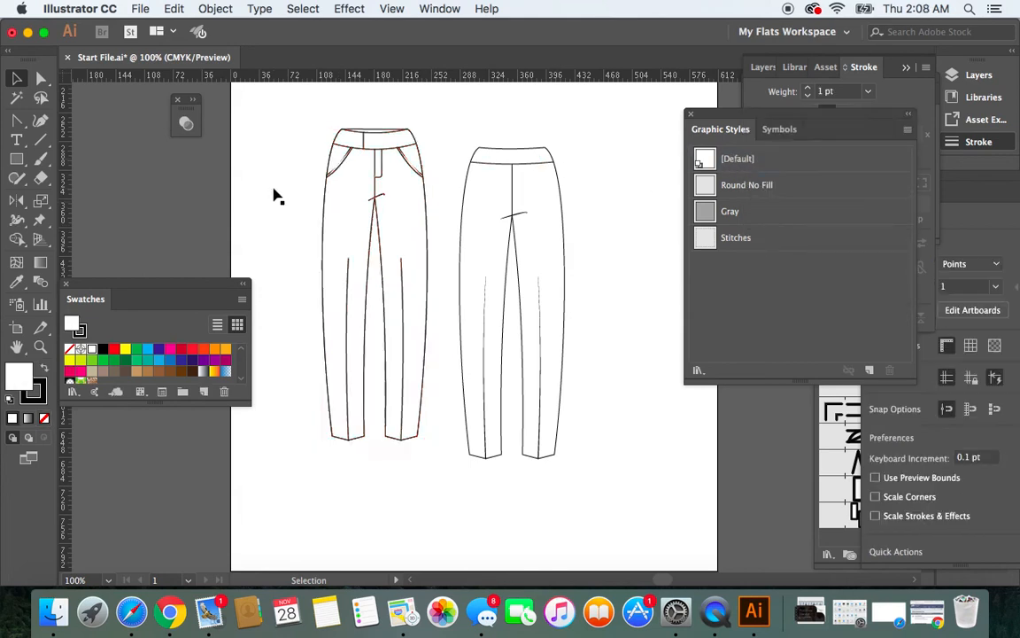
click(373, 222)
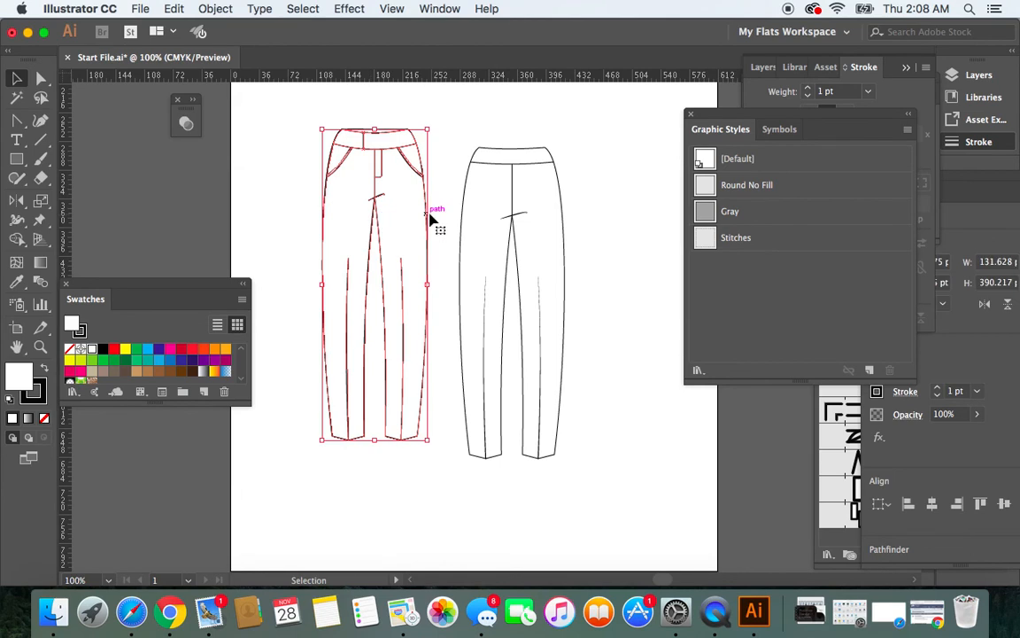
mouse_move(428, 220)
mouse_down()
mouse_move(492, 229)
mouse_move(485, 216)
mouse_move(441, 220)
mouse_up()
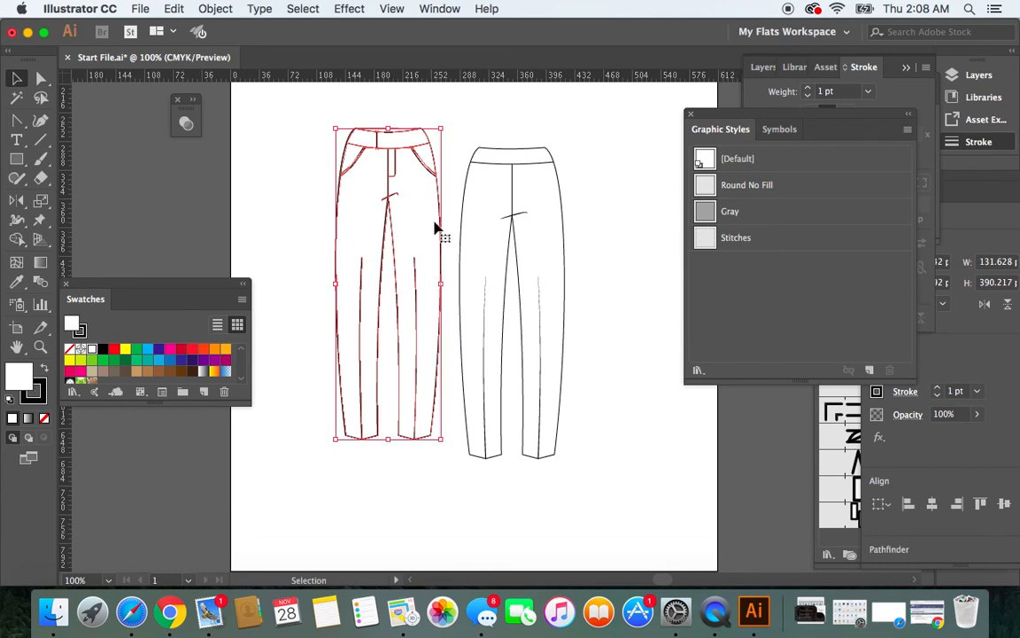
mouse_move(439, 231)
mouse_down()
mouse_move(476, 242)
mouse_move(427, 238)
mouse_up()
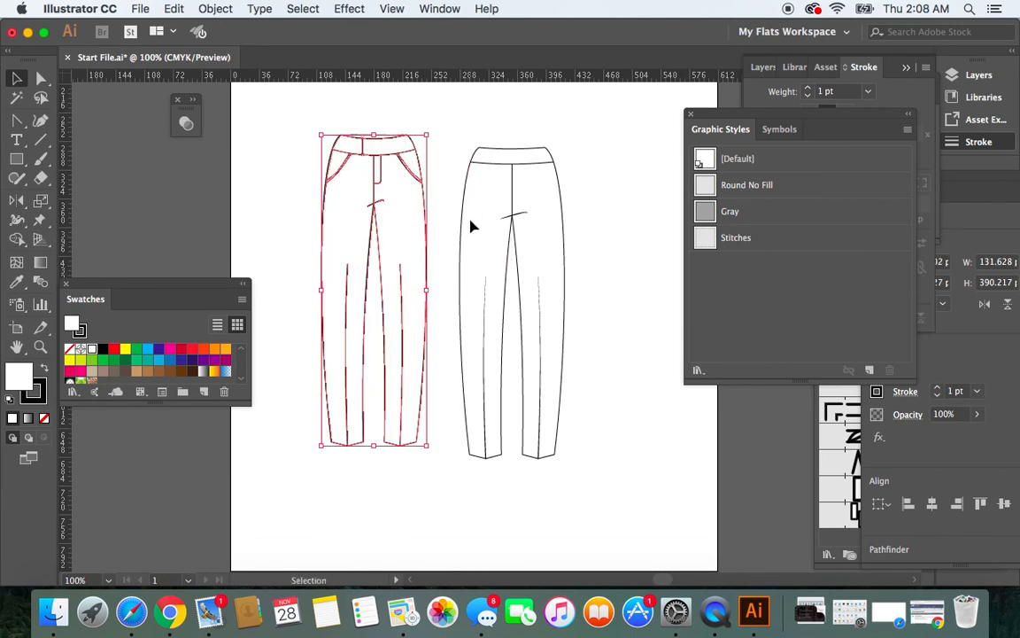
Step: Apply the [Default] graphic style to the back-view pants and send the drawing to the back
click(464, 226)
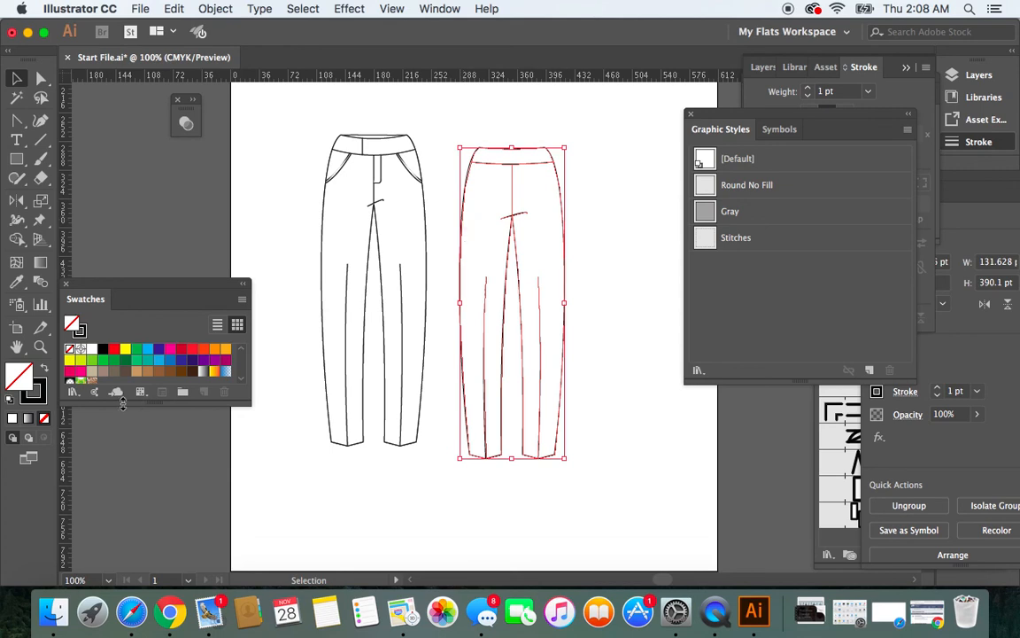
click(744, 161)
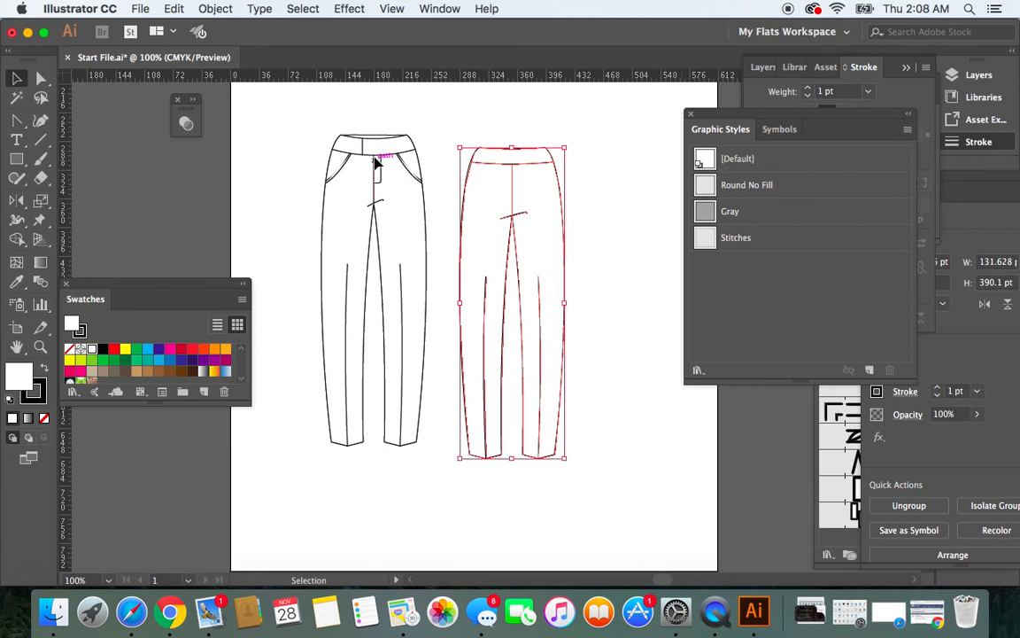
click(206, 13)
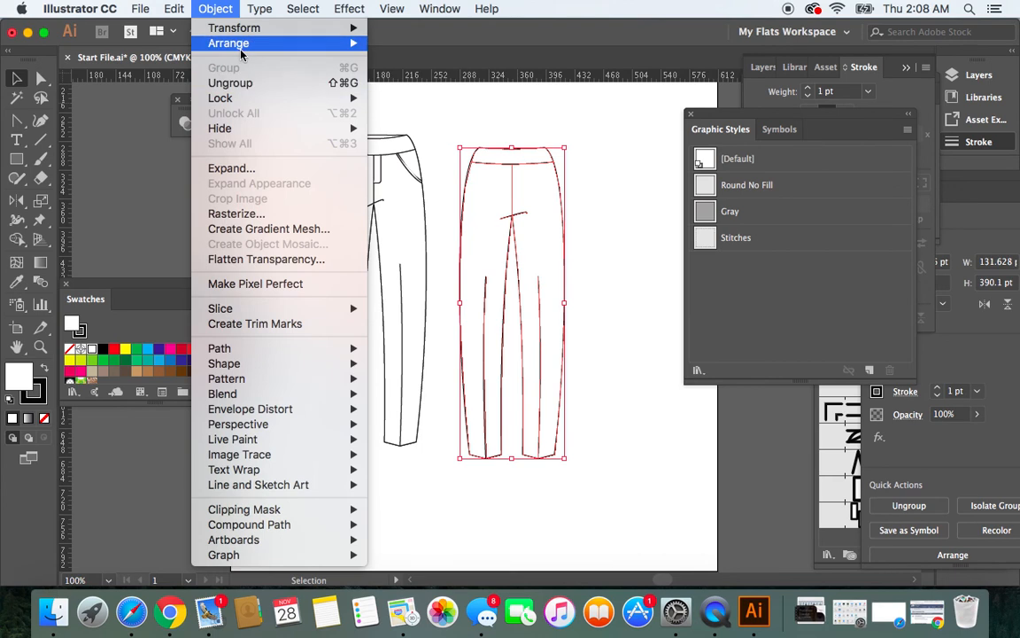
mouse_move(232, 43)
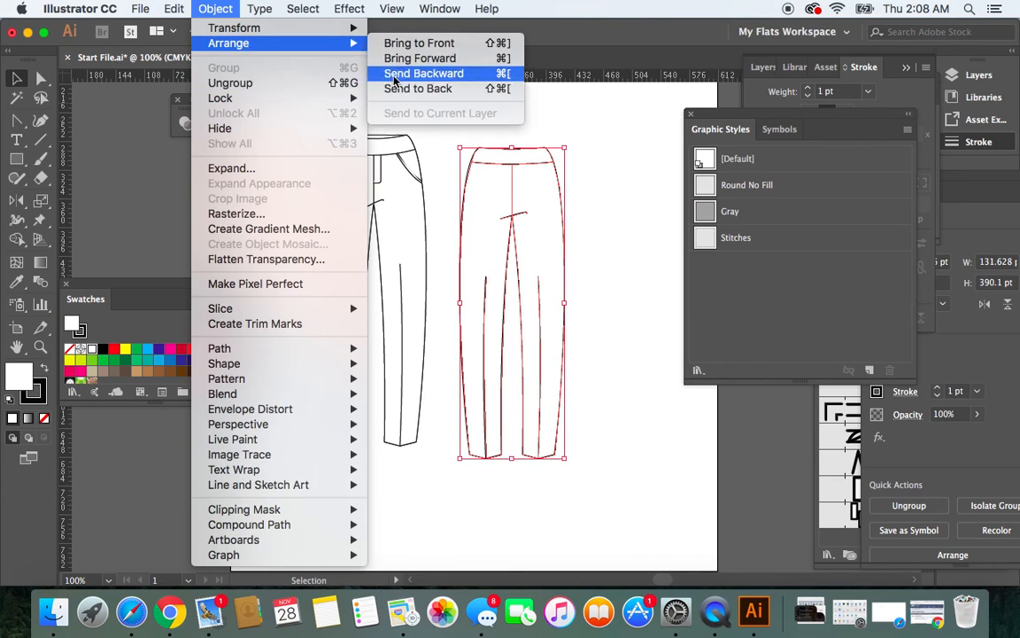
click(392, 89)
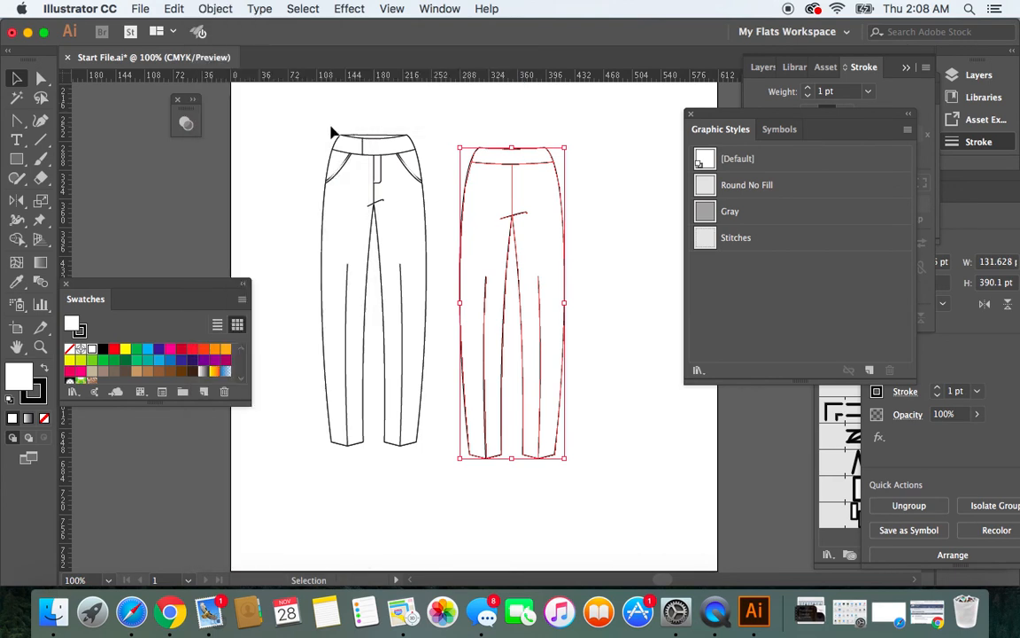
Step: Move the front pants up and toward the back view so they overlap its outer leg, and deselect them
click(334, 150)
drag(327, 194, 386, 184)
click(329, 189)
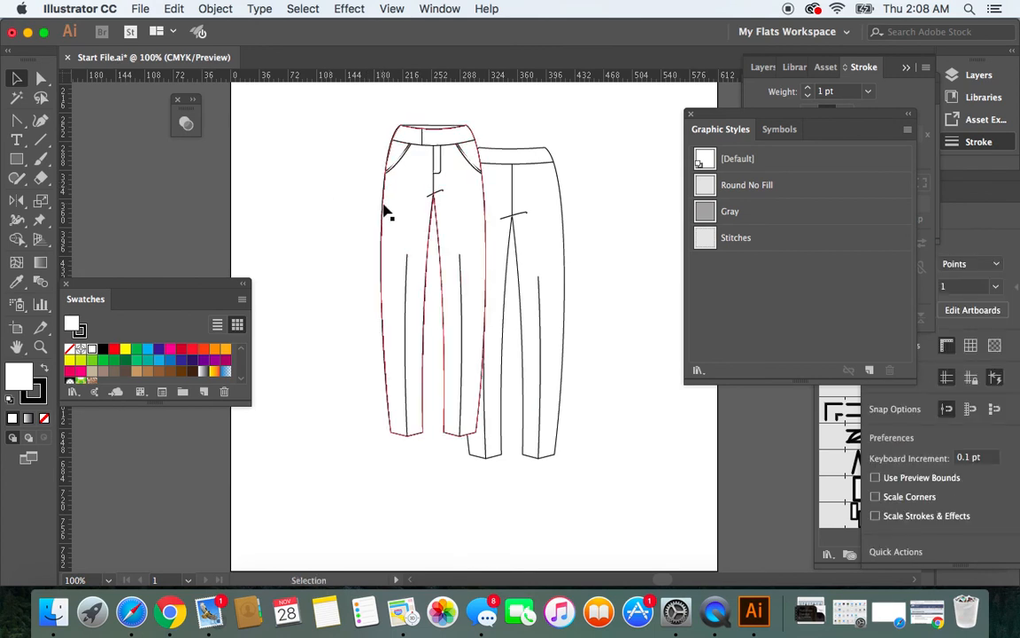
drag(385, 210, 372, 195)
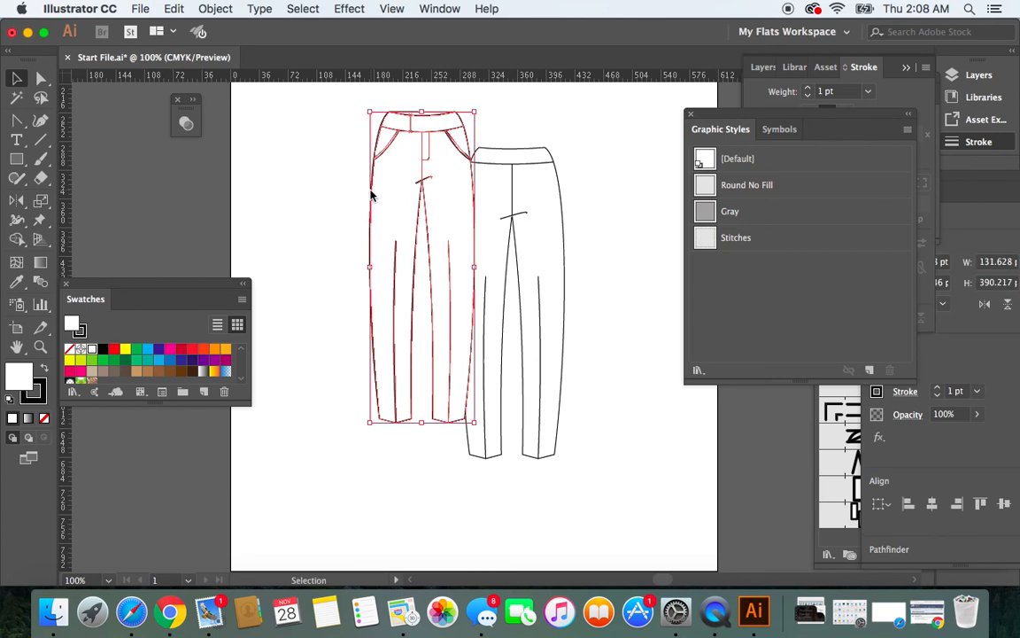
click(283, 279)
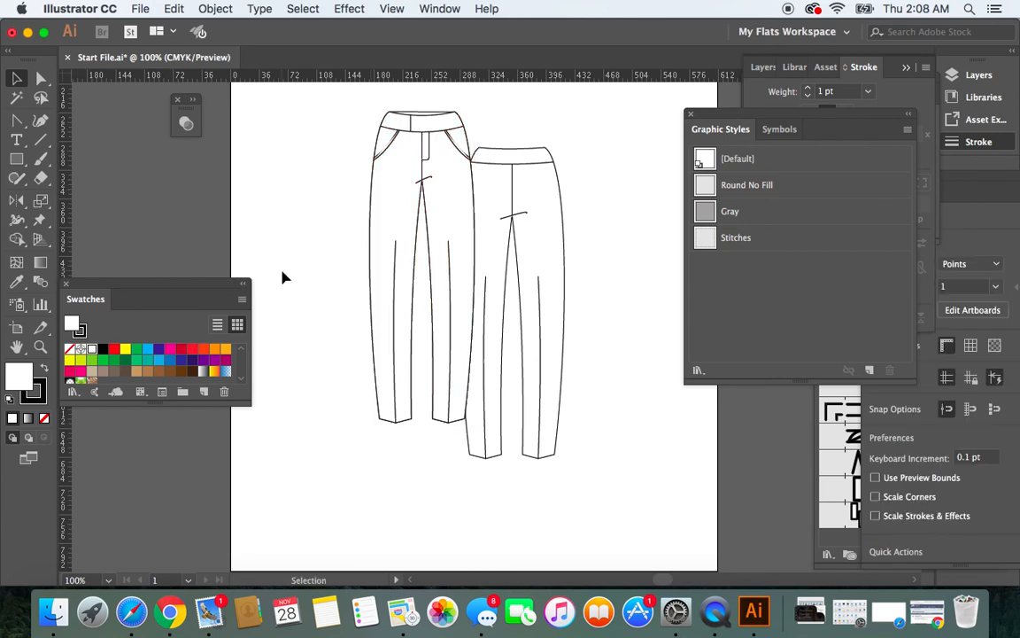
Step: Ungroup the front pants drawing and deselect it
key(super+equal)
key(super+equal)
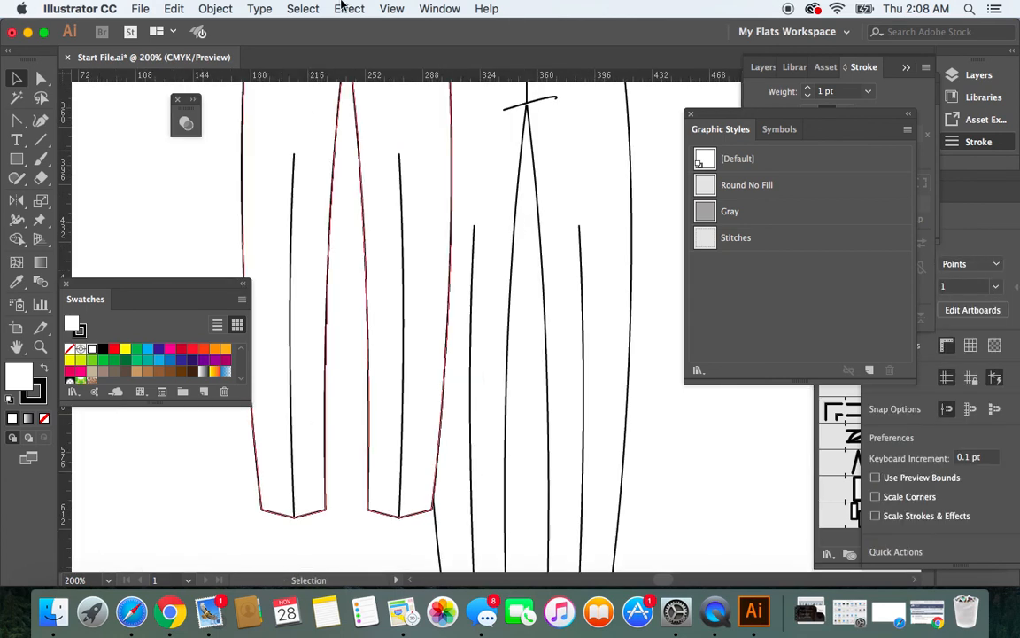
scroll(648, 285, up, 8)
scroll(647, 285, up, 2)
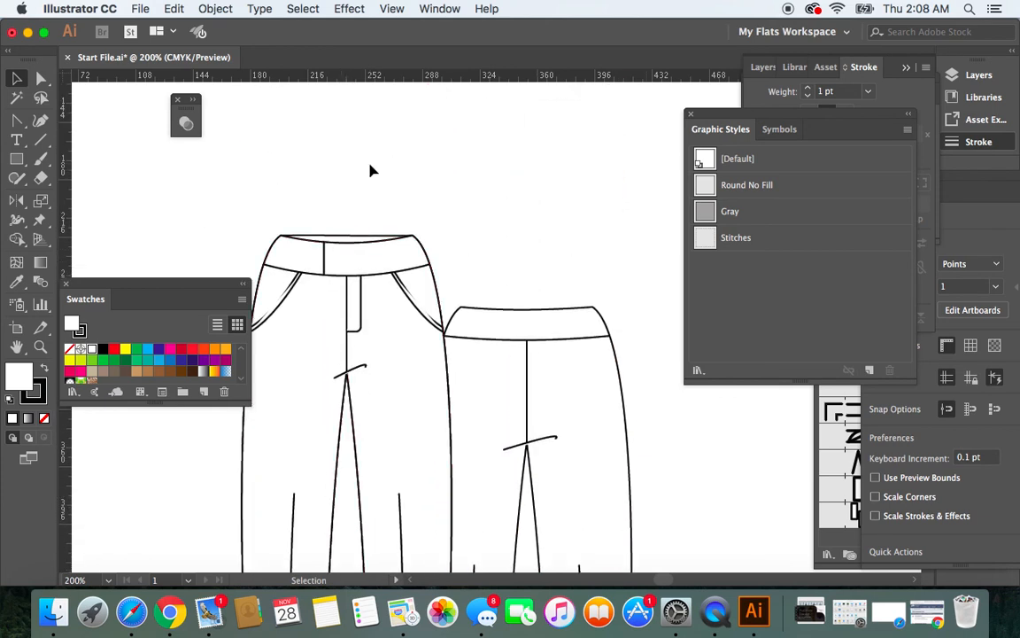
click(364, 232)
click(409, 169)
mouse_move(249, 209)
mouse_down()
mouse_move(396, 312)
mouse_move(450, 294)
mouse_up()
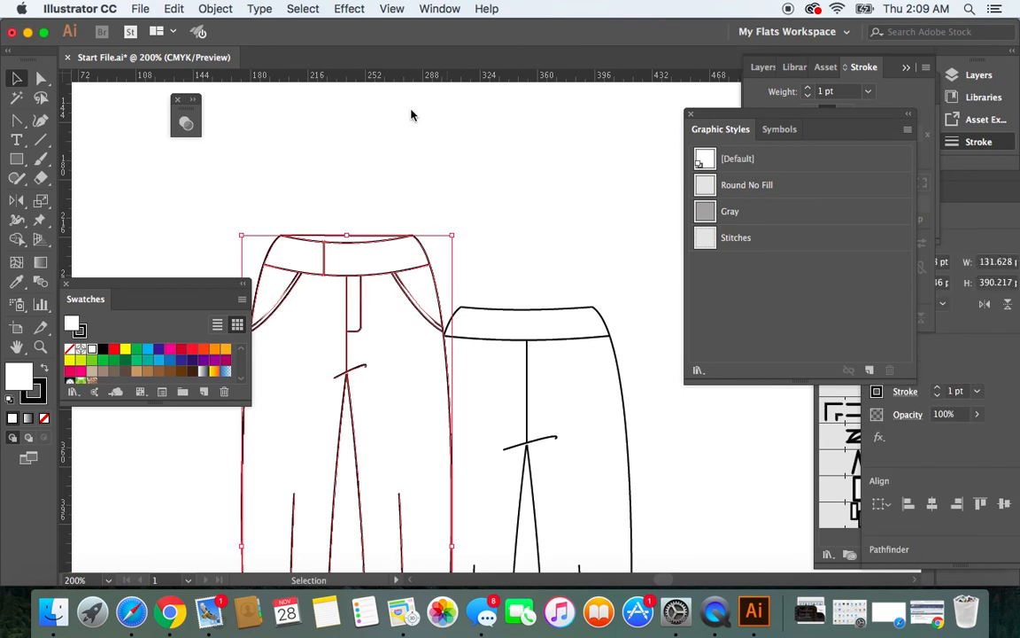
click(174, 10)
mouse_move(199, 13)
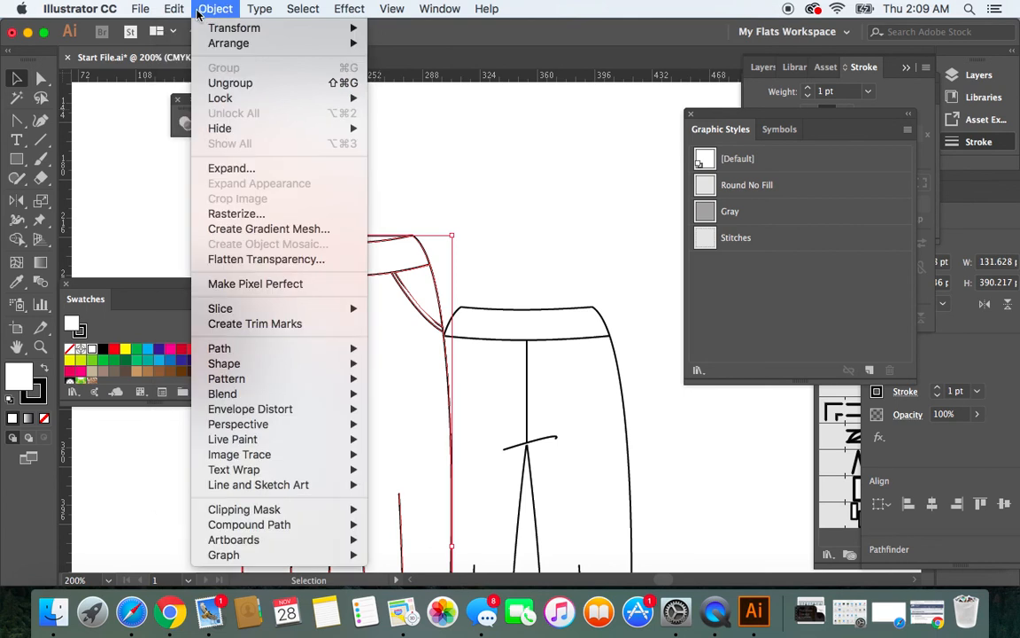
click(232, 82)
click(153, 170)
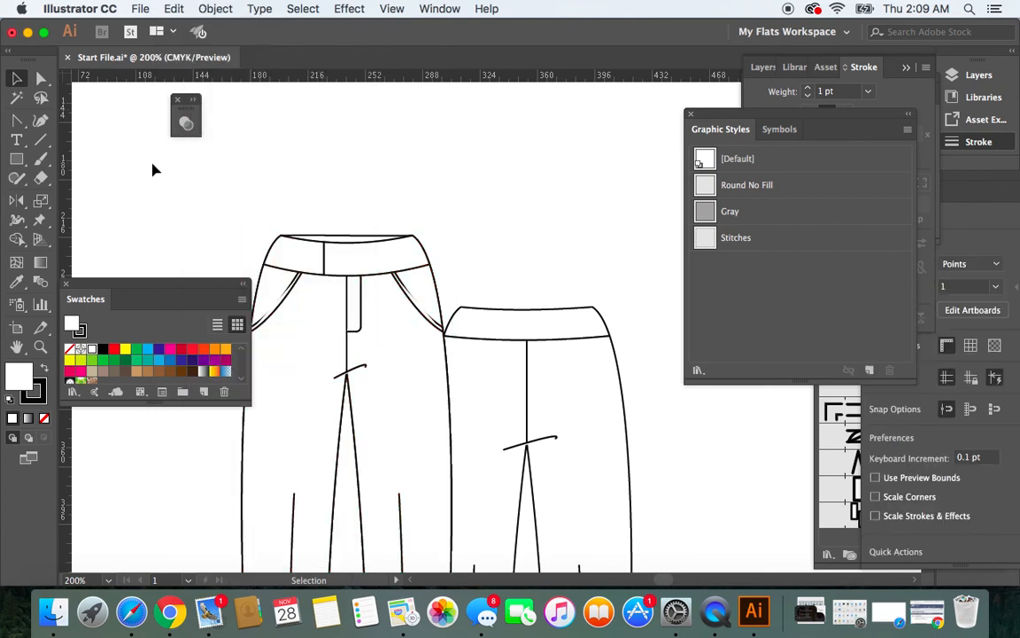
Step: Apply the Gray graphic style to the shape behind the front pants' waistband so the waist opening is shaded, and deselect it
click(17, 121)
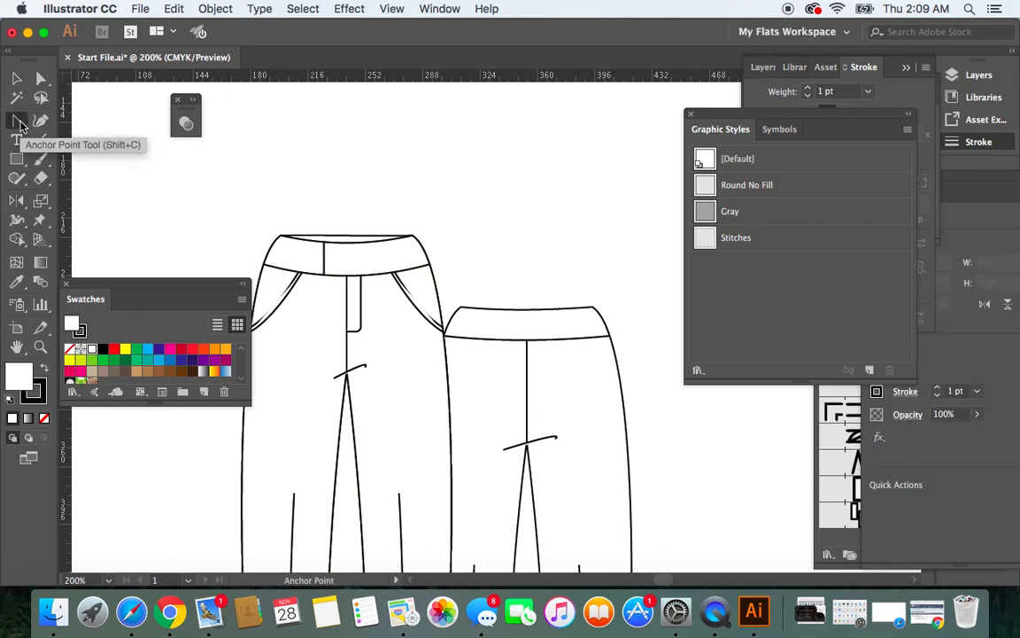
click(352, 237)
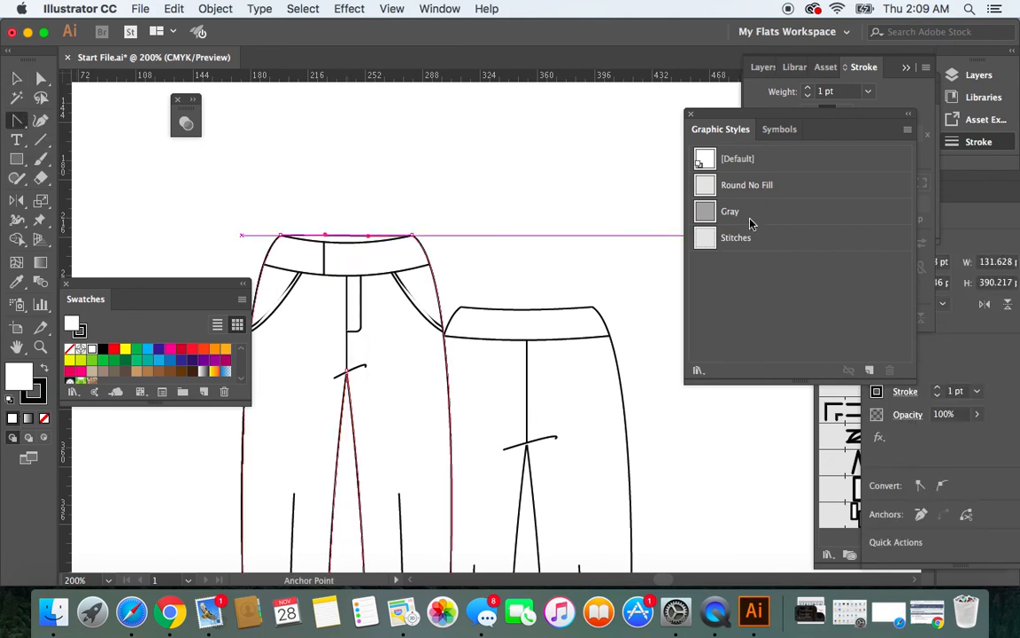
click(735, 212)
click(16, 78)
click(227, 162)
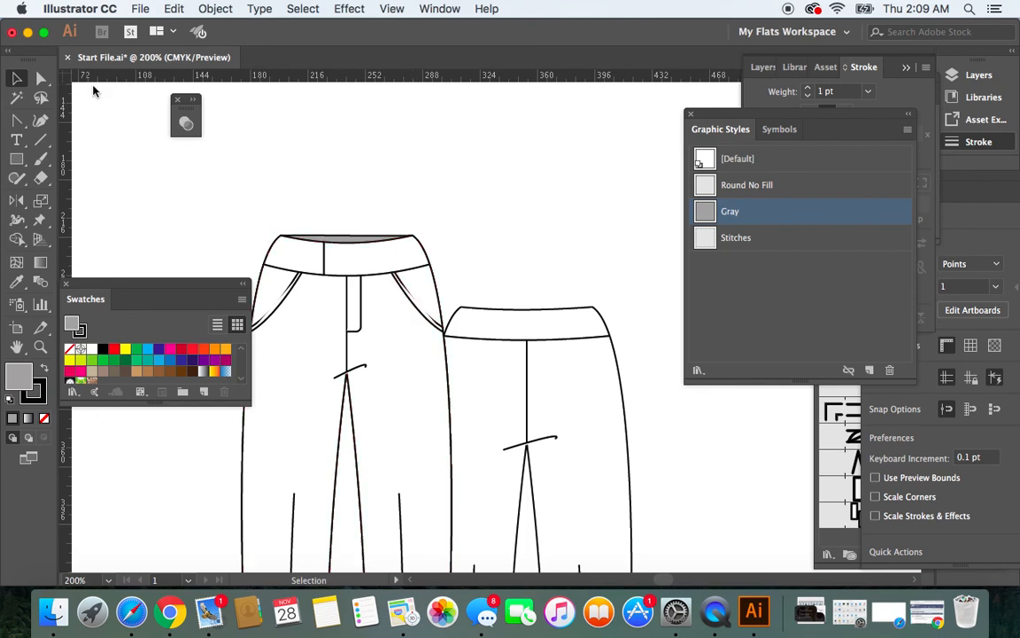
Step: Set the fill of both pocket line groups on the front pants to None and deselect them
click(410, 298)
click(476, 258)
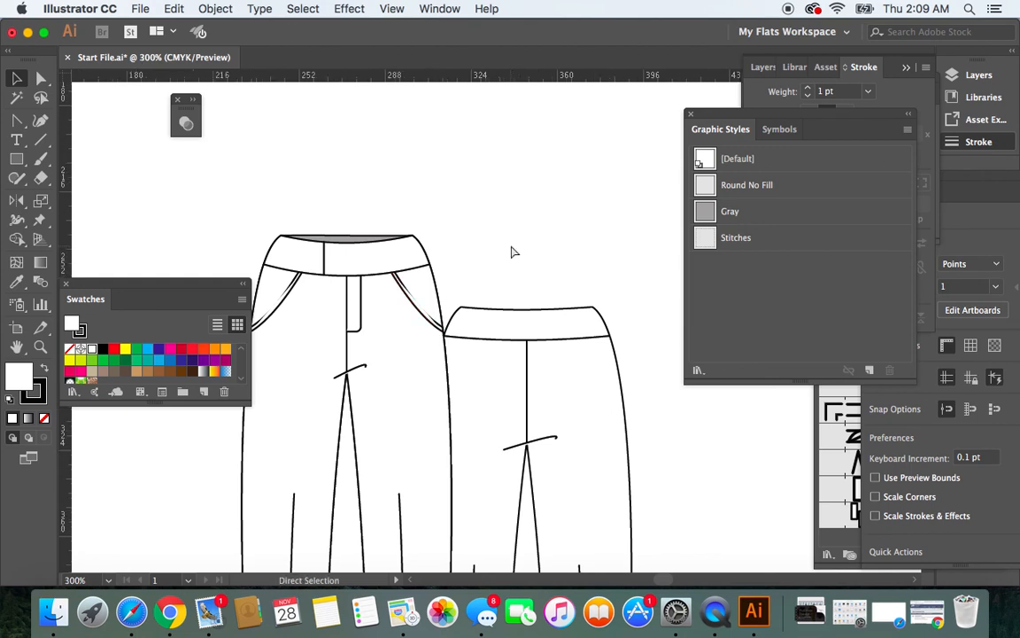
scroll(512, 252, up, 2)
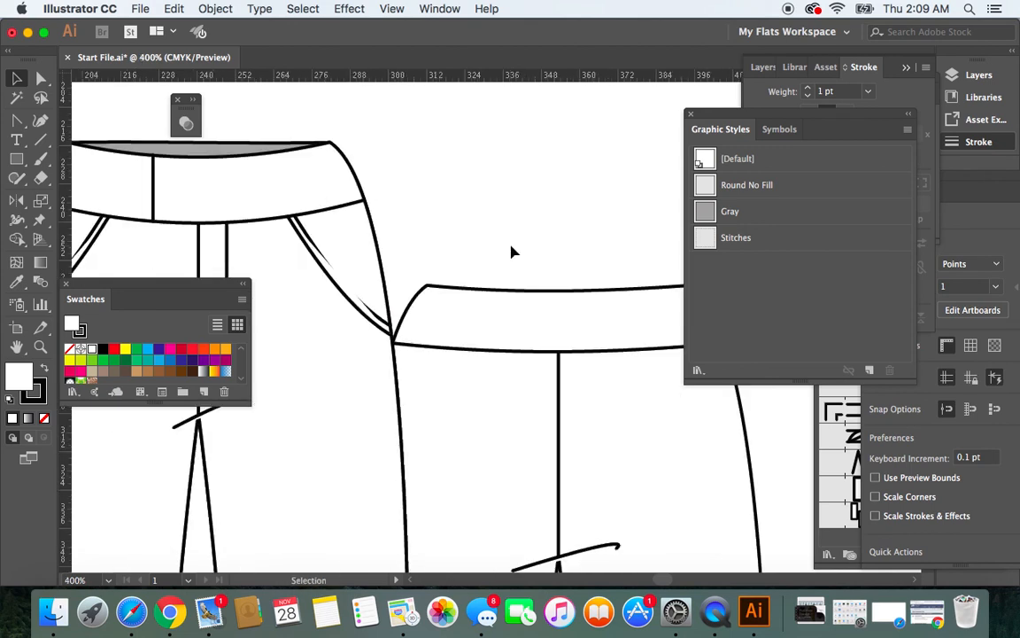
click(312, 244)
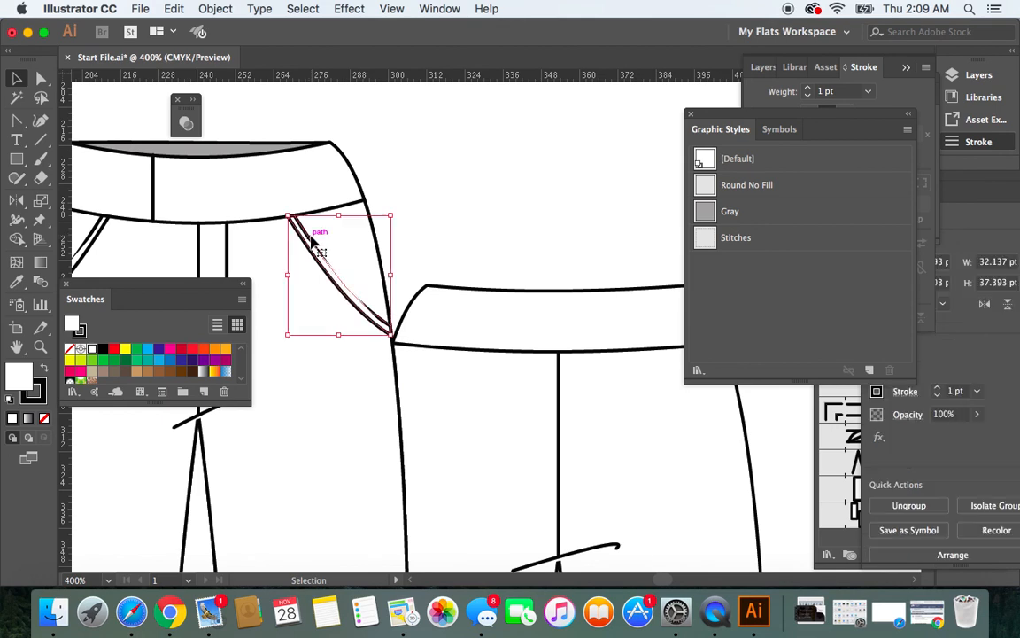
click(44, 417)
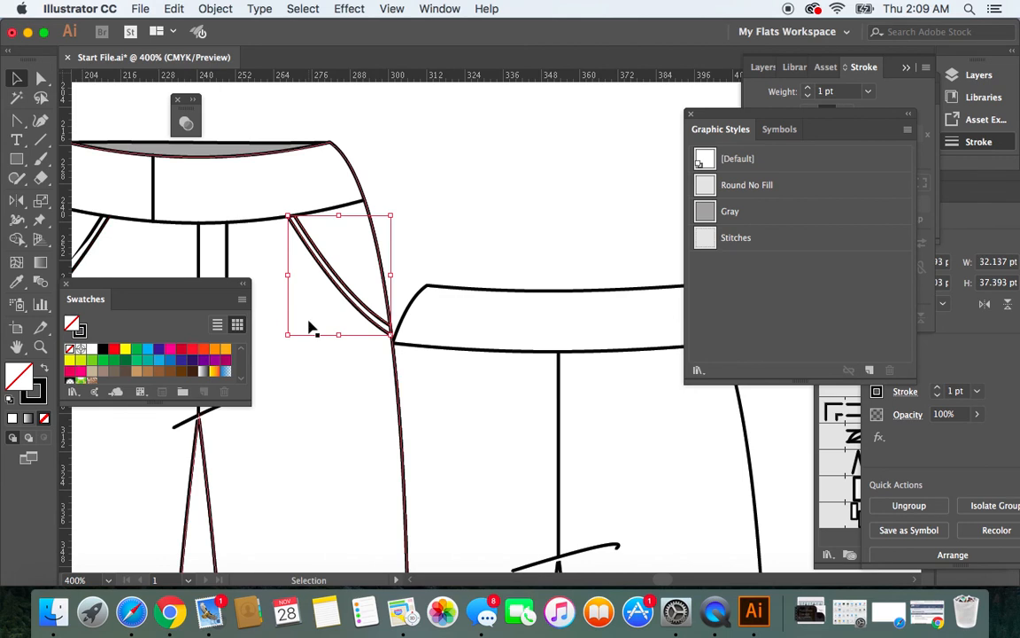
click(641, 580)
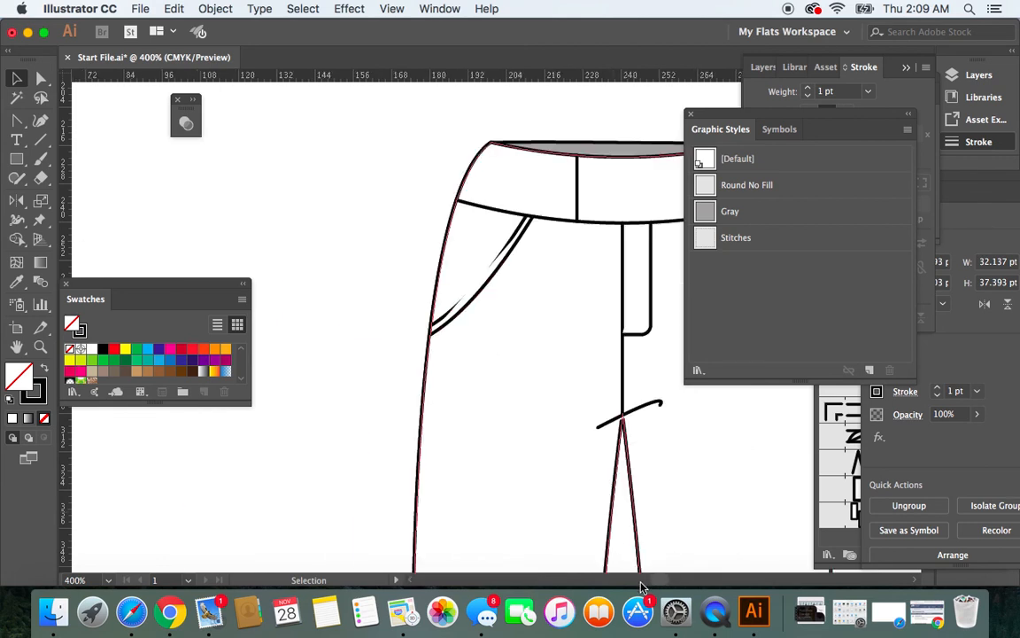
click(523, 229)
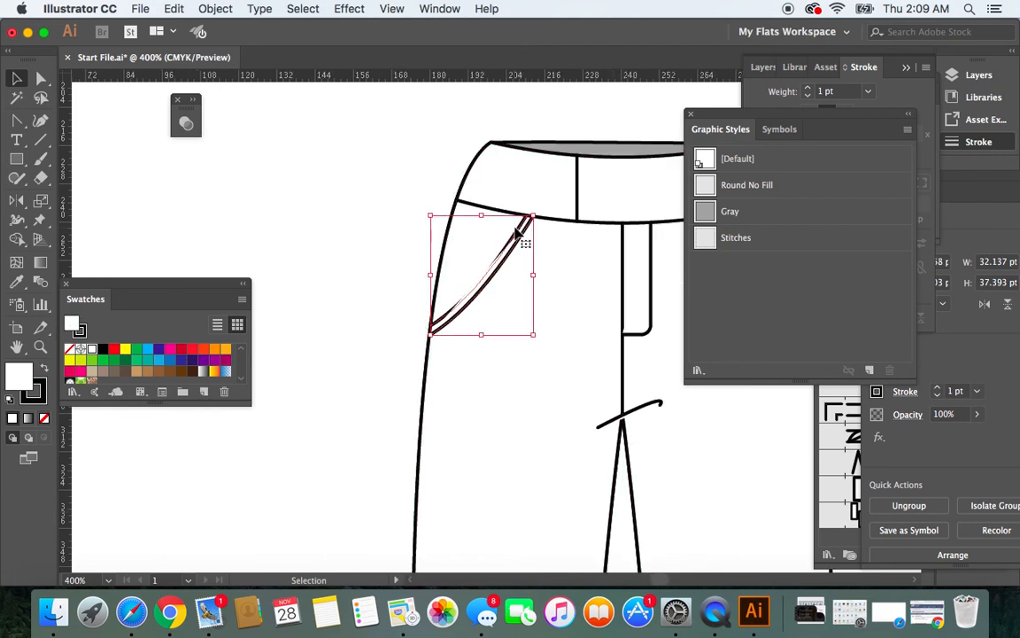
click(44, 418)
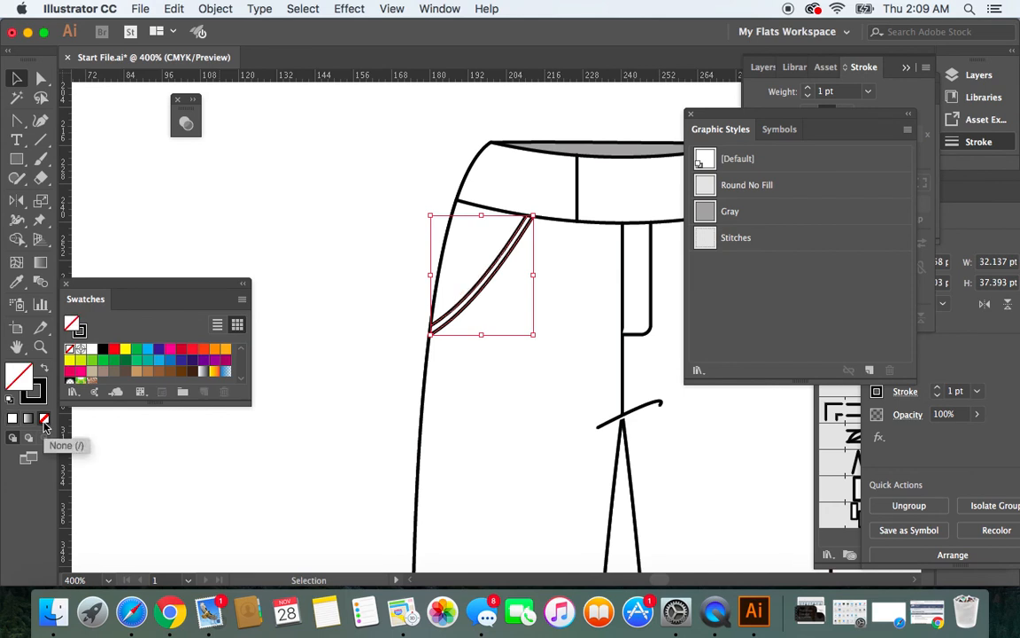
click(271, 239)
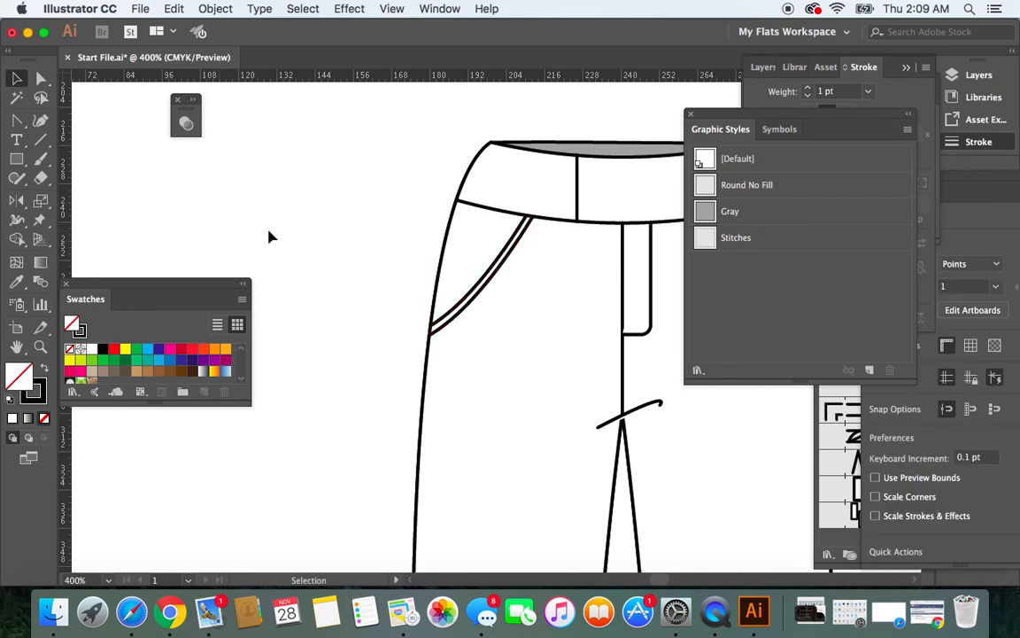
Step: Try grouping the upper parts of the front pants, undo the grouping, and clear the selection
key(super+minus)
key(super+minus)
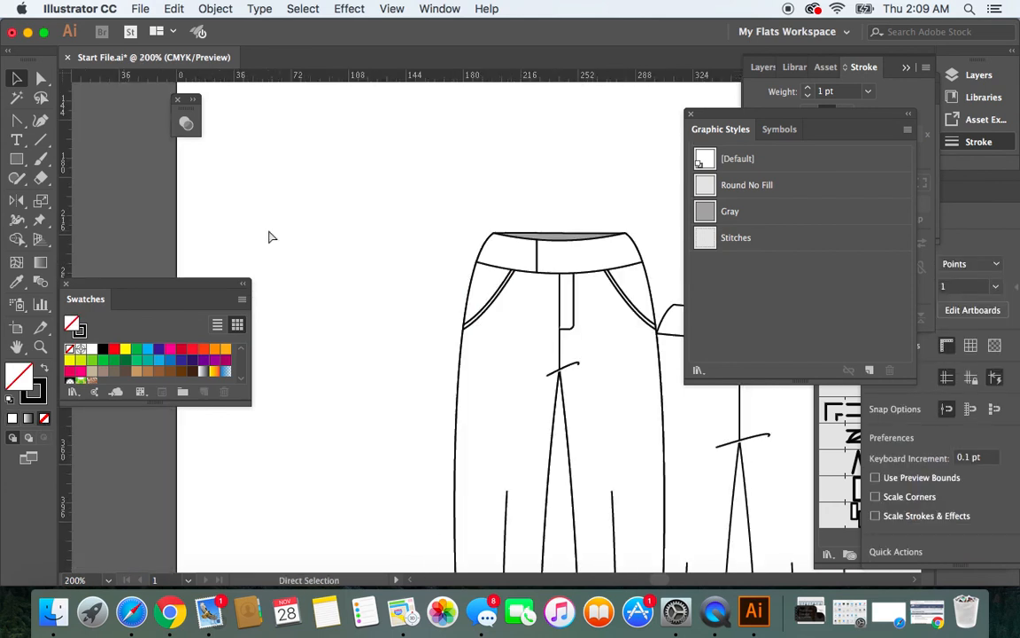
key(super+minus)
scroll(565, 183, down, 5)
scroll(406, 195, up, 4)
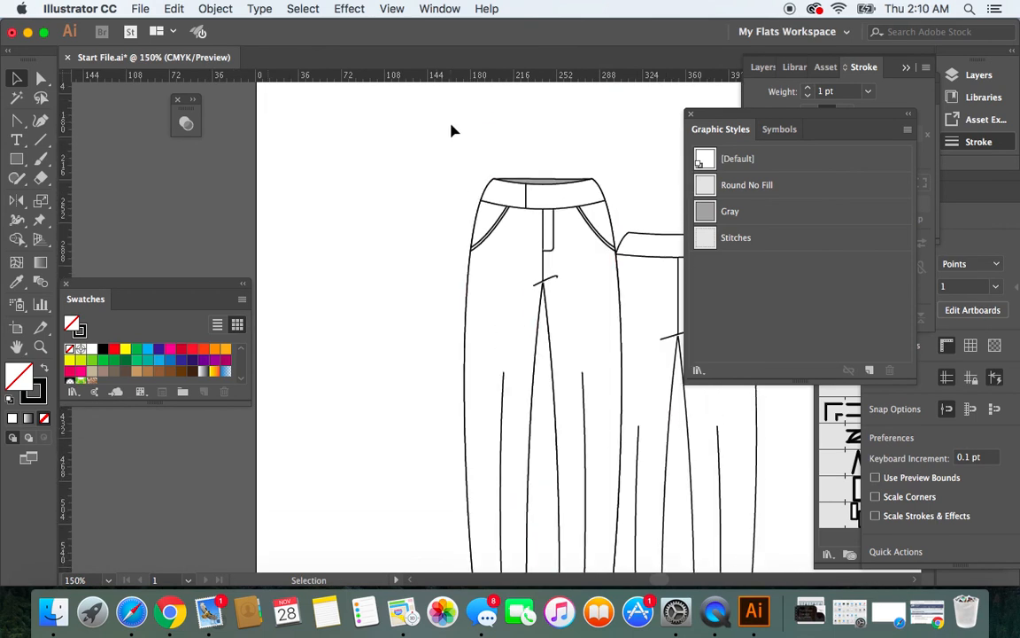
drag(455, 168, 620, 243)
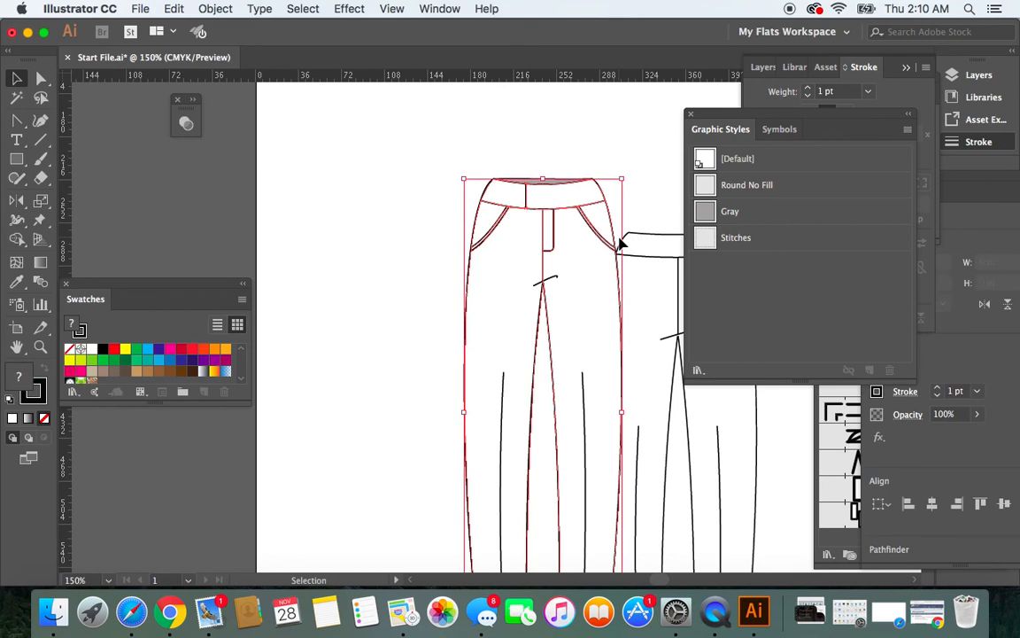
click(225, 11)
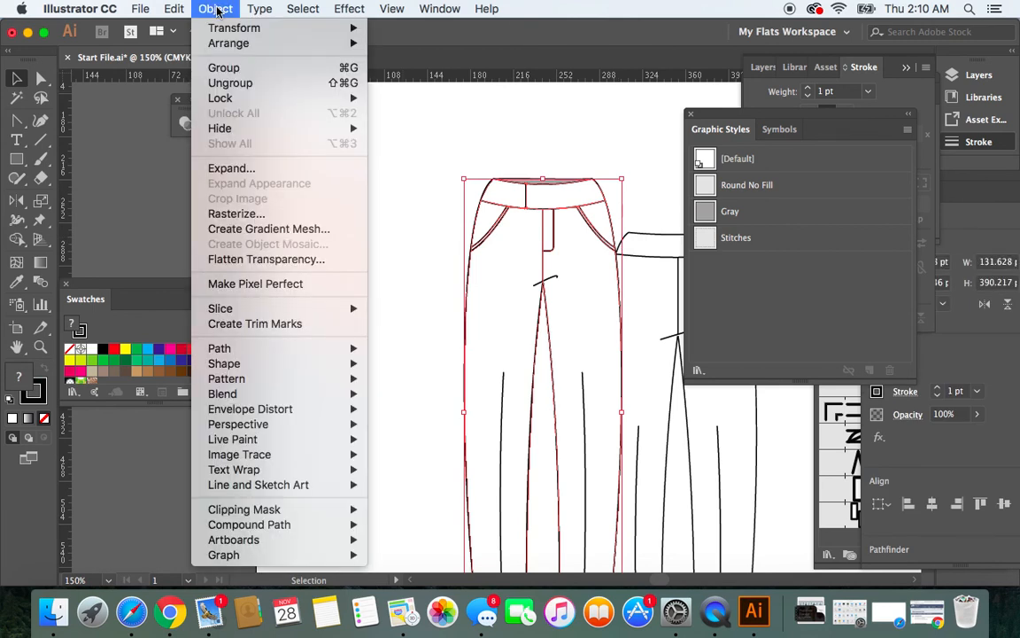
click(248, 70)
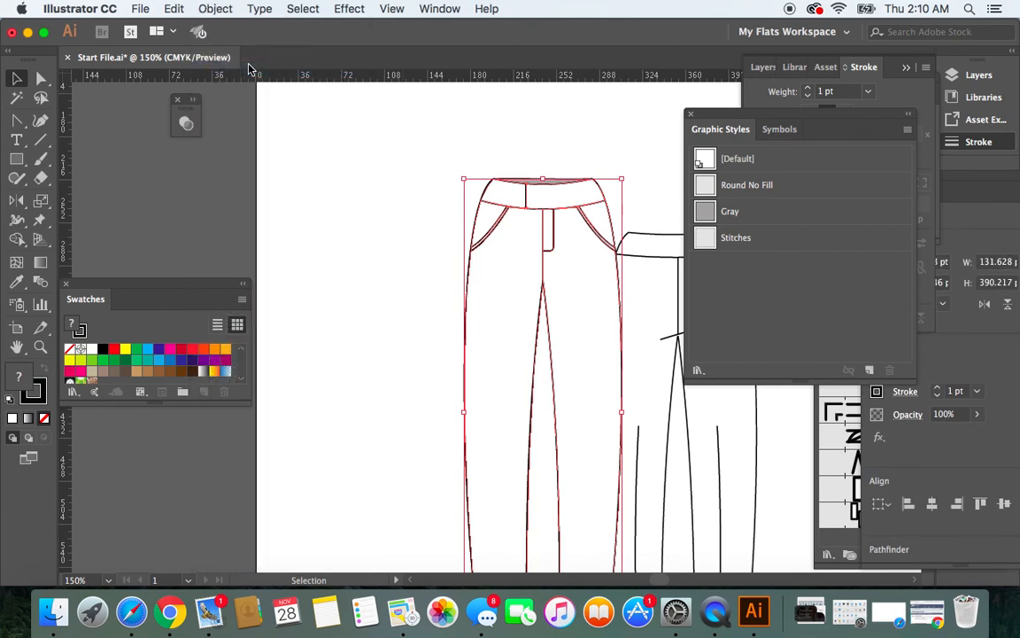
click(174, 10)
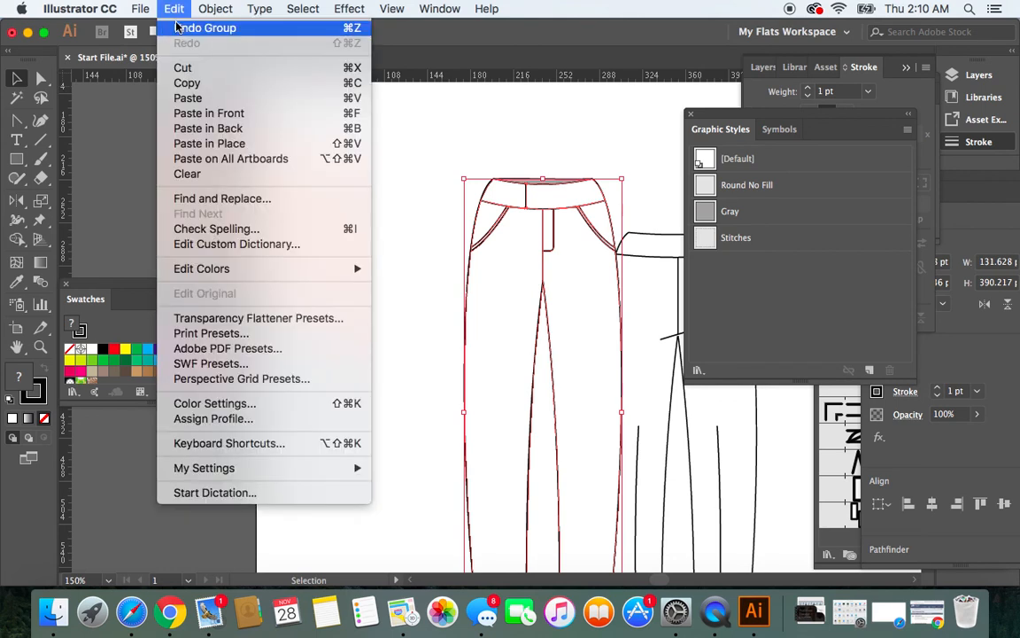
click(177, 28)
click(316, 155)
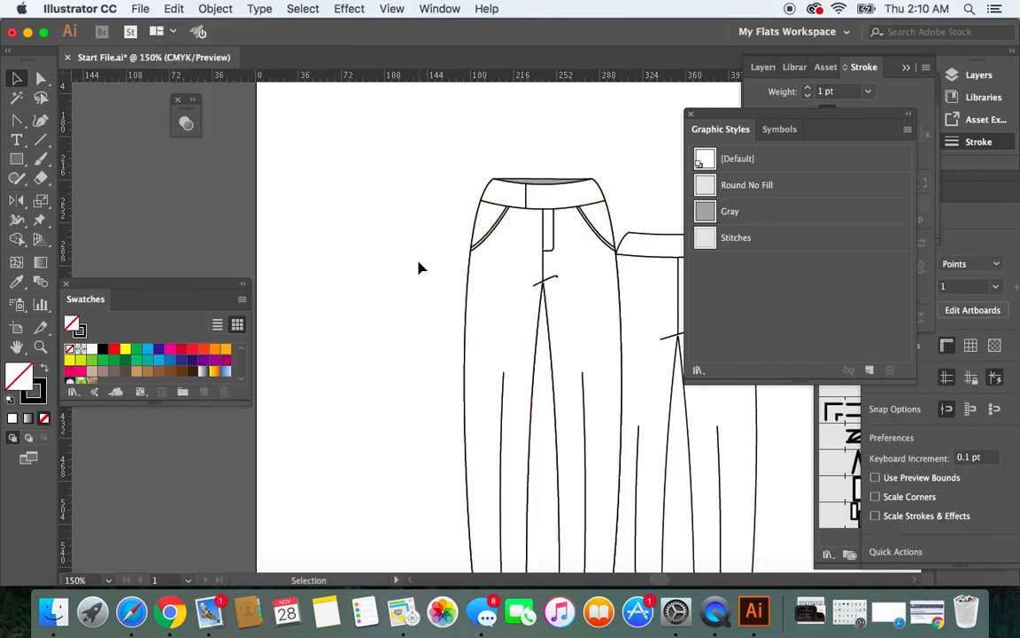
Step: Apply the Stitches graphic style to the fly outline on the front pants and deselect it
scroll(421, 268, down, 5)
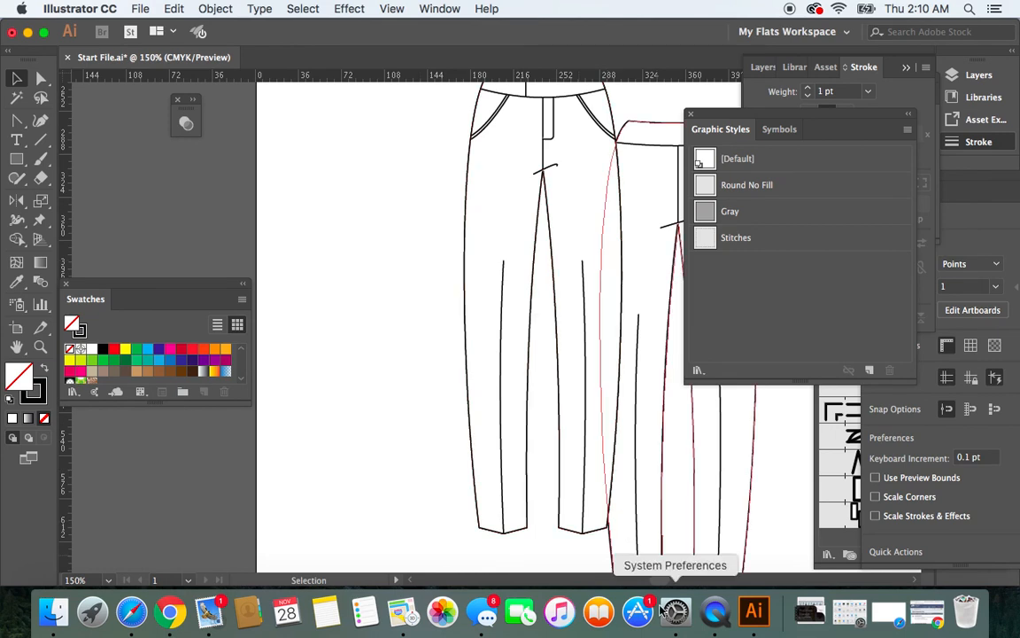
scroll(661, 558, right, 6)
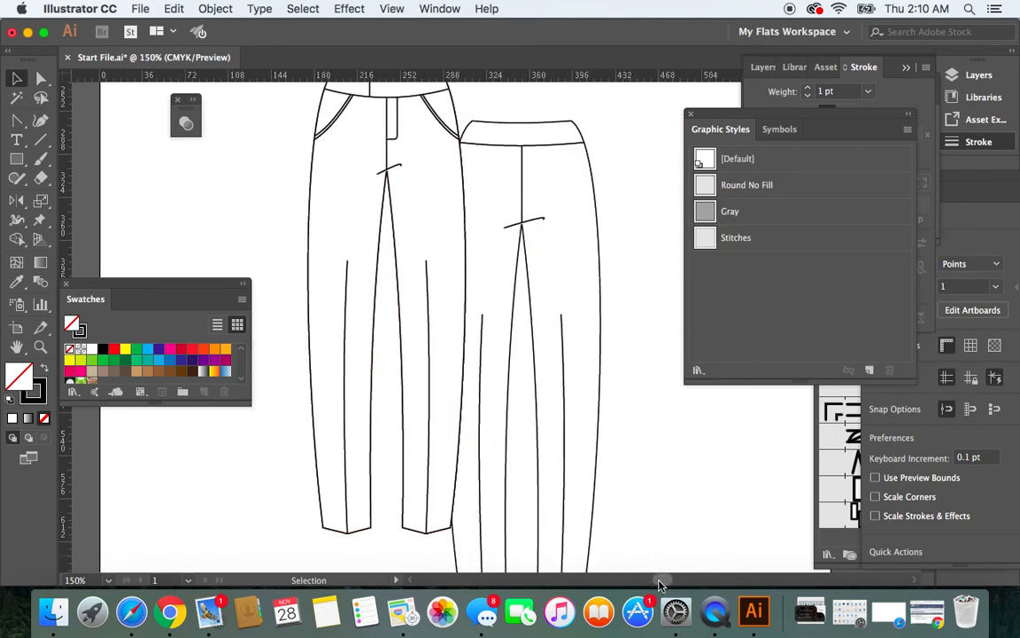
key(super+minus)
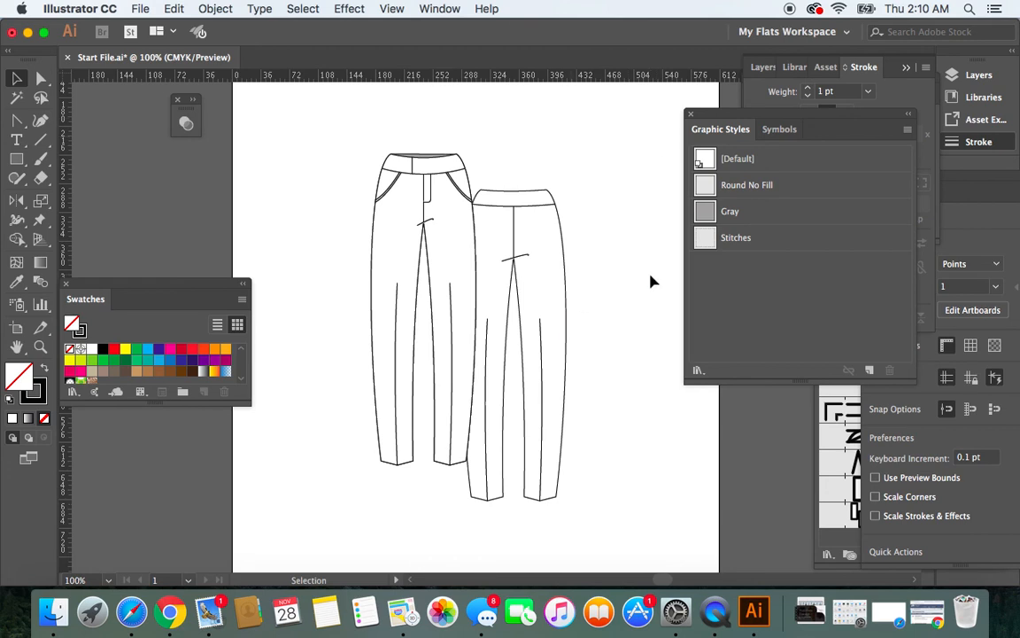
scroll(618, 245, up, 2)
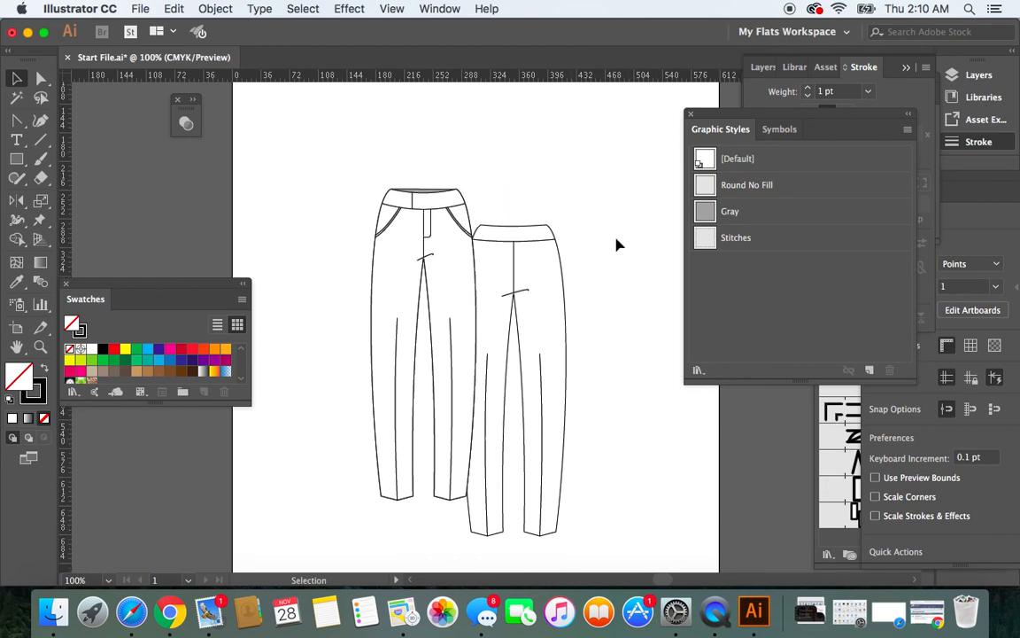
key(super+plus)
key(super+plus)
key(super+plus)
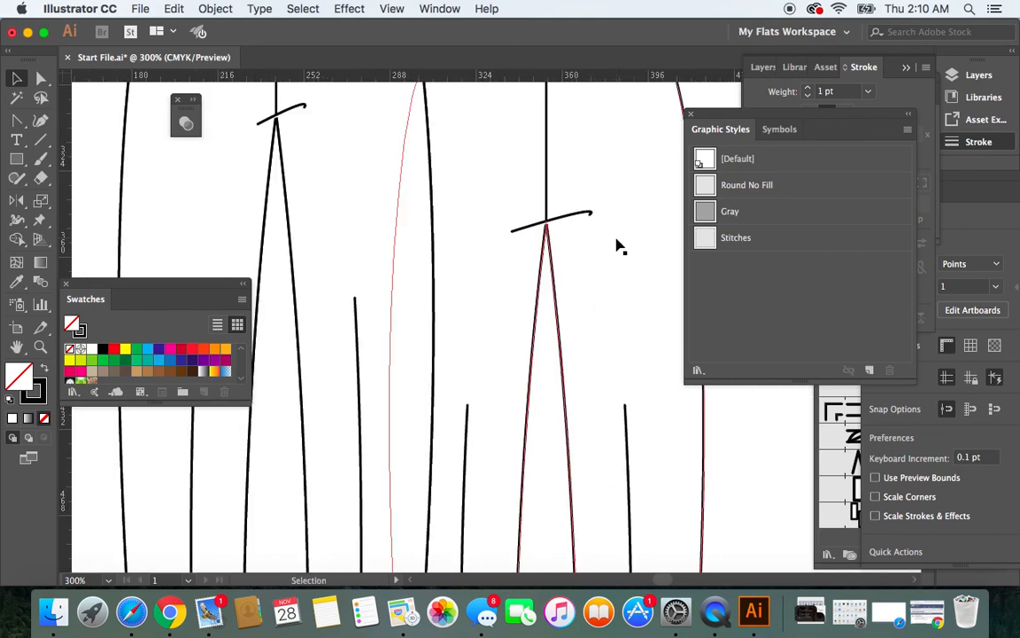
scroll(233, 94, up, 4)
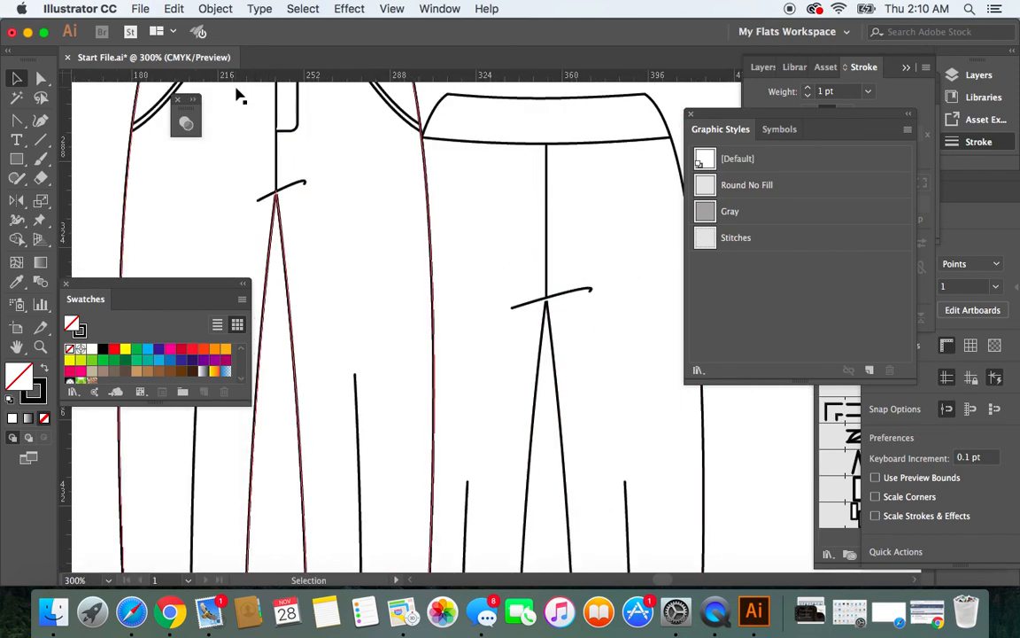
click(288, 131)
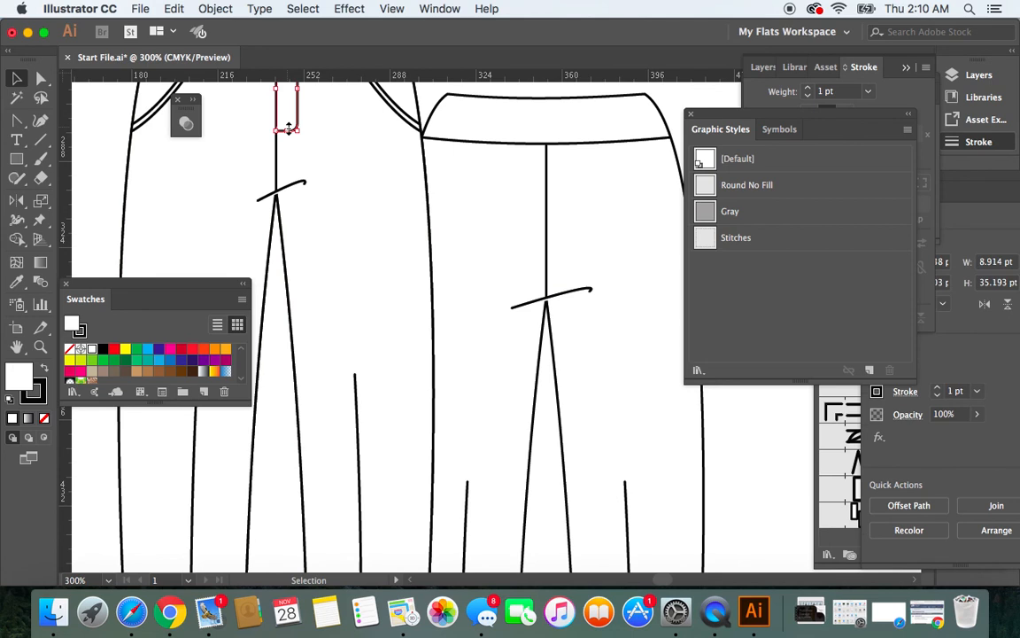
click(745, 241)
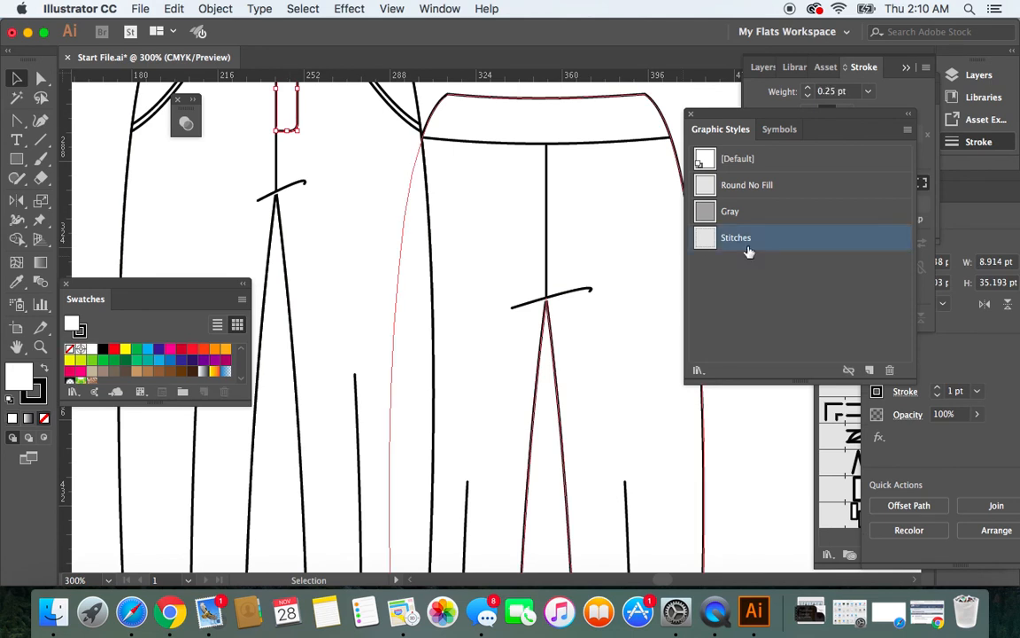
click(734, 417)
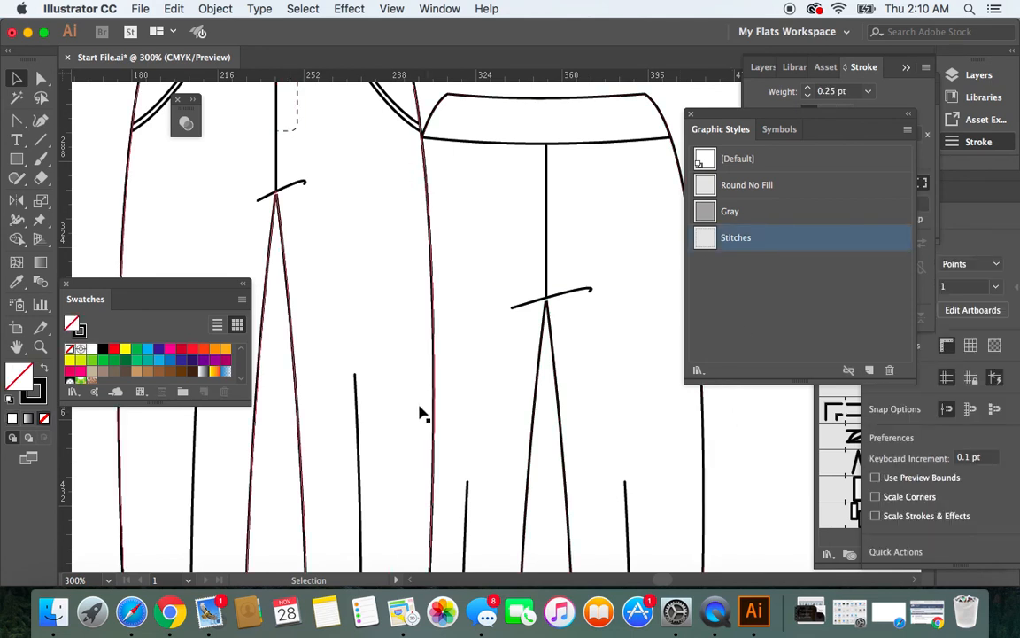
Step: Apply the tapered triangular width profile to the stroke of the crease line on the front pants' right-hand leg
scroll(406, 329, up, 3)
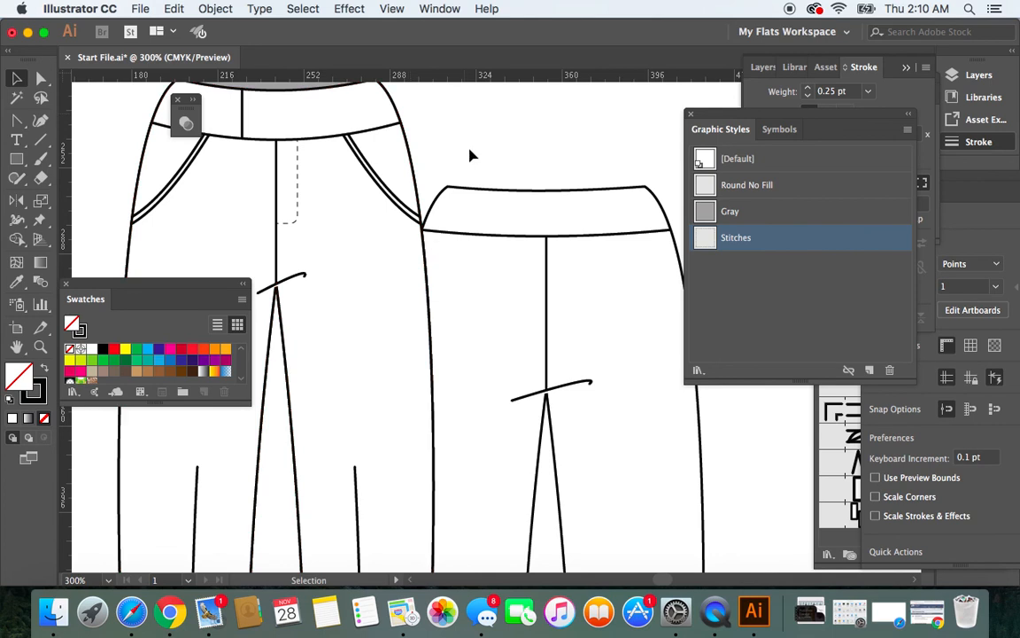
scroll(472, 155, down, 2)
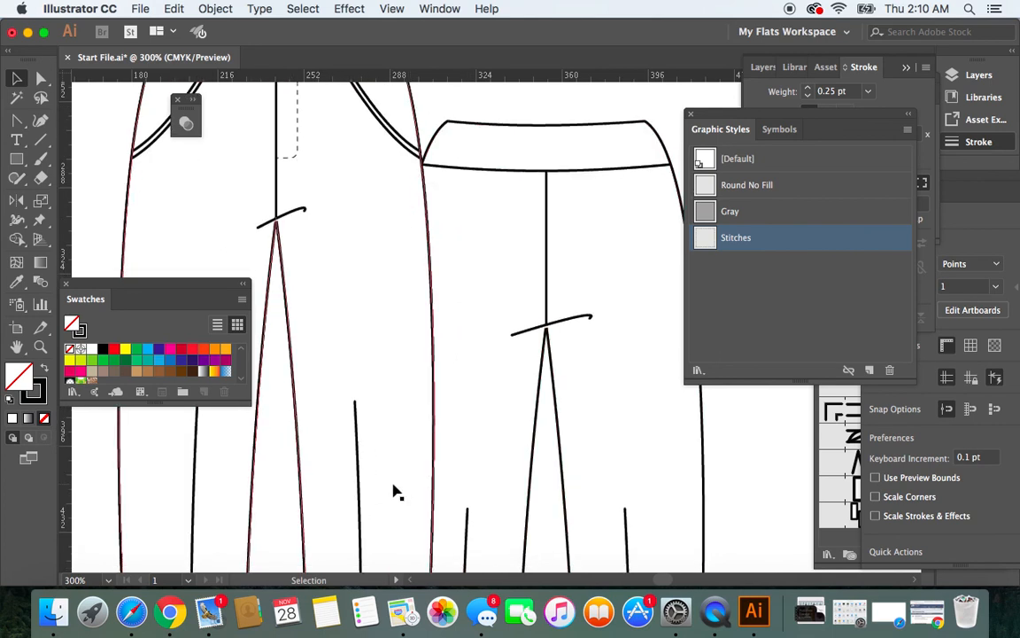
scroll(396, 488, down, 3)
click(355, 324)
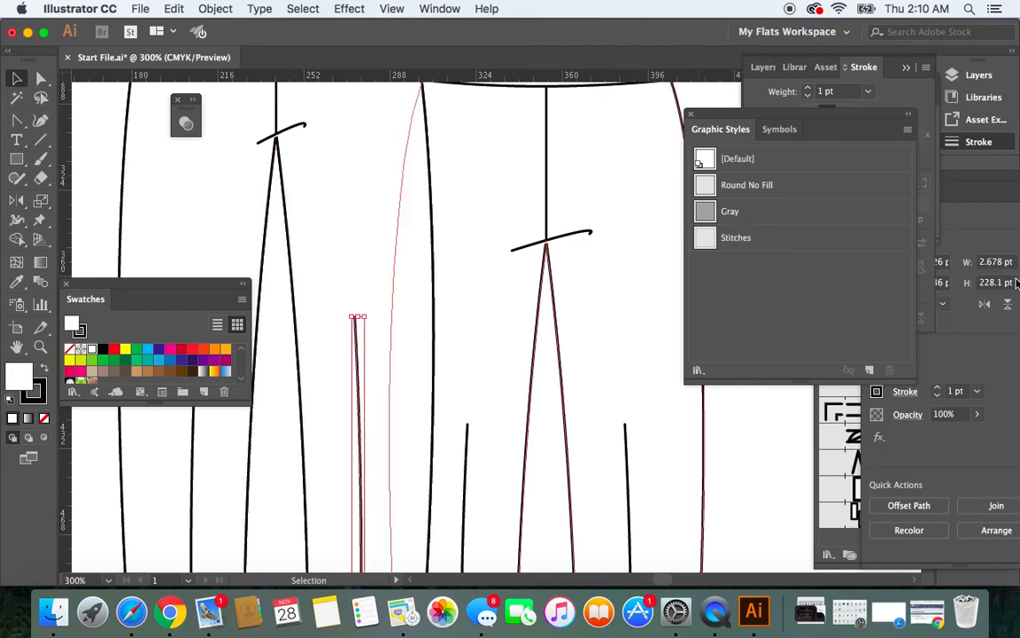
click(979, 147)
click(972, 147)
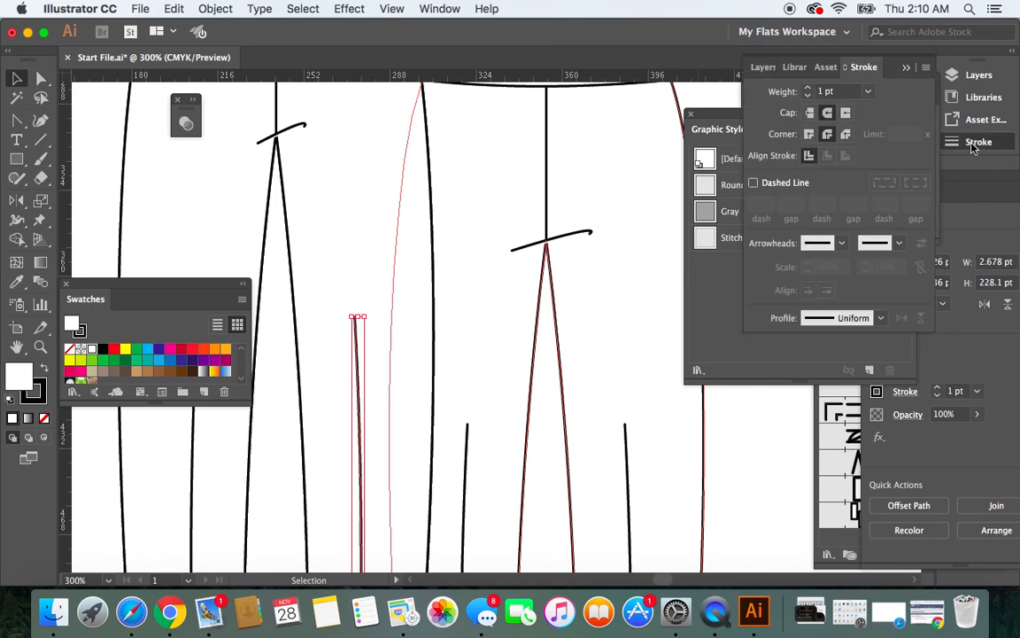
click(868, 321)
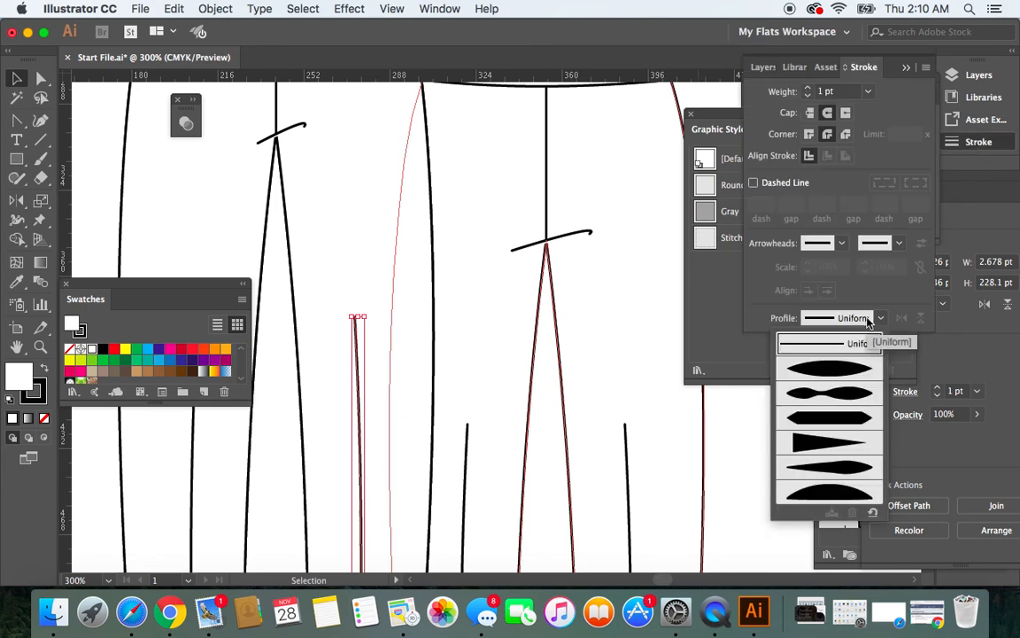
click(840, 445)
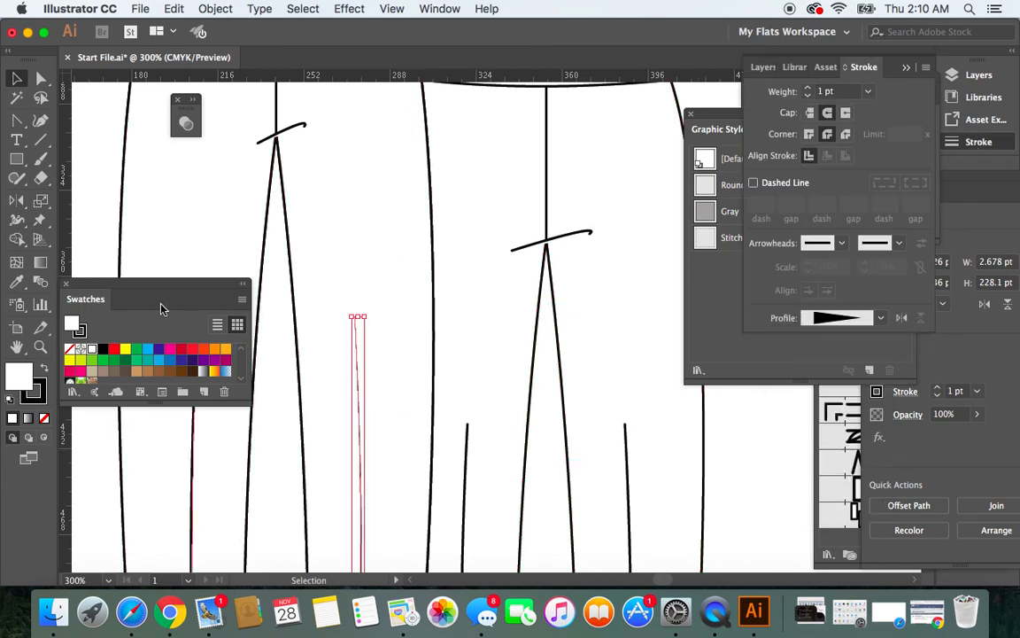
Step: Give the crease line on the front pants' left-hand leg the same tapered triangular stroke profile
drag(171, 281, 141, 138)
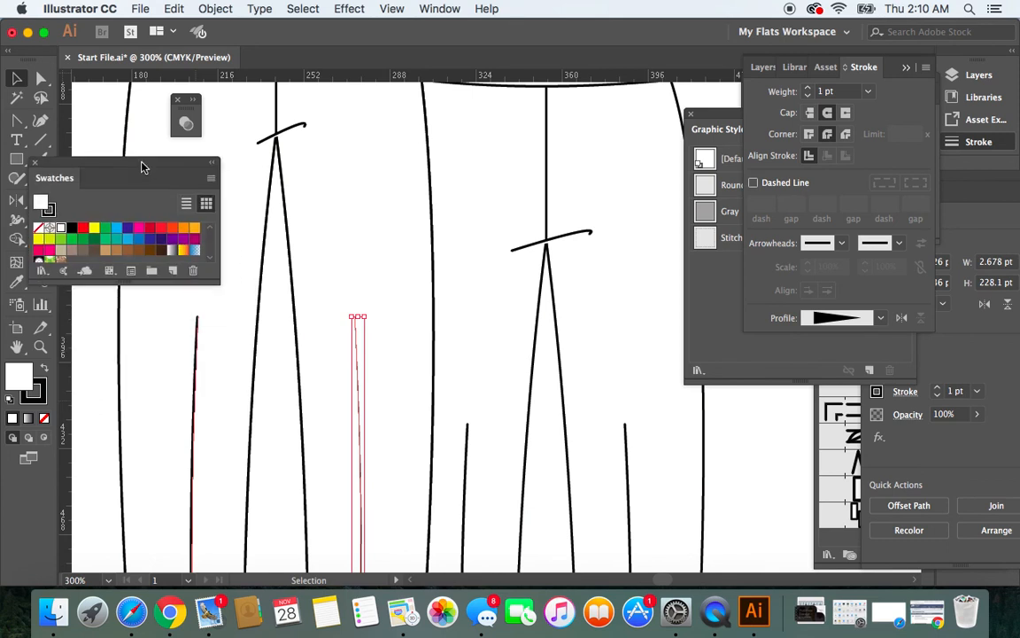
click(196, 375)
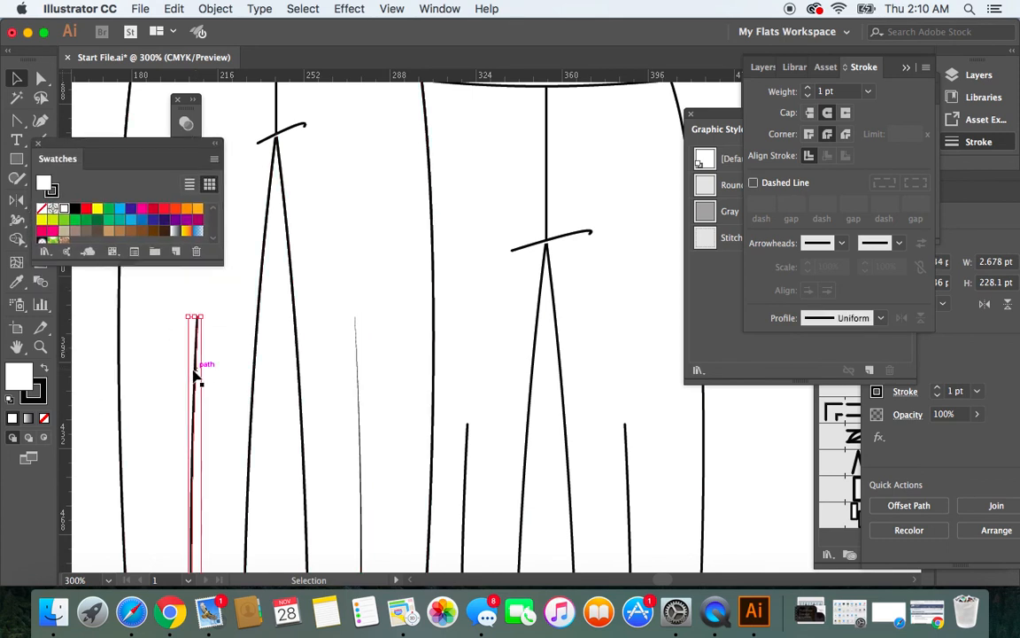
click(846, 318)
click(829, 442)
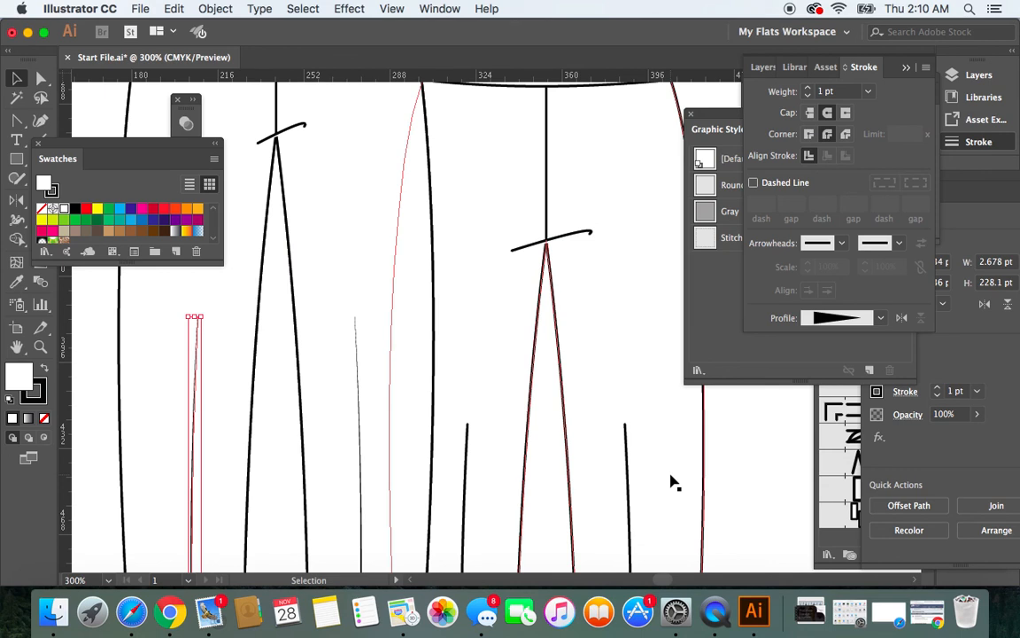
Step: Try the tapered triangular stroke profile on the whole back pants group, then undo the profile change
click(631, 486)
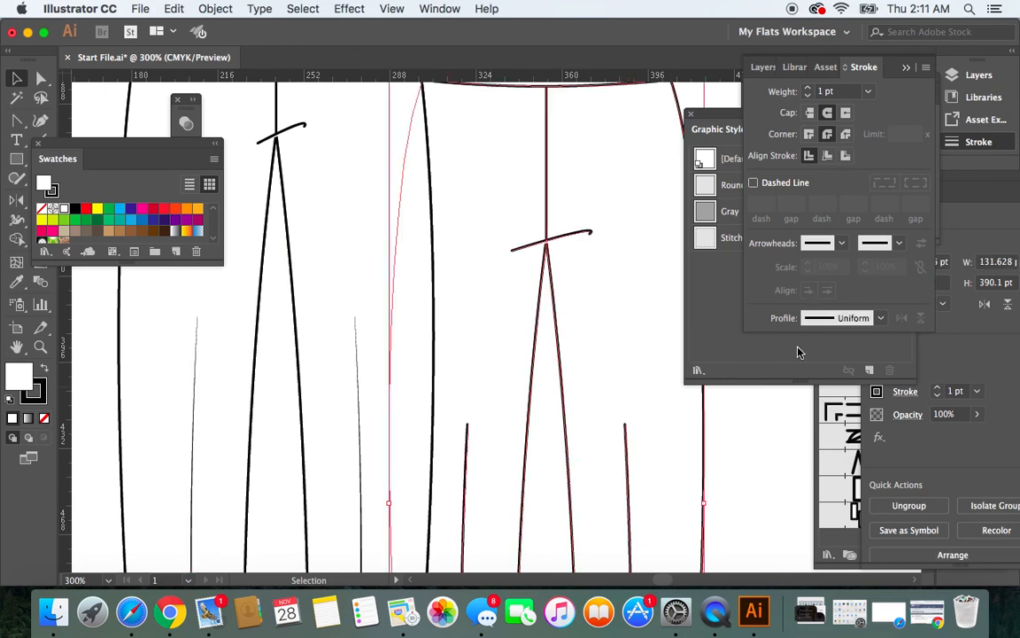
click(840, 323)
click(843, 452)
click(763, 483)
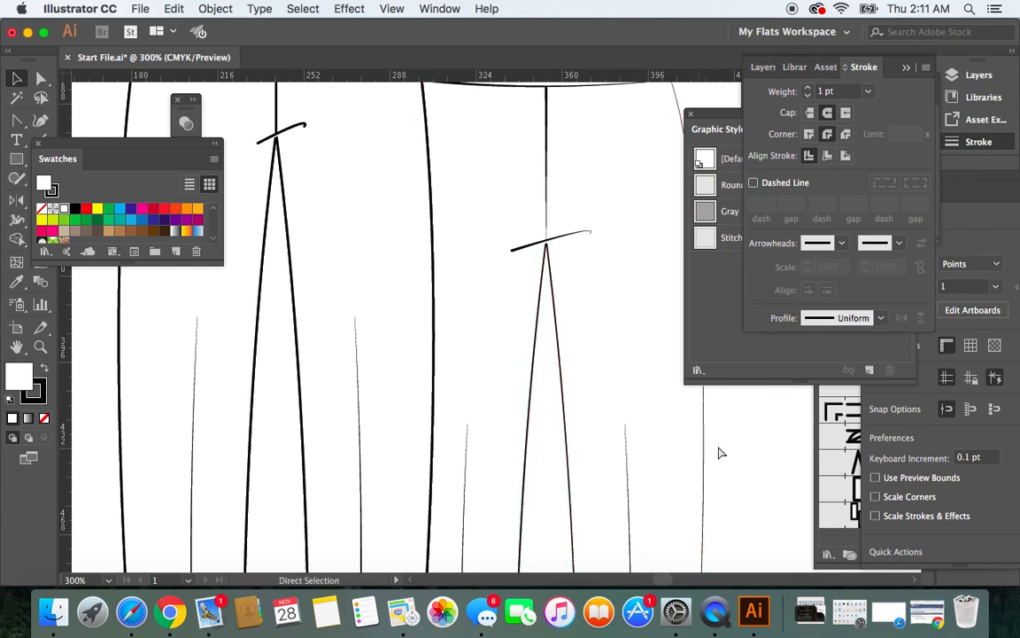
key(super+minus)
key(super+minus)
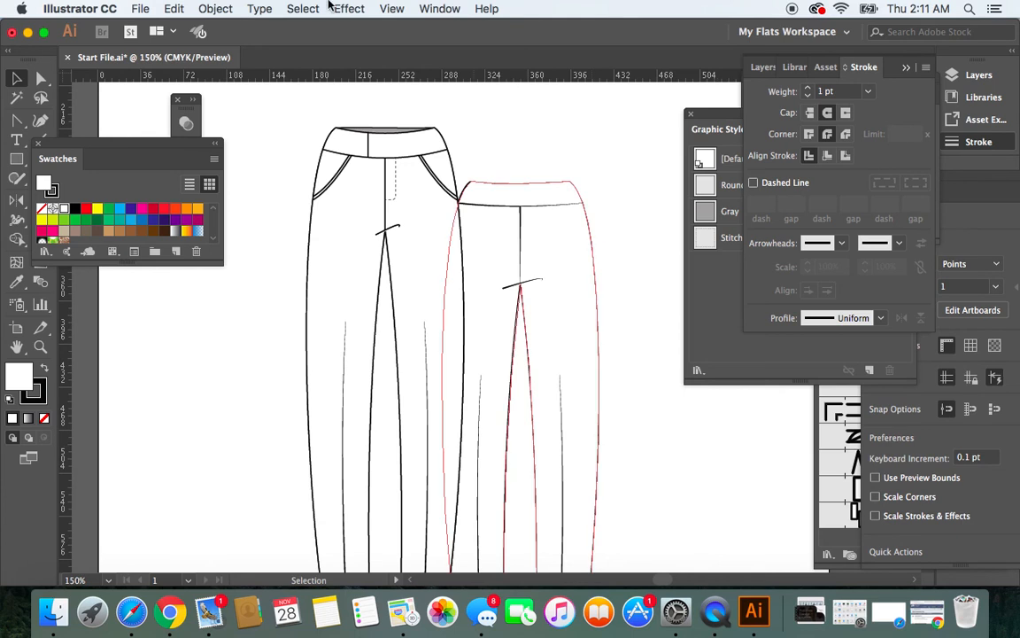
click(174, 9)
click(187, 30)
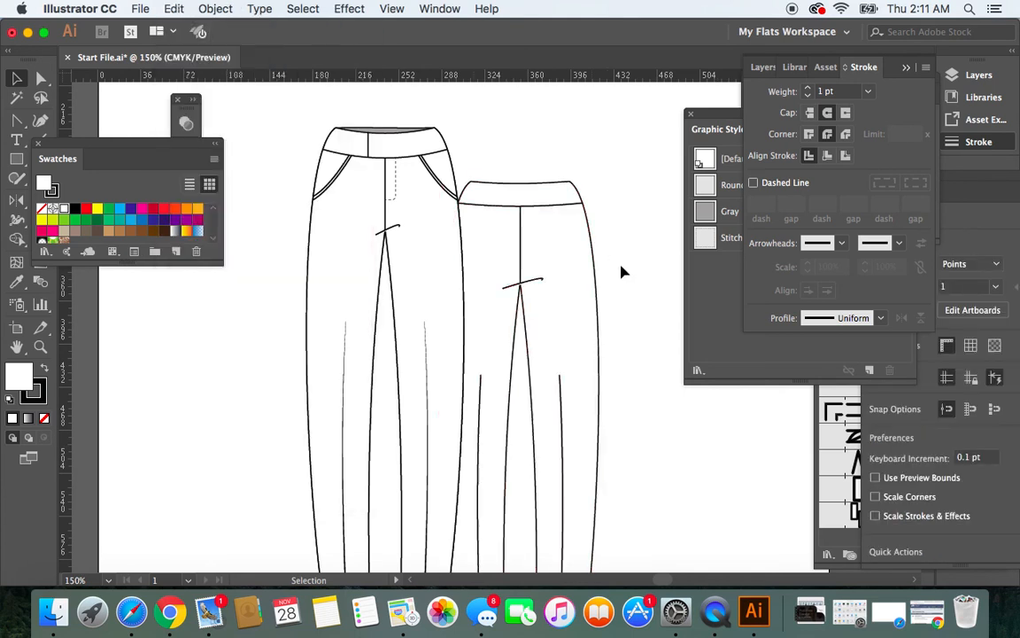
scroll(619, 268, down, 5)
scroll(619, 269, up, 5)
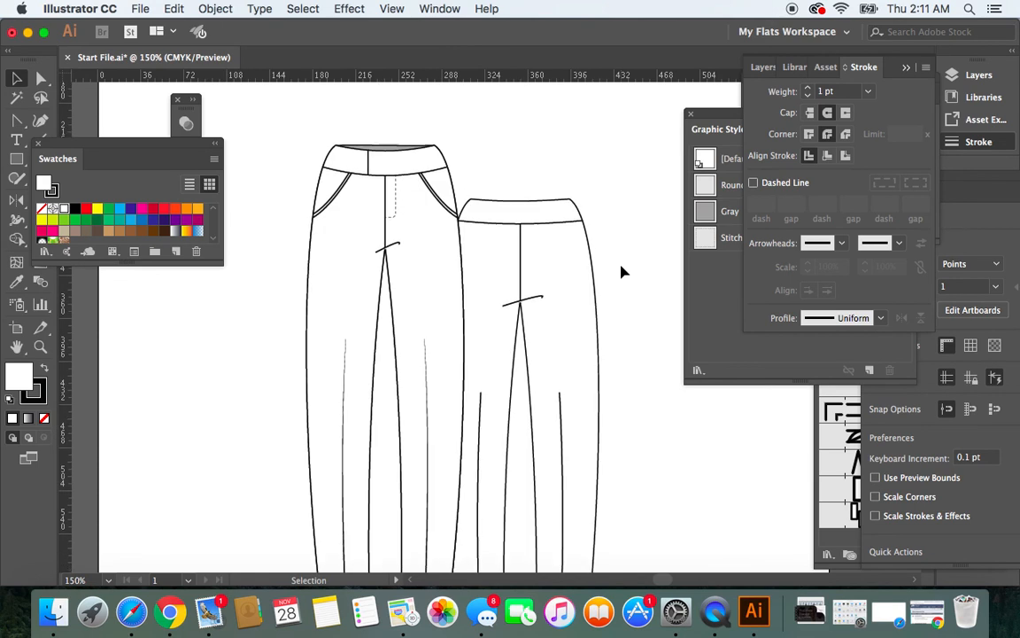